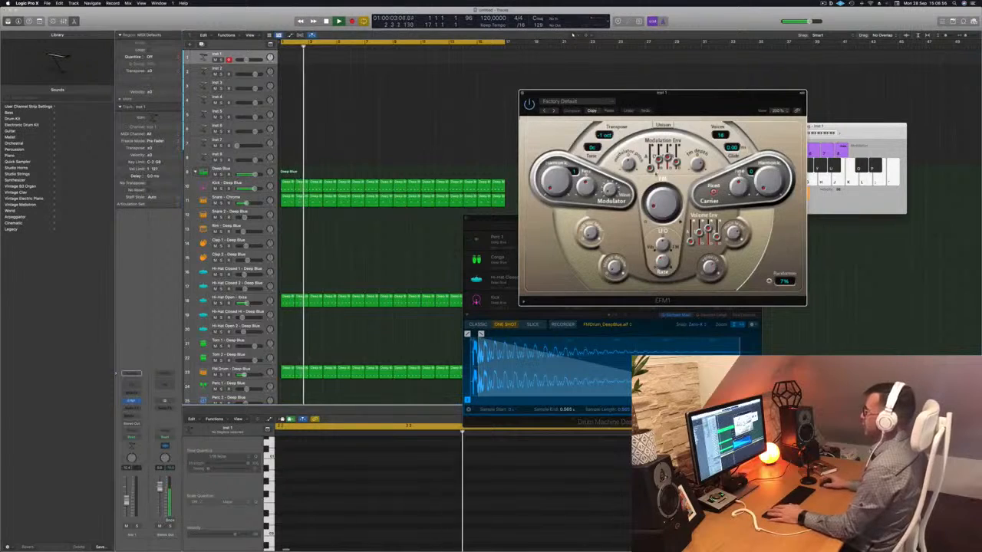
- Rehearse short riffs on the Inst 1 EFM1 synth with Musical Typing while the Deep Blue drum loop plays
left_click_drag(702, 95, 686, 89)
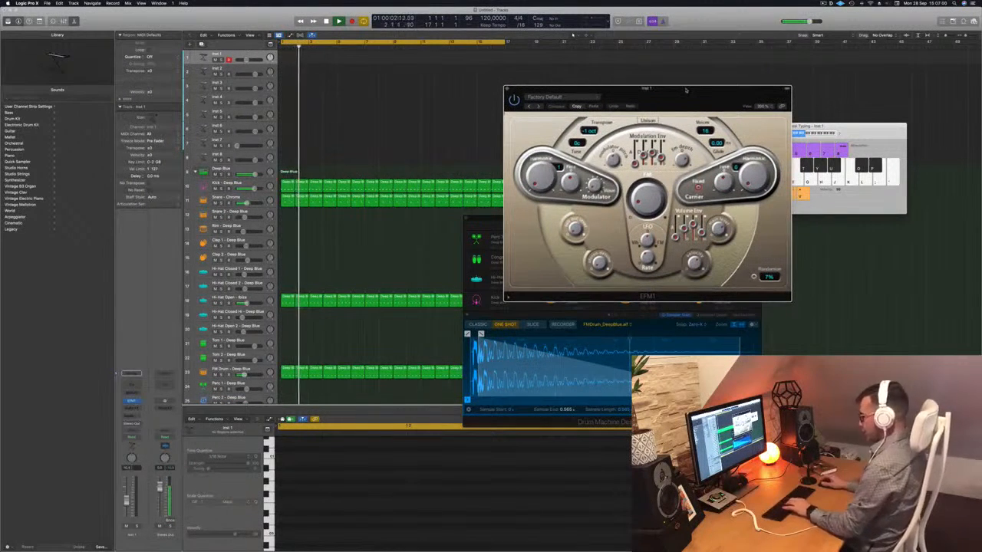
key("j")
key("j")
key("g")
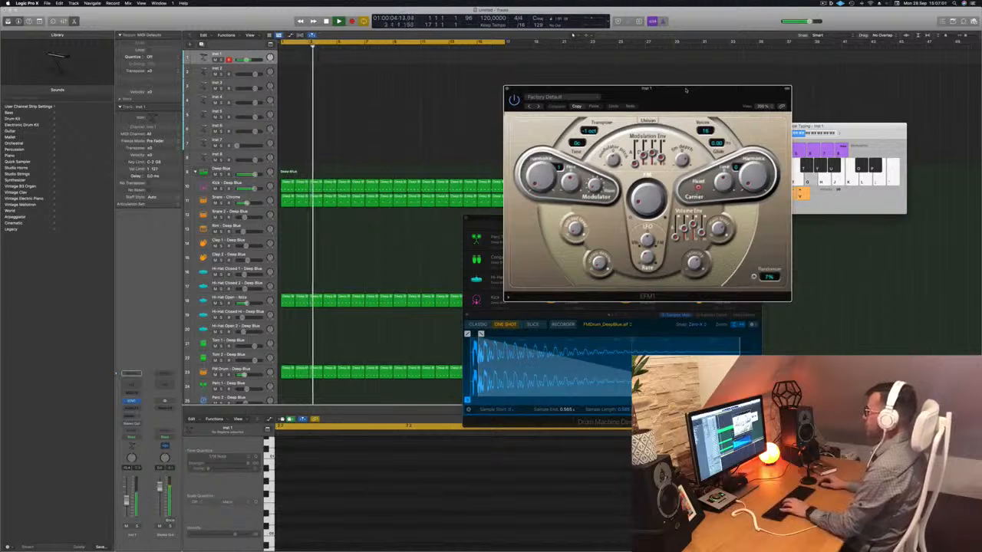
key("g")
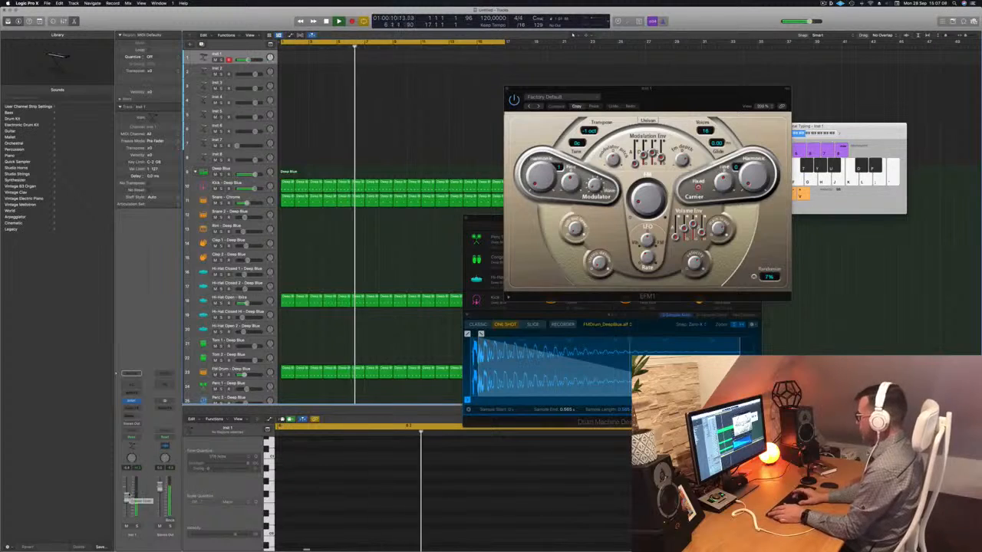
key("j")
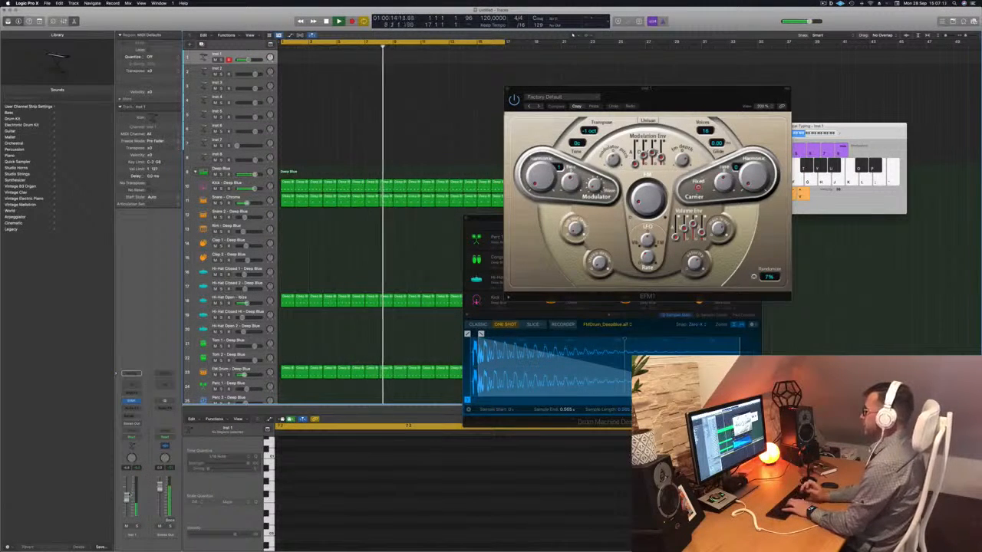
key("f")
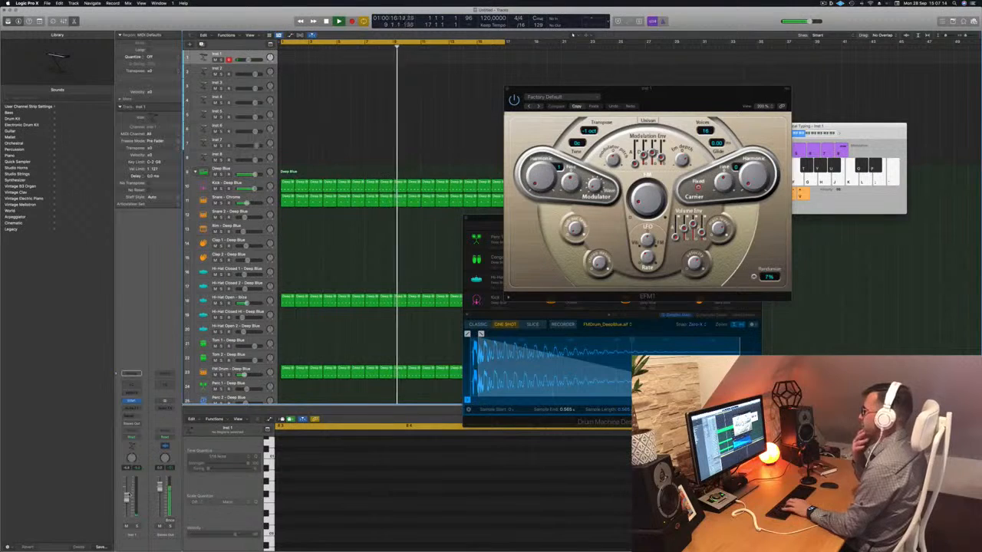
key("g")
key("g")
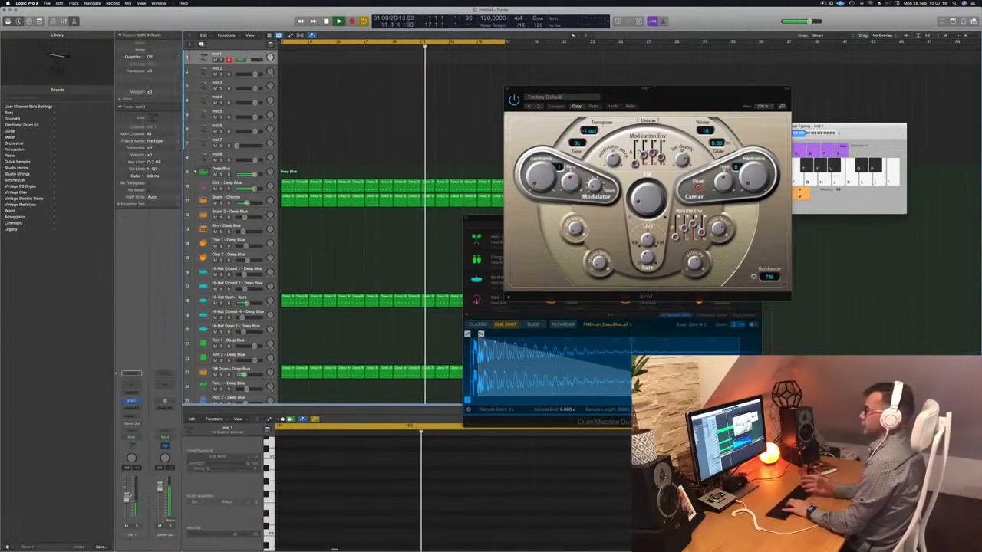
key("j")
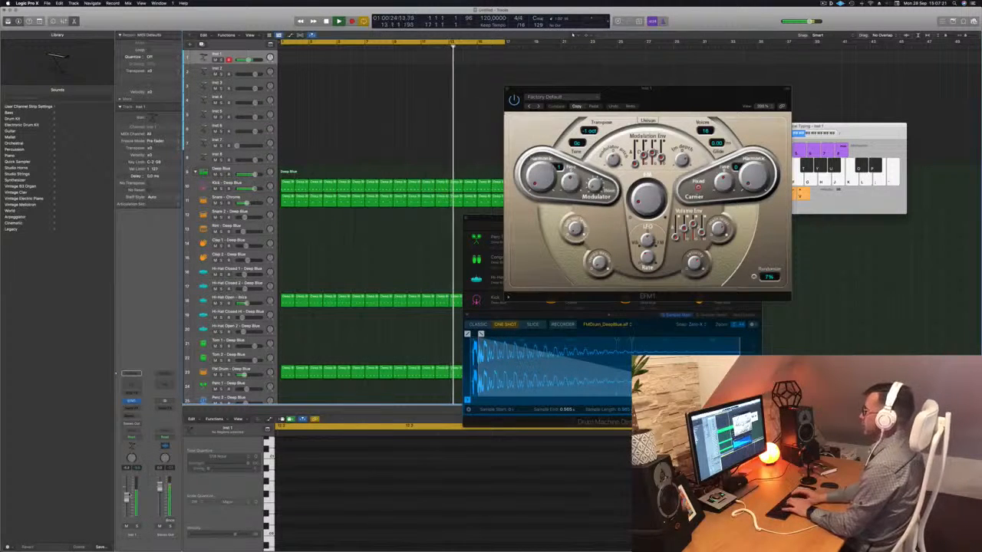
key("g")
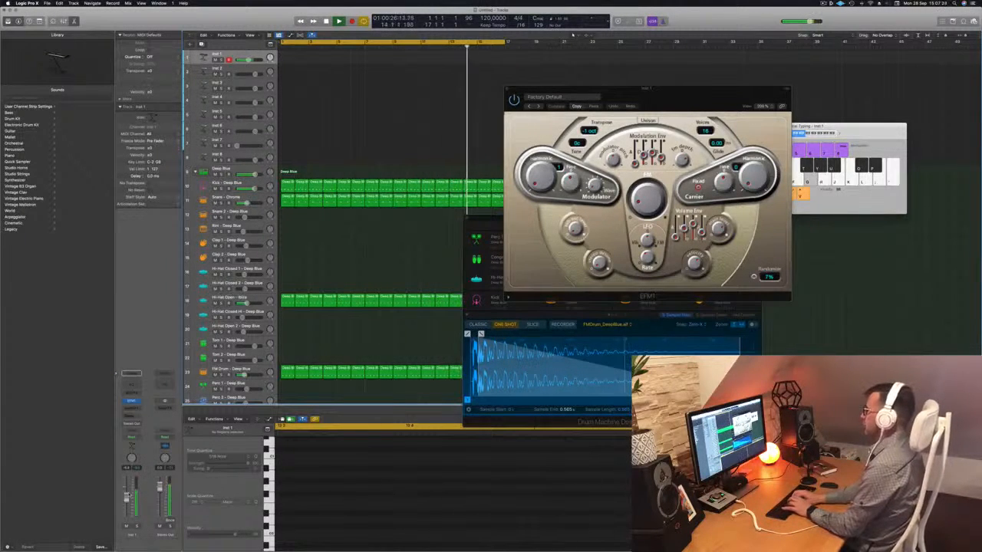
key("l")
key("k")
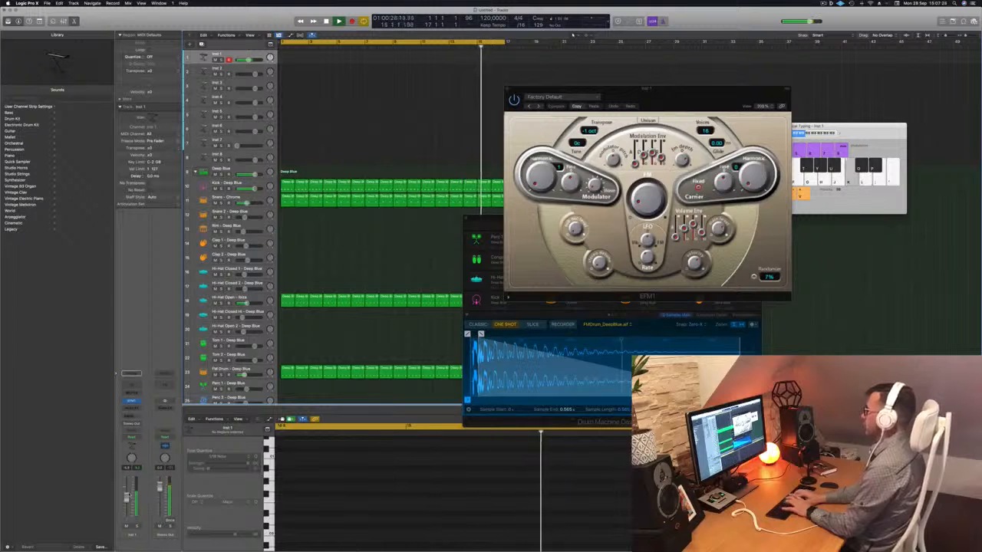
key("j")
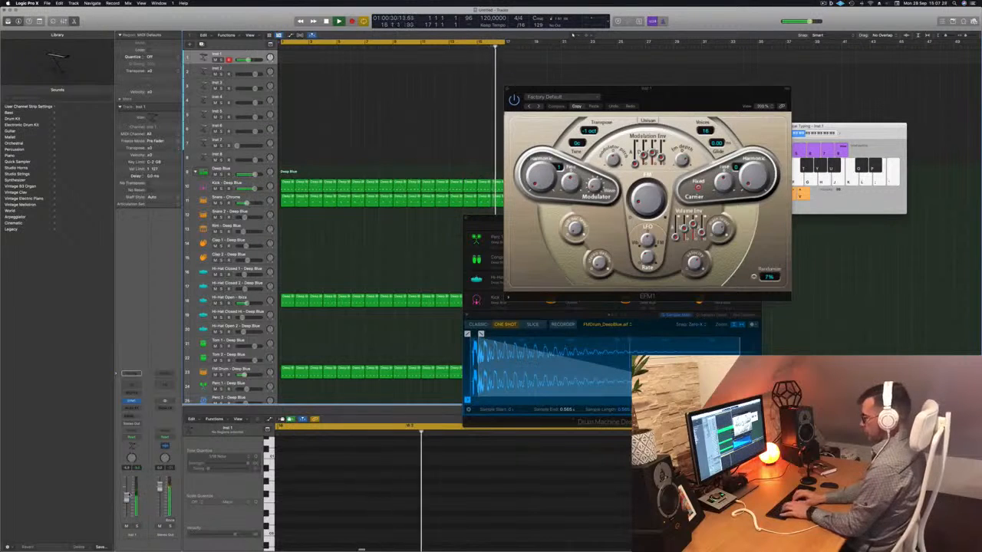
key("k")
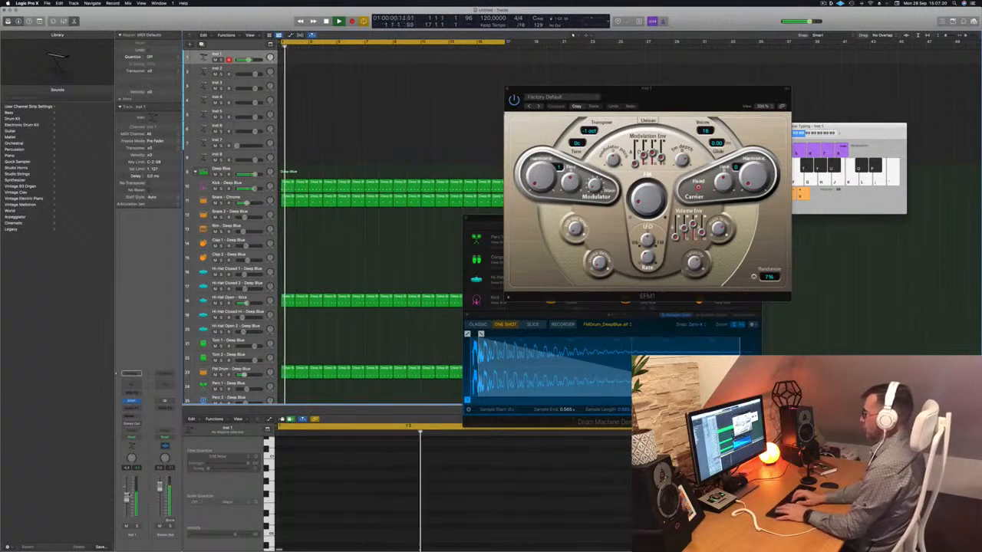
key("l")
key("semicolon")
key("k")
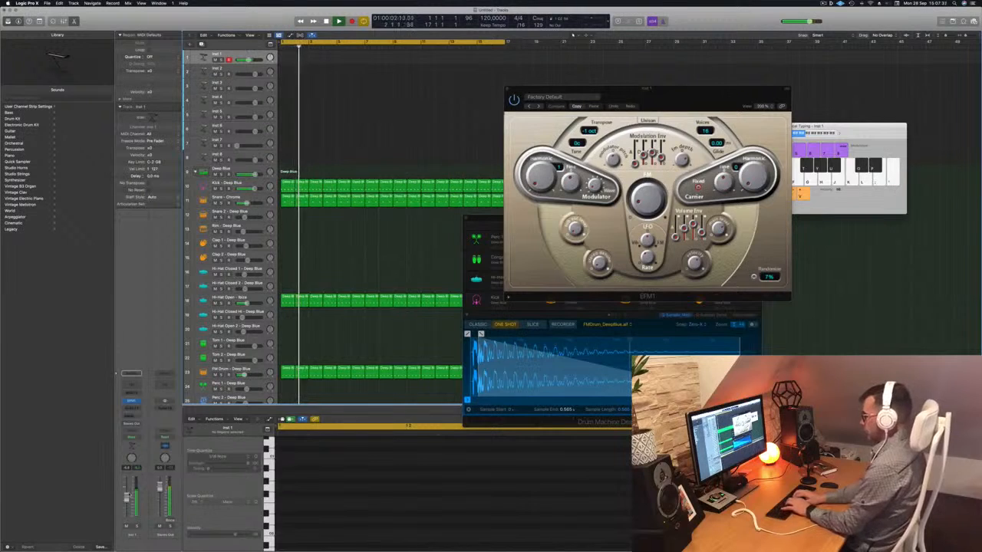
key("h")
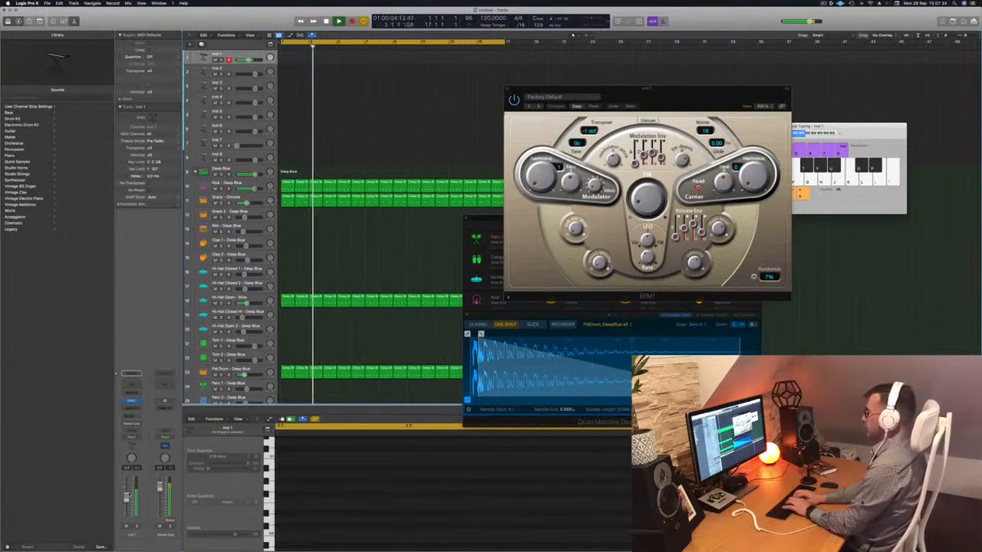
key("h")
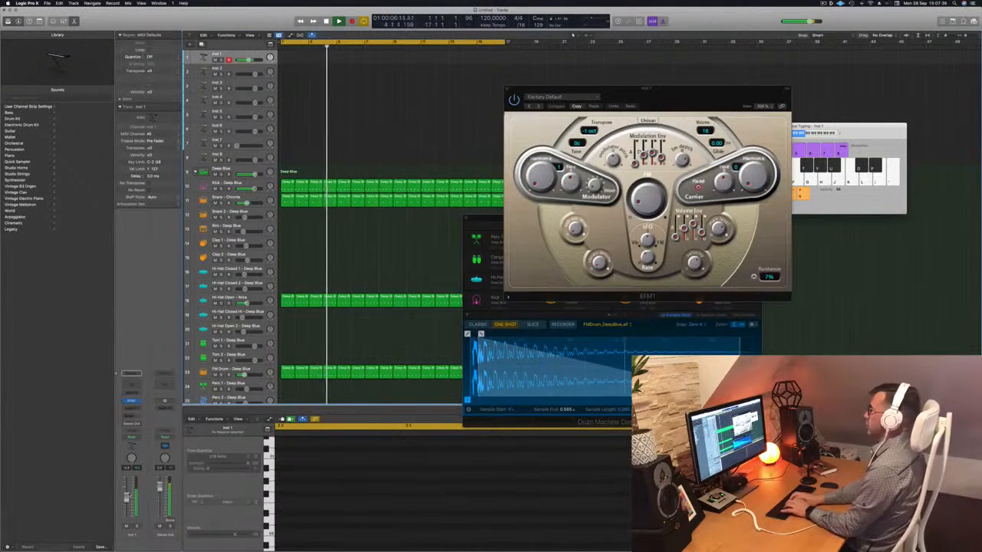
key("h")
key("g")
key("g")
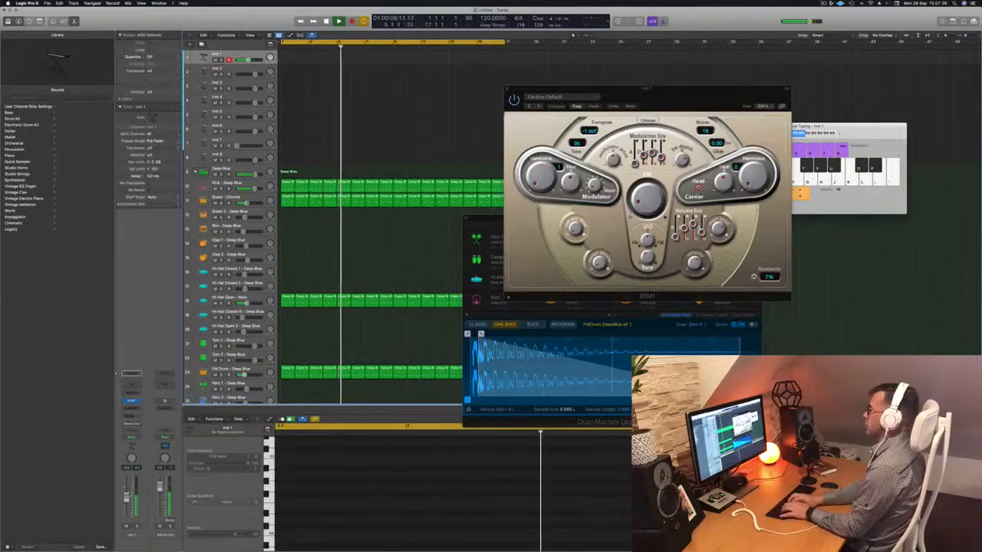
key("g")
key("f")
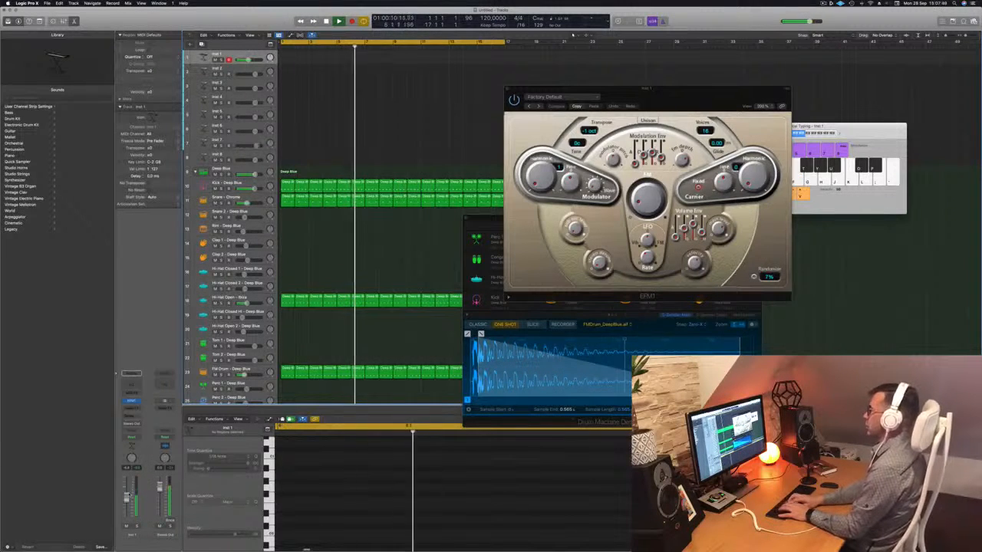
key("g")
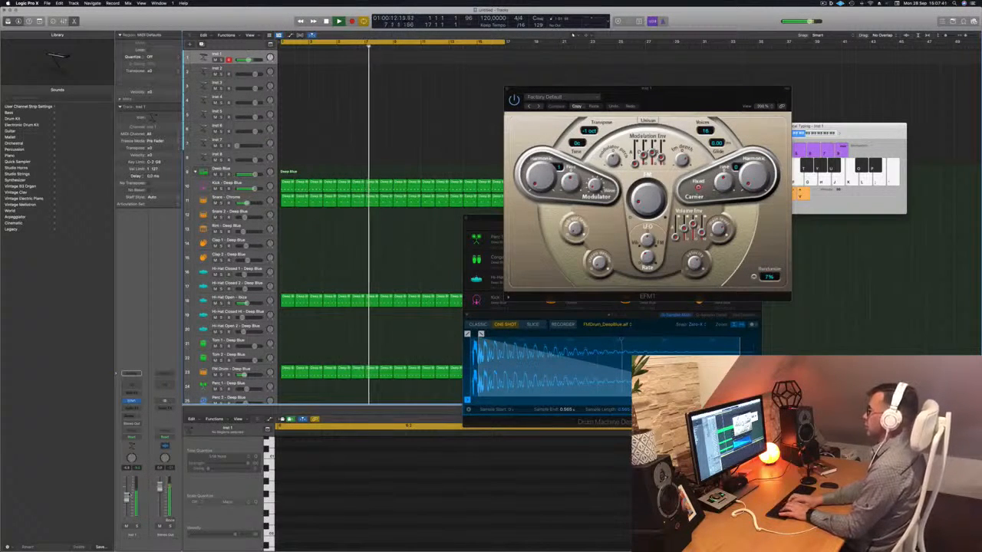
key("h")
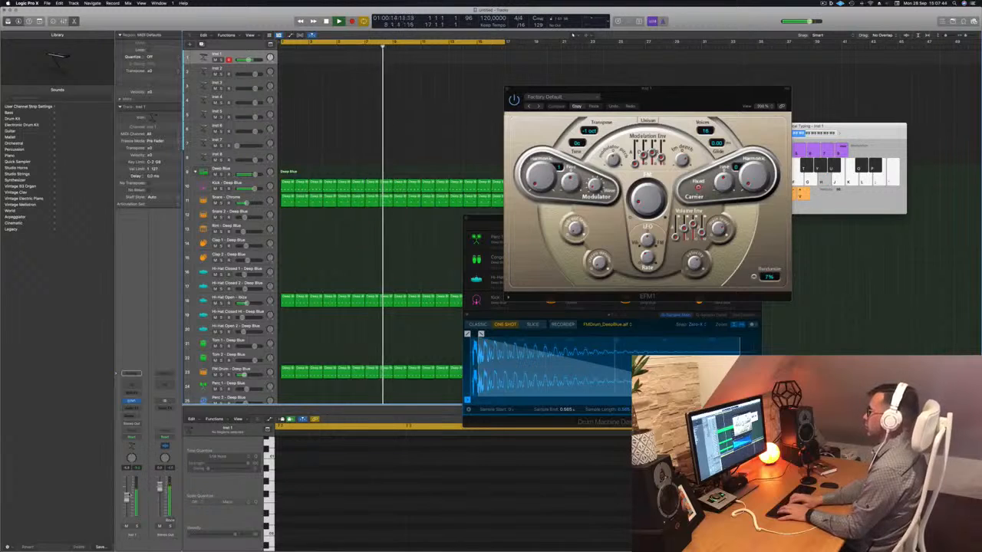
key("g")
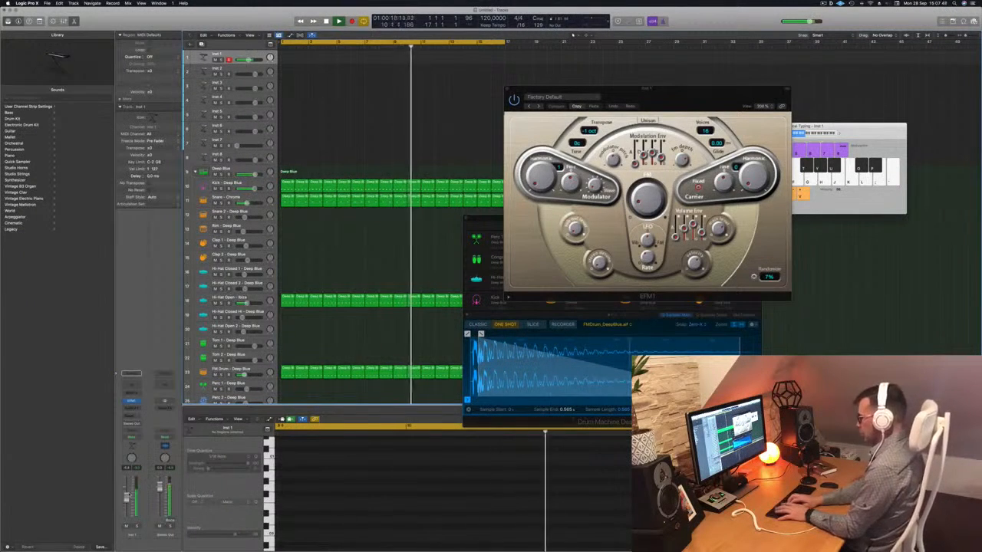
- Record the riff on the Inst 1 track, move the recorded region to bar 1 and play it back
key("r")
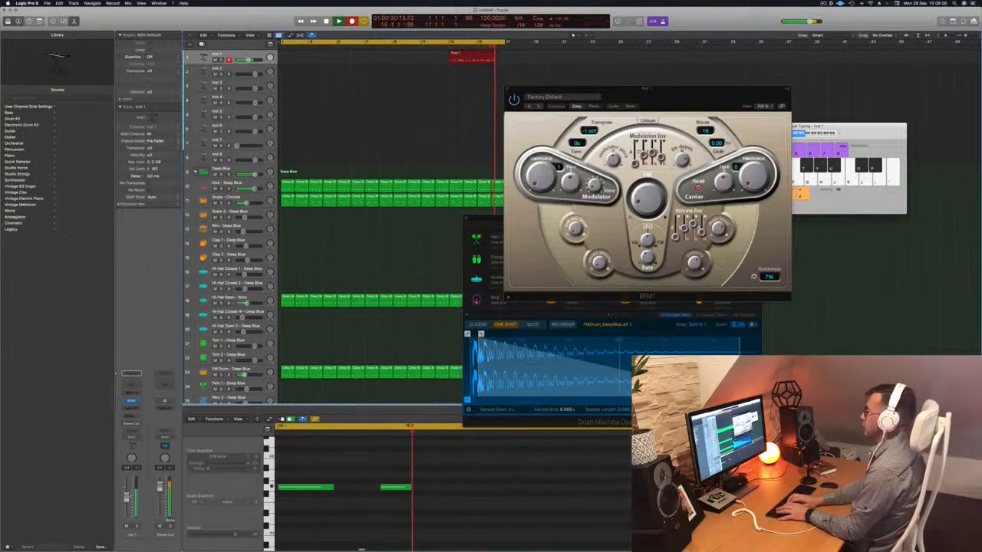
key("space")
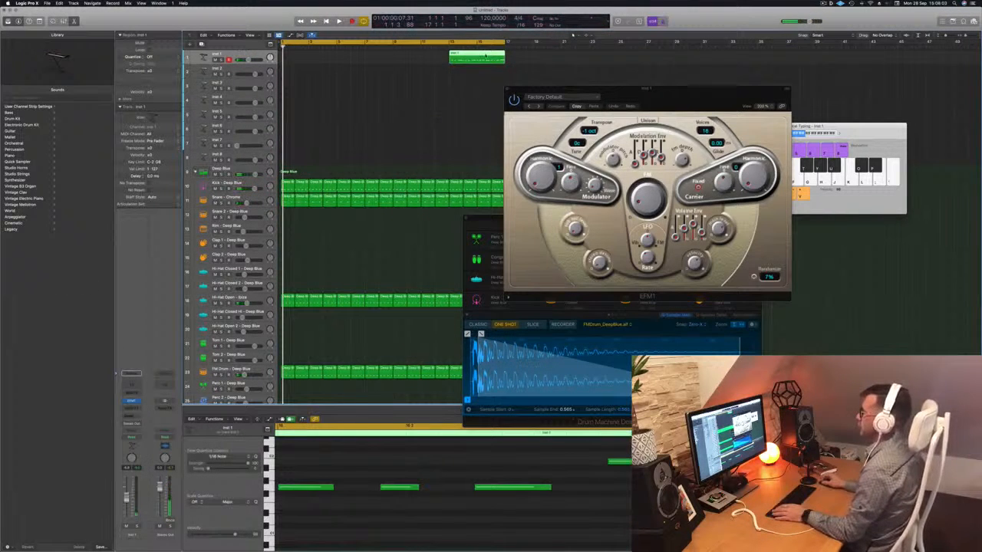
left_click_drag(387, 55, 297, 58)
key("space")
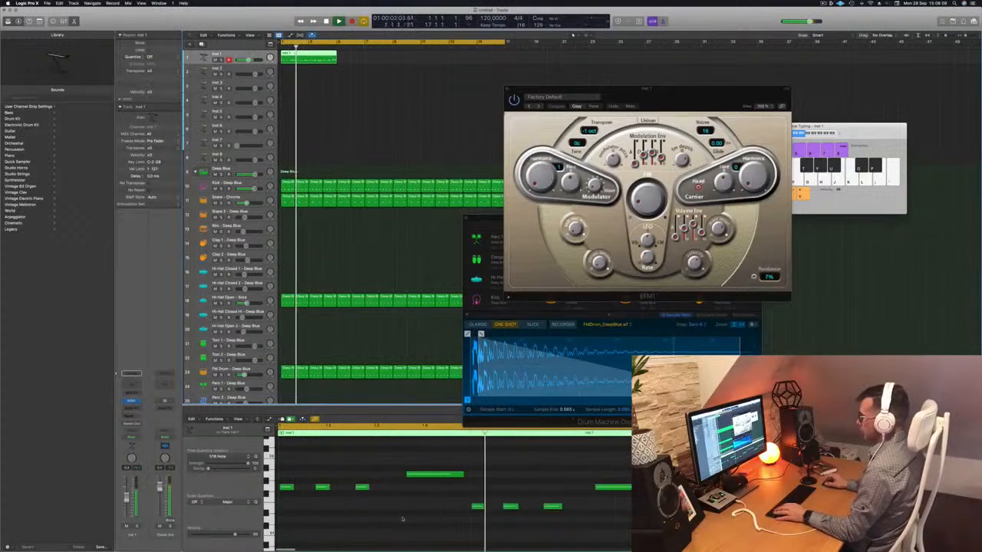
- Quantize all notes of the recorded Inst 1 region to 1/16 notes and play the result
key("space")
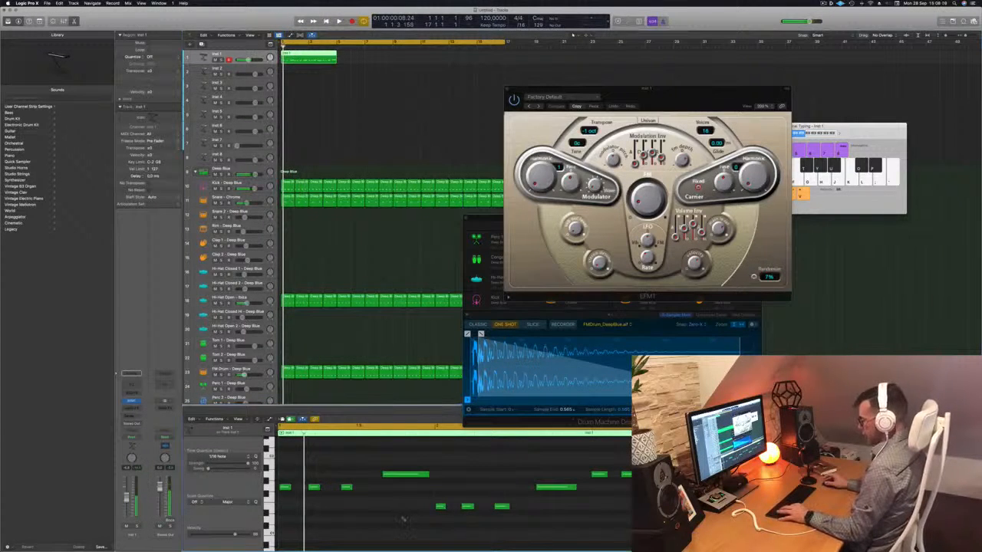
key("super+a")
key("space")
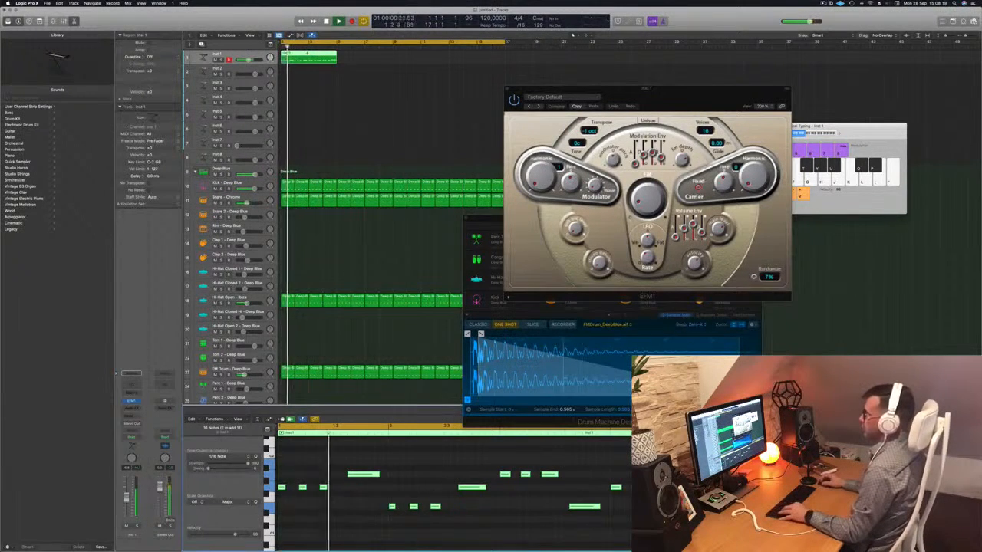
- Cut the Inst 1 region down to its first two bars and move it to bar 3
left_click(308, 53)
key("Delete")
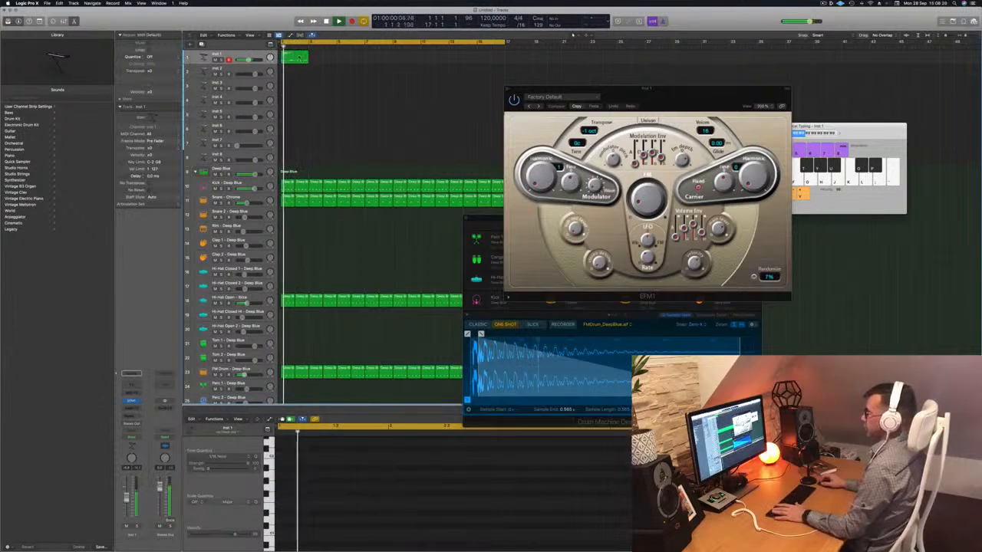
left_click(300, 58)
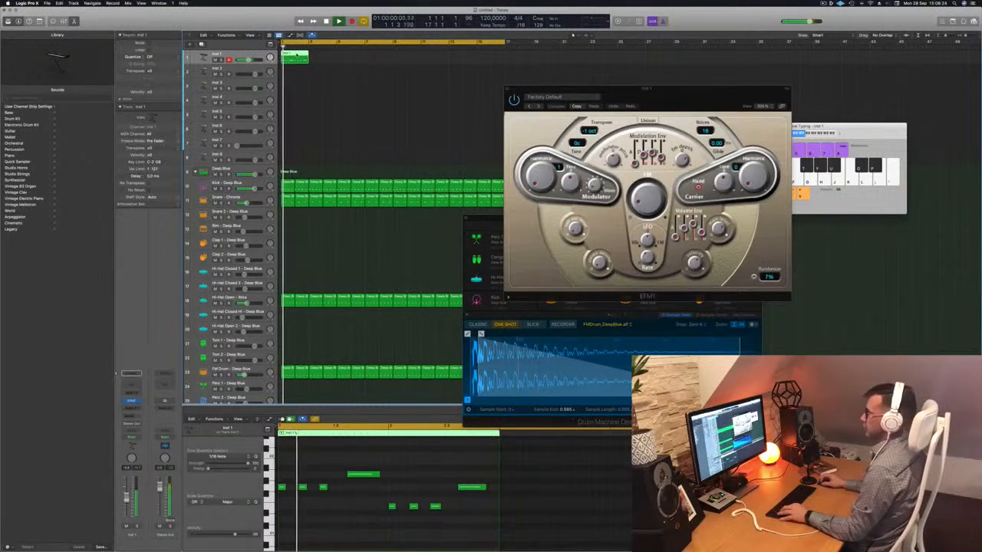
left_click_drag(297, 55, 325, 55)
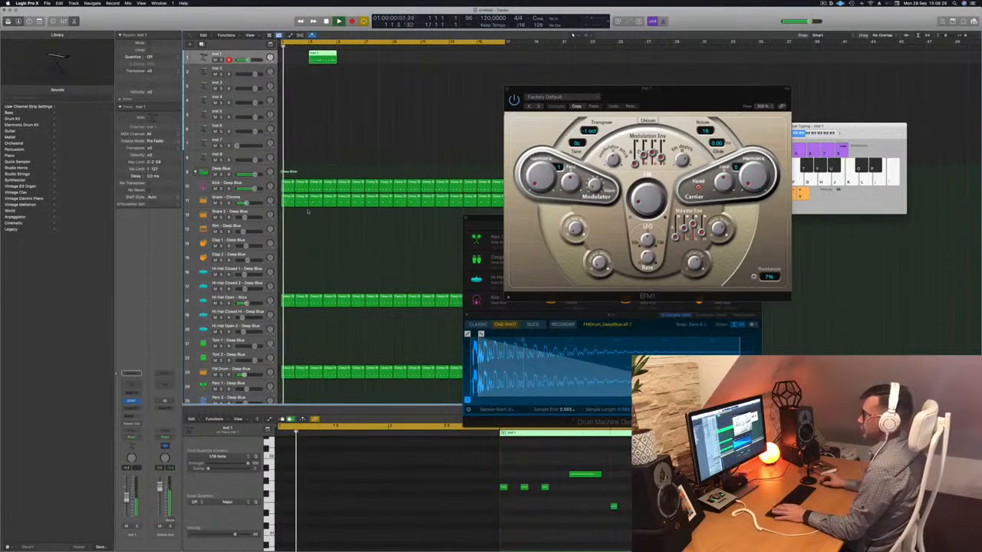
- Solo the Kick - Deep Blue track and check its Quick Sampler settings, then return to the Deep Blue main track
left_click(222, 189)
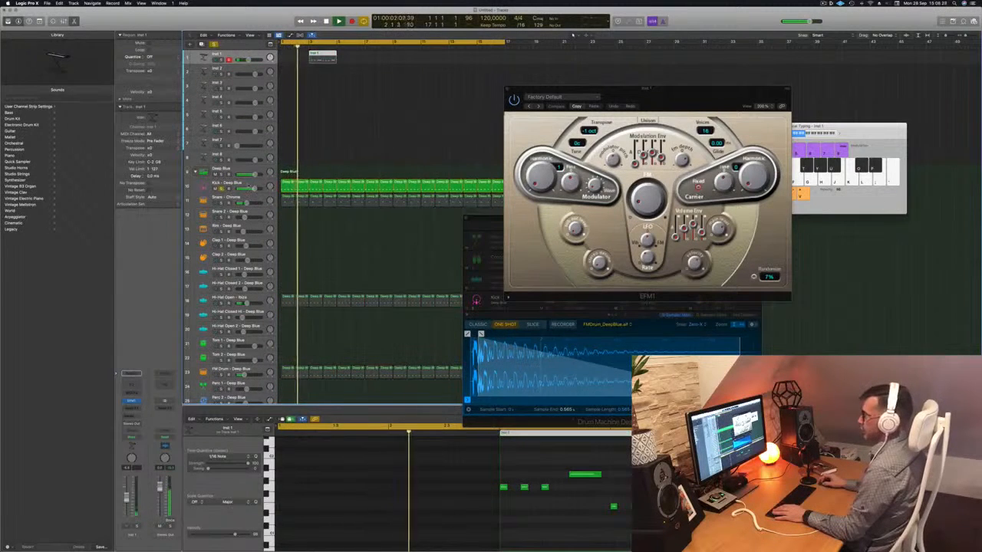
left_click(230, 184)
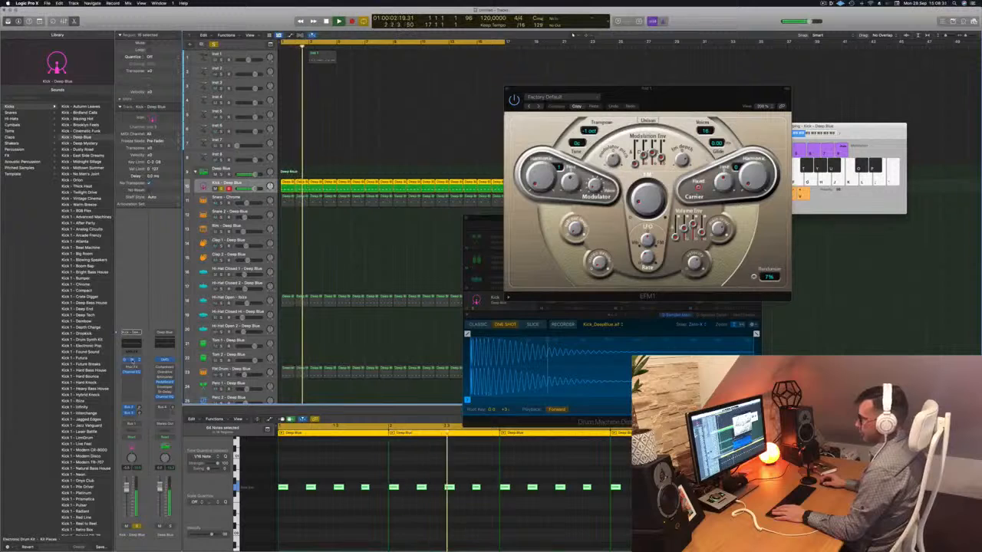
left_click(132, 360)
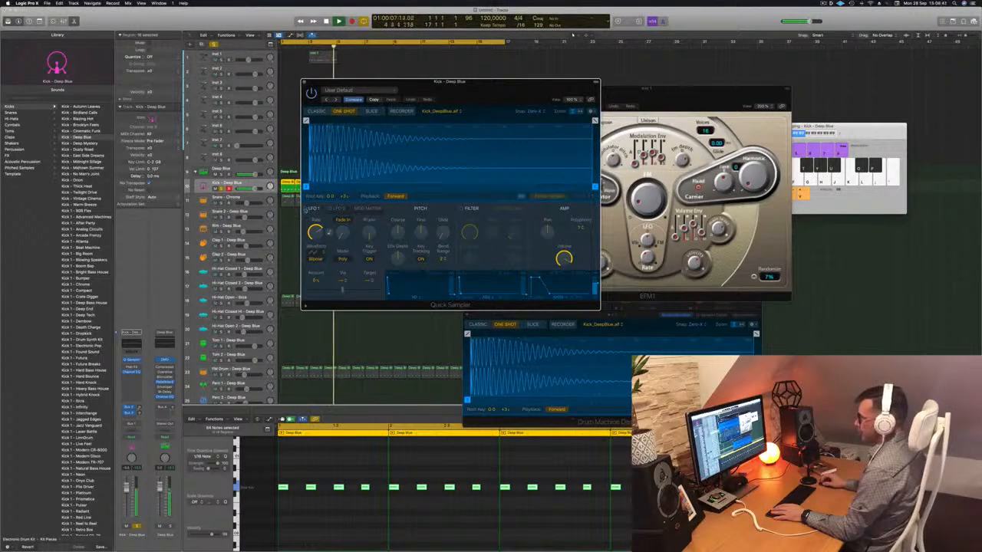
left_click(306, 209)
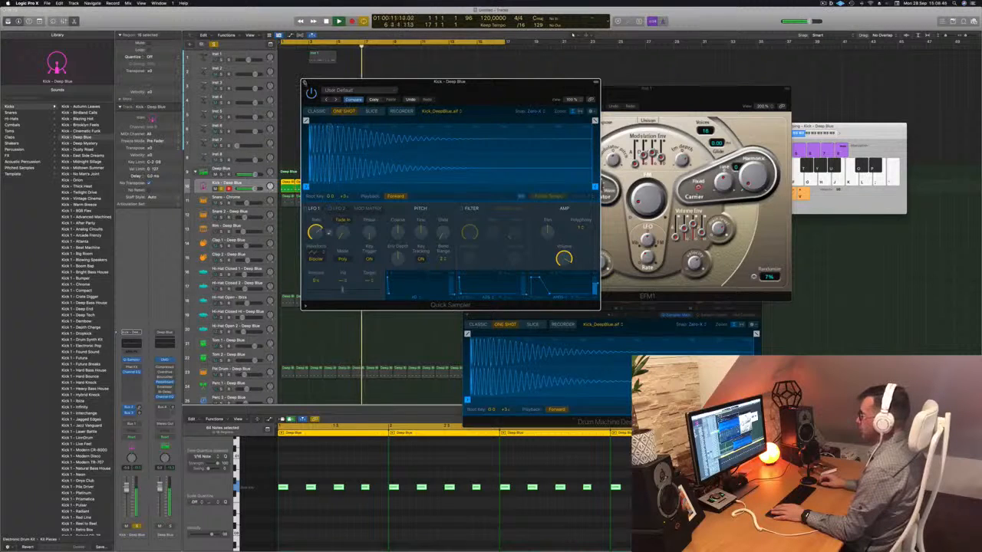
key("Up")
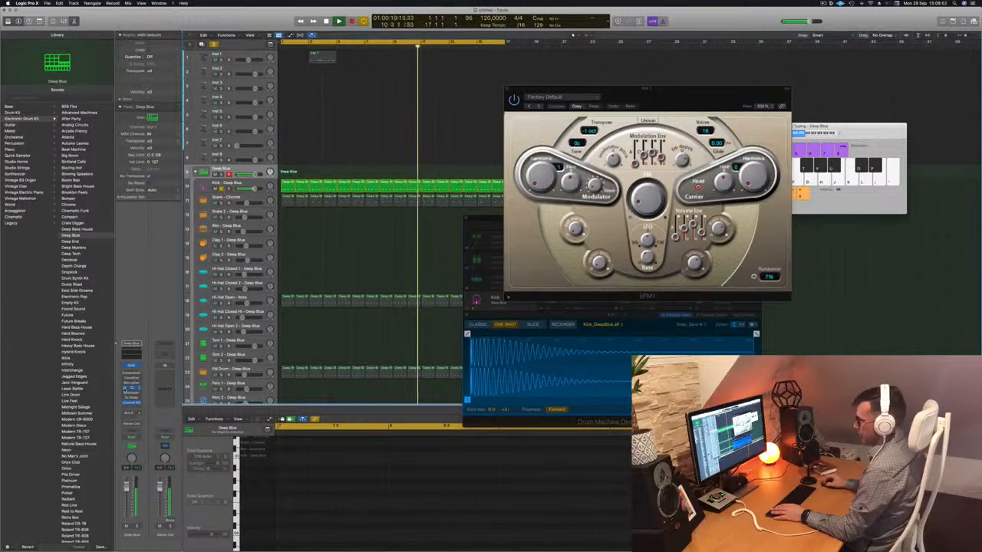
- Turn off the kick solo and copy the two-bar Inst 1 region from bar 3 to bar 1
key("Return")
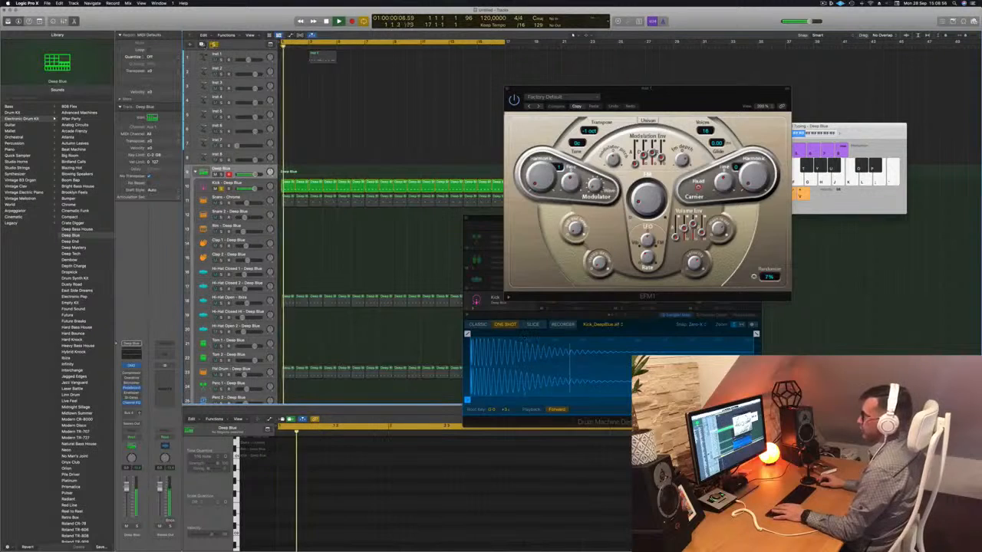
left_click(322, 57)
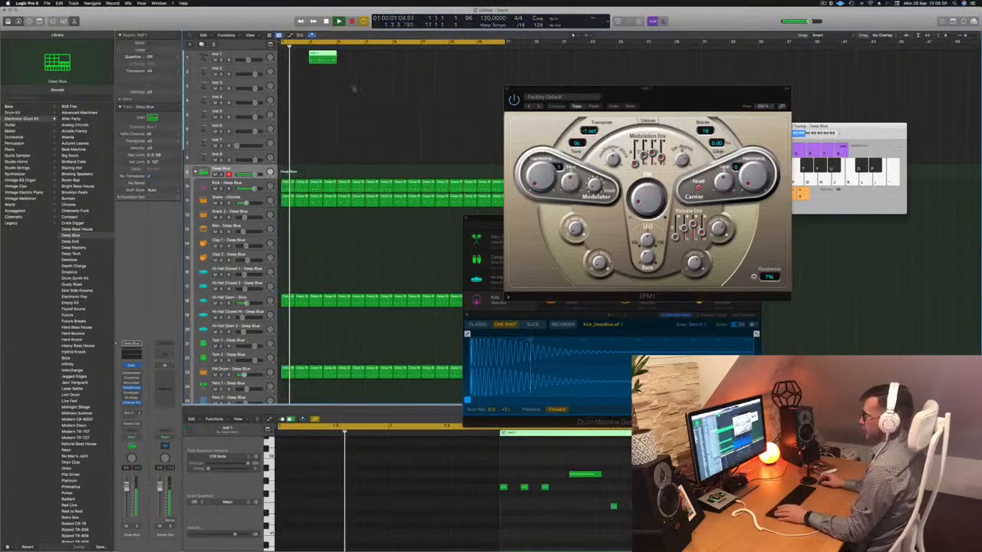
key("Return")
left_click_drag(322, 57, 293, 58)
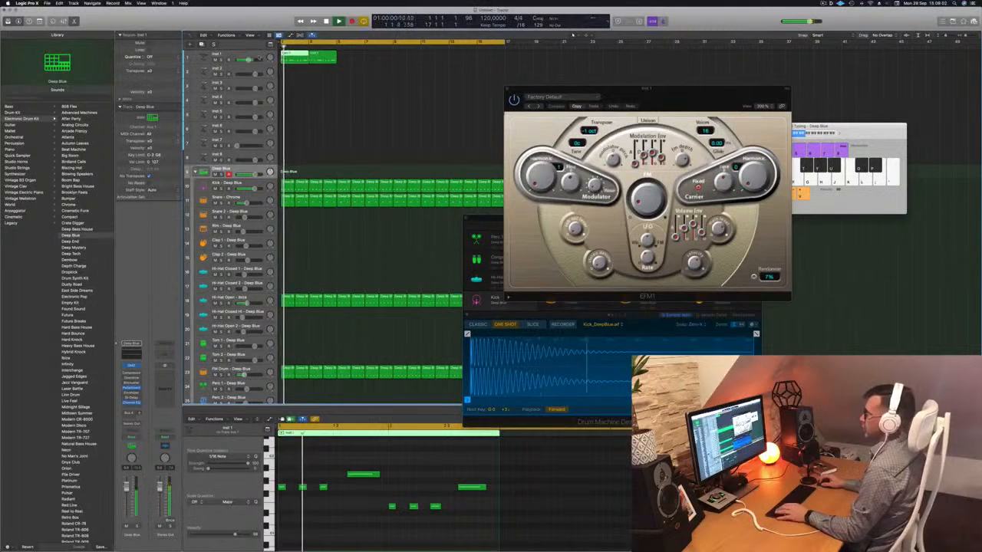
- Repeat the two-bar Inst 1 region until the copies reach bar 17 and rename the track FM Bass
left_click(246, 55)
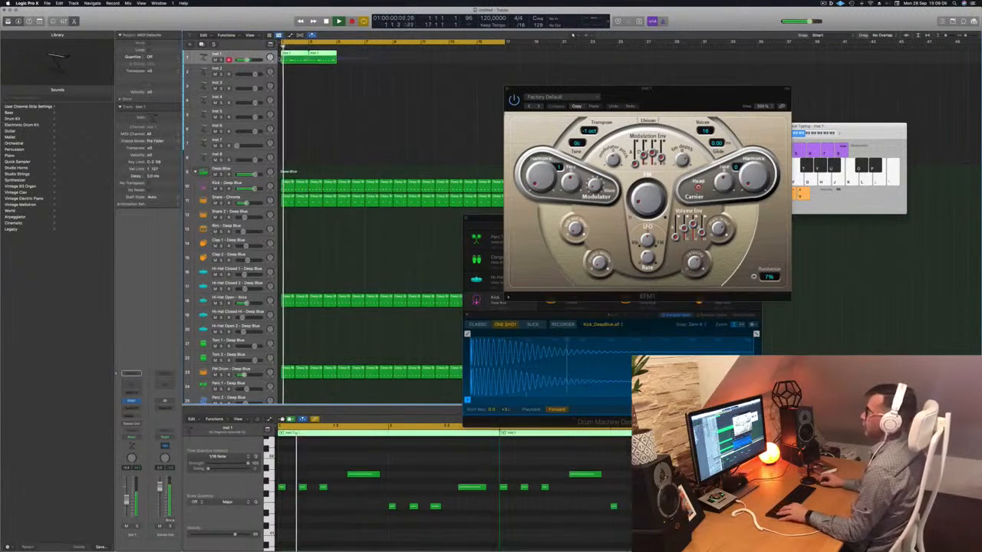
key("super+r")
key("super+r")
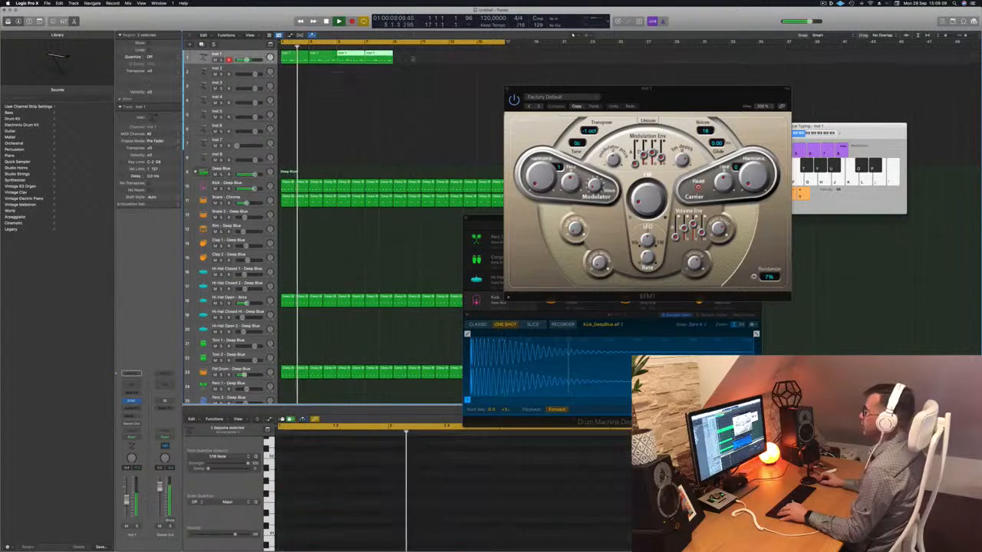
left_click_drag(301, 56, 409, 62)
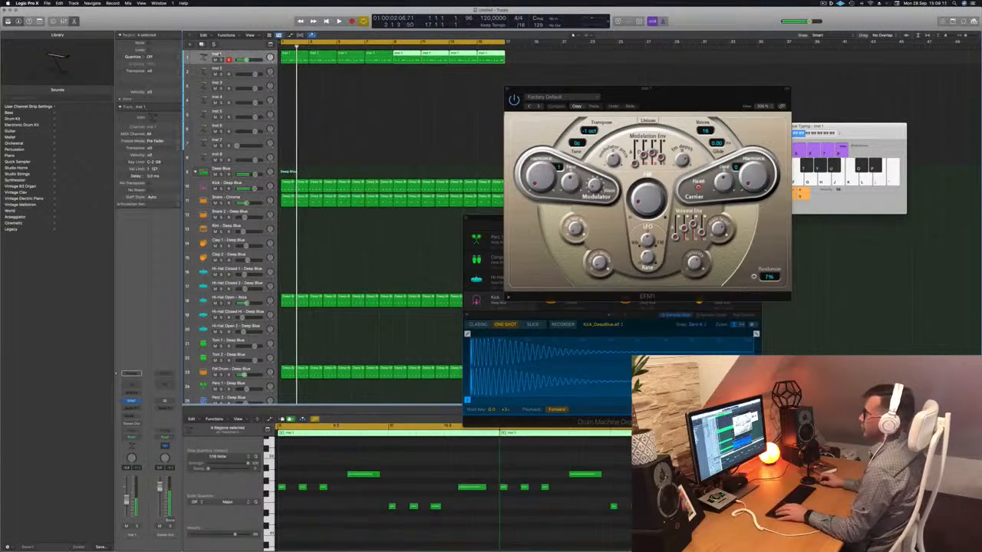
double_click(220, 55)
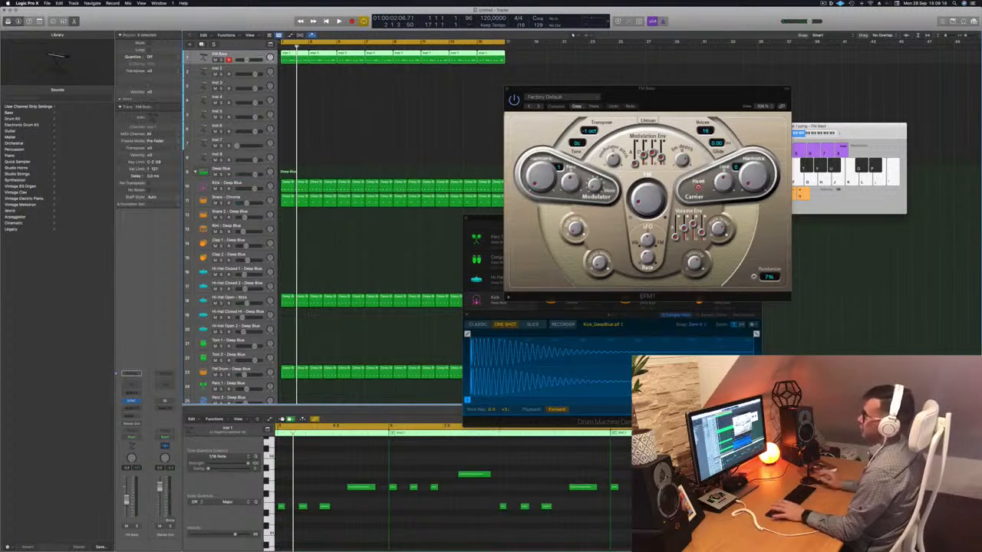
- Audition EFM1 presets for the riff while the loop plays, starting in the 03 FM Bass category and continuing through the following ones
key("space")
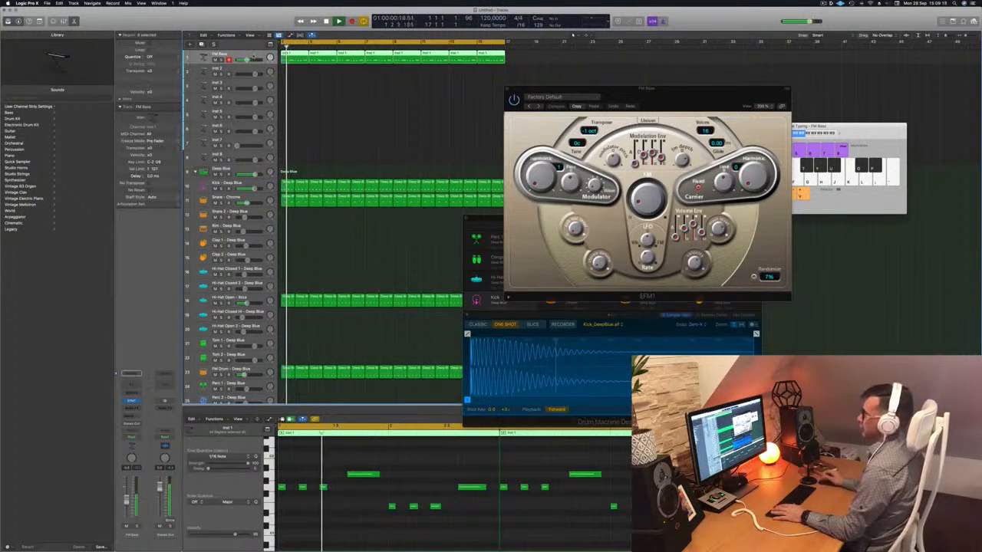
left_click_drag(673, 90, 449, 95)
key("space")
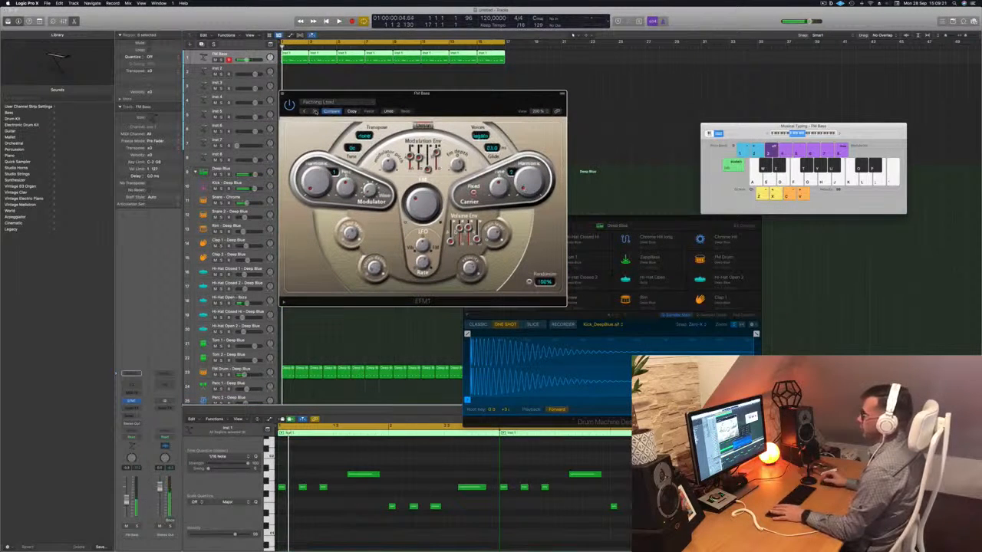
left_click(326, 105)
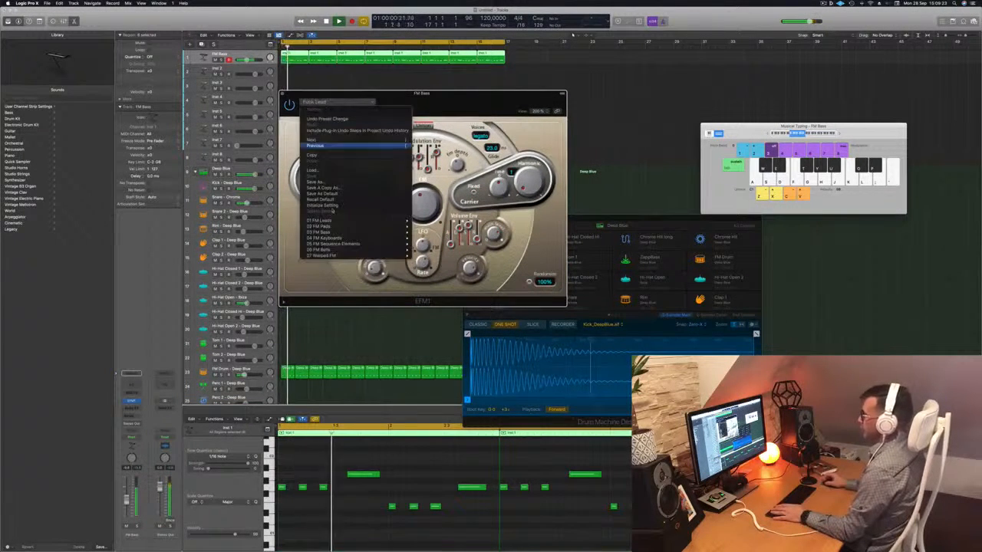
mouse_move(376, 232)
left_click(435, 232)
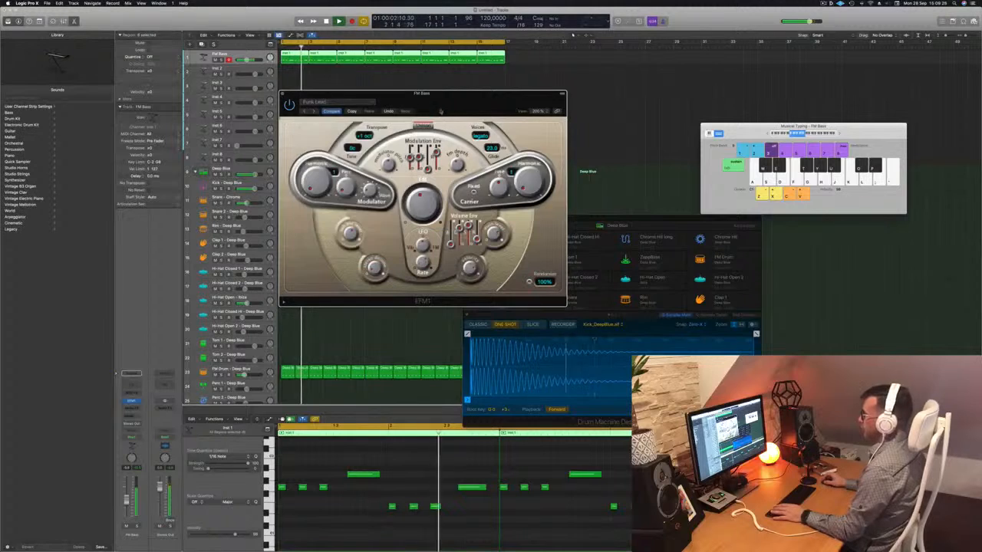
left_click_drag(441, 105, 546, 175)
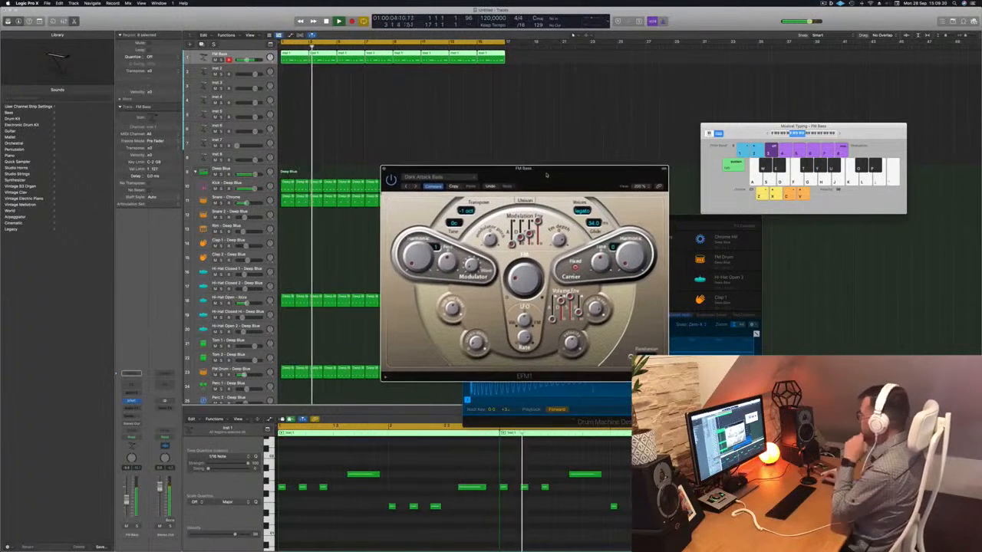
left_click(415, 188)
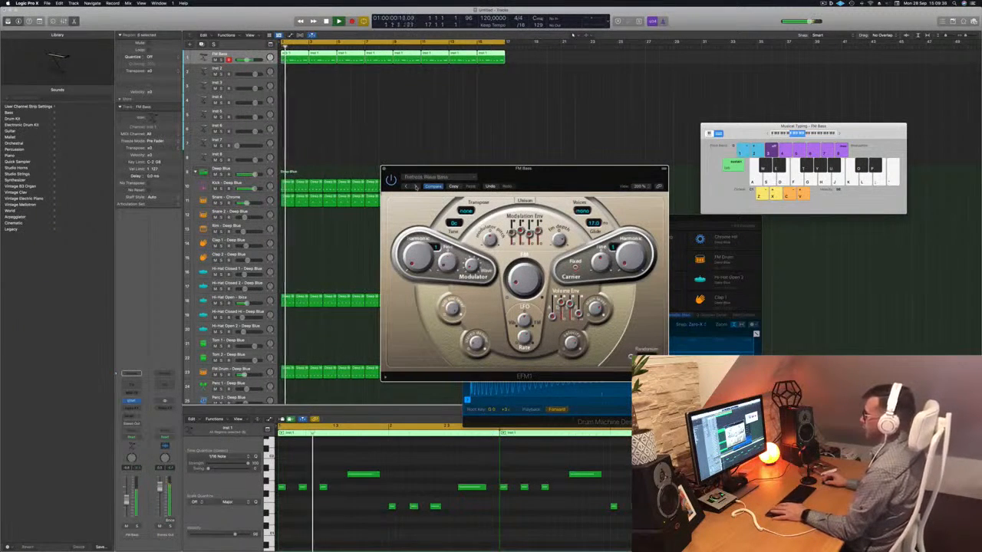
left_click(415, 187)
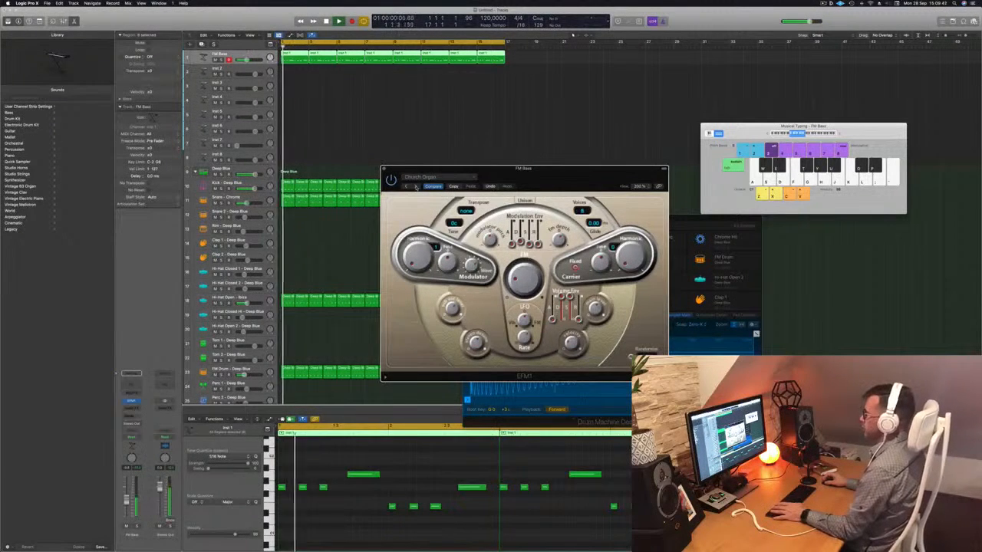
- Load the Dark Attack Bass preset in EFM1, close the synth window and play the arrangement from the start
left_click(445, 179)
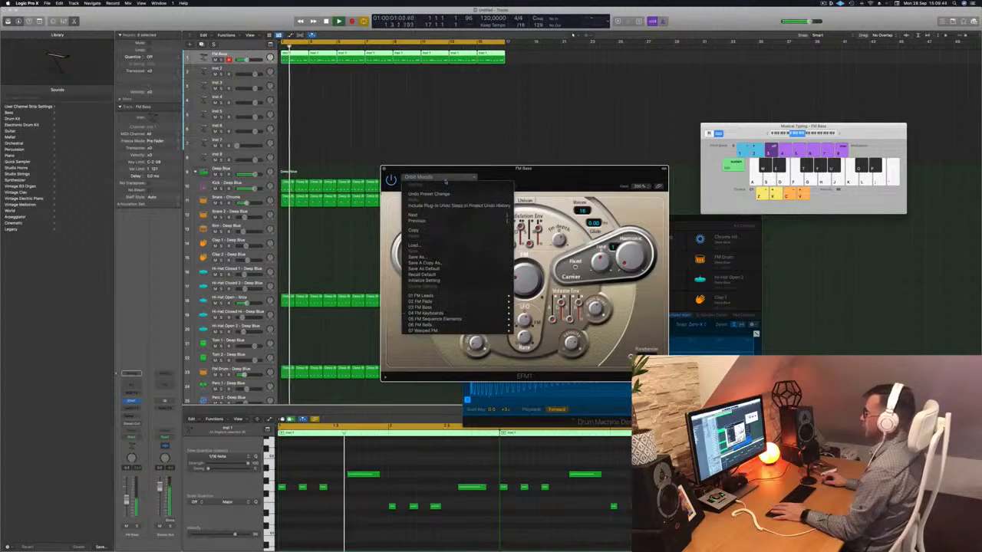
mouse_move(465, 315)
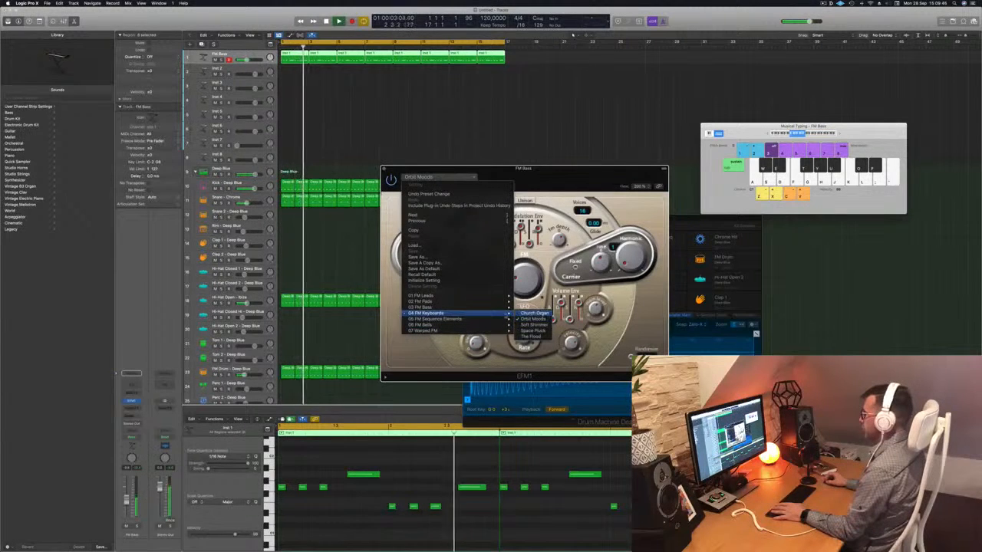
left_click(537, 308)
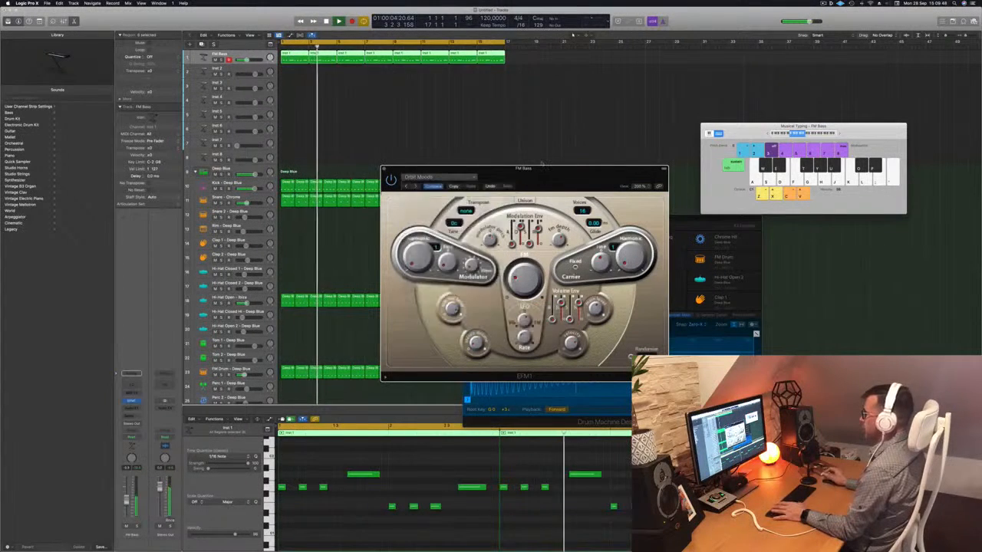
left_click_drag(550, 176, 589, 105)
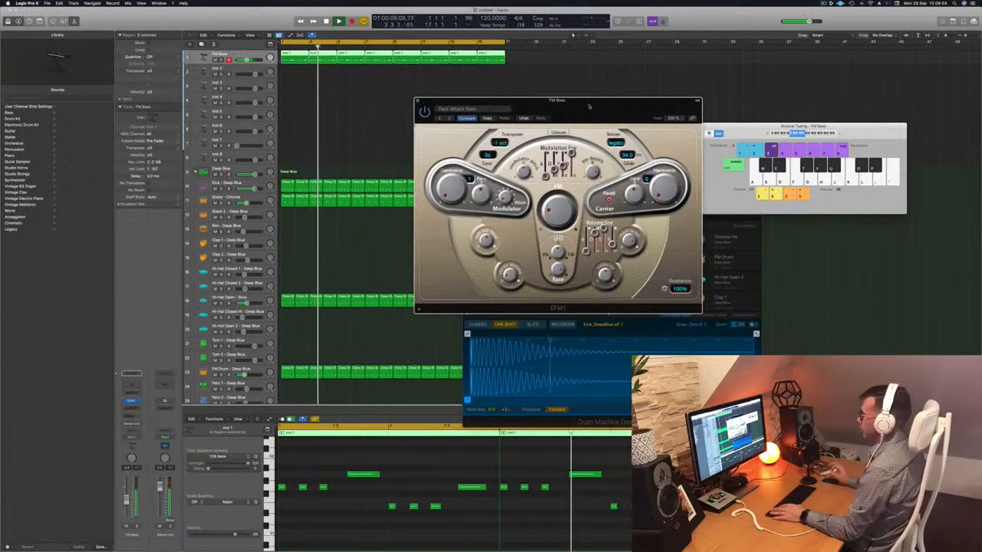
key("Return")
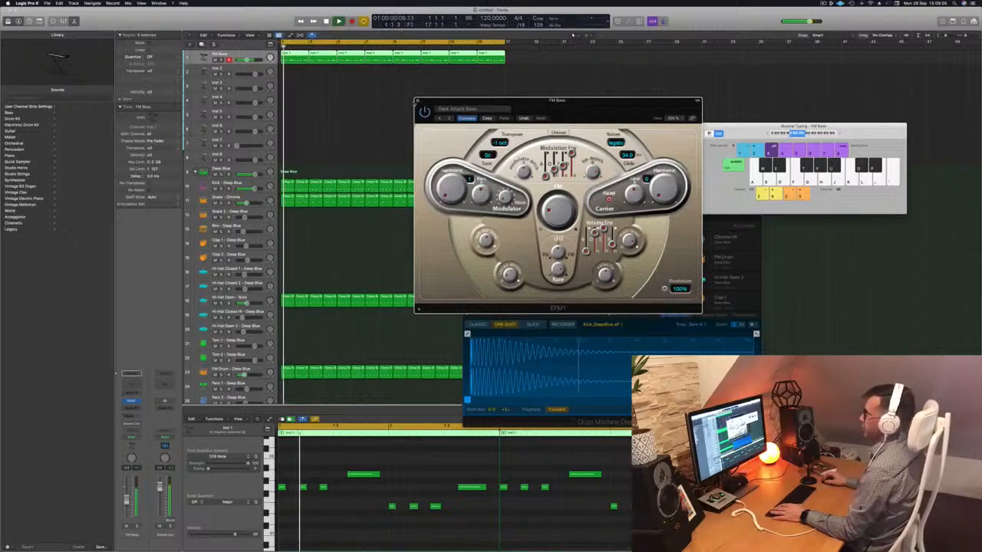
left_click(418, 100)
key("Return")
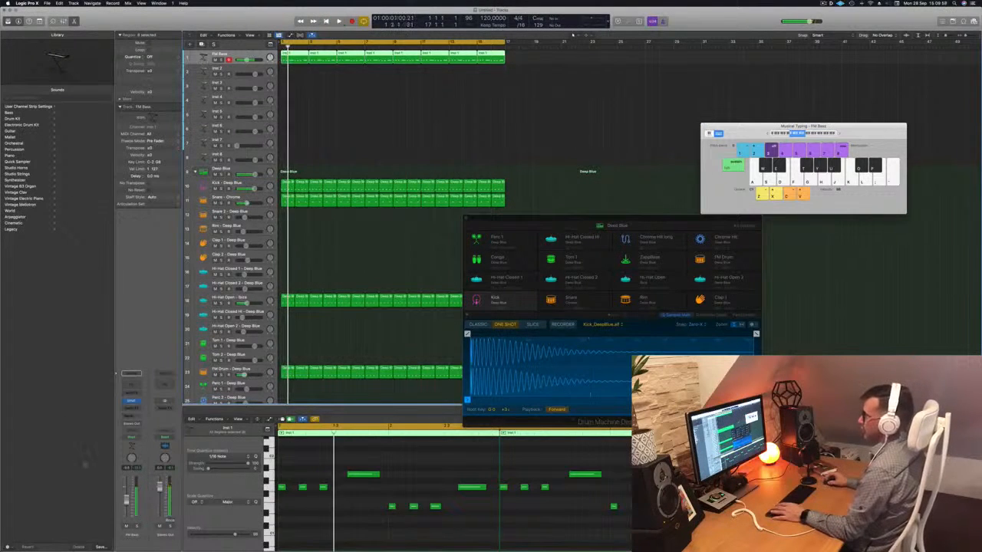
key("Return")
key("Return")
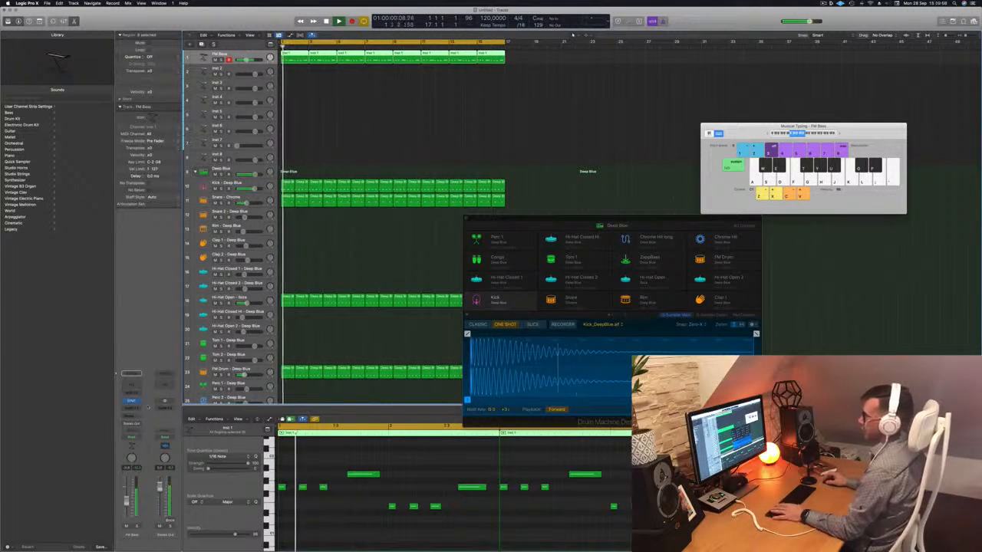
- Insert a stereo Compressor on FM Bass with Kick - Deep Blue (Inst 9) as its side chain and start playback
left_click(138, 410)
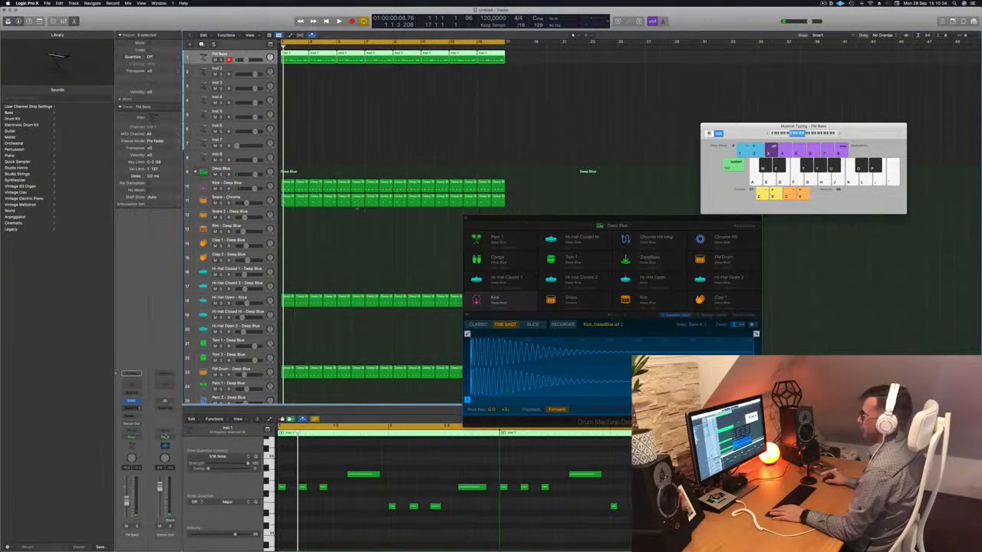
left_click(185, 432)
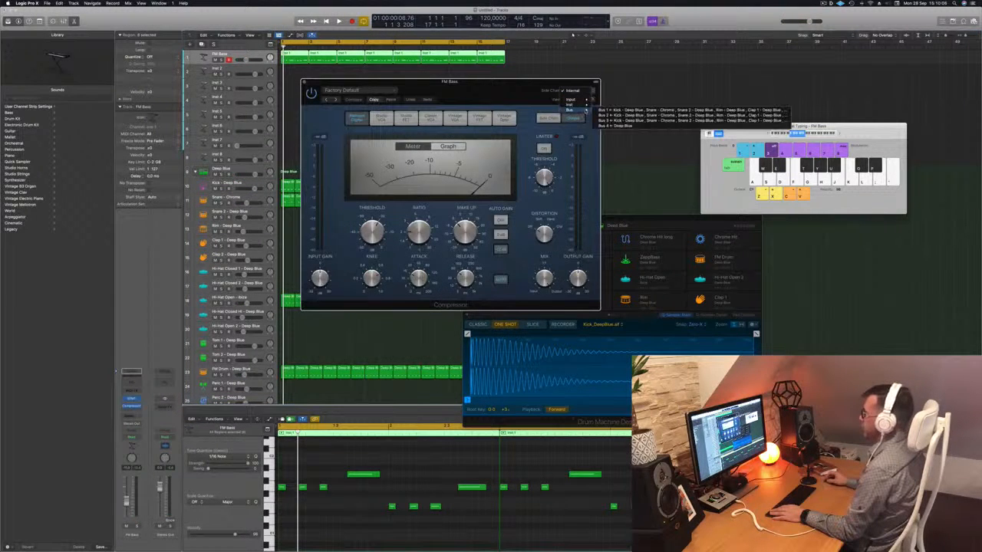
mouse_move(583, 105)
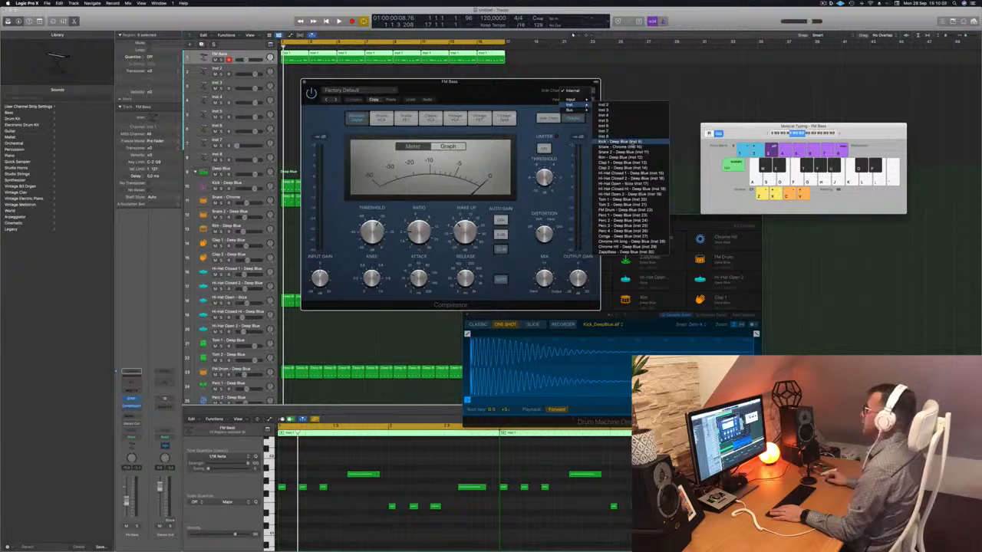
left_click(622, 141)
left_click_drag(451, 81, 496, 75)
key("space")
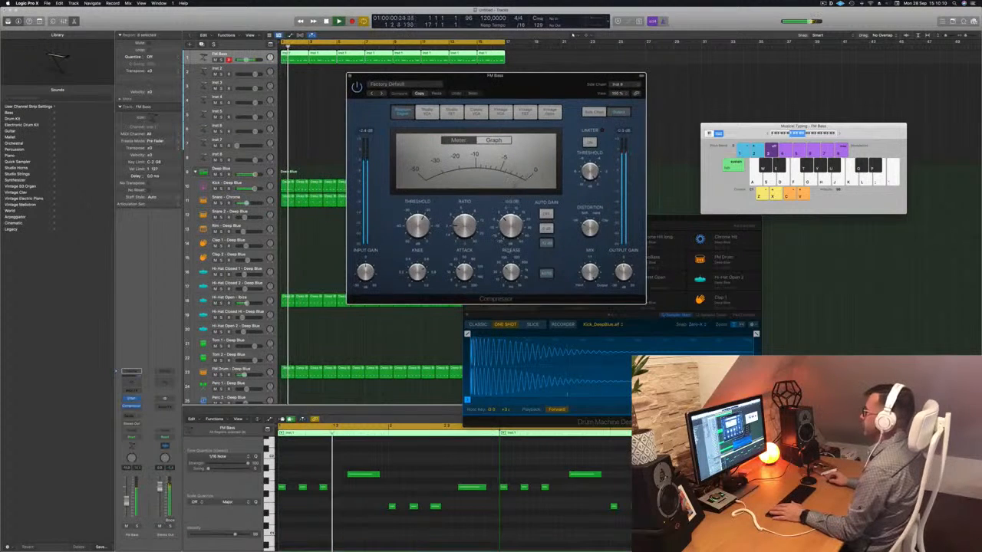
- Adjust the side-chained Compressor's ratio and threshold against the playing loop and raise the FM Bass volume slightly
left_click_drag(464, 227, 467, 204)
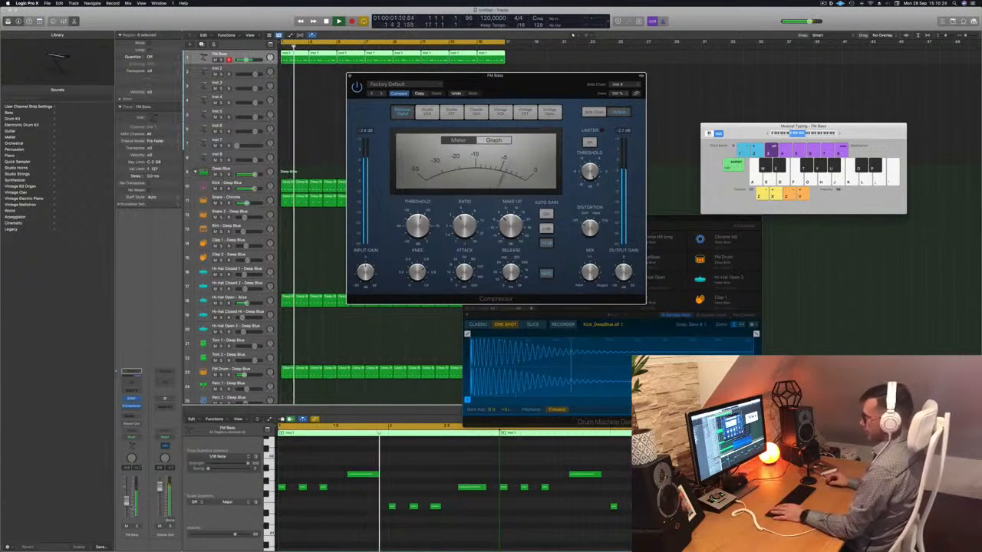
left_click_drag(127, 502, 126, 499)
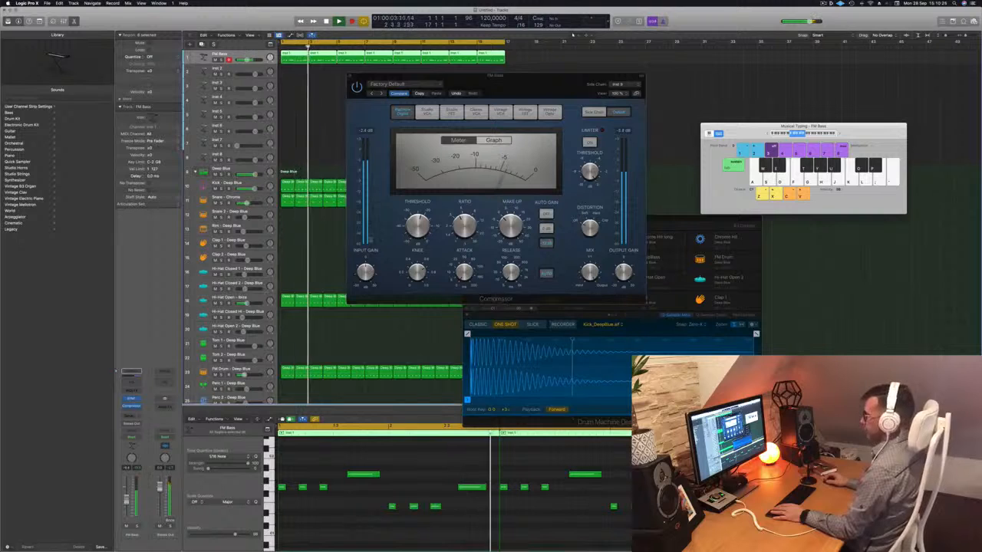
left_click(418, 232)
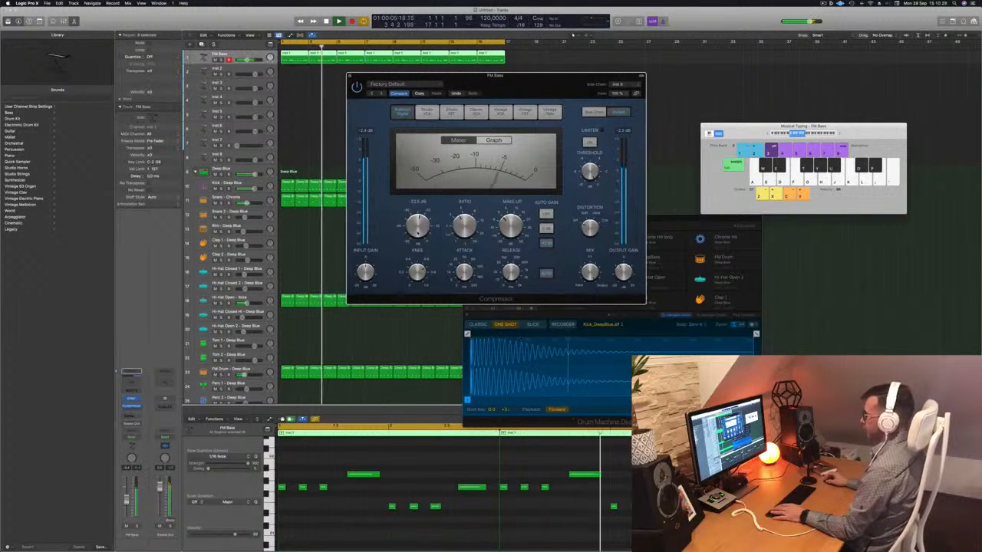
left_click_drag(547, 83, 587, 106)
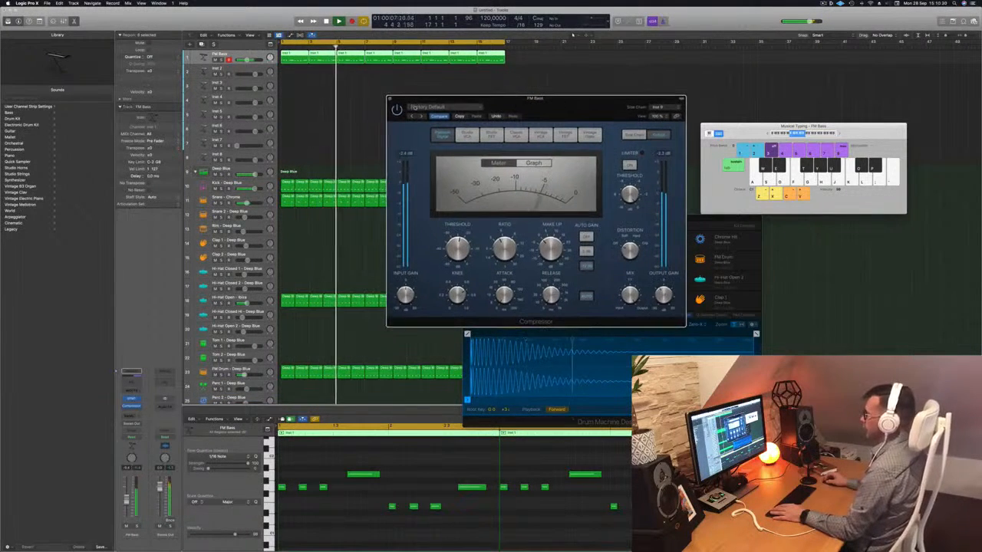
left_click(390, 99)
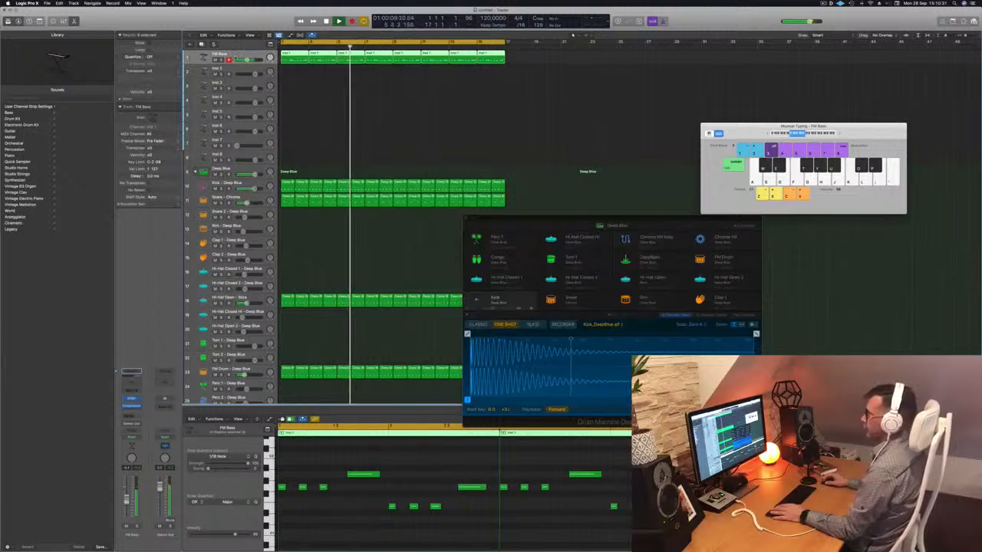
- Insert a second stereo Compressor on FM Bass ahead of the first one and set its threshold to -12 dB
left_click(137, 410)
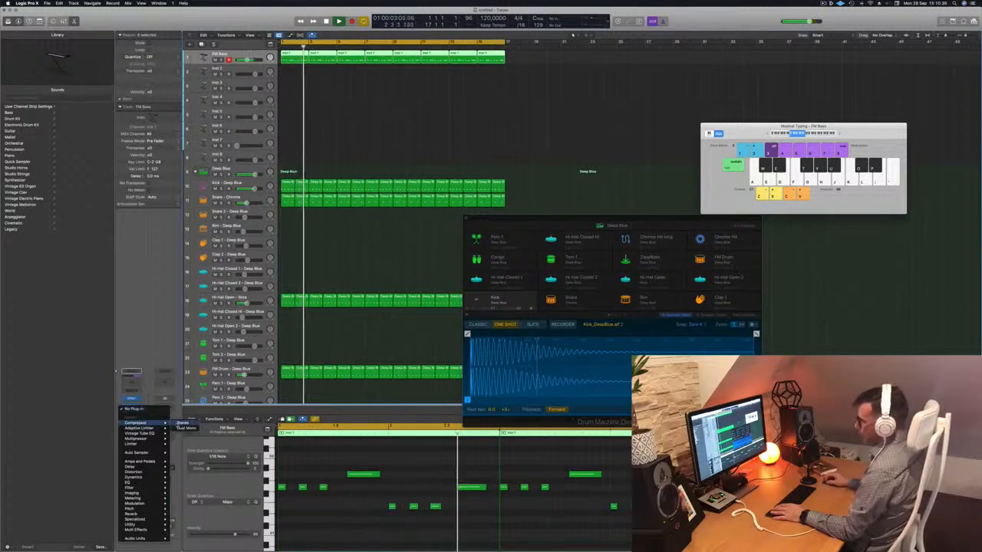
left_click(184, 423)
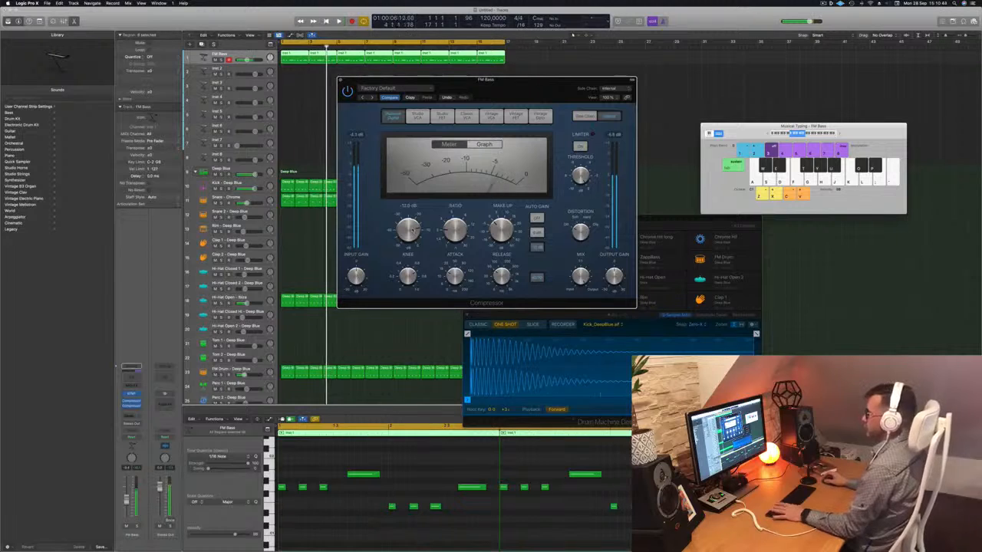
key("Return")
- Compare FM Bass with the second Compressor bypassed and active during playback, raising the track volume slightly
left_click(349, 76)
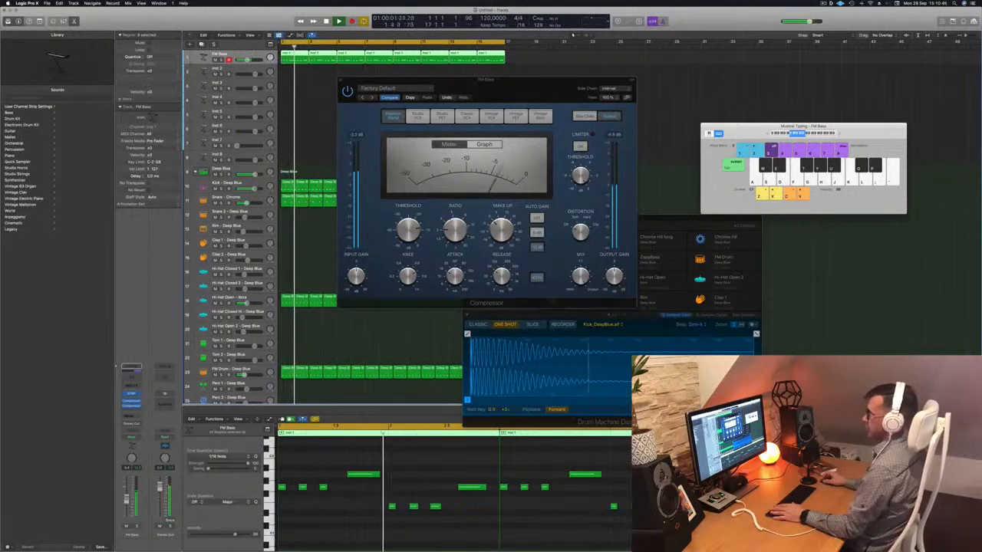
left_click(349, 83)
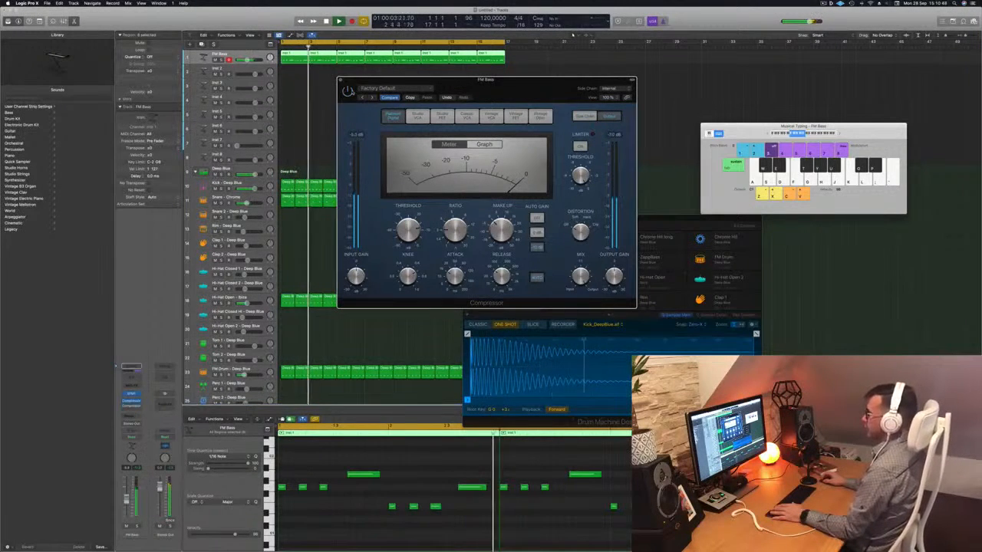
key("Return")
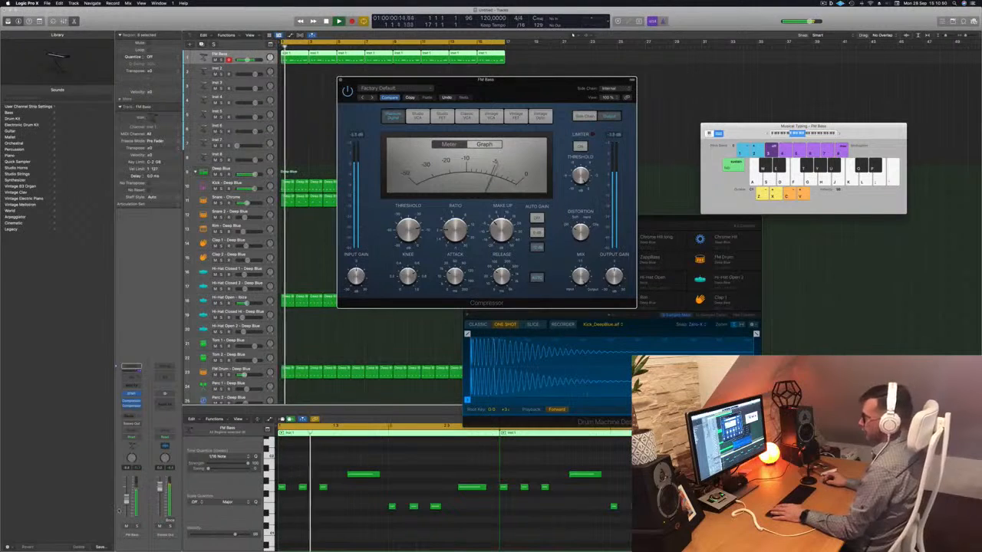
left_click_drag(126, 503, 126, 499)
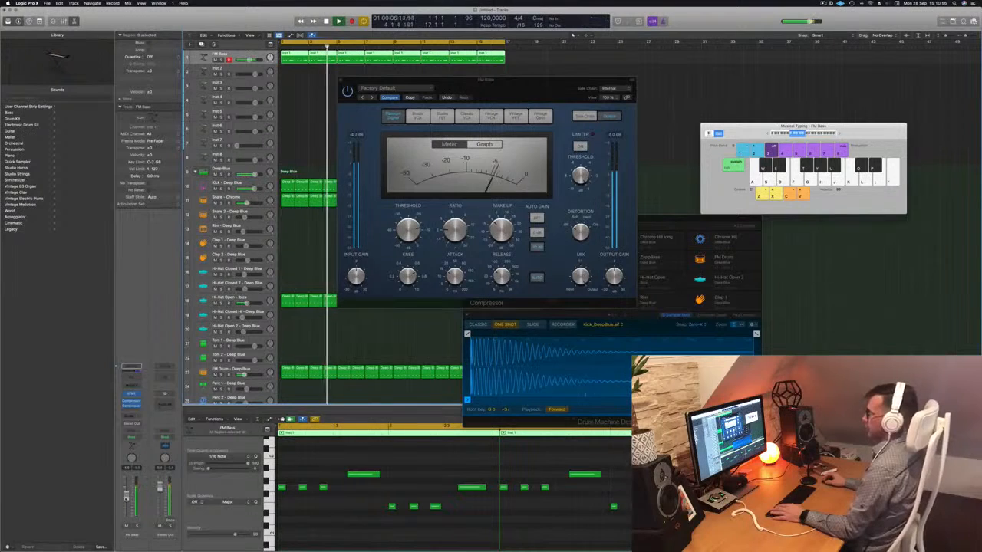
left_click(348, 92)
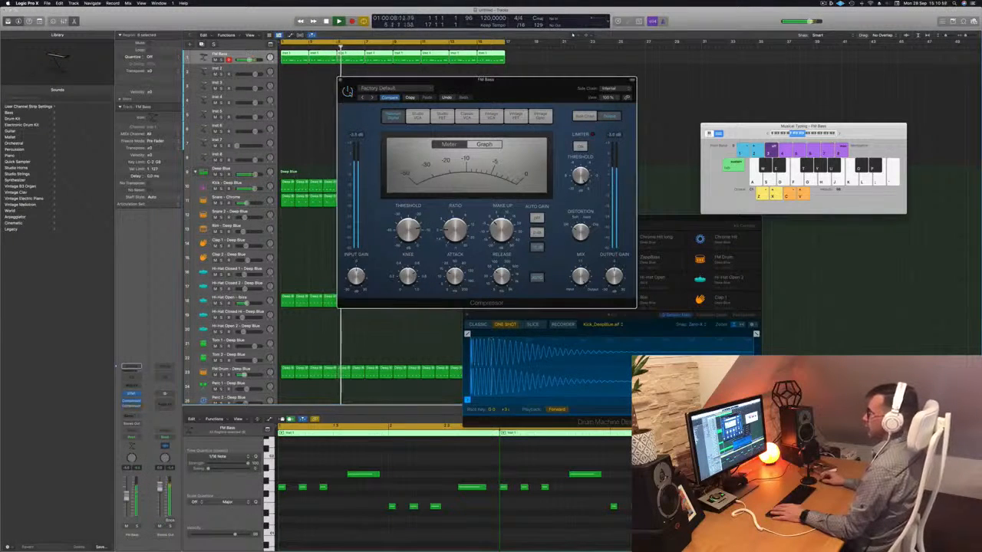
left_click_drag(523, 91, 520, 95)
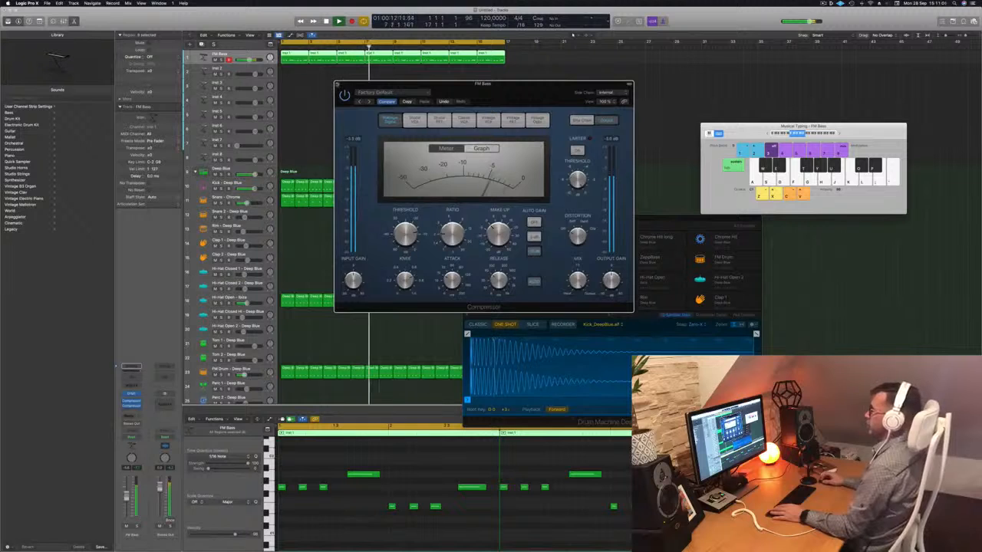
- Close the FM Bass Compressor, replay the loop from the start, and add a send from FM Bass to Bus 5
left_click(339, 83)
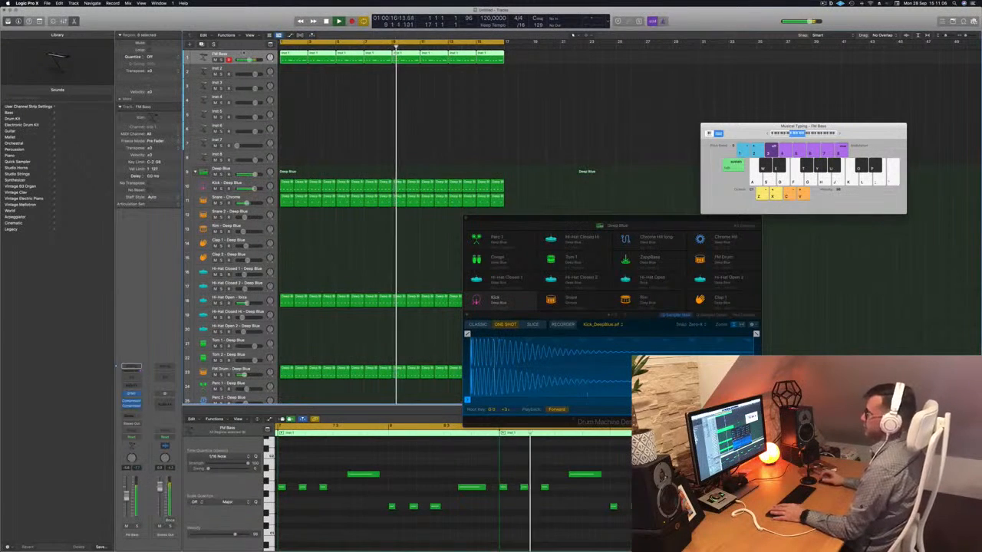
key("Return")
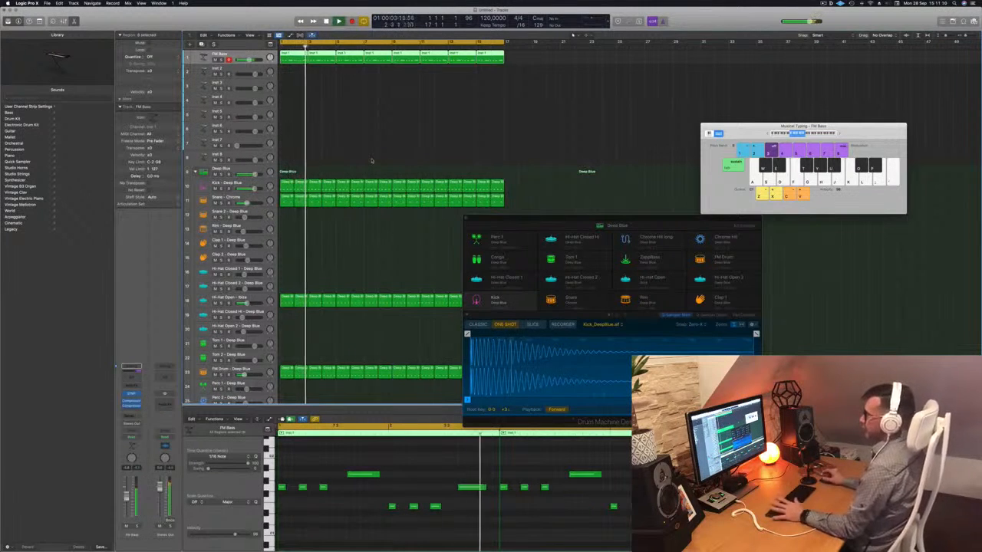
key("Return")
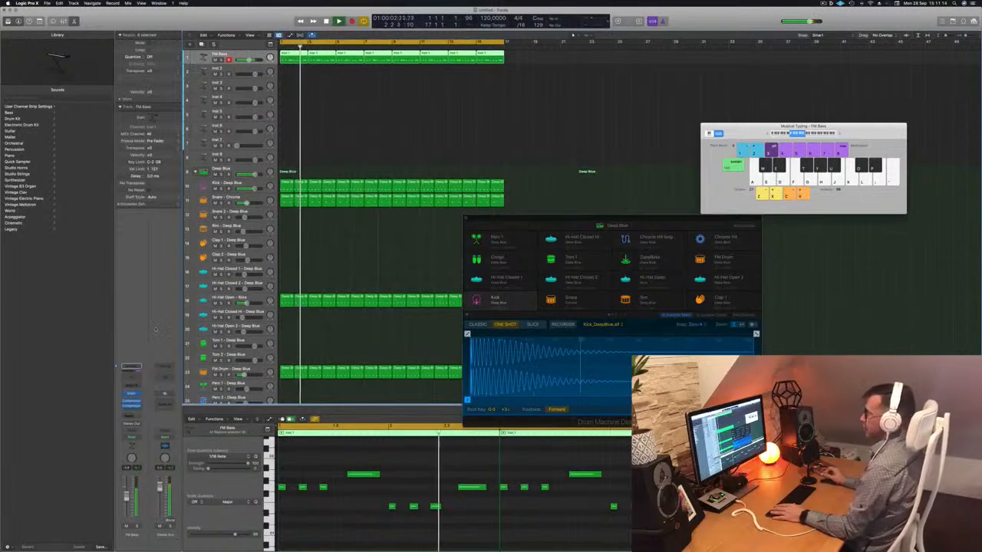
left_click(129, 415)
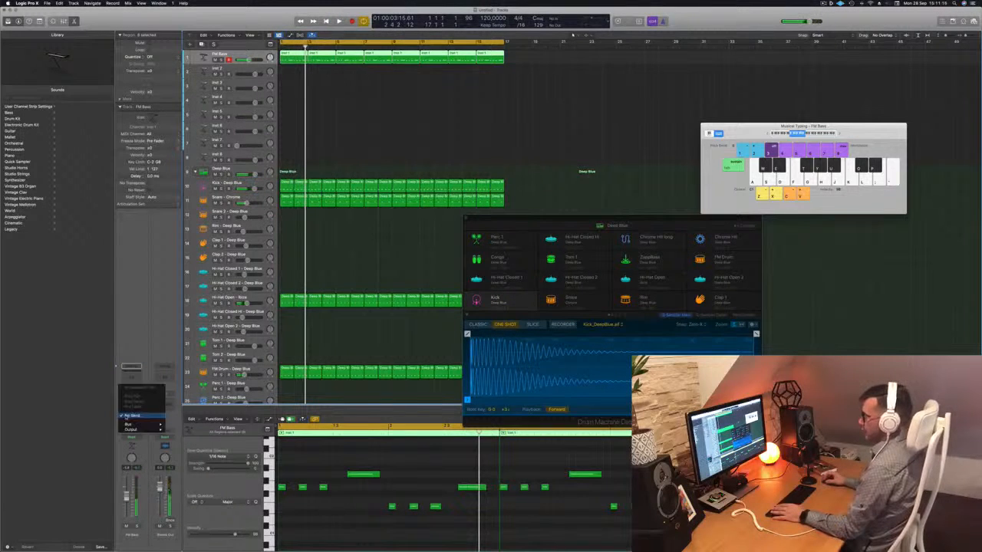
mouse_move(129, 425)
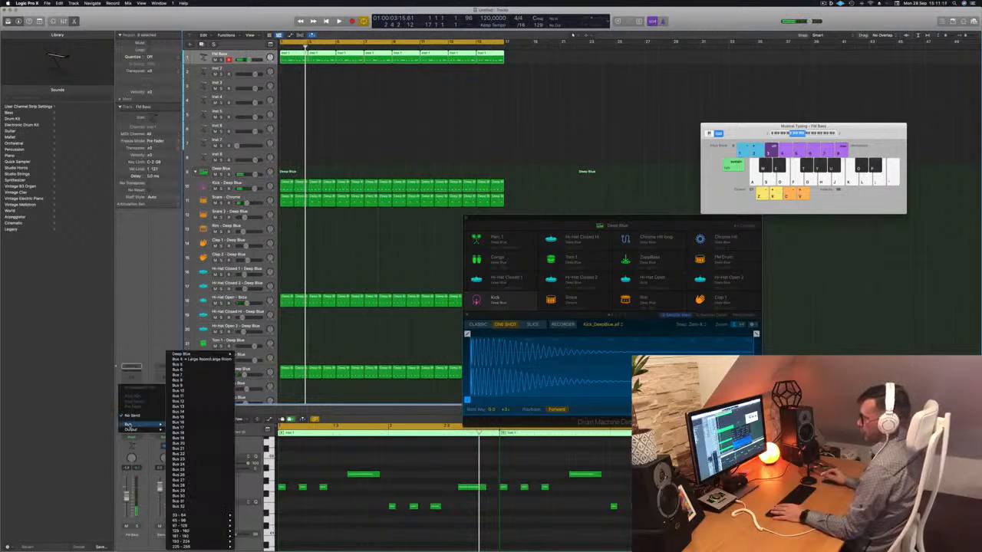
left_click(184, 365)
key("space")
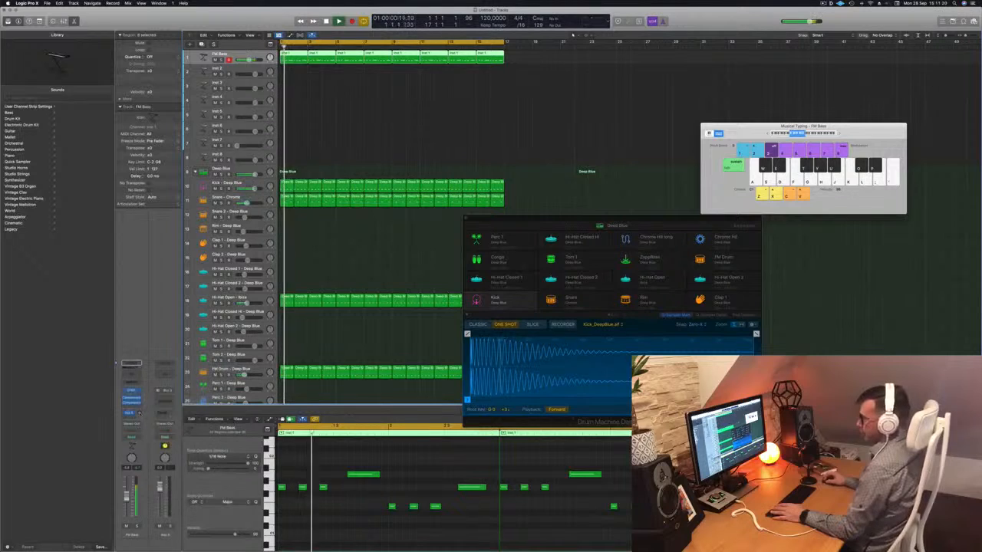
- Insert ChromaVerb on Aux 5 and play the loop from the start with the reverb active
left_click(167, 399)
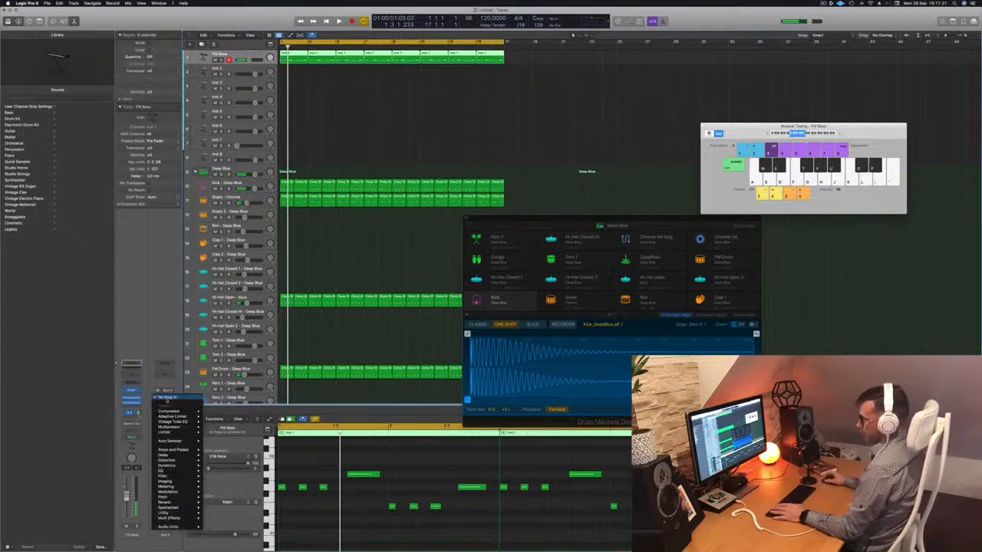
mouse_move(176, 478)
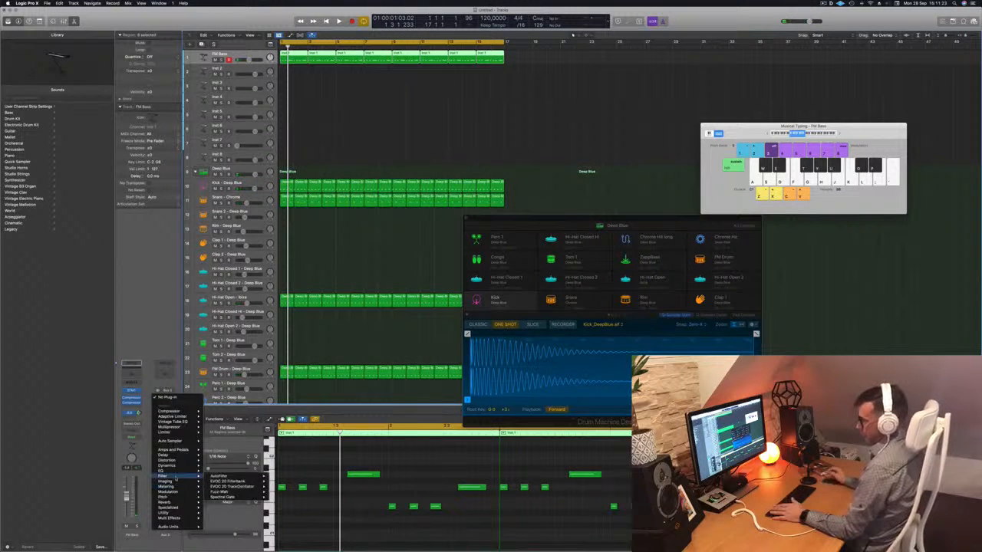
mouse_move(181, 458)
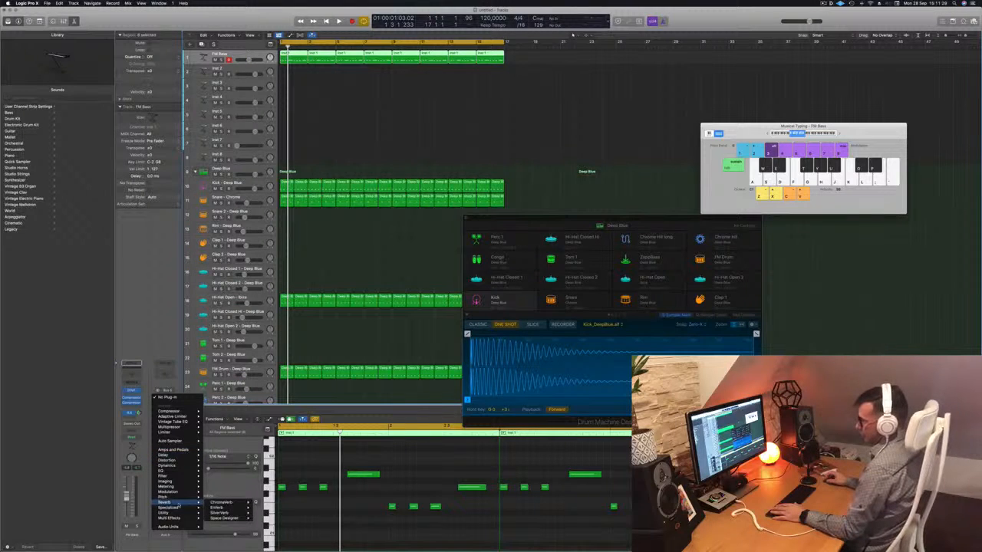
left_click(268, 503)
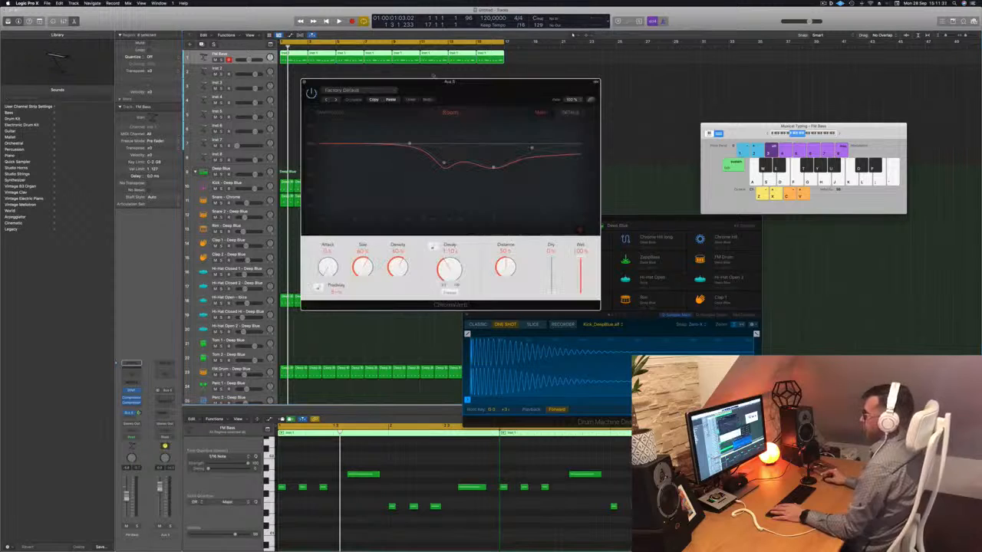
left_click_drag(430, 81, 490, 69)
key("space")
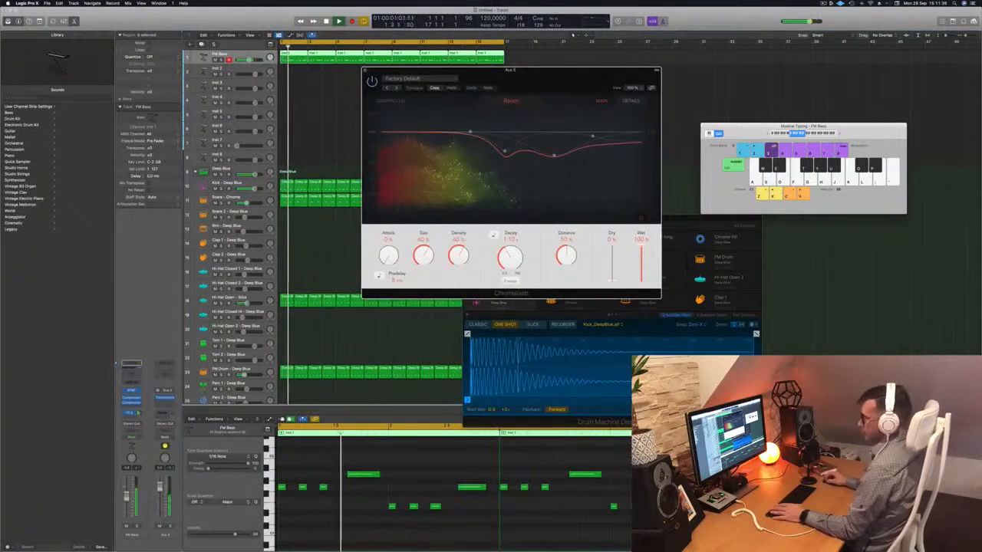
key("Return")
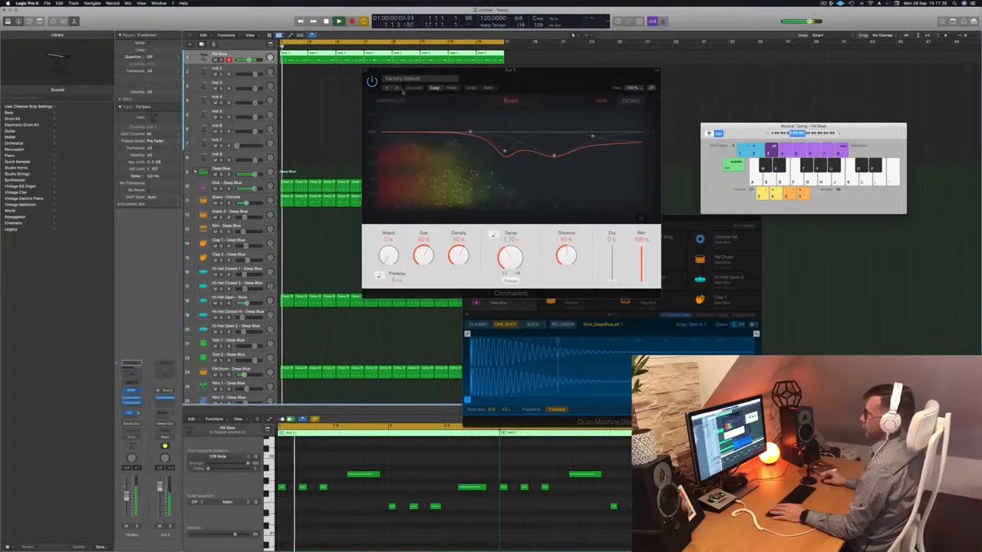
- Audition successive ChromaVerb presets from the ambiences through the chambers to the halls during playback, and recall the default setting
left_click(396, 88)
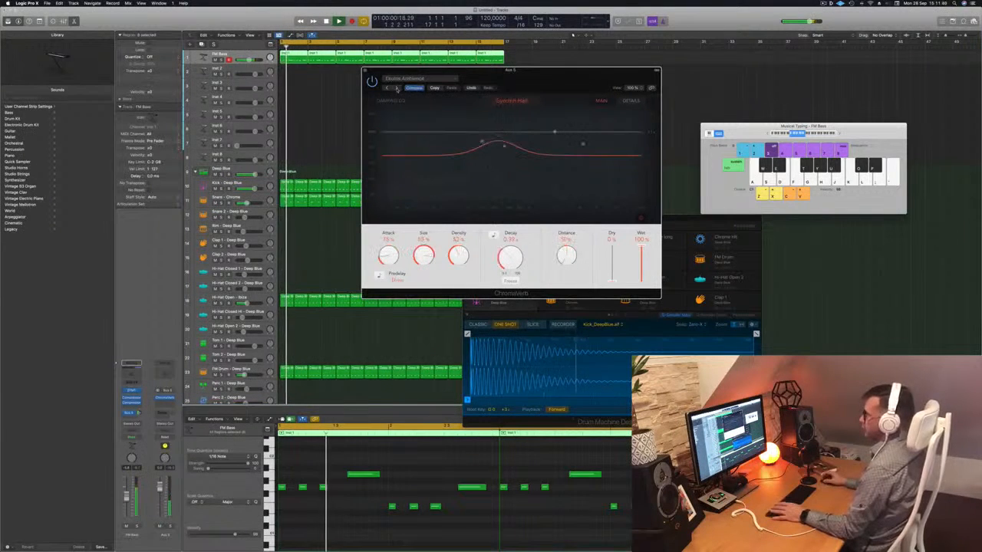
left_click(397, 88)
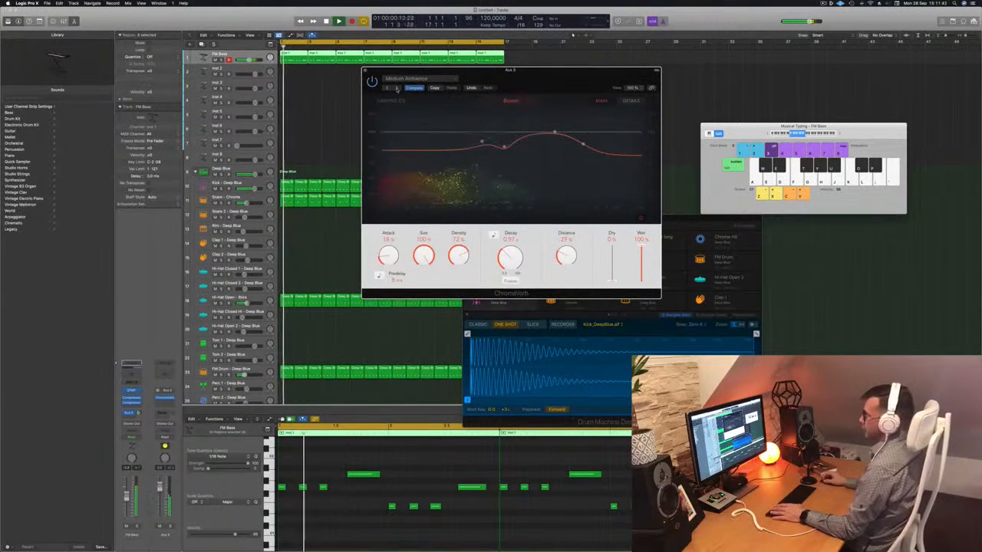
left_click(397, 89)
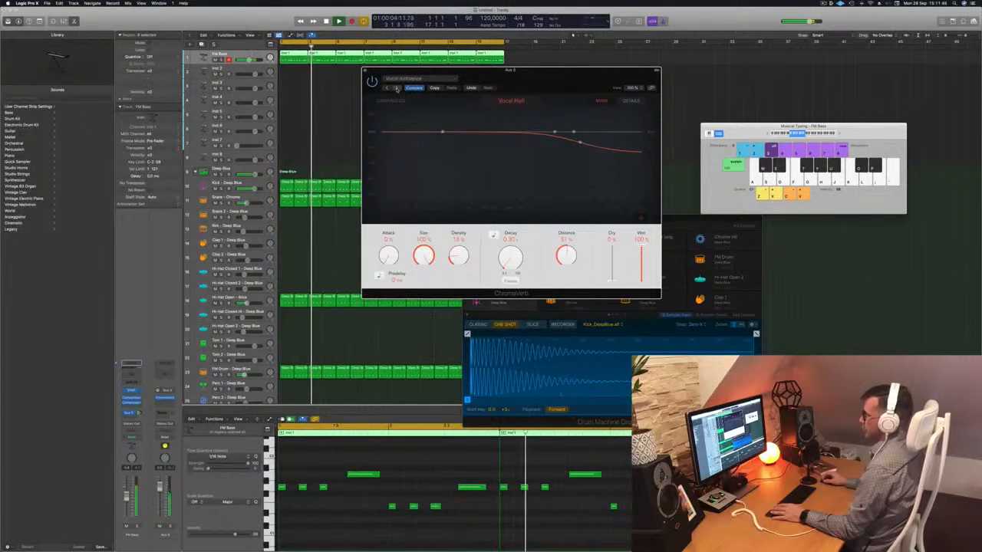
left_click(397, 88)
left_click(397, 88)
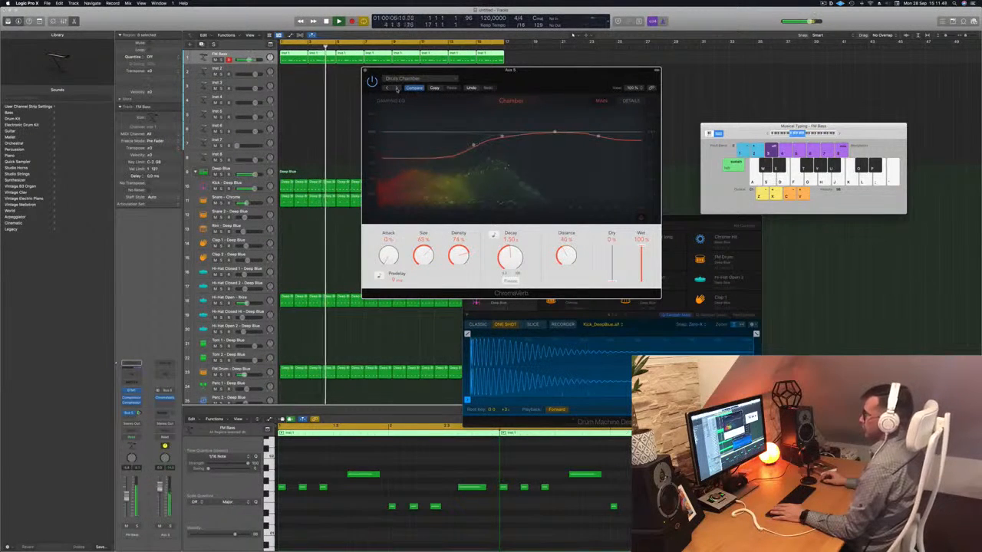
left_click(396, 88)
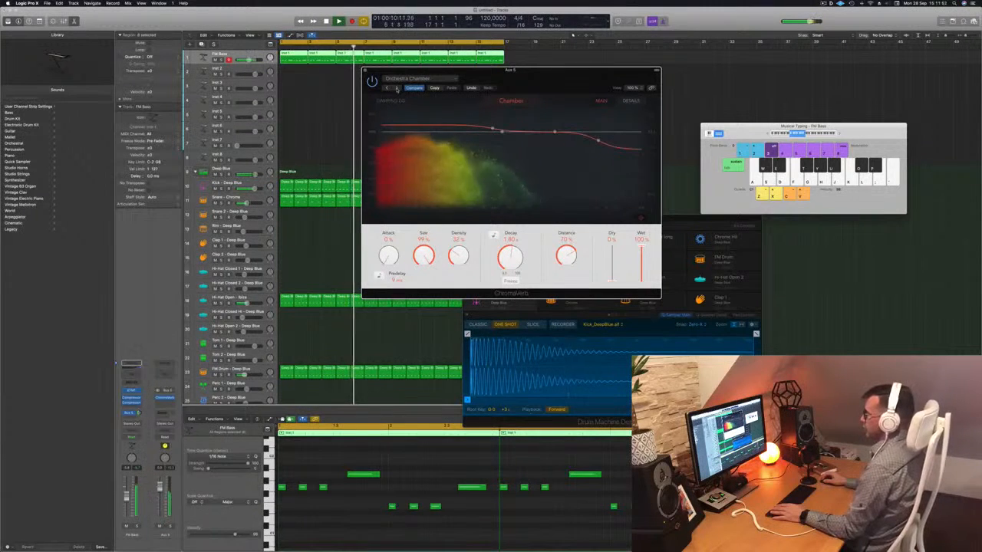
left_click(397, 89)
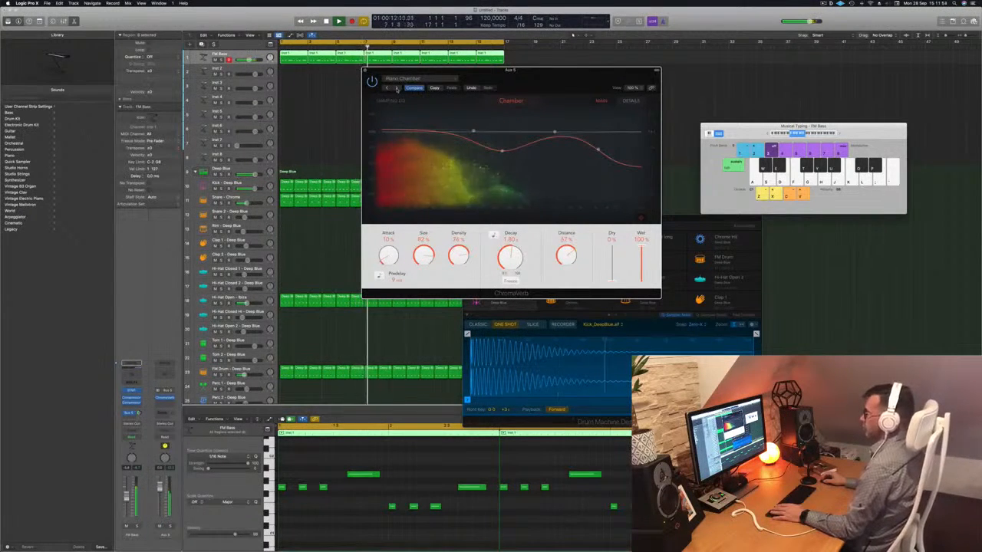
left_click(396, 88)
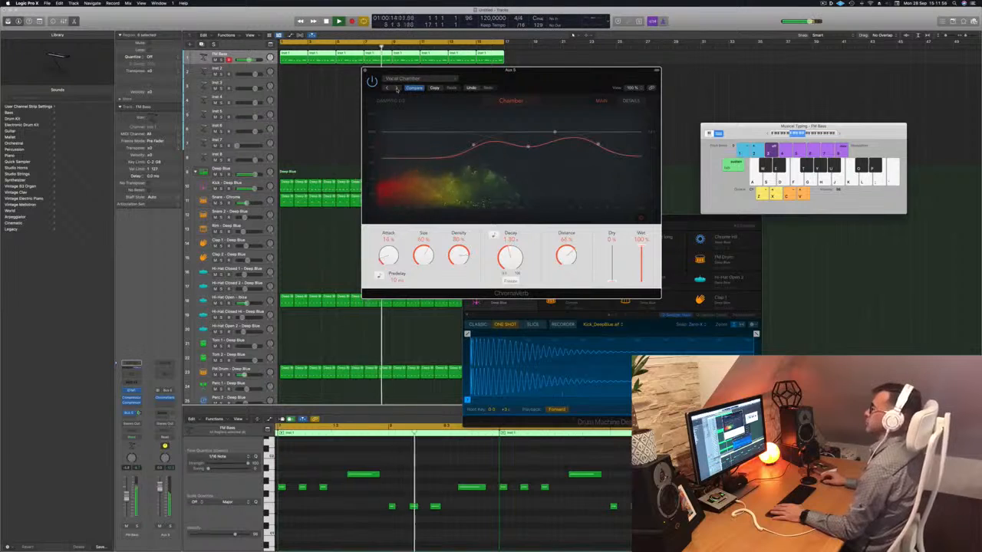
left_click(397, 88)
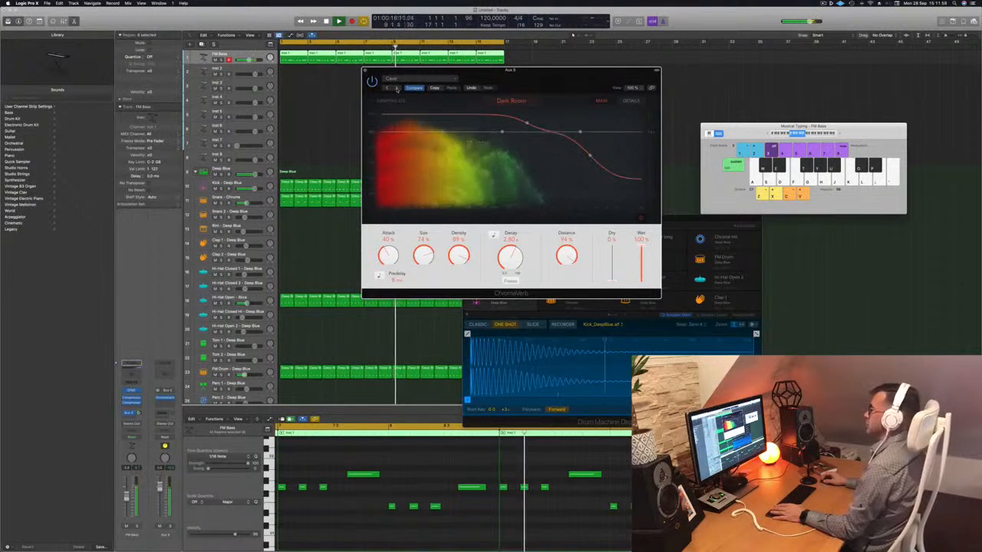
left_click(397, 88)
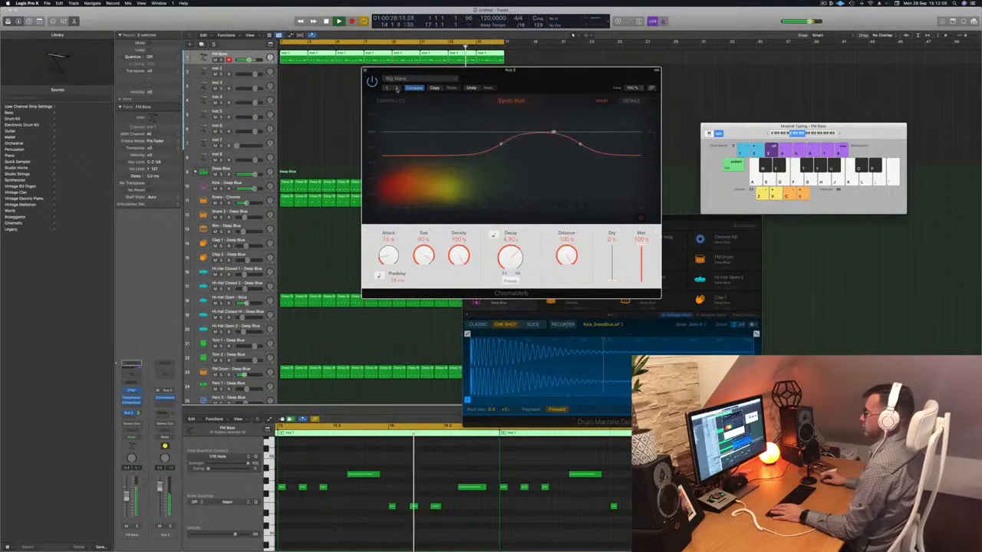
left_click(396, 89)
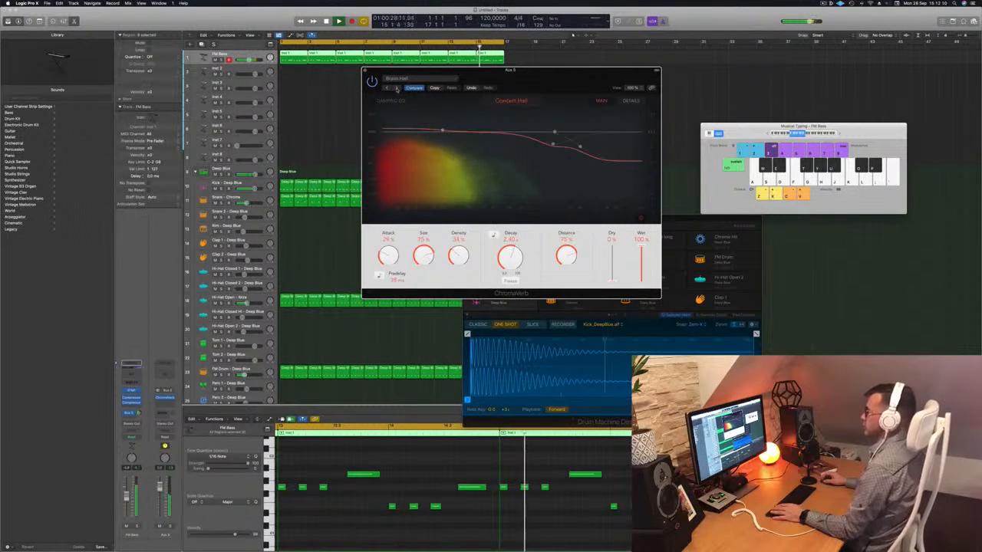
left_click(406, 80)
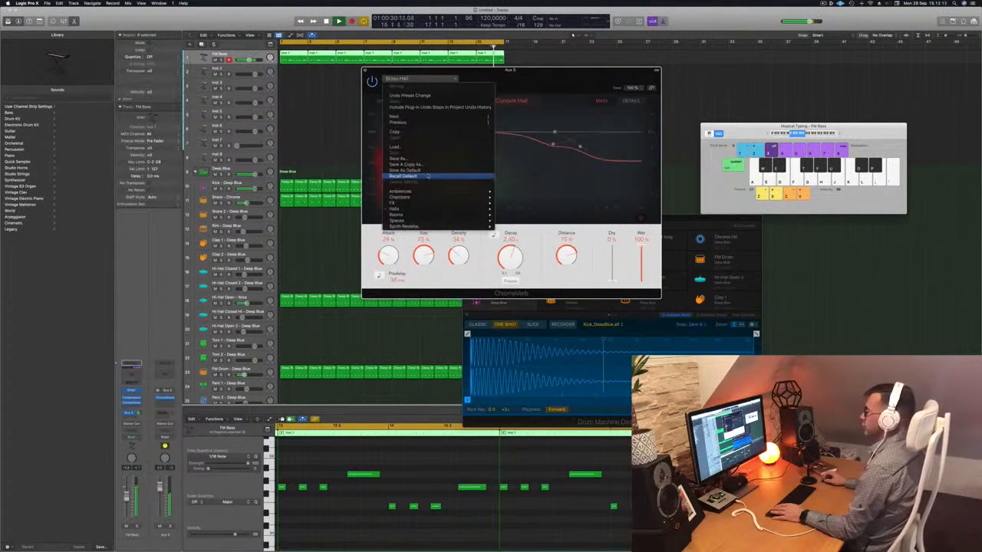
left_click(420, 176)
- Raise a mid band of ChromaVerb's damping curve and insert a Channel EQ on Aux 5 with a 218 Hz, 12 dB/Oct low cut
left_click_drag(532, 72, 559, 51)
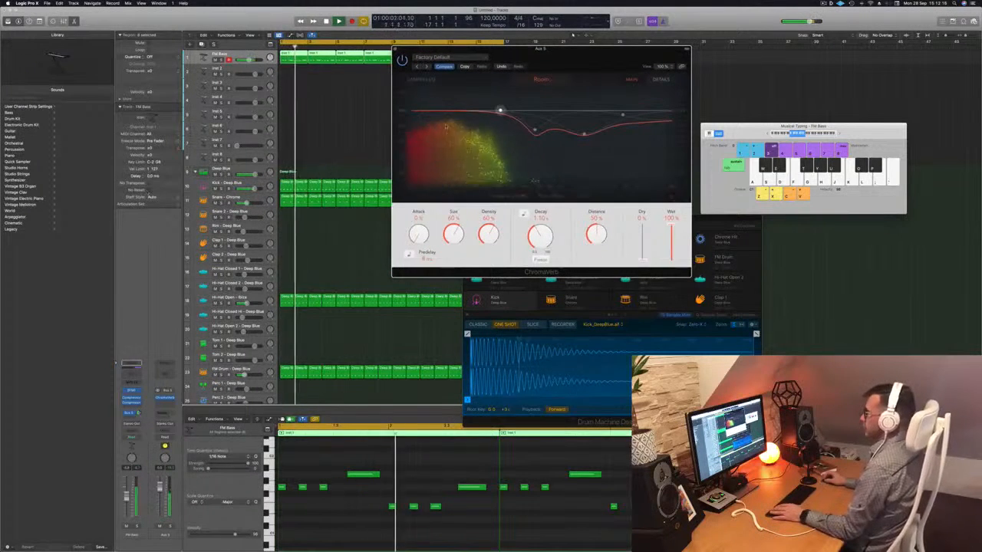
left_click_drag(535, 130, 560, 101)
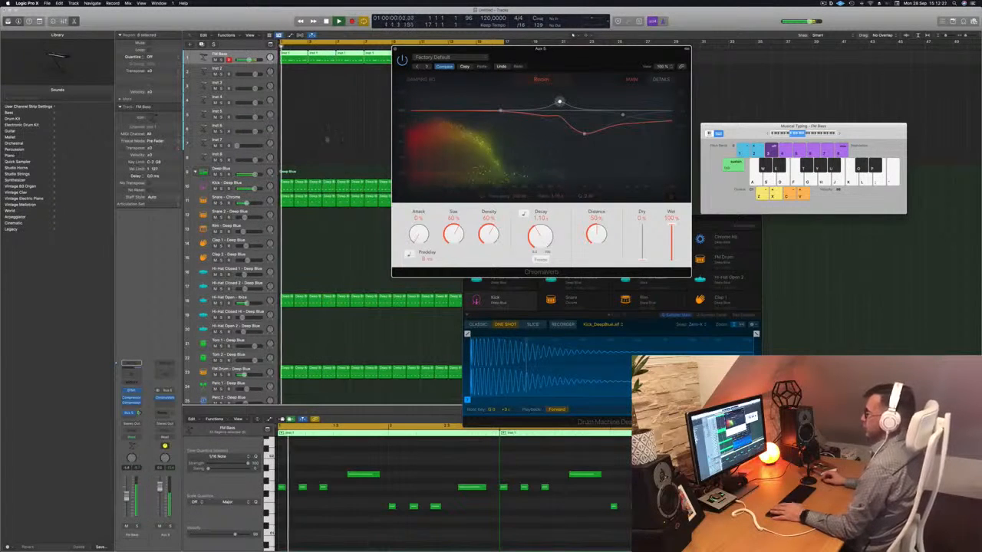
left_click(165, 374)
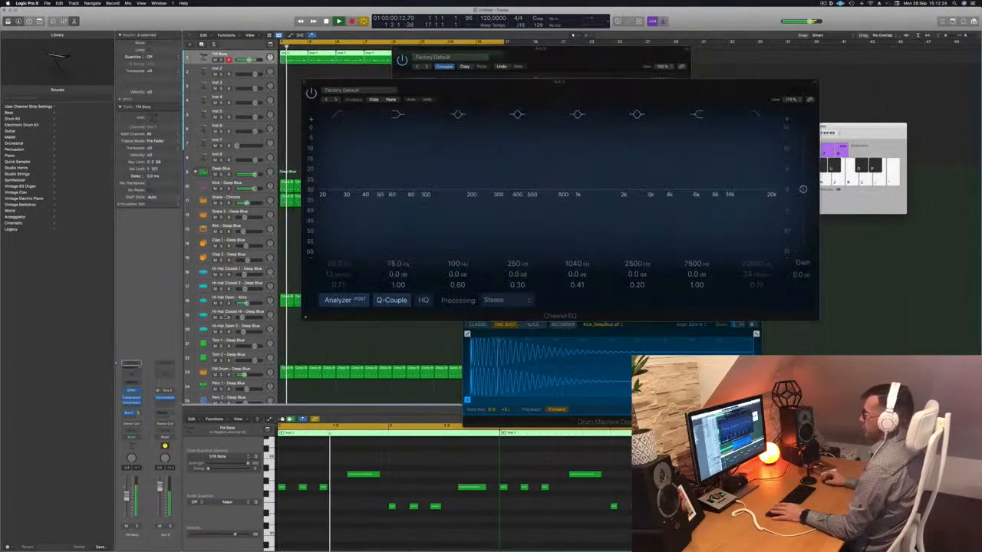
left_click_drag(346, 123, 493, 155)
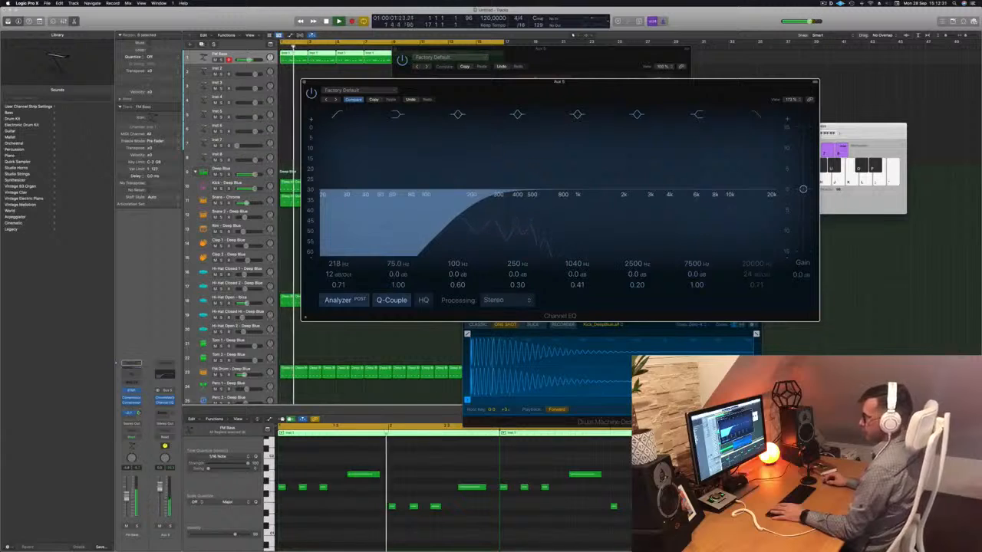
left_click(139, 413)
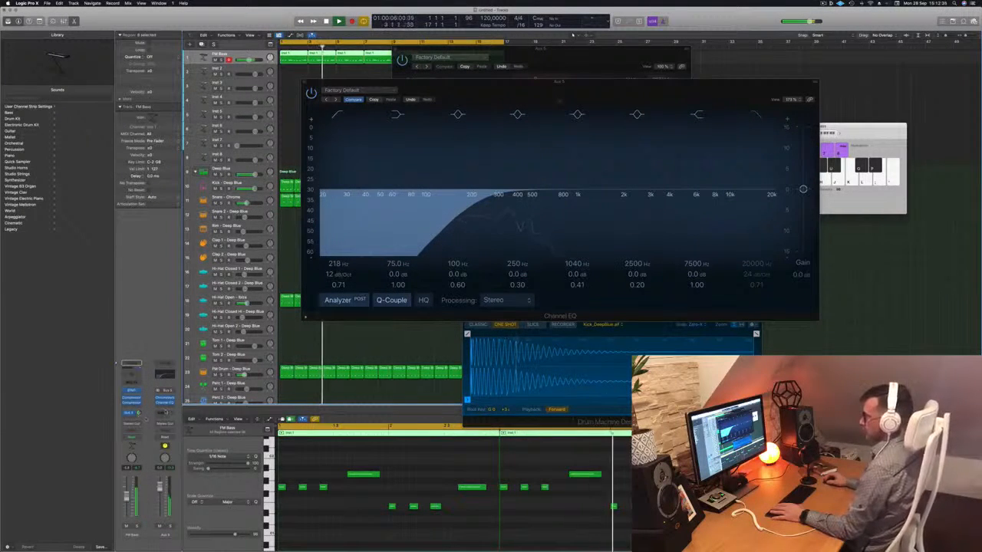
- Insert a Compressor on Aux 5 with Kick - Deep Blue (Inst 9) as its side chain and adjust its ratio and threshold
left_click(166, 405)
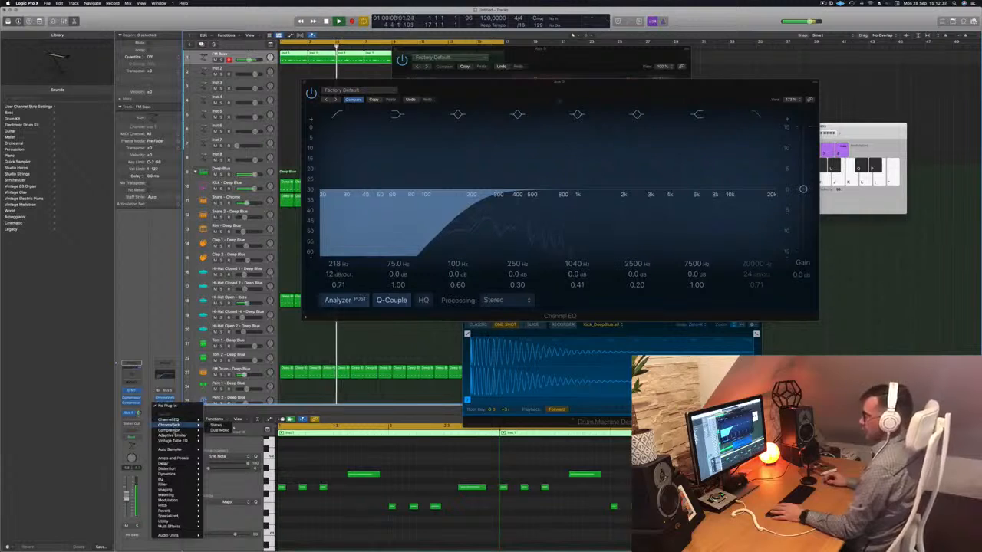
mouse_move(170, 430)
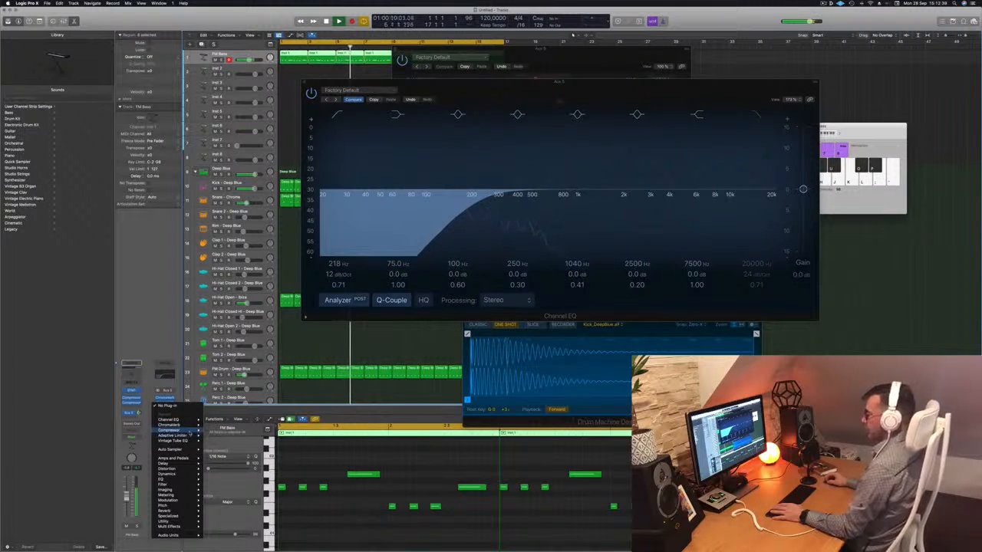
left_click(218, 430)
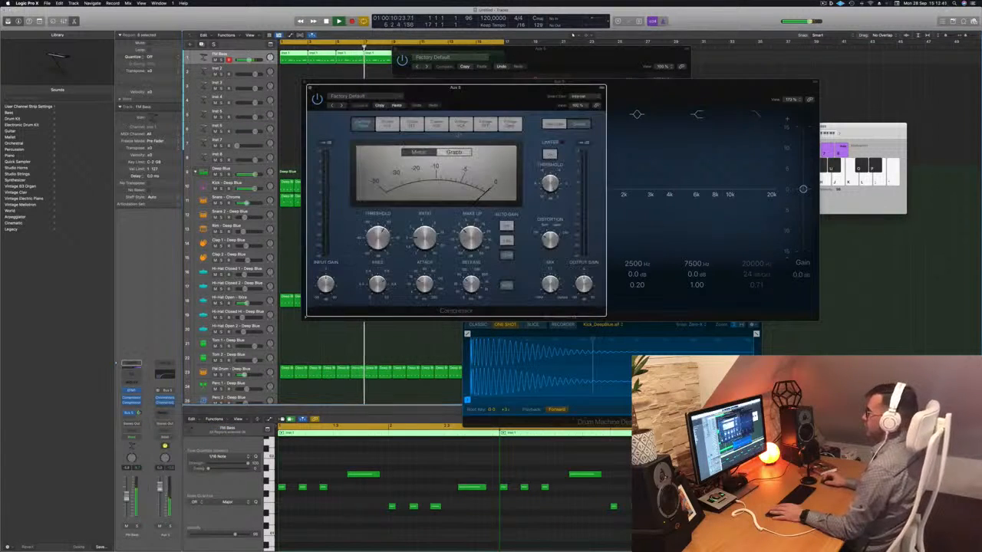
left_click(579, 97)
mouse_move(586, 110)
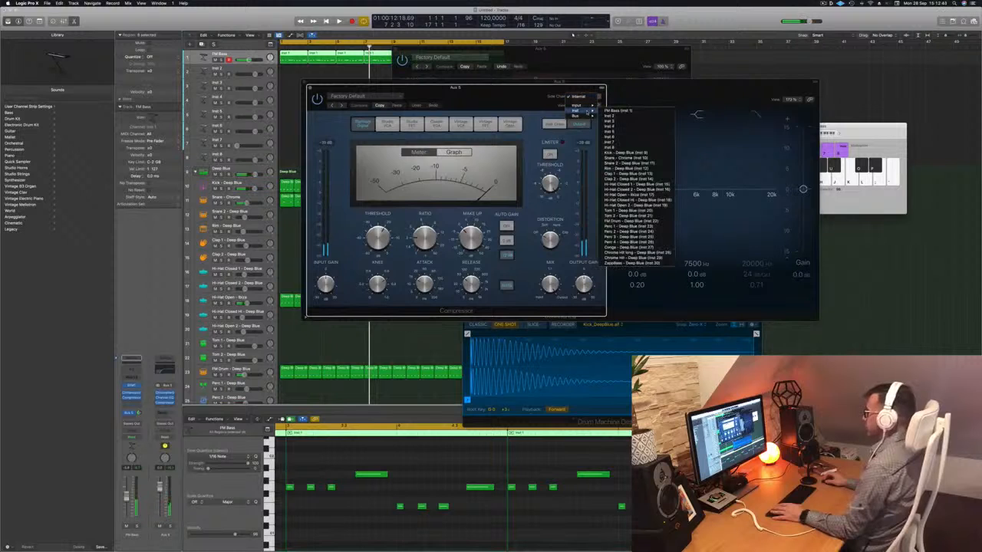
left_click(625, 152)
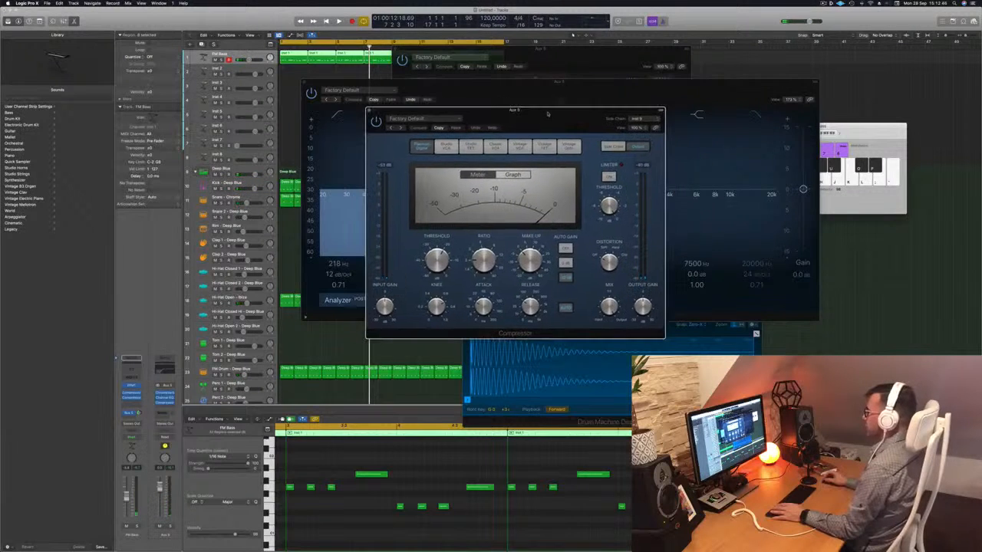
left_click_drag(484, 265, 484, 248)
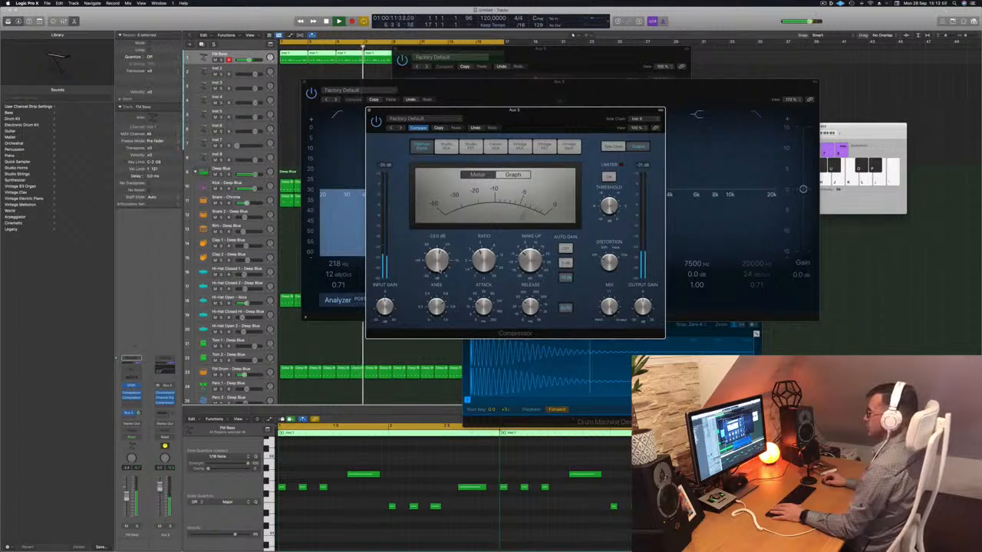
- Close the Aux 5 Compressor and move the Channel EQ and ChromaVerb windows apart so the reverb controls are accessible
left_click(369, 110)
left_click_drag(553, 86, 823, 95)
left_click_drag(555, 53, 480, 62)
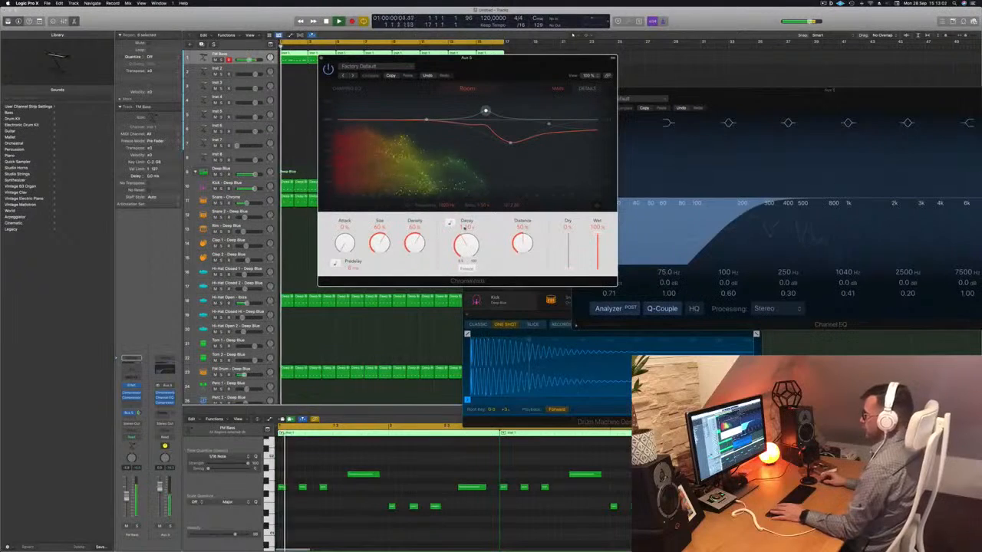
- Set ChromaVerb's decay to 1.00 s and lower the Aux 5 Channel EQ's low cut to 150 Hz
mouse_move(469, 247)
left_mouse_down()
mouse_move(472, 230)
mouse_move(466, 258)
left_mouse_up()
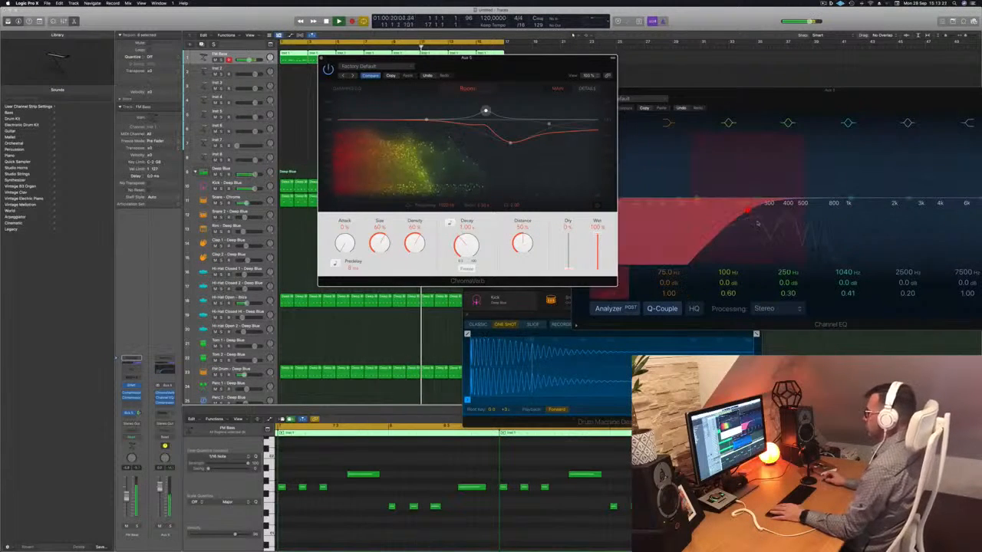
left_click(706, 211)
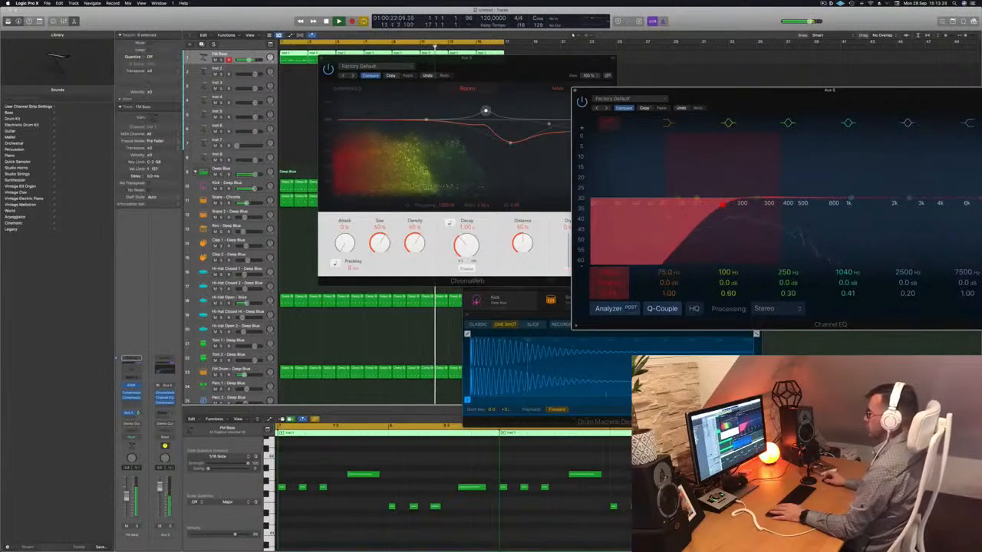
- Set ChromaVerb's size to 50%, density to 87%, decay to 1.10 s and distance to 34%, compare it bypassed, and close it
left_click(470, 240)
left_click_drag(507, 66, 554, 77)
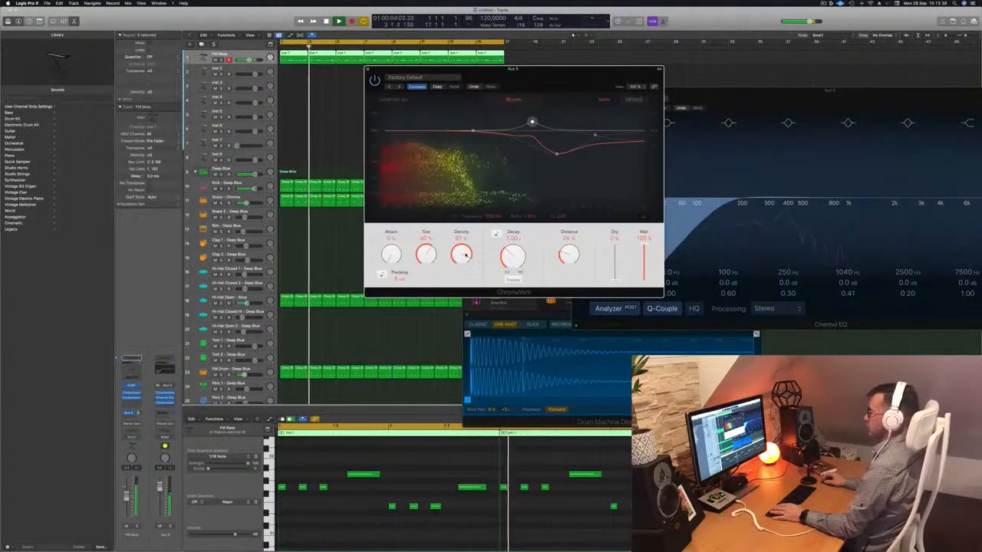
scroll(428, 255, "down", 5)
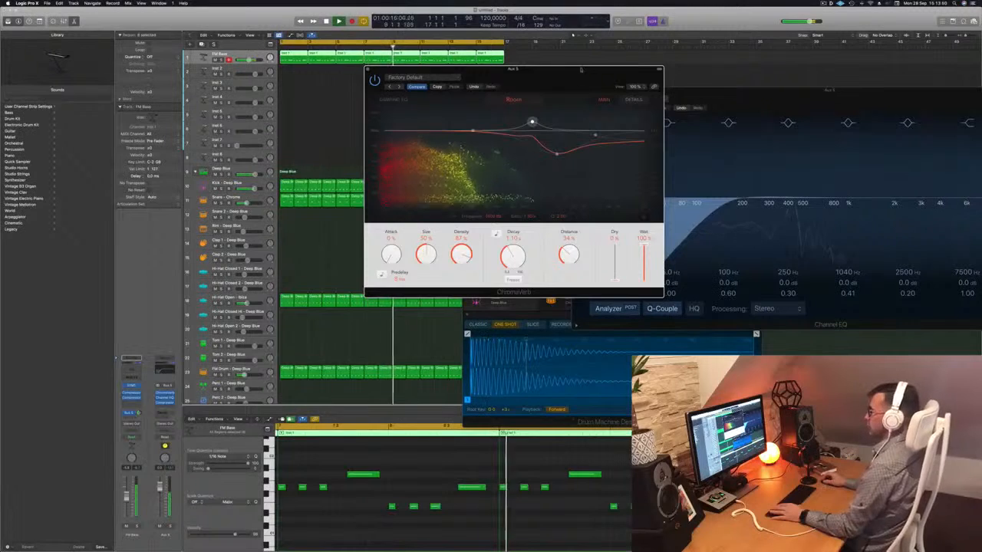
left_click_drag(535, 71, 540, 72)
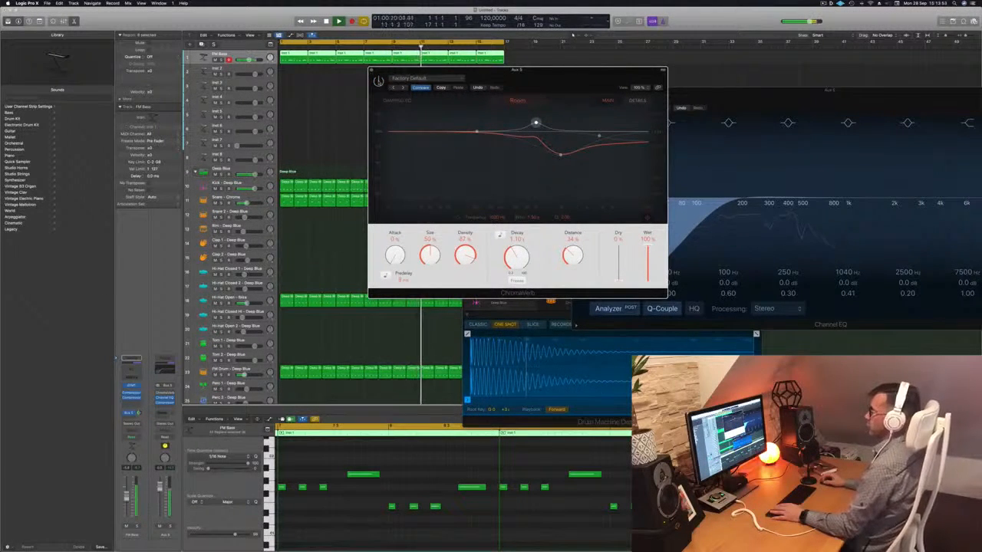
left_click_drag(537, 69, 525, 71)
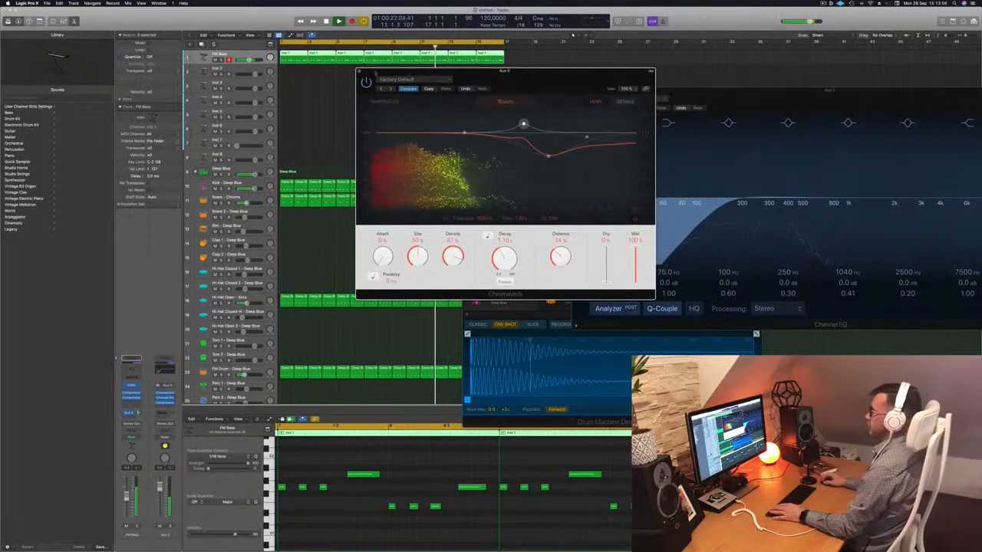
left_click(359, 71)
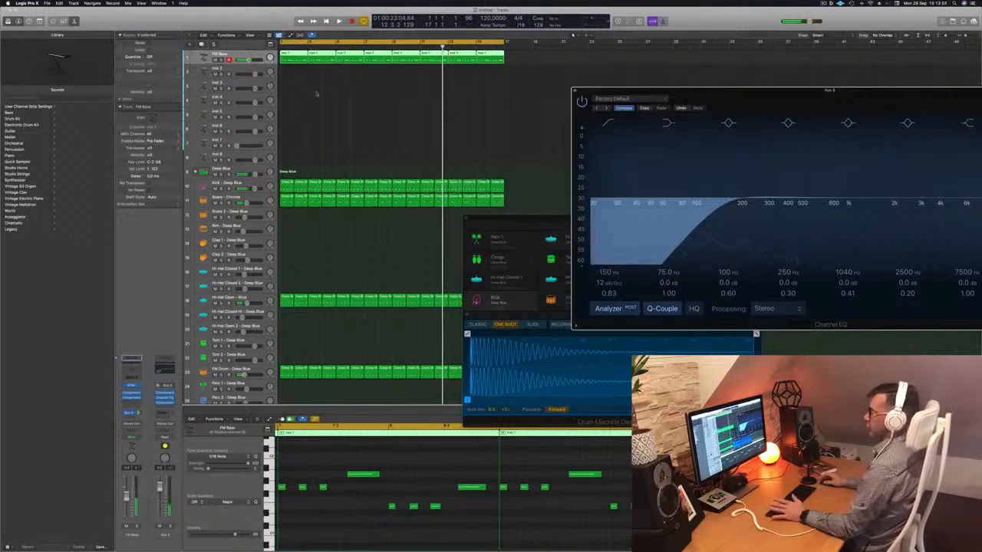
- Replay the loop from the start and check the Hi-Hat Open - Ibiza track in the mix
key("Return")
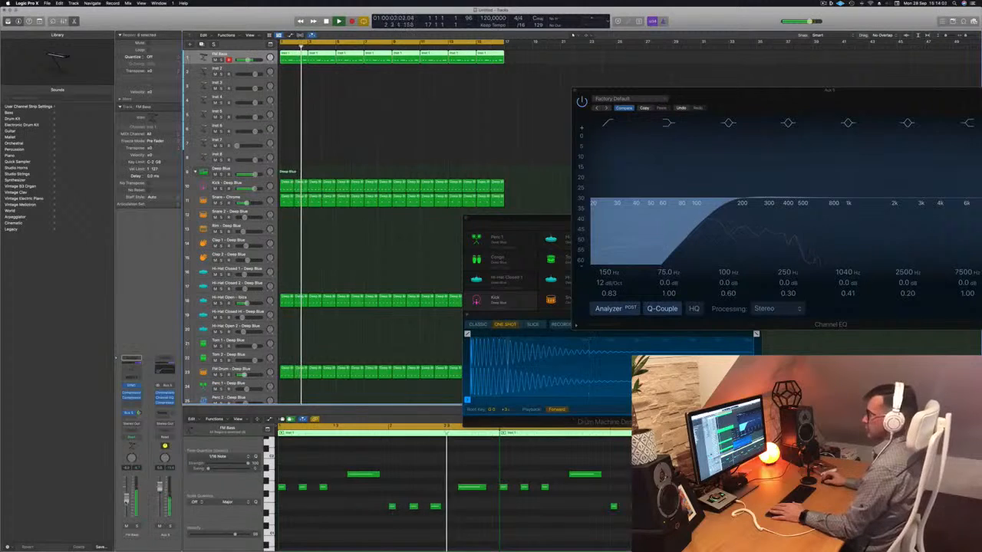
left_click(229, 298)
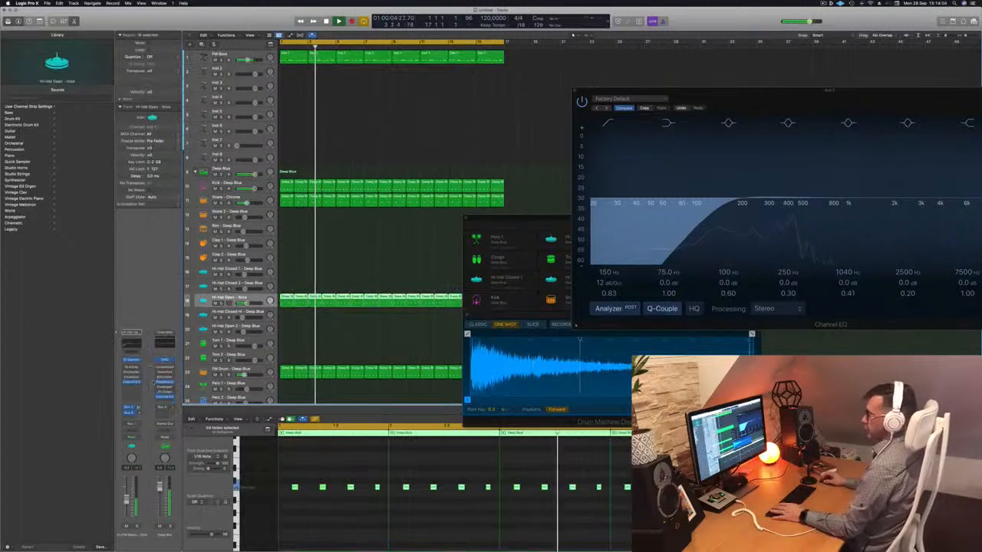
key("Return")
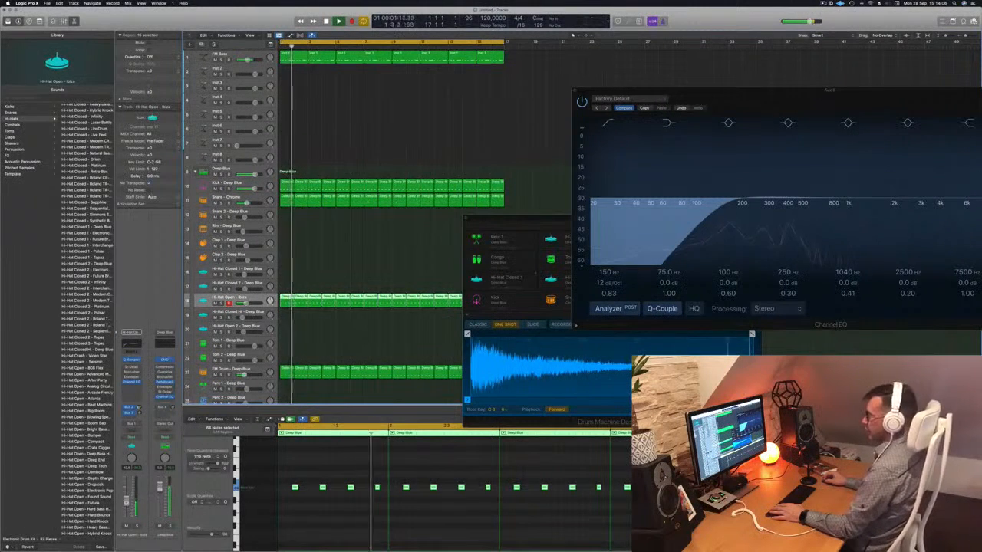
left_click(370, 104)
key("Return")
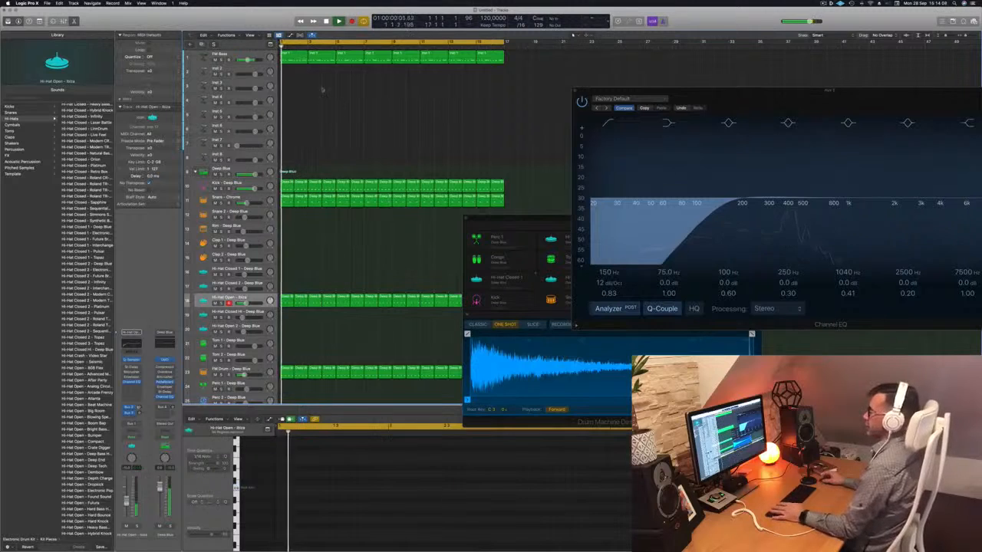
- Select the Inst 2 track, increase its height and replace its Alchemy instrument with Vintage Electric Piano
left_click(260, 55)
left_click(256, 68)
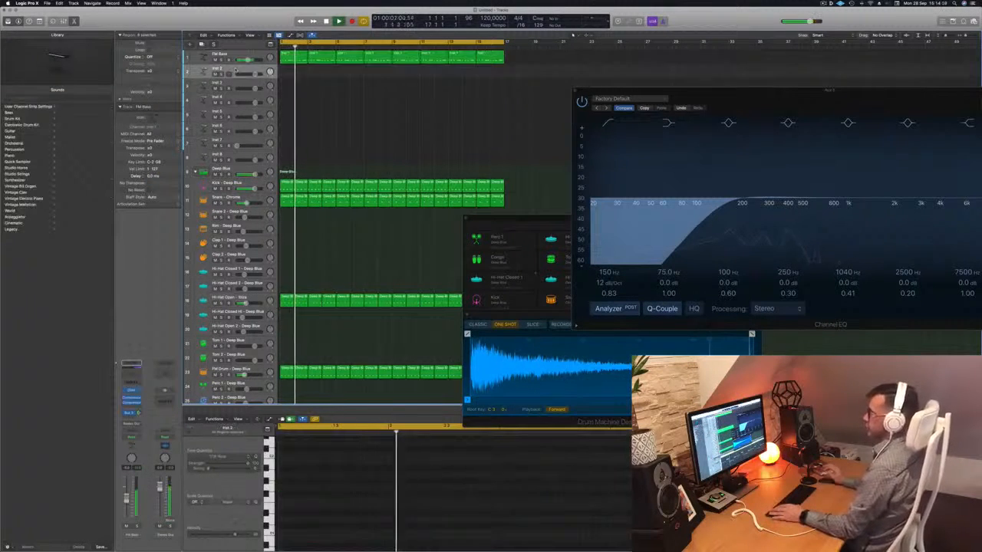
left_click_drag(236, 78, 237, 94)
key("Return")
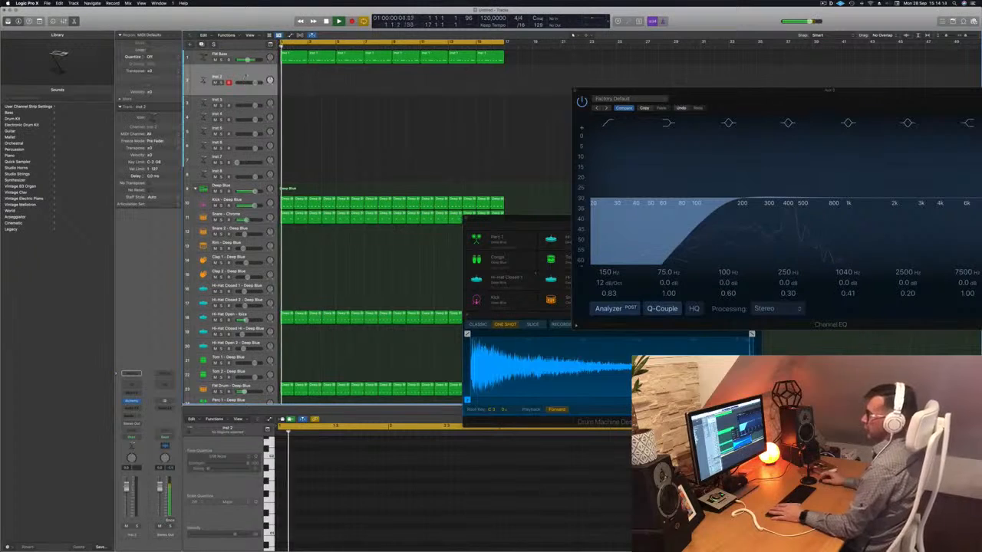
left_click(131, 400)
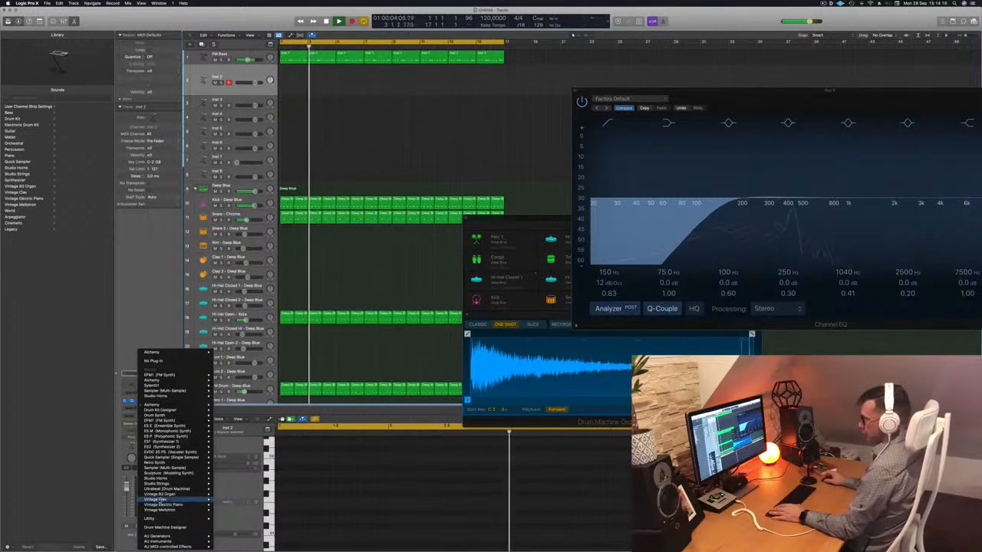
mouse_move(176, 505)
left_click(226, 504)
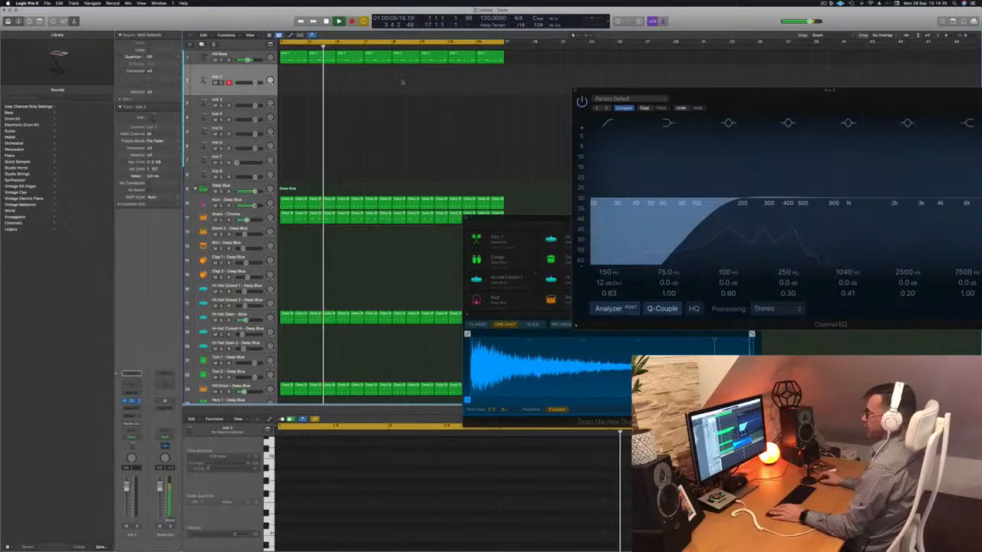
- Move the Vintage Electric Piano, Channel EQ and Musical Typing windows apart so that the piano and keyboard are both accessible
left_click_drag(489, 87, 516, 88)
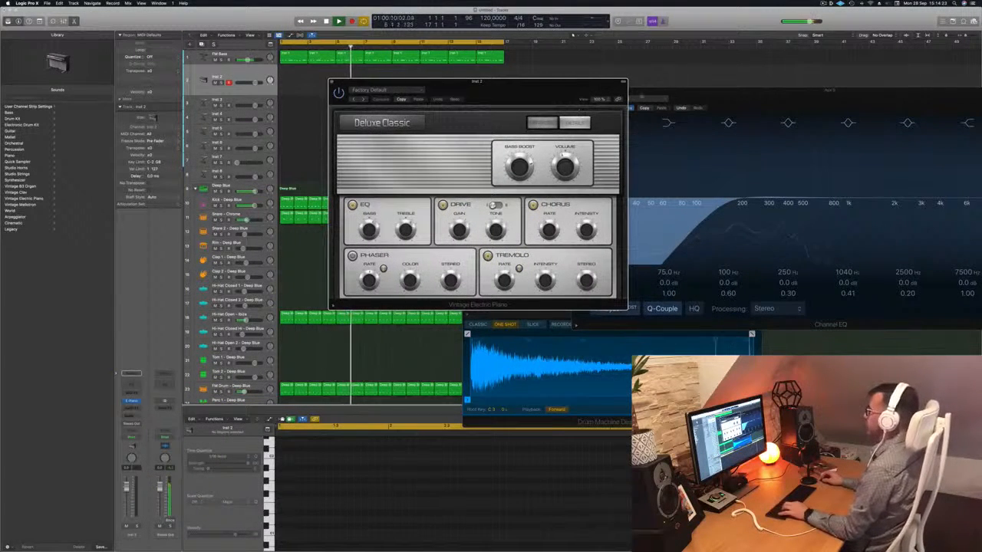
left_click_drag(701, 91, 601, 332)
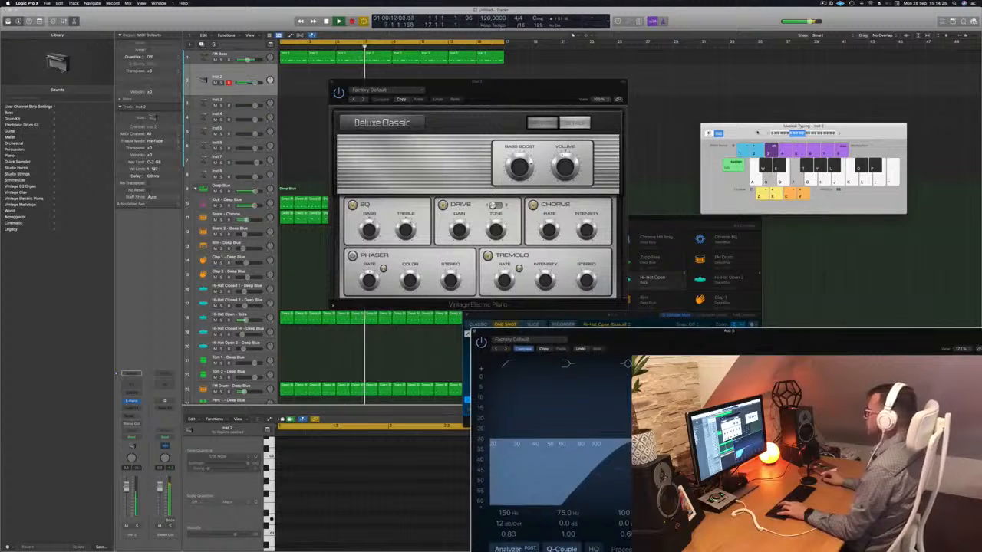
left_click_drag(757, 132, 753, 73)
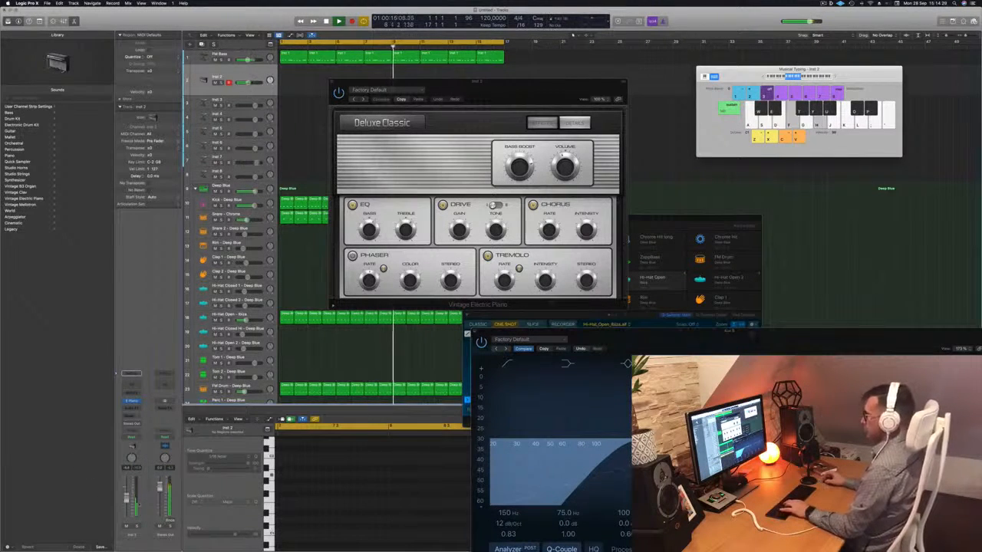
- Audition the electric piano presets Bright Mk II Blackface, Classic Electric Piano and Classic Suitcase Mk I by playing notes over the loop
left_click(363, 101)
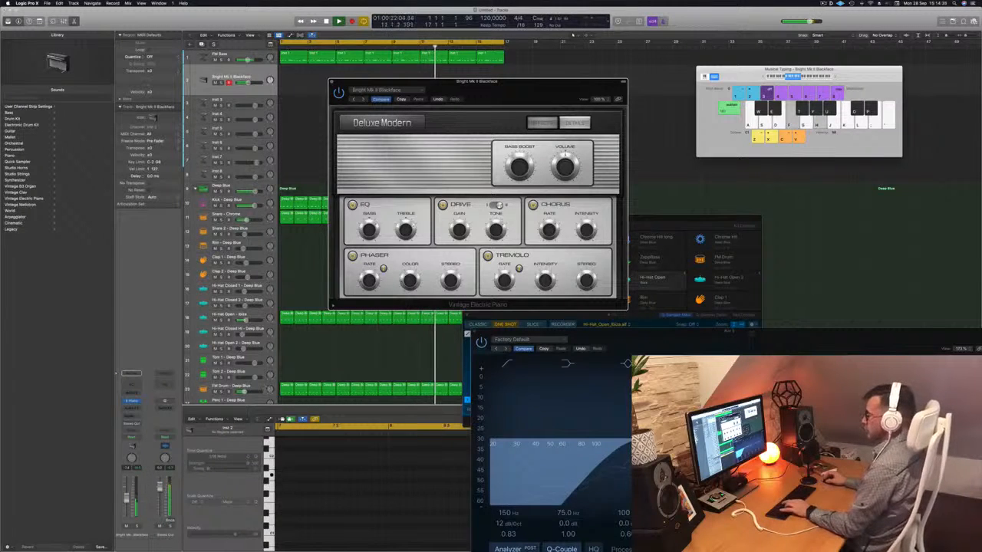
key("h")
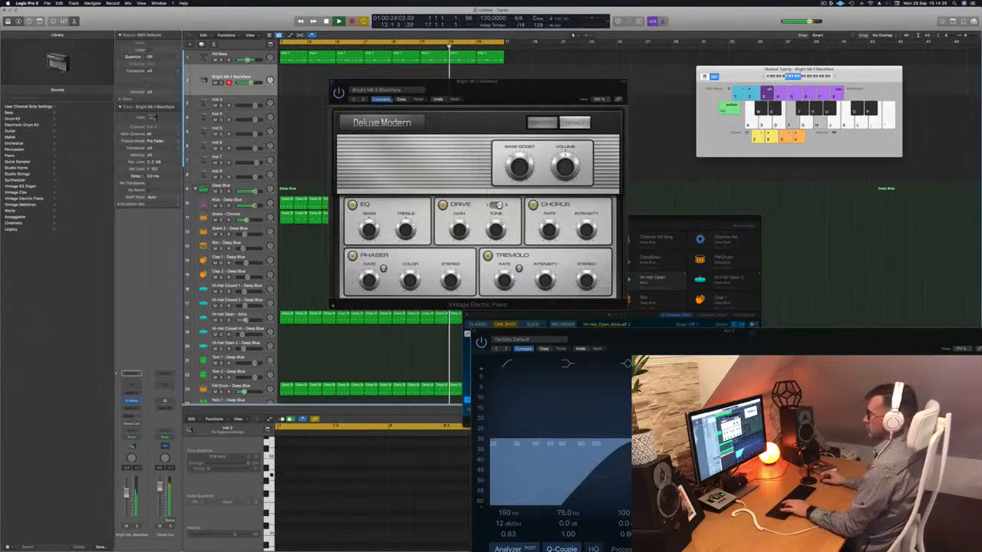
left_click(364, 101)
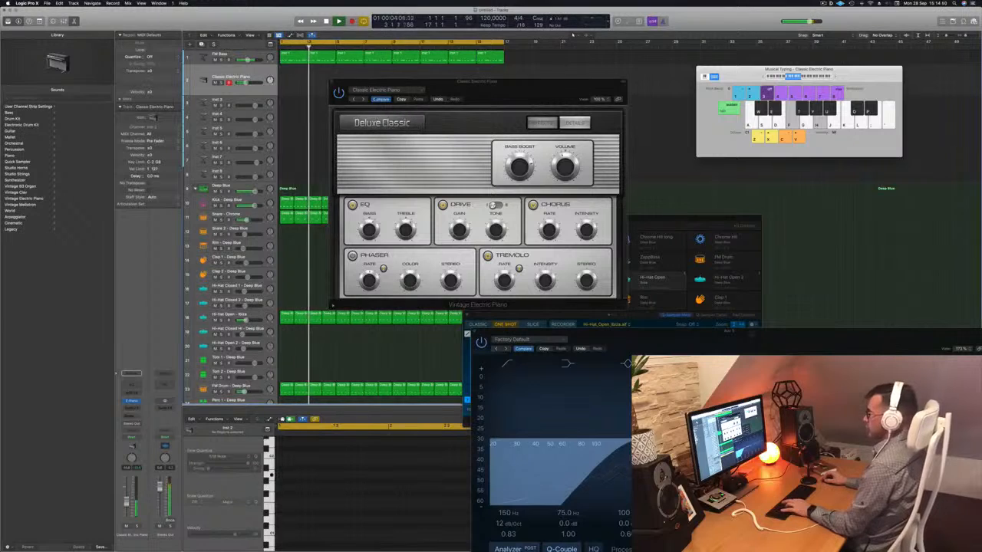
left_click(362, 100)
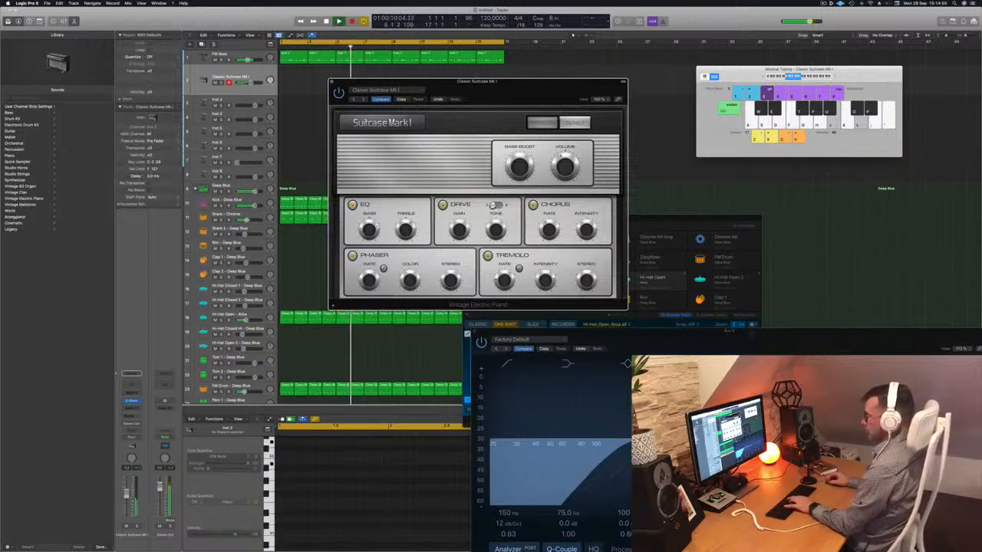
- Adjust the electric piano track's volume and add a send to Bus 5, feeding the Aux 5 reverb
left_click_drag(127, 493, 129, 490)
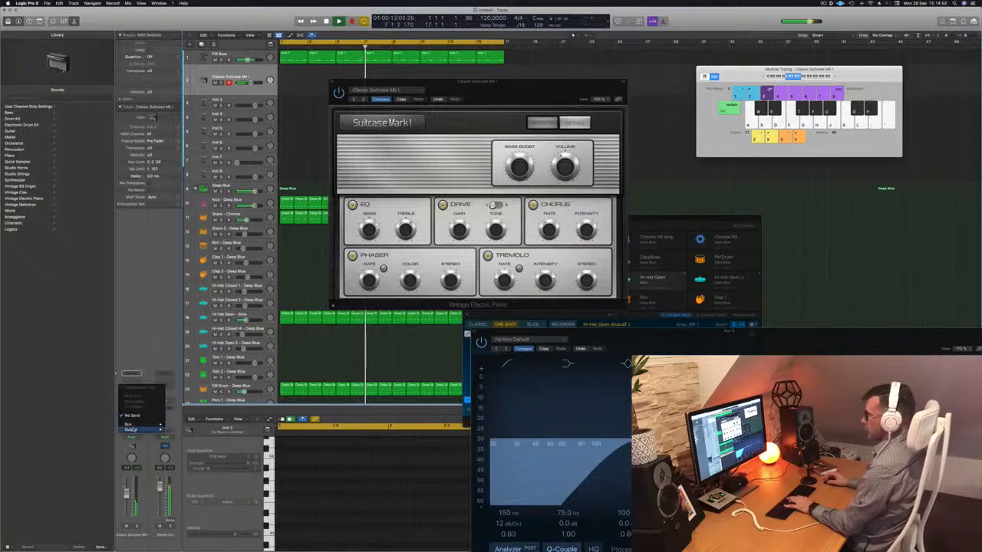
left_click(131, 415)
mouse_move(131, 425)
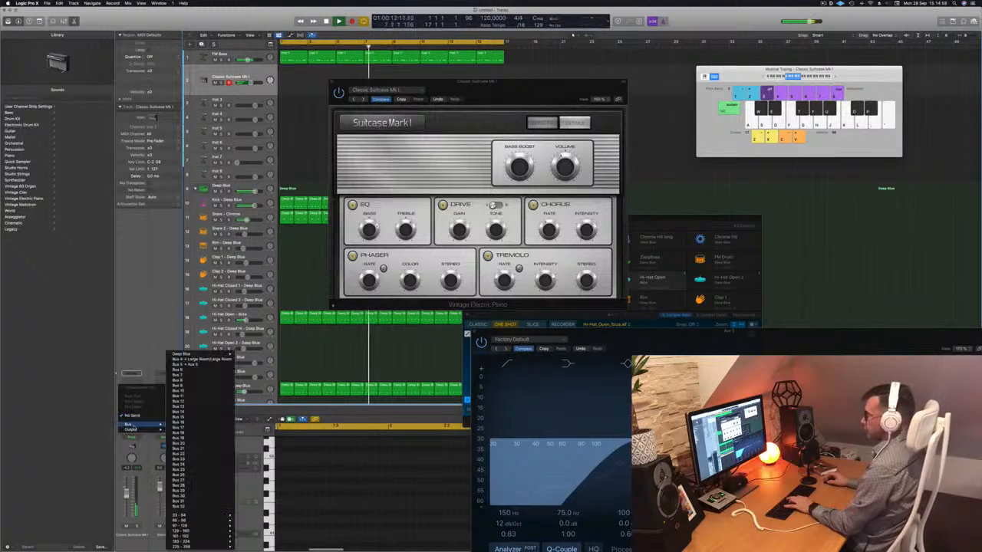
left_click(188, 359)
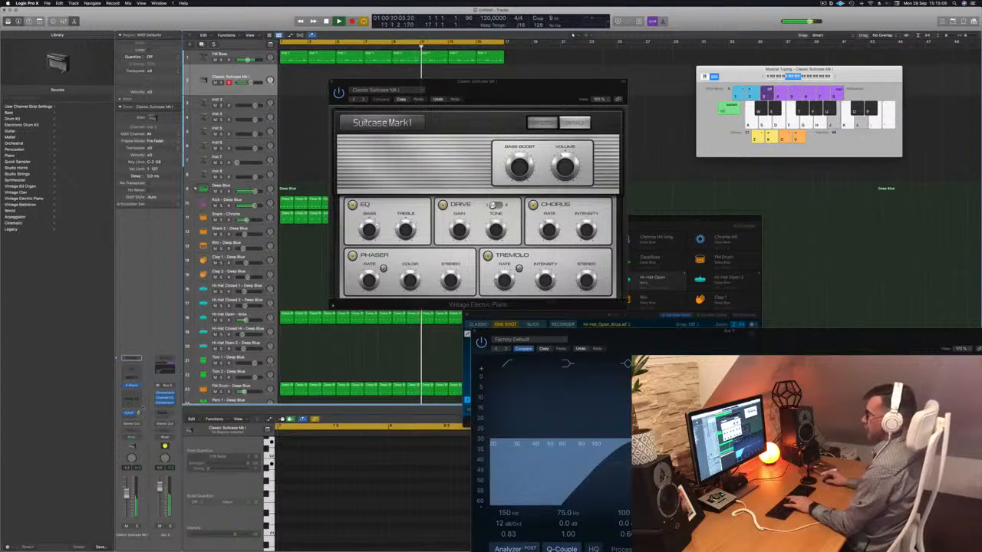
- Audition Classic Suitcase Mk IV and Classic Wurlitzer, and settle on the Deluxe Classic preset for the electric piano
left_click_drag(506, 91, 519, 86)
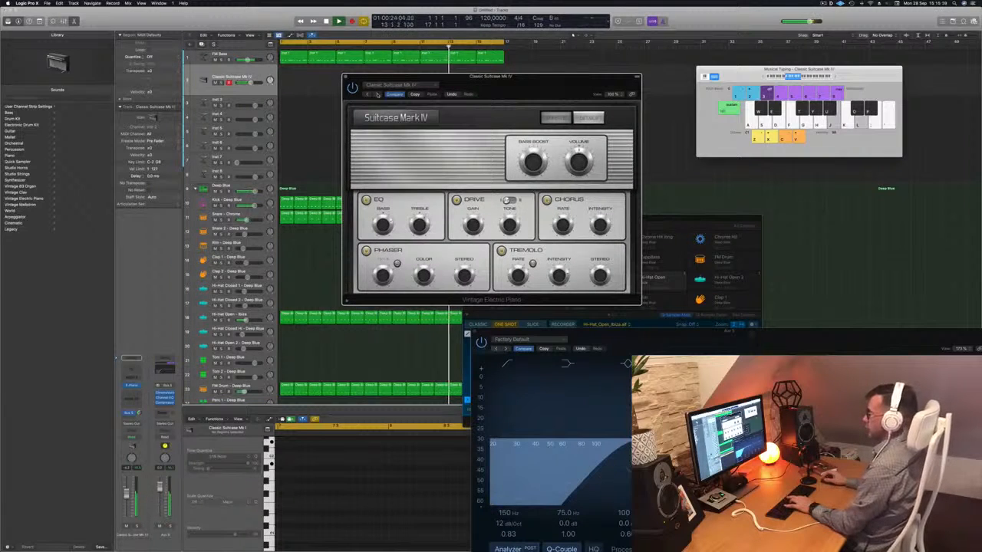
left_click(377, 94)
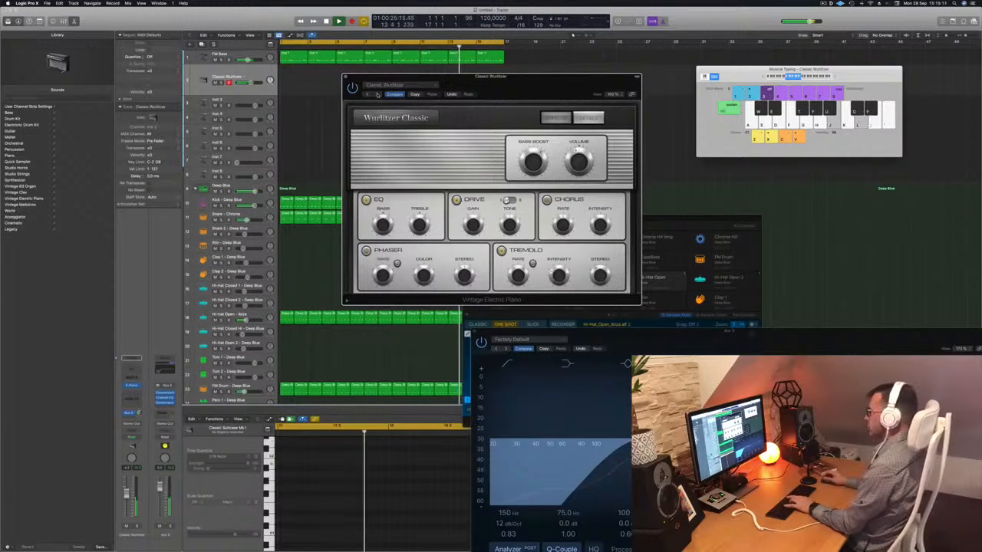
left_click(376, 94)
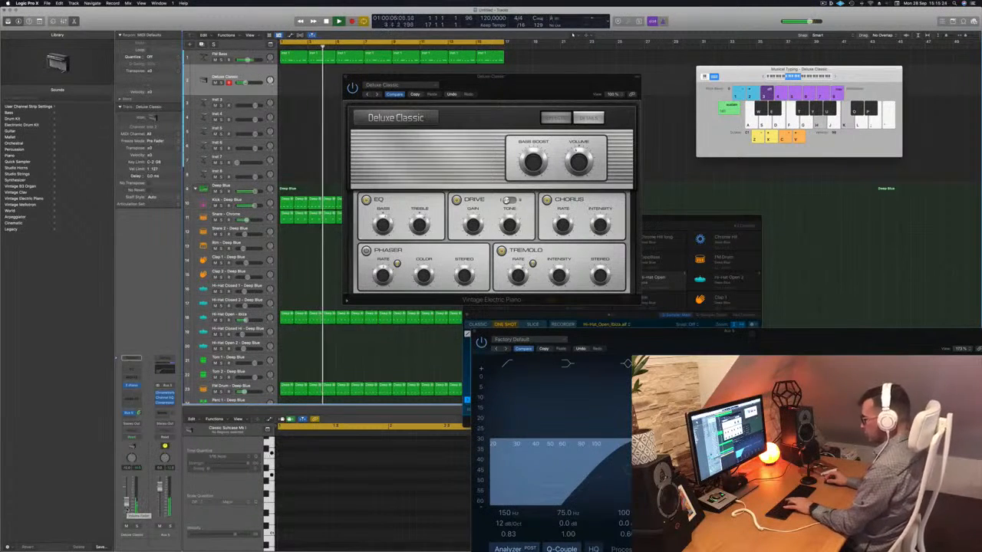
- Record a chord part on the Deluxe Classic track over the loop and move the recorded region to bar 1
key("r")
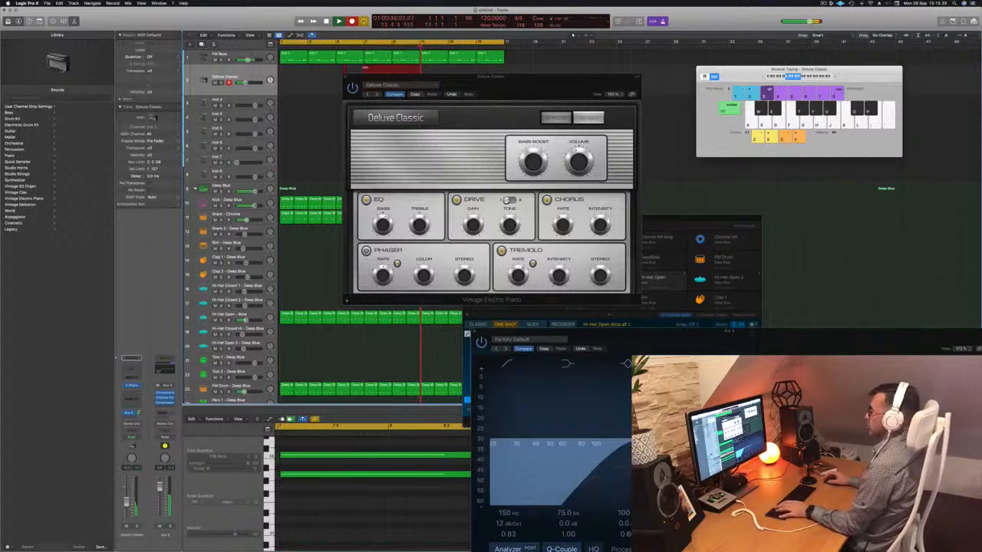
key("space")
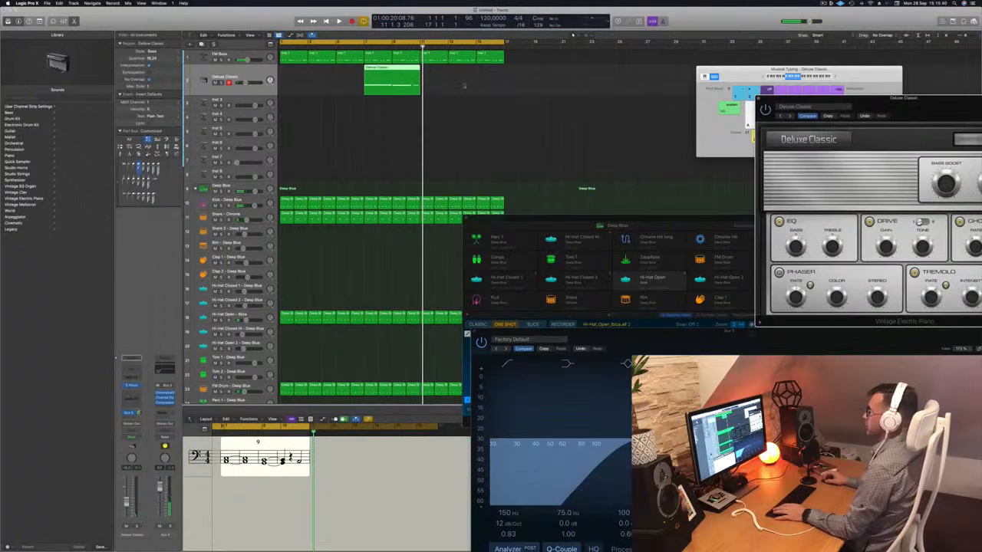
left_click_drag(389, 66, 298, 78)
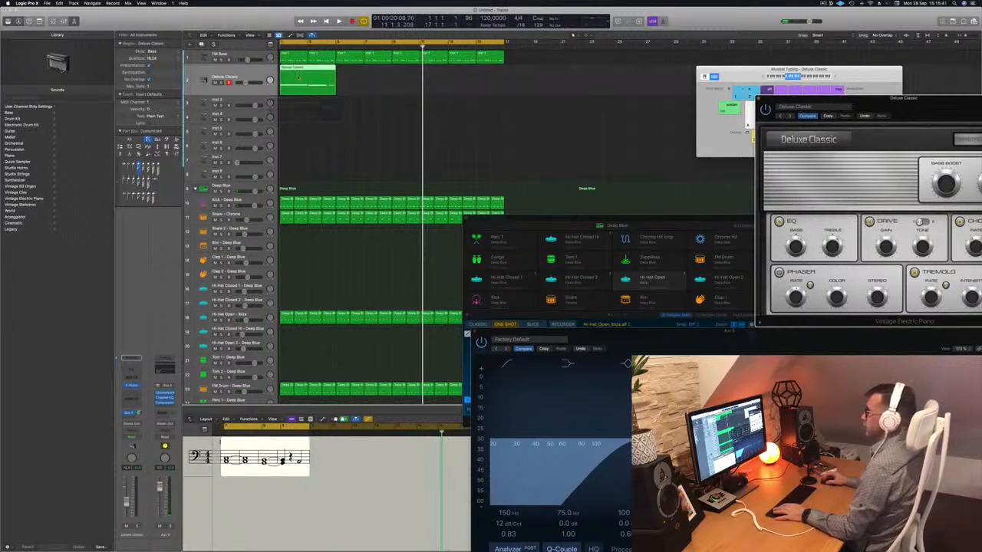
- Open the Deluxe Classic region in the Piano Roll, show and select all its notes, and play it from the start
left_click(309, 69)
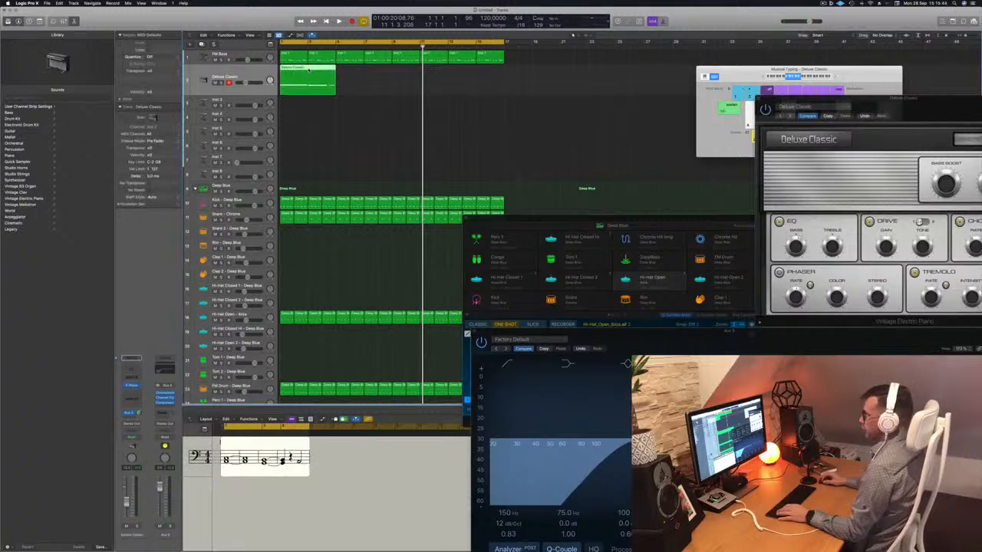
double_click(309, 69)
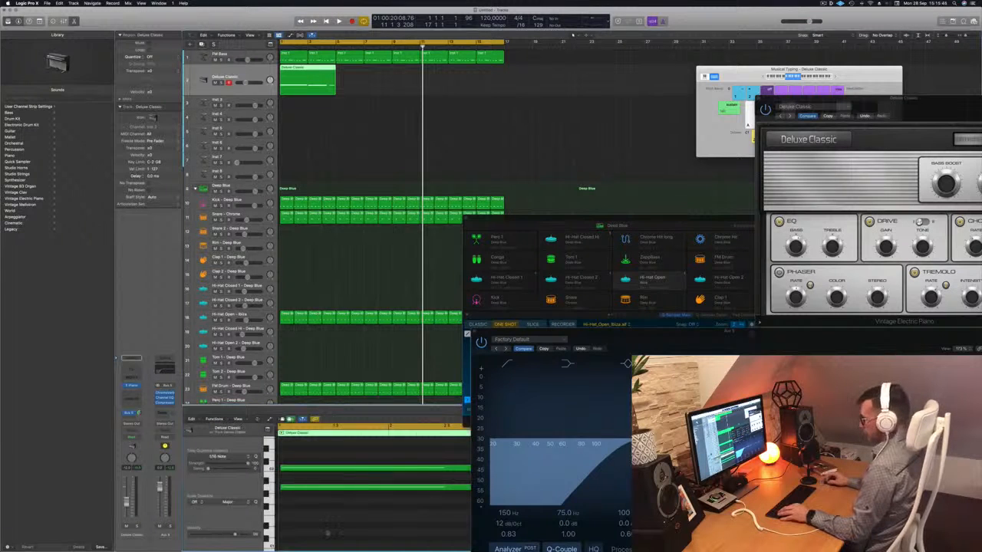
key("super+Left")
key("super+Left")
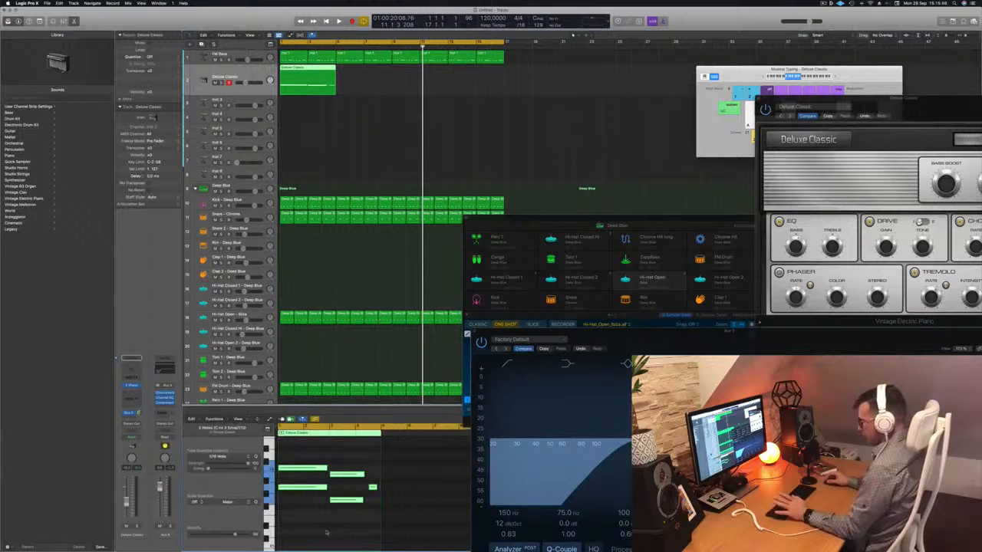
key("Return")
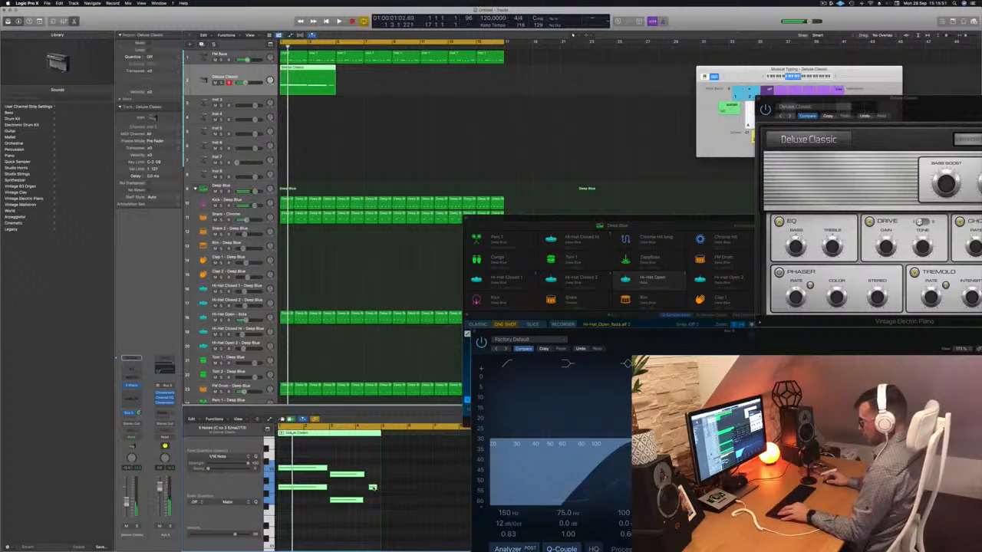
- Complete the last chord of the Deluxe Classic region with a second, lower note, and lengthen both notes of the second chord
left_click(372, 488)
mouse_move(372, 488)
left_mouse_down()
mouse_move(374, 512)
mouse_move(320, 462)
mouse_move(365, 471)
left_mouse_up()
key("space")
scroll(328, 476, "up", 3)
scroll(328, 477, "up", 1)
left_click_drag(385, 462, 406, 527)
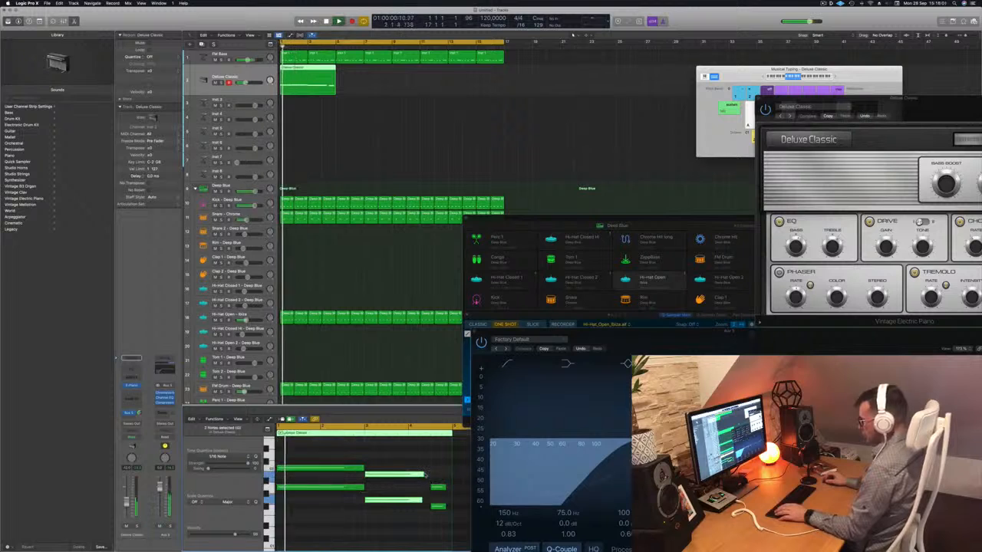
left_click_drag(425, 475, 436, 473)
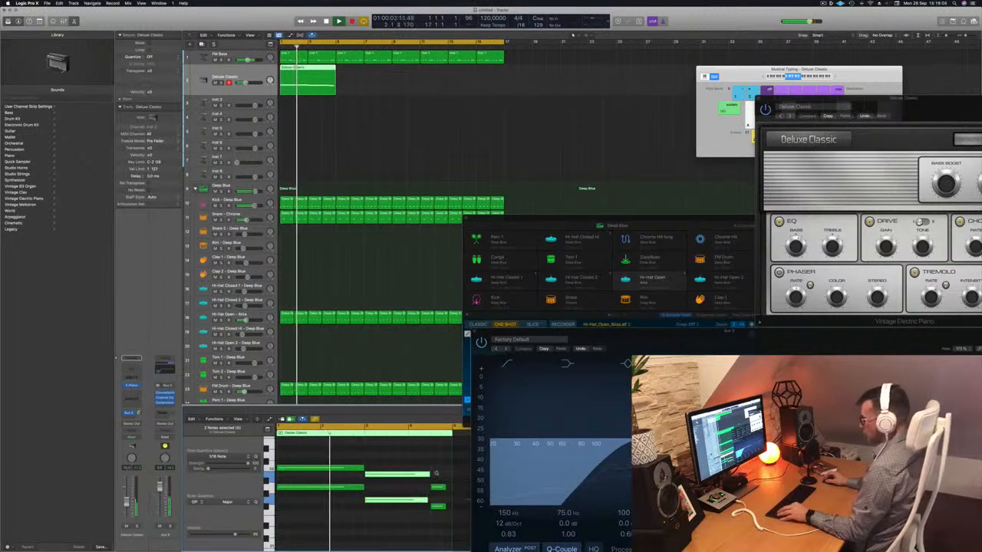
- Try a different voicing by moving the last chord's lower note up above its other note
scroll(436, 473, "down", 3)
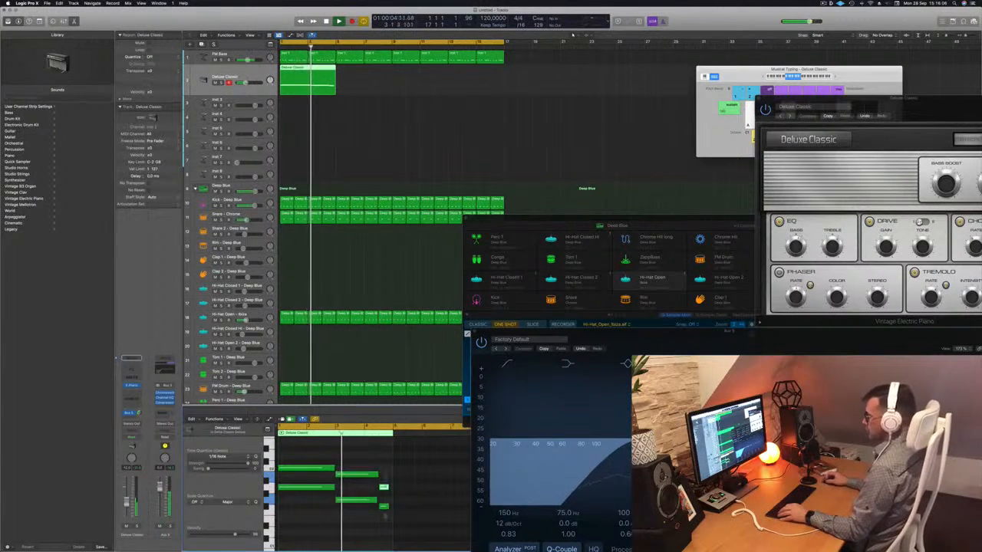
left_click_drag(385, 517, 390, 510)
scroll(390, 509, "up", 3)
scroll(390, 507, "down", 1)
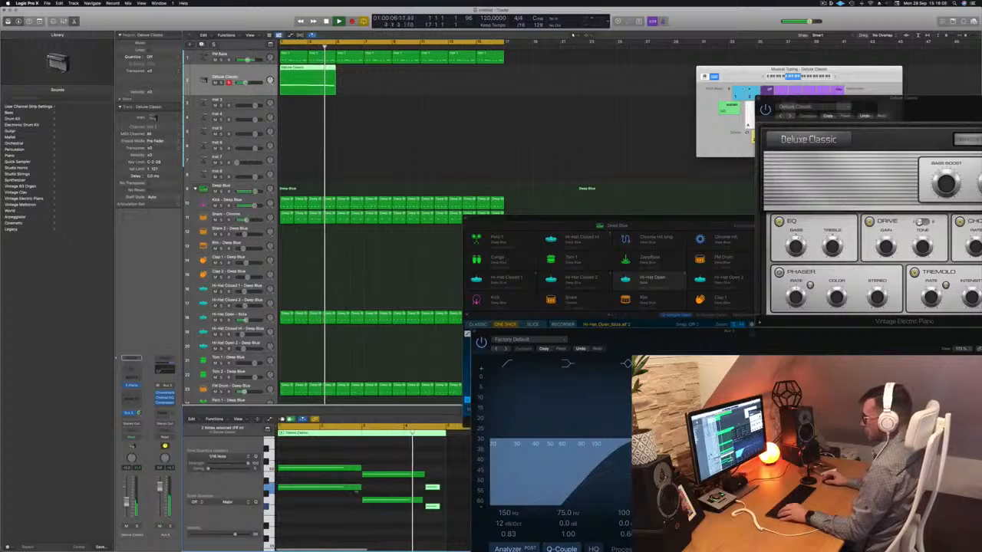
left_click(433, 507)
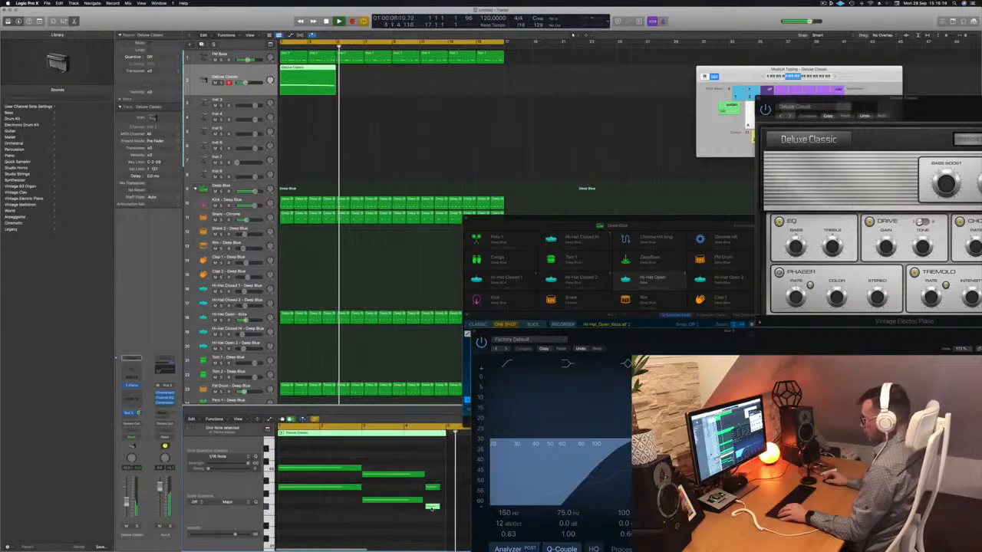
left_click_drag(432, 508, 434, 469)
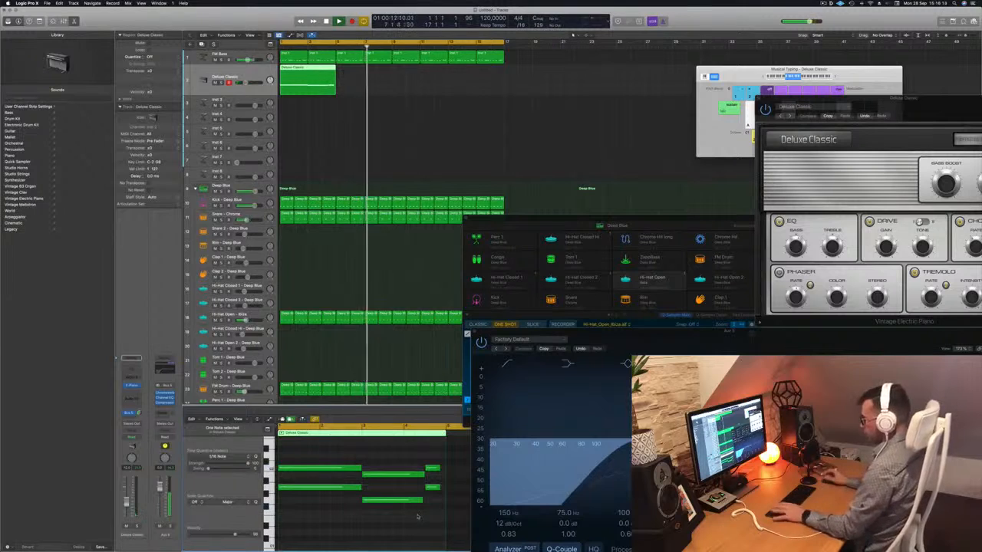
- Replay the chord part from the start and lower the last chord's upper note to below its other note
key("space")
key("space")
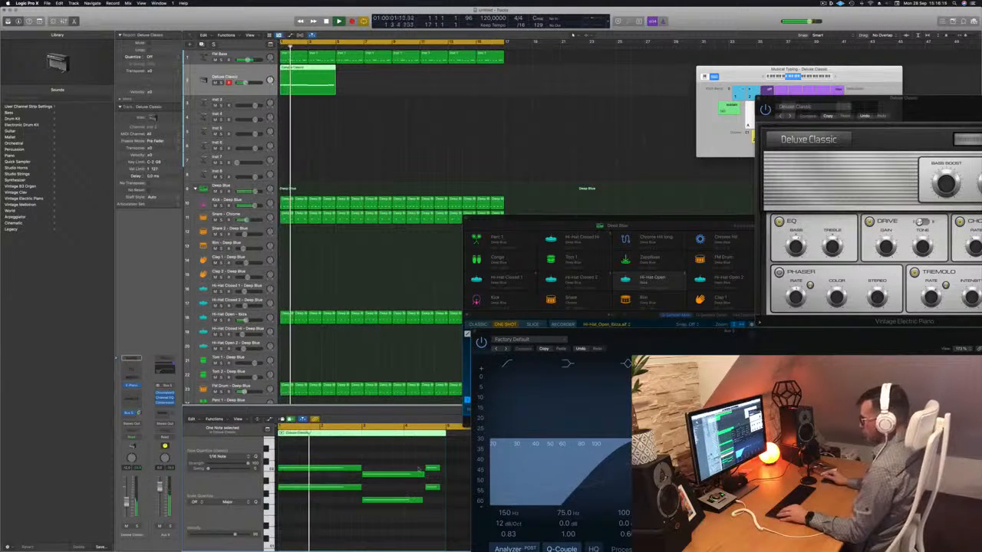
scroll(383, 459, "left", 3)
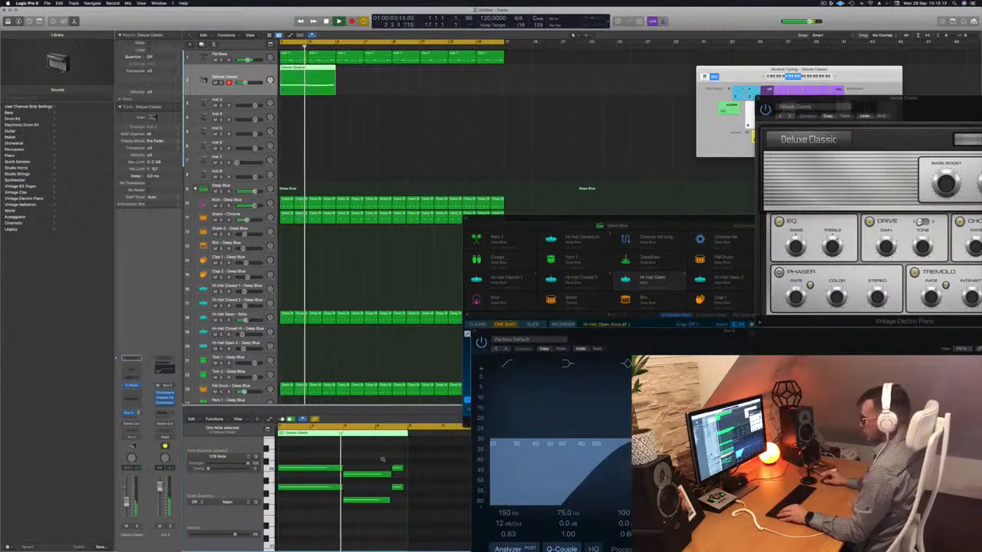
scroll(383, 460, "left", 1)
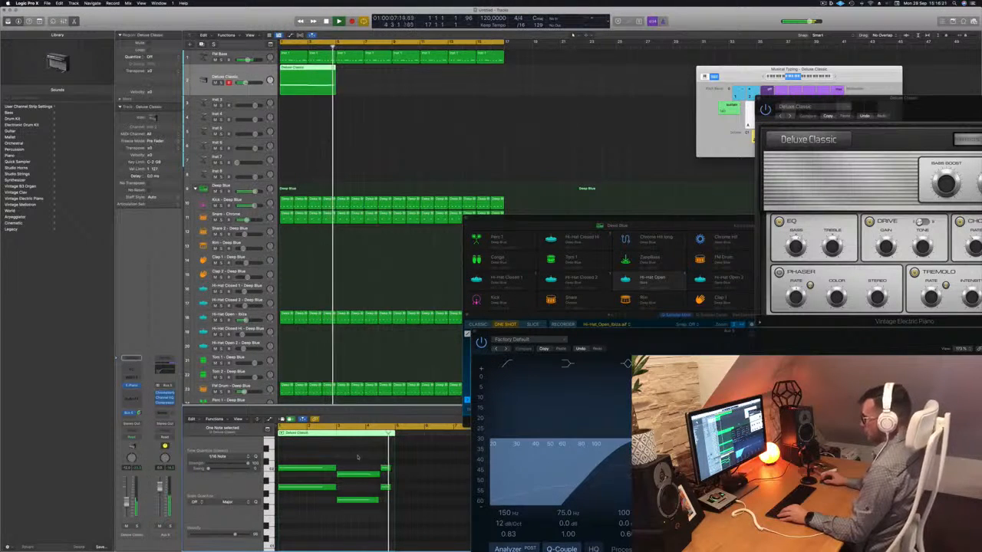
key("Return")
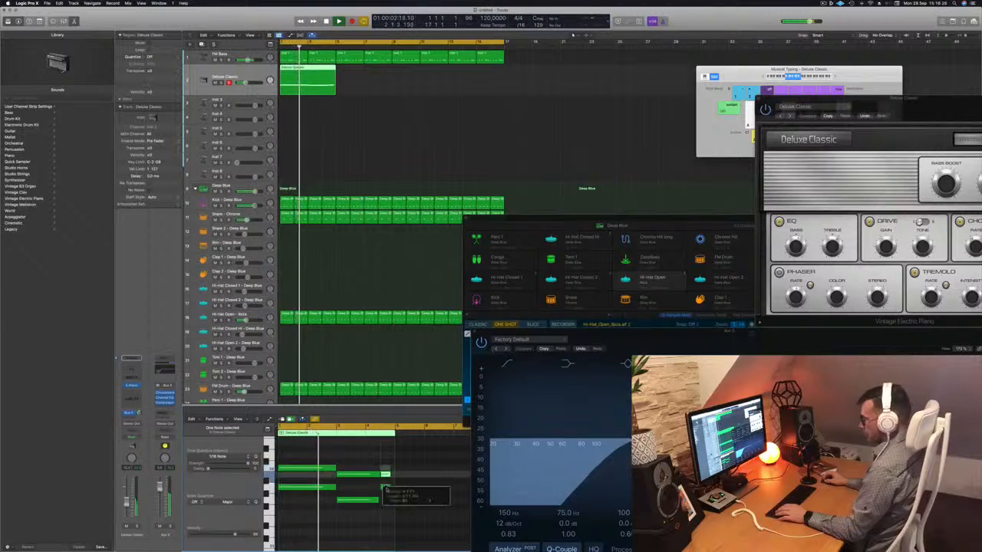
left_click_drag(385, 488, 393, 513)
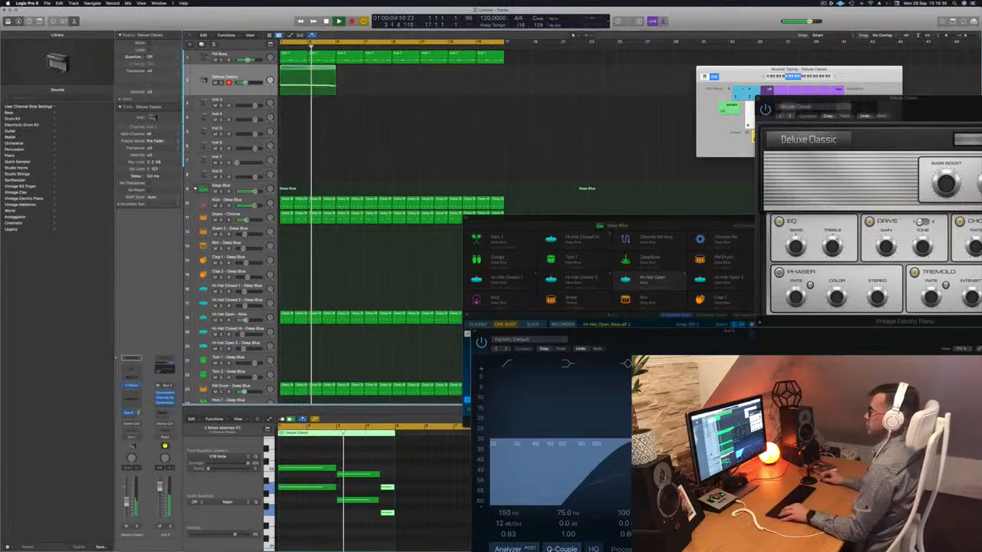
- Copy the Deluxe Classic region until four back-to-back copies fill the track up to bar 17, and play from the start
left_click_drag(321, 75, 379, 74)
left_click(305, 70, "shift")
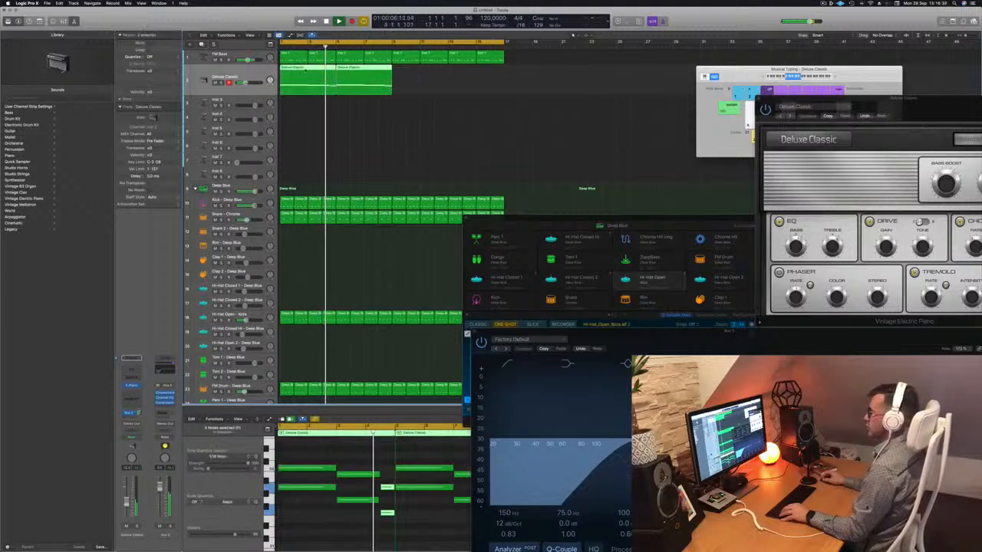
left_click_drag(306, 70, 417, 82)
key("Return")
left_click(226, 76)
key("space")
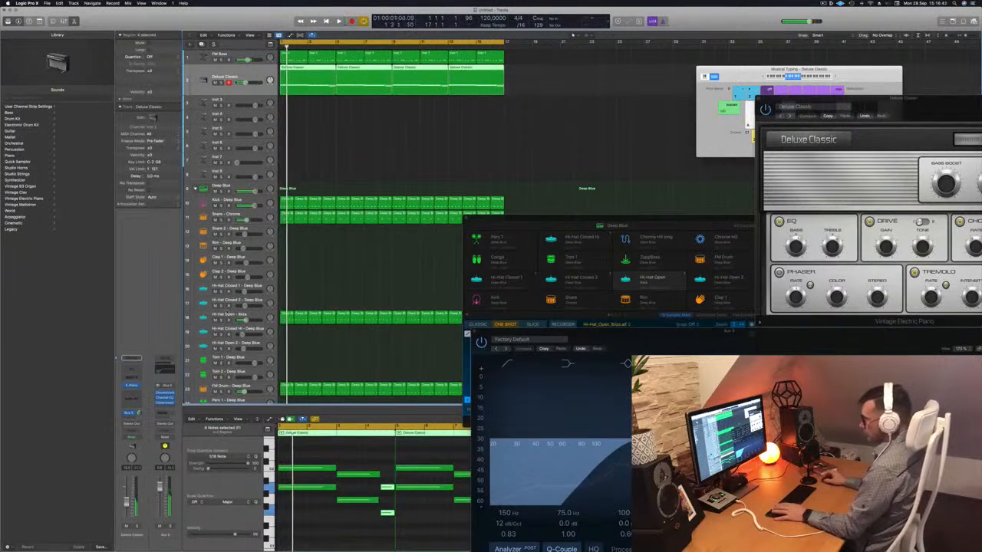
key("space")
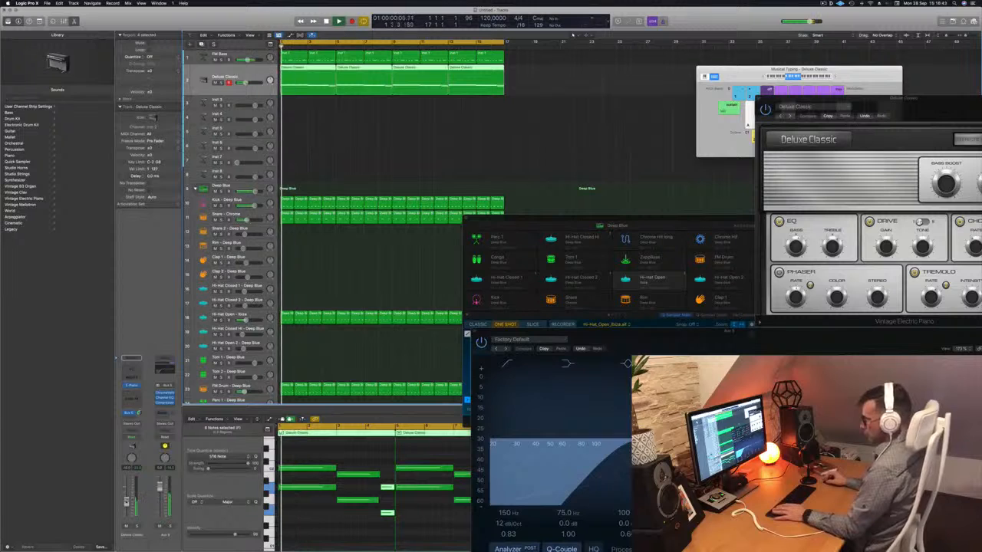
key("Return")
- Add a Channel EQ to the electric piano track and switch the instrument to the Modern Classic preset
left_click(759, 98)
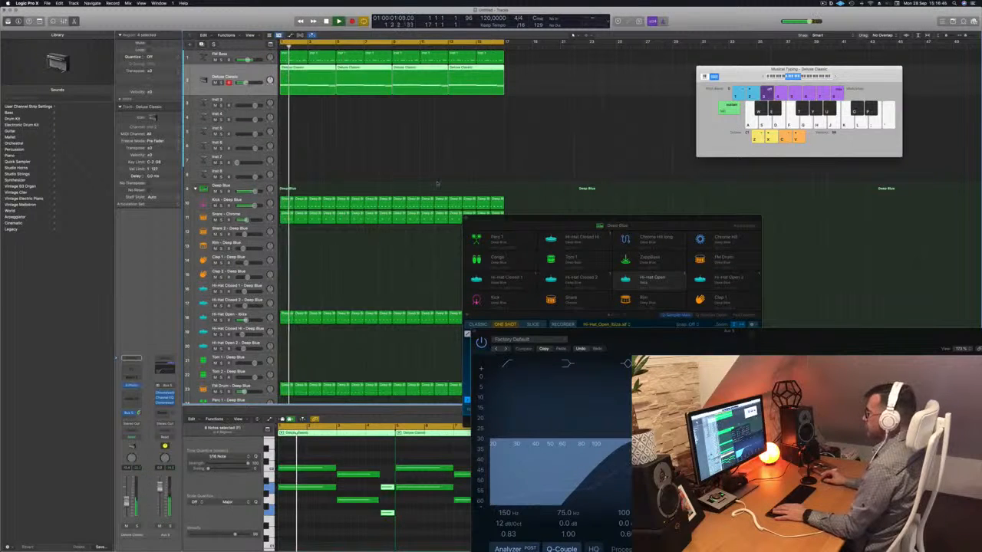
left_click(132, 386)
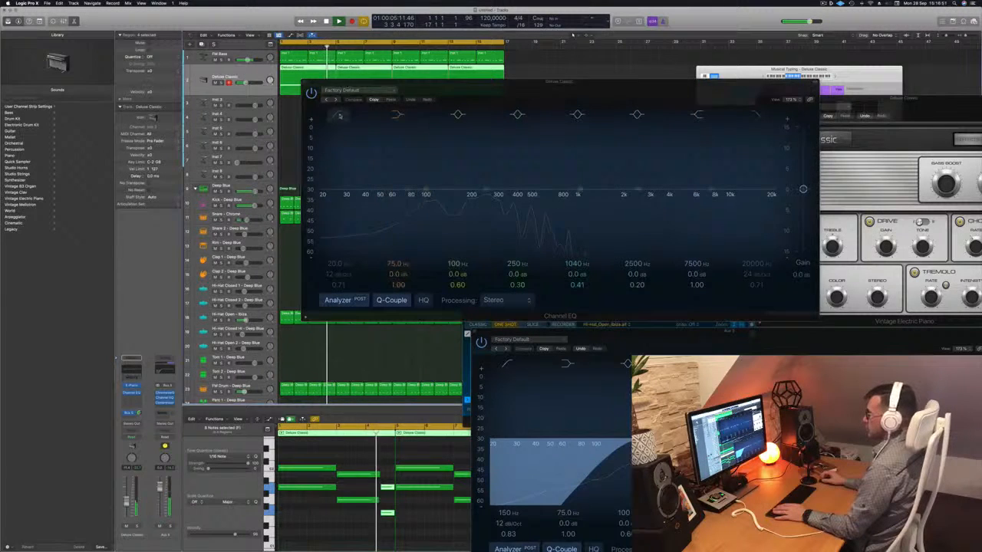
left_click_drag(340, 115, 460, 156)
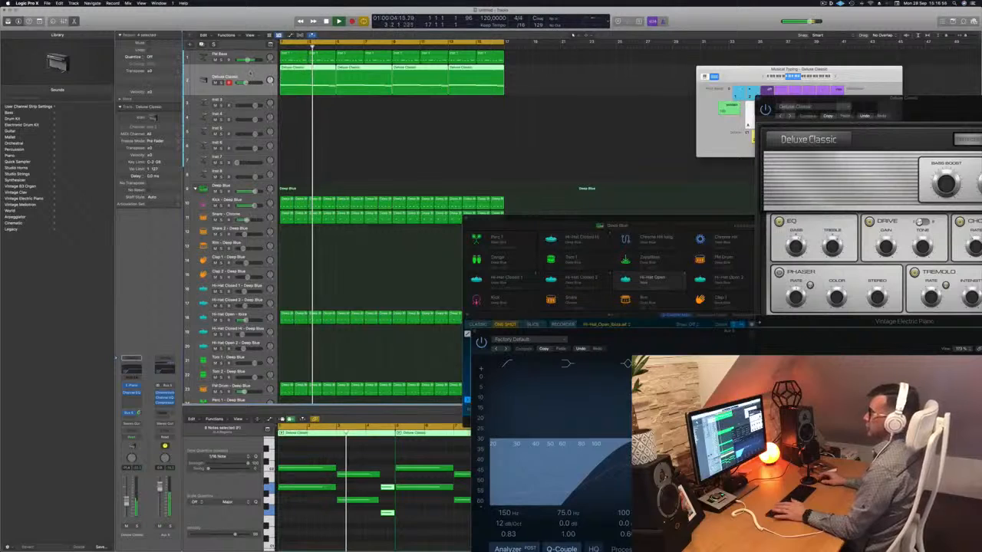
left_click(132, 387)
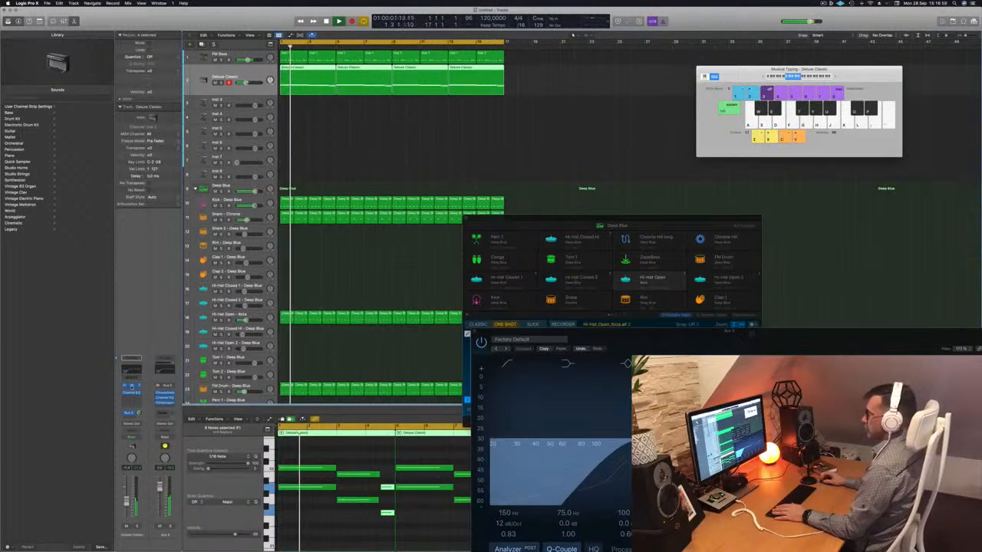
left_click(131, 387)
left_click_drag(892, 110, 480, 131)
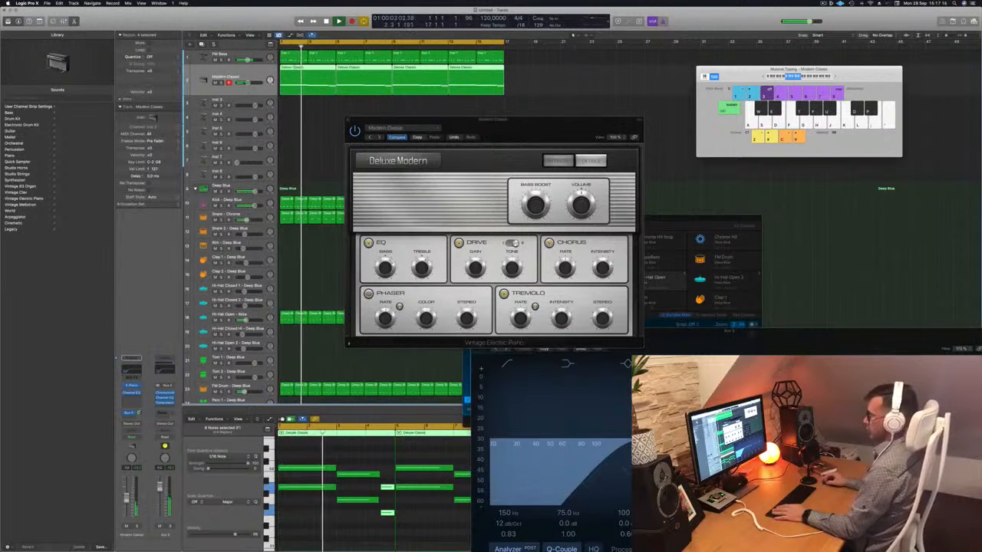
- Add a send to Bus 6 on the electric piano track and insert a Stereo Delay on its Aux 6 channel
left_click(135, 413)
mouse_move(127, 426)
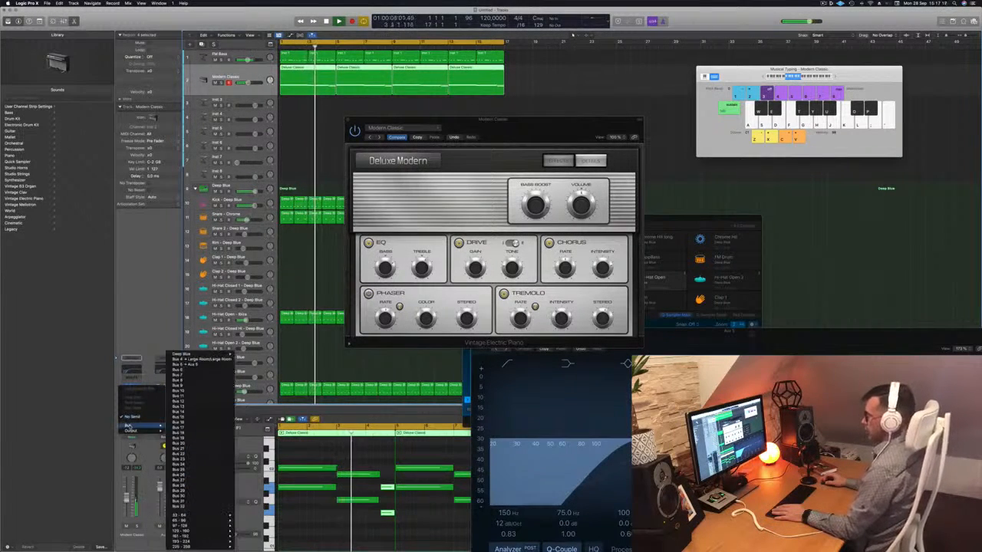
left_click(183, 370)
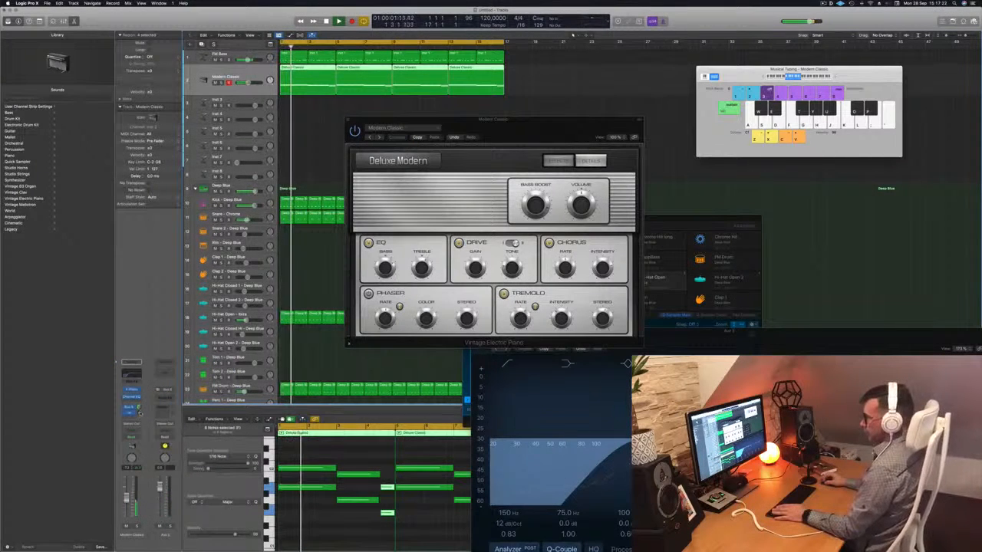
left_click(162, 399)
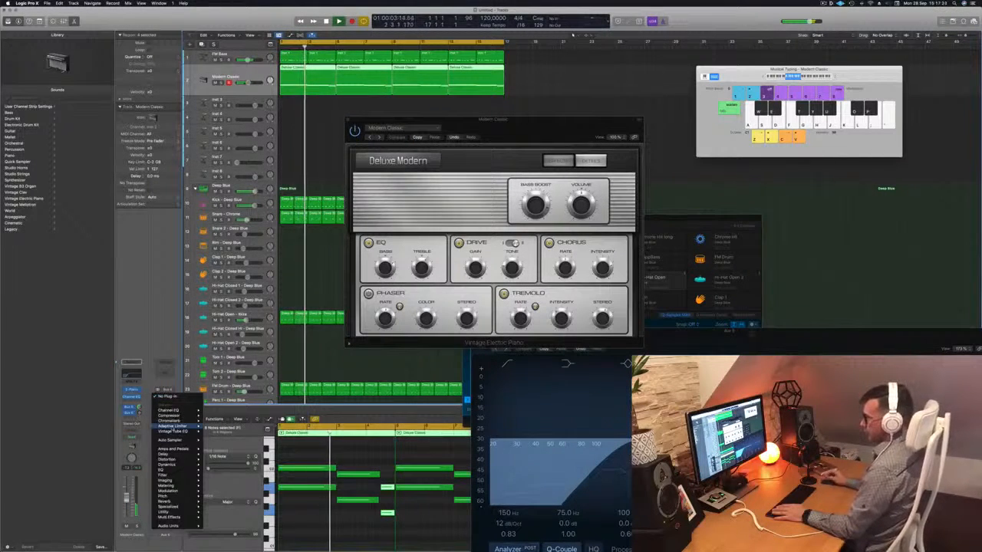
mouse_move(163, 453)
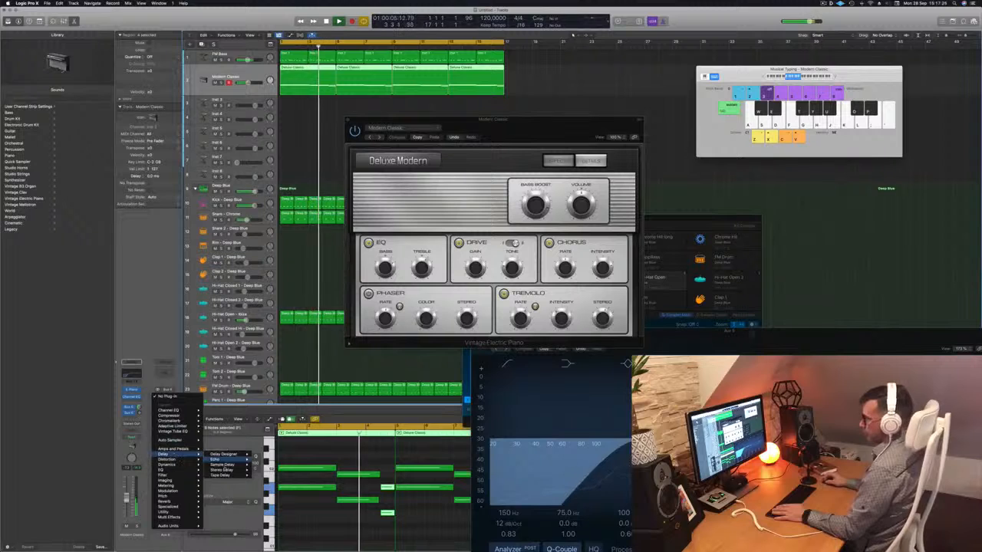
mouse_move(223, 469)
left_click(266, 470)
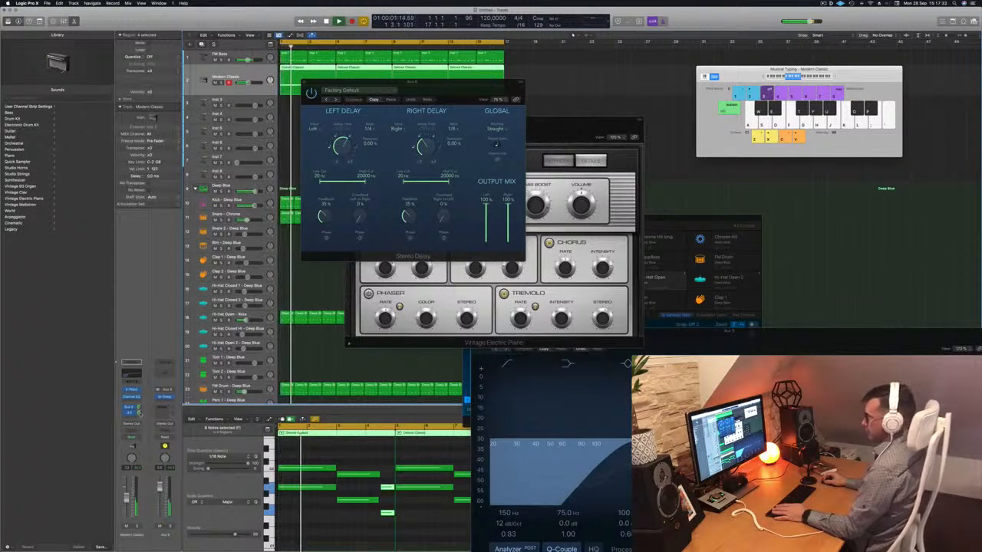
- Audition Stereo Delay presets such as Dual Resonating over the loop and settle on Dual 1/8 Note
left_click(328, 101)
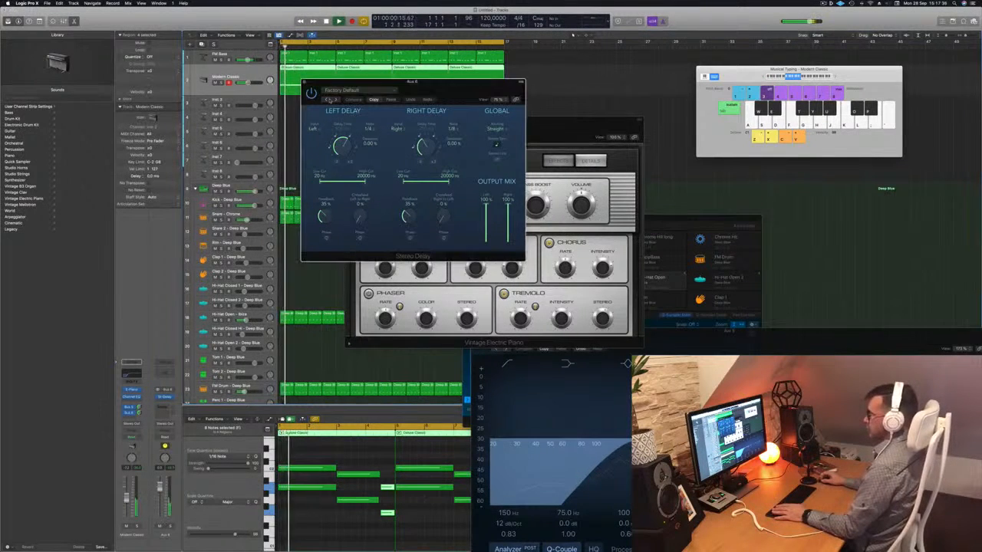
left_click_drag(433, 84, 579, 123)
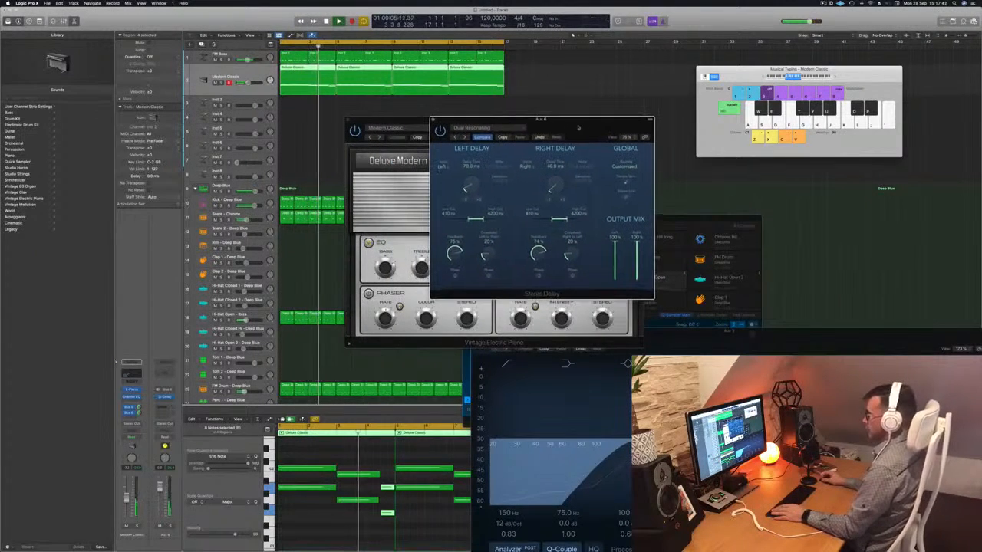
left_click(455, 138)
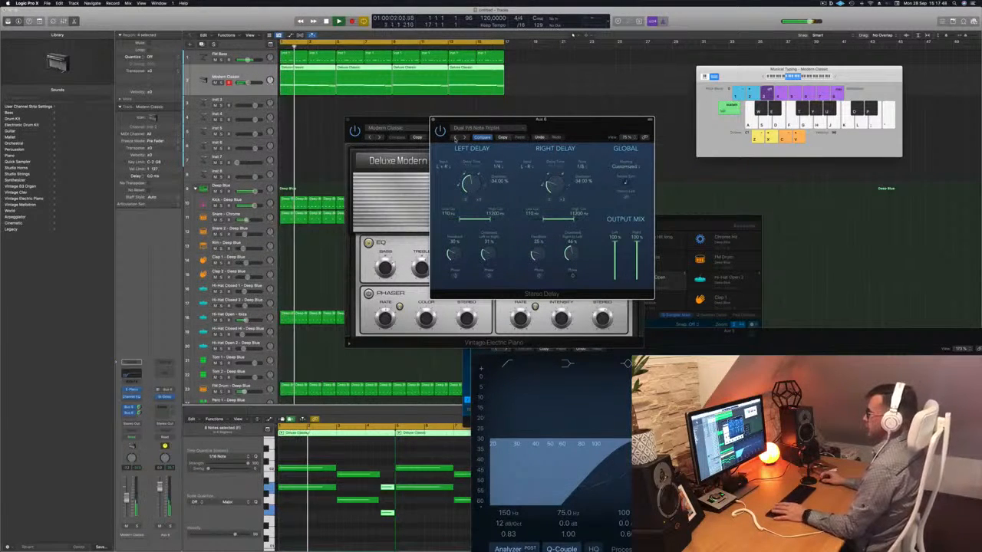
left_click_drag(550, 130, 633, 124)
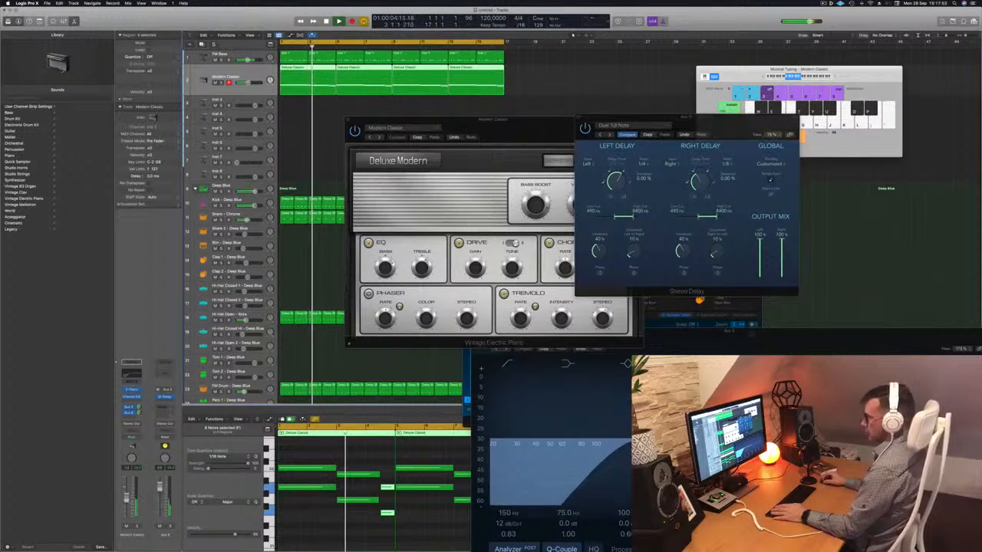
- Close the Vintage Electric Piano window and play the arrangement again from the start
left_click_drag(468, 119, 438, 149)
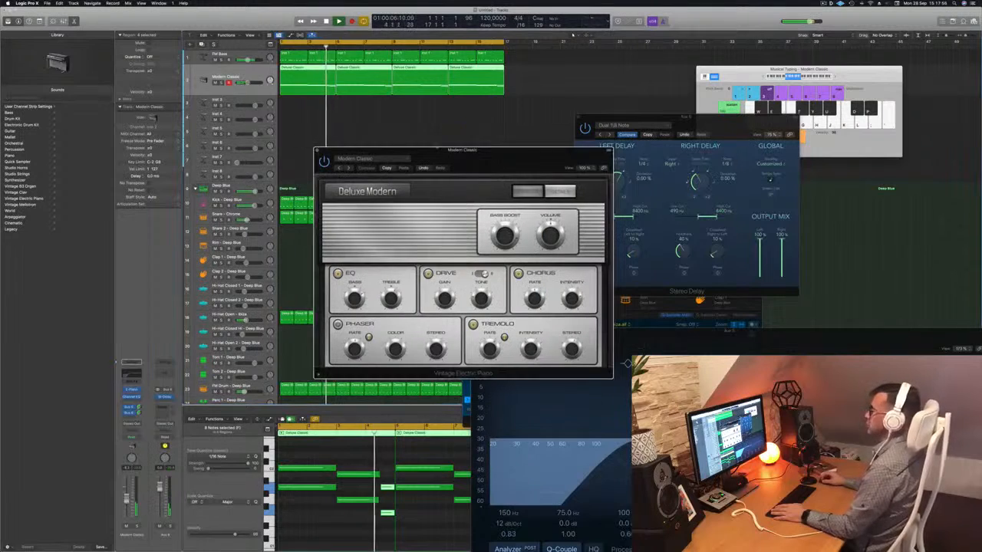
left_click(316, 151)
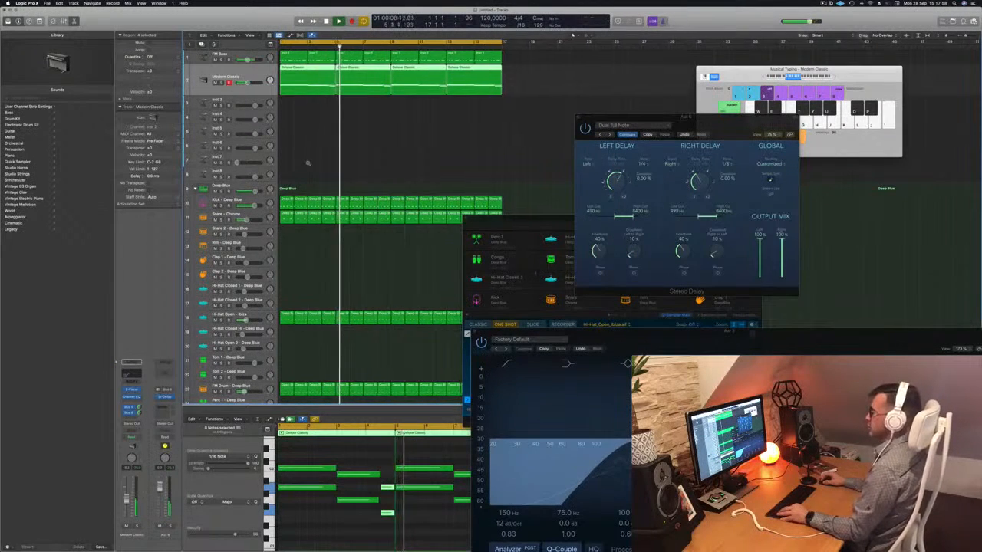
key("super+Left")
key("space")
key("Return")
key("space")
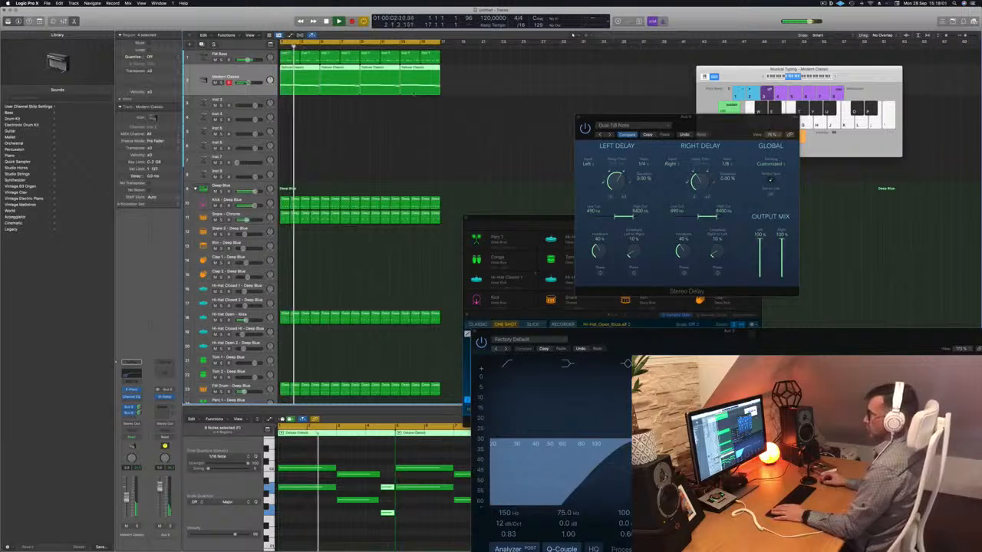
- Select the empty Inst 3 track and open its Alchemy synth with the preset browser clear of the other windows
left_click(418, 82)
key("super+a")
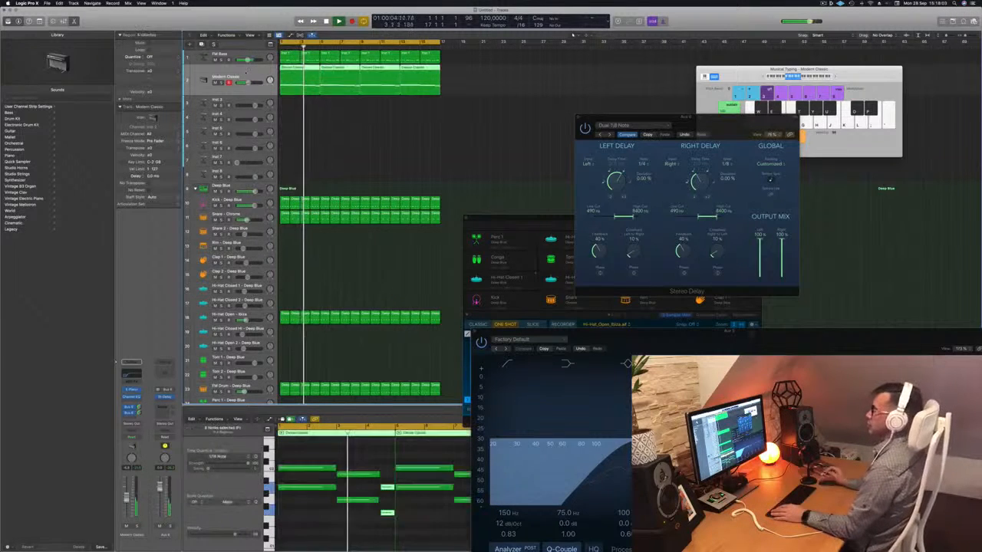
left_click(391, 104)
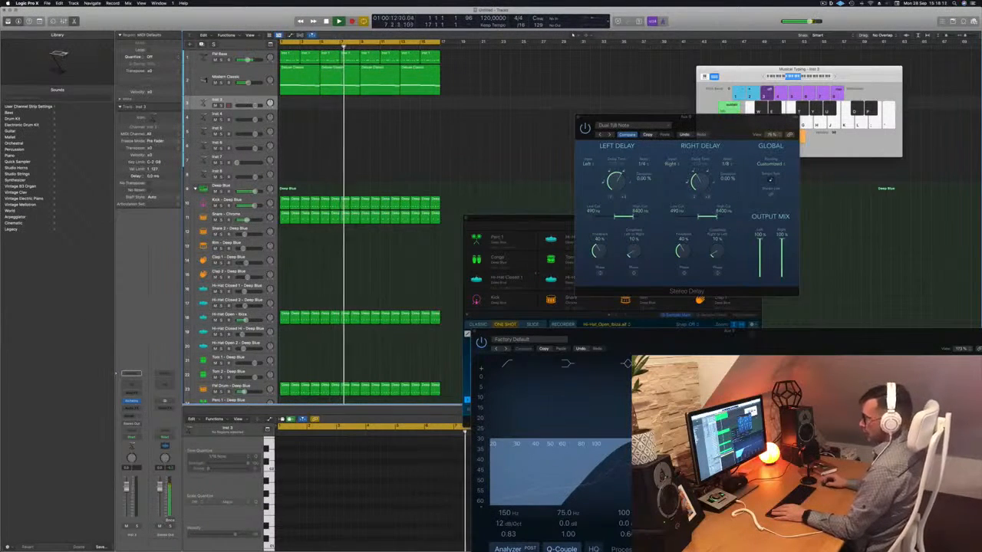
left_click(130, 402)
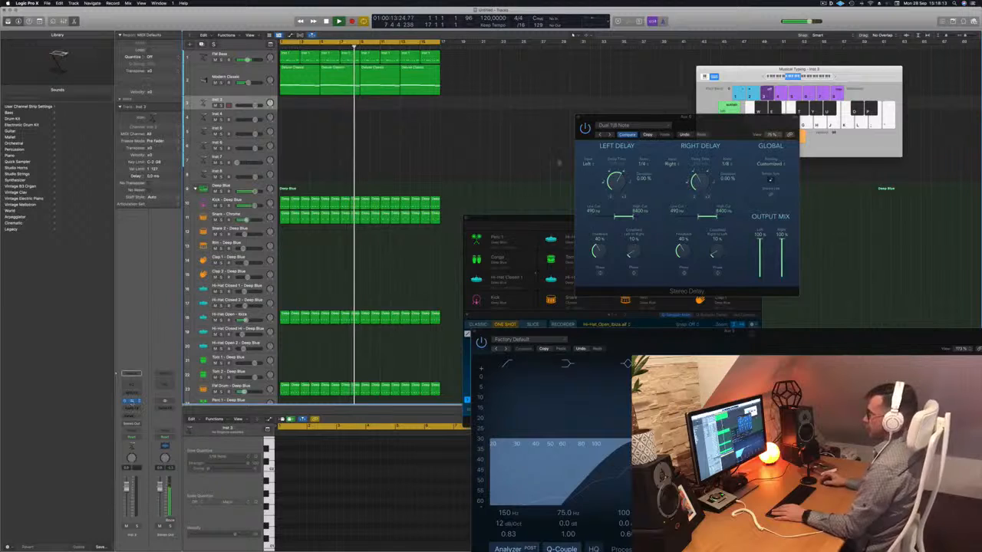
left_click_drag(510, 89, 550, 81)
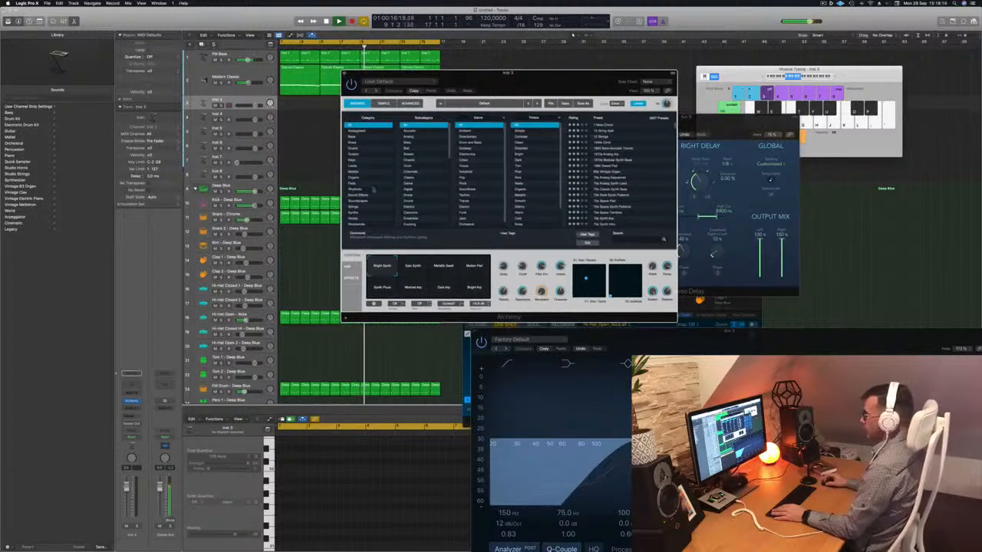
- Filter the Alchemy presets to the Vocals category, load Vox Kit 01 and move the synth window clear of the track area
left_click(355, 219)
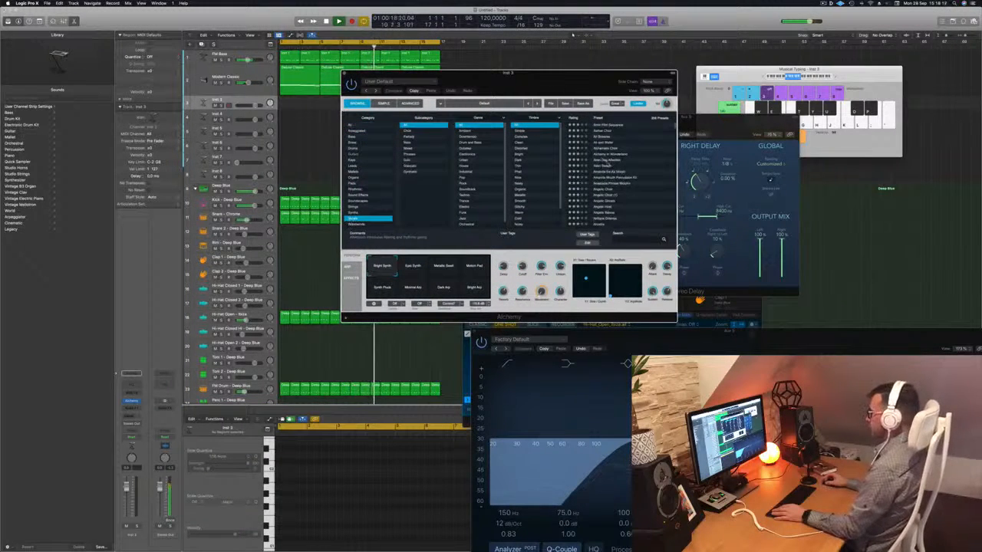
scroll(623, 169, "down", 15)
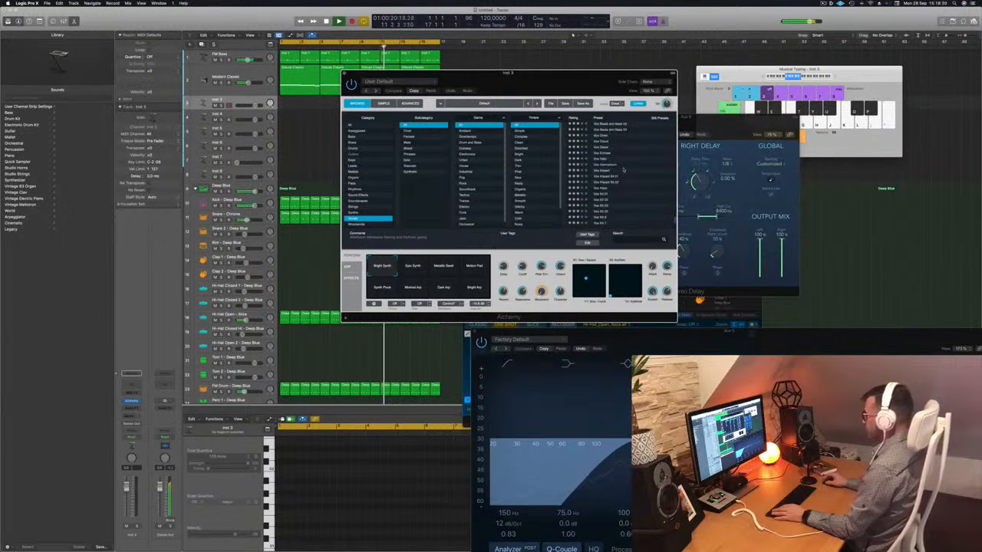
scroll(623, 169, "down", 5)
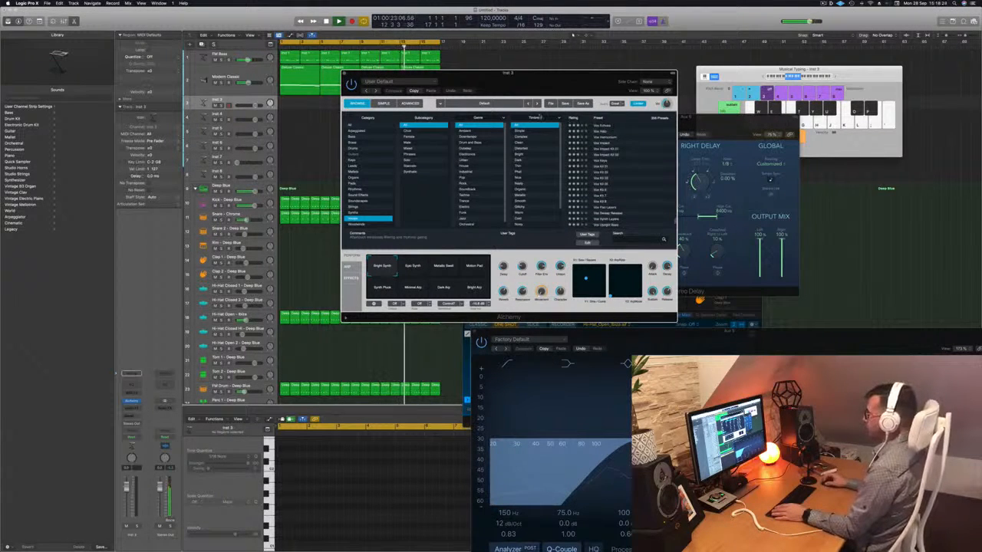
left_click(610, 168)
left_click_drag(539, 80, 621, 105)
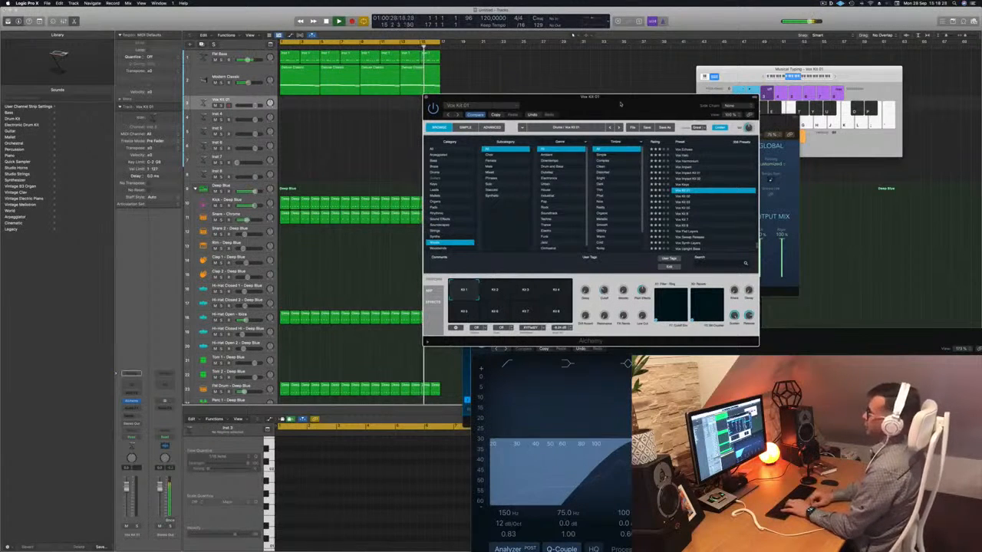
left_click_drag(627, 98, 678, 97)
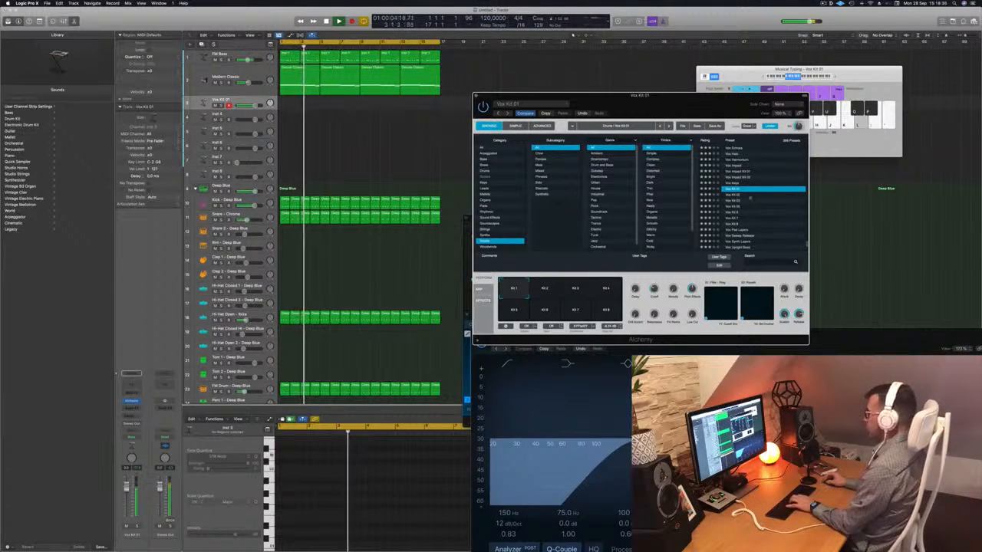
- Audition the Vox Pad Layers and Vox Vinyl FX1 presets over the loop, including the Scratch FX and Extreme SFX Loops variations
left_click(741, 229)
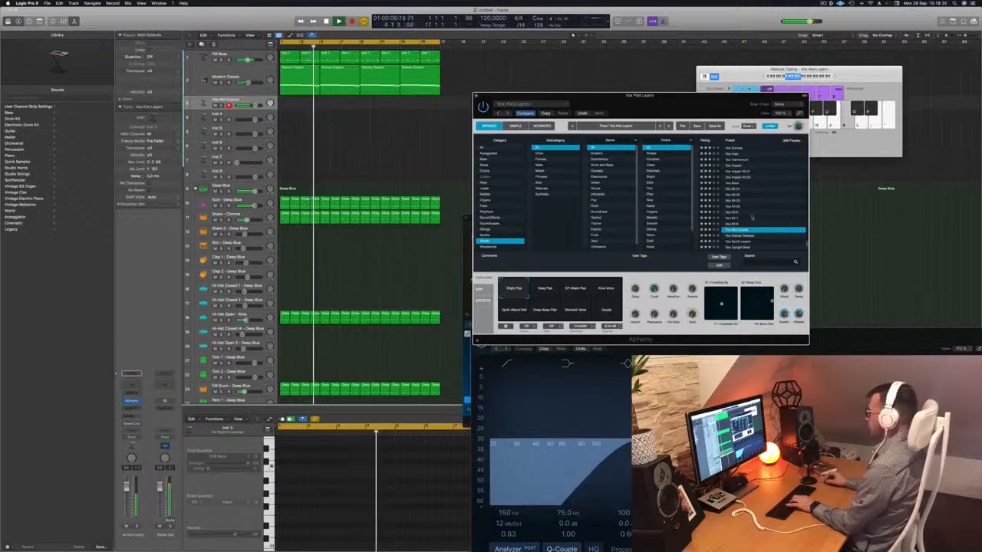
scroll(752, 217, "down", 3)
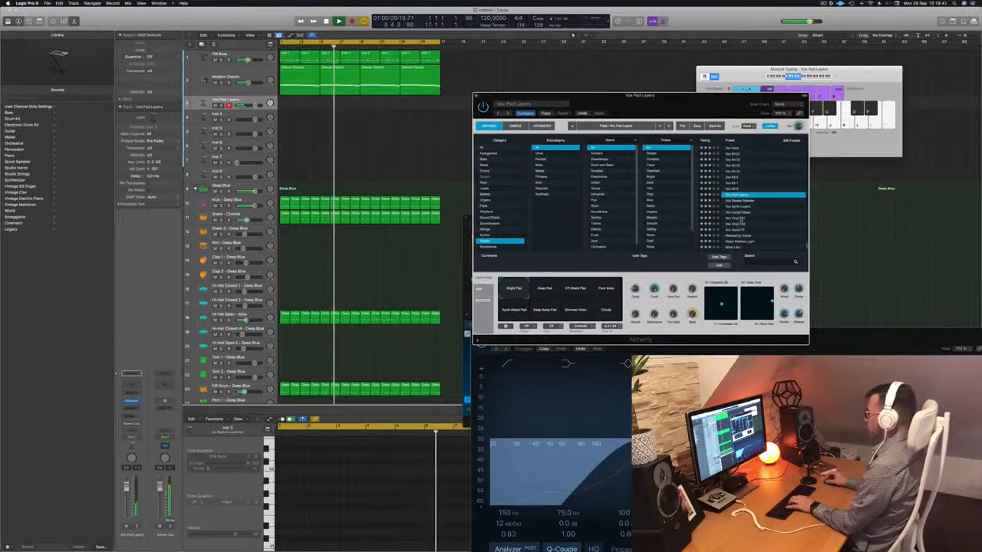
left_click(738, 219)
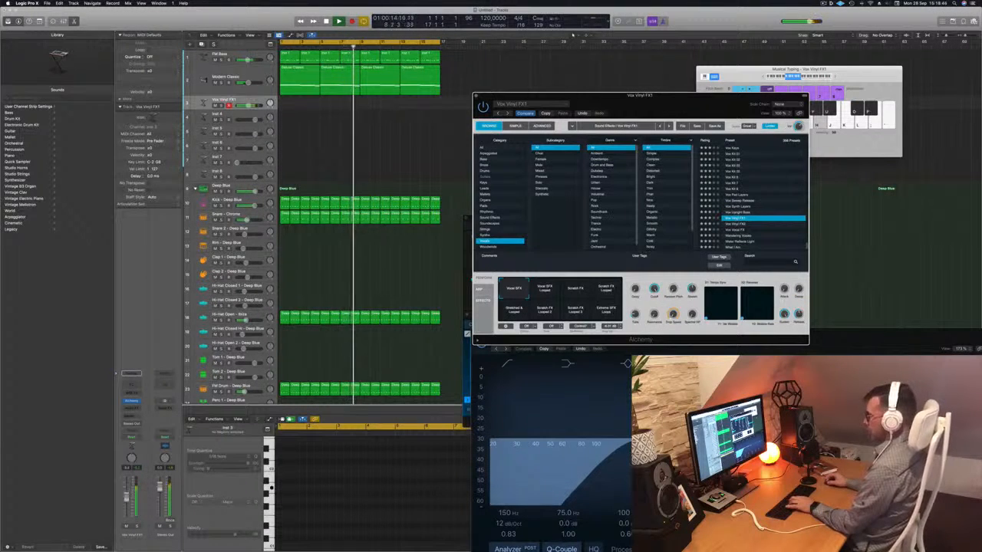
left_click(842, 295)
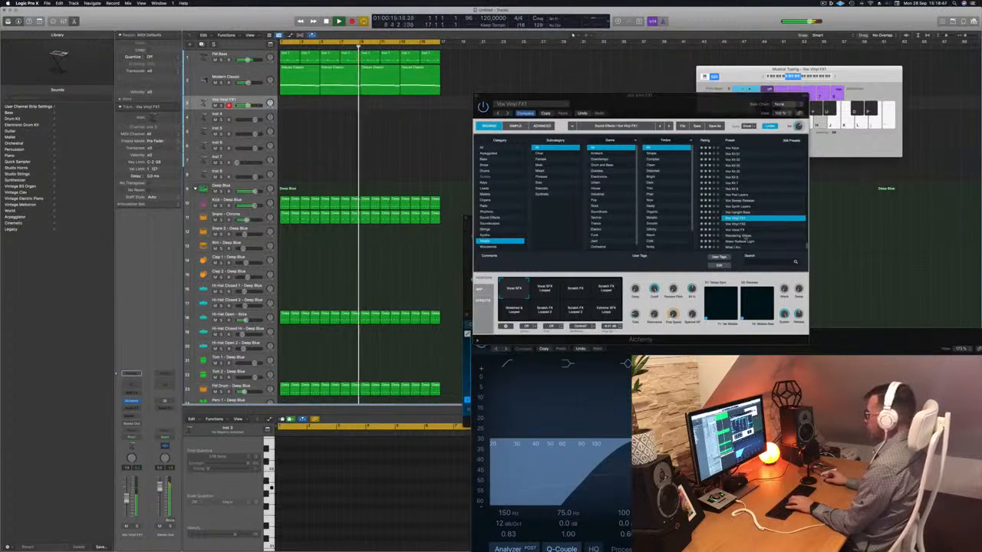
left_click(573, 290)
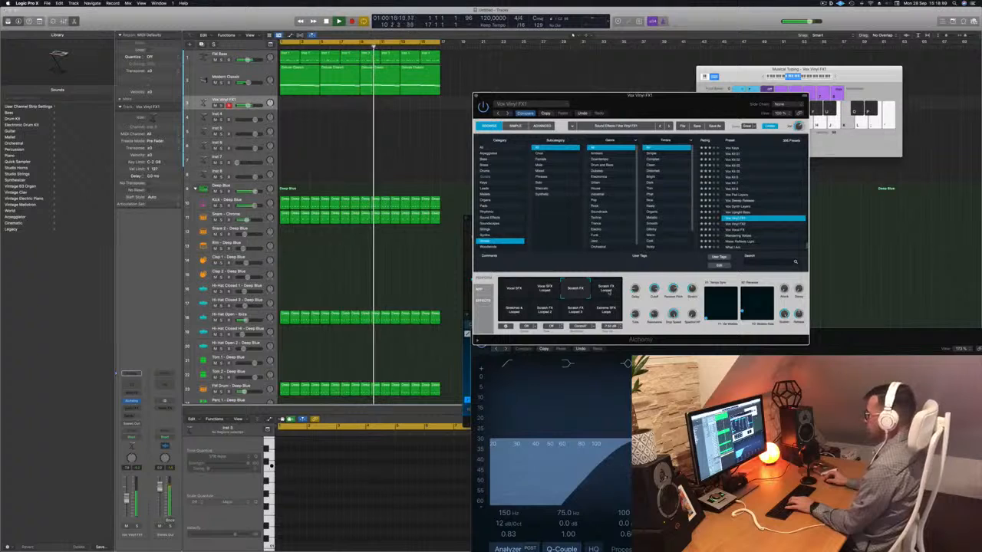
left_click(605, 311)
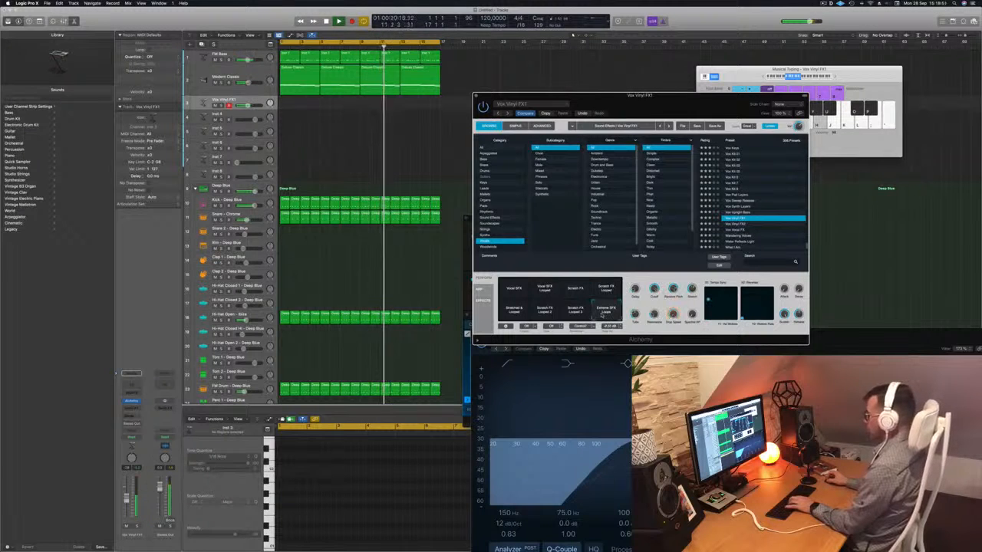
- Try the Vox Vinyl FX2 and Vox Vocal FX presets and settle on Wandering Voices
left_click(738, 225)
scroll(741, 221, "down", 2)
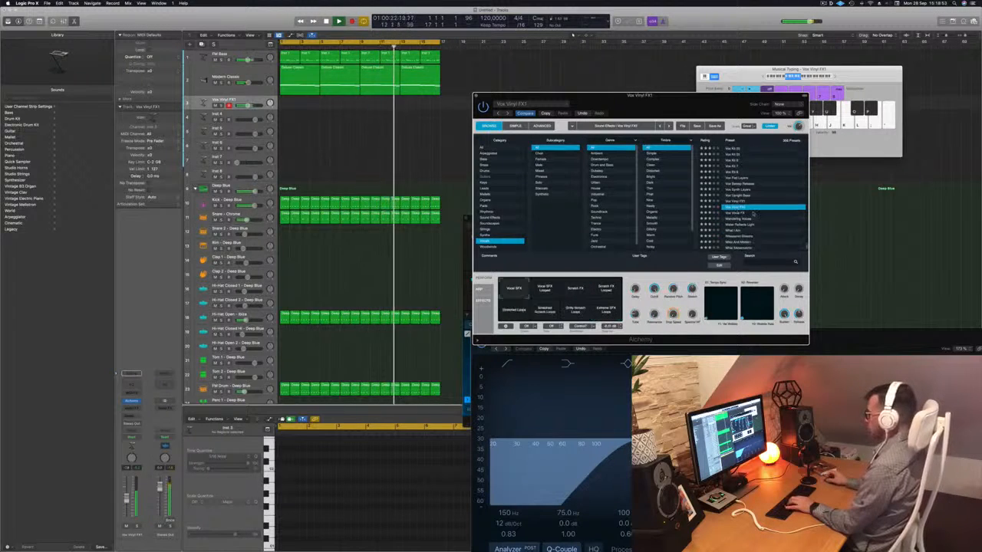
key("h")
left_click(745, 215)
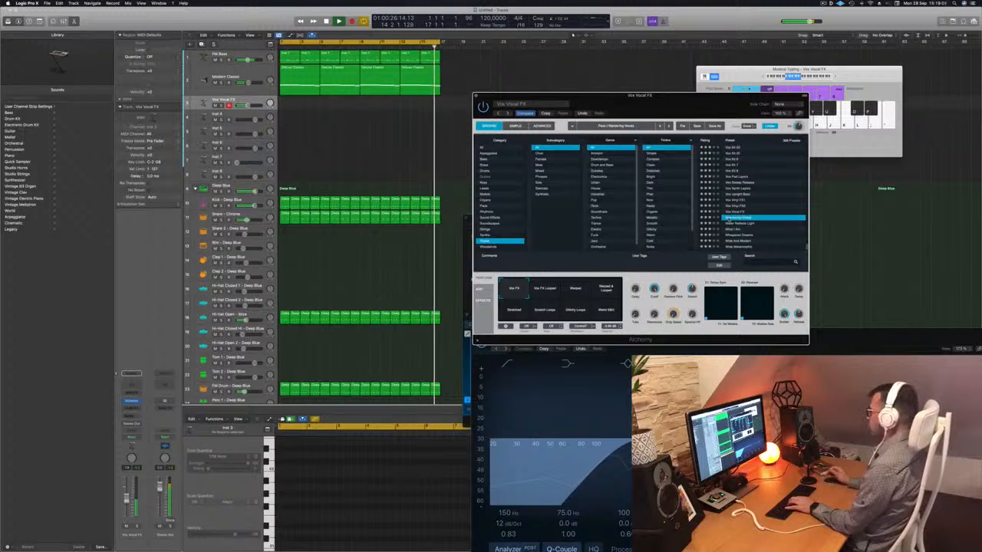
left_click(733, 218)
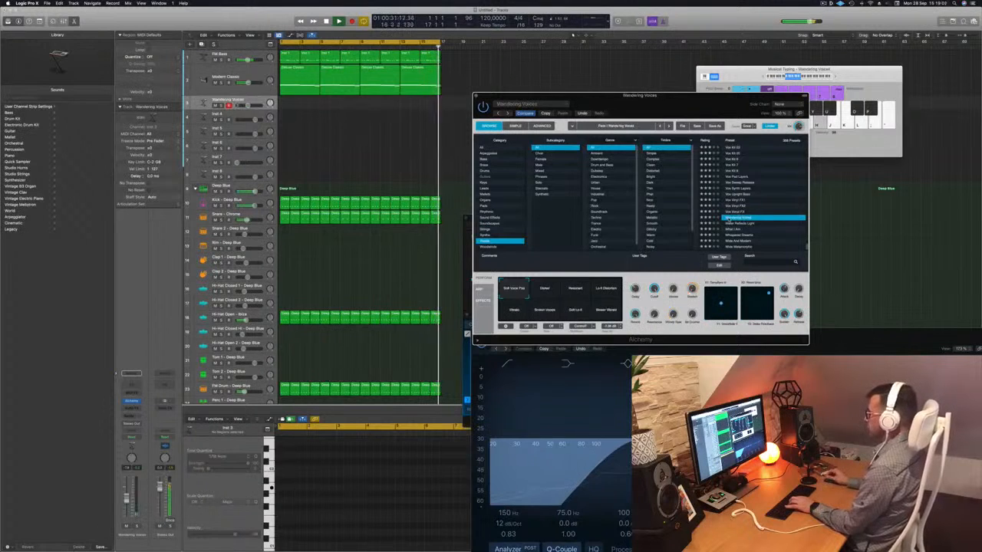
- Move the Musical Typing keyboard aside and rehearse a Wandering Voices melody over the looping arrangement
left_click(573, 34)
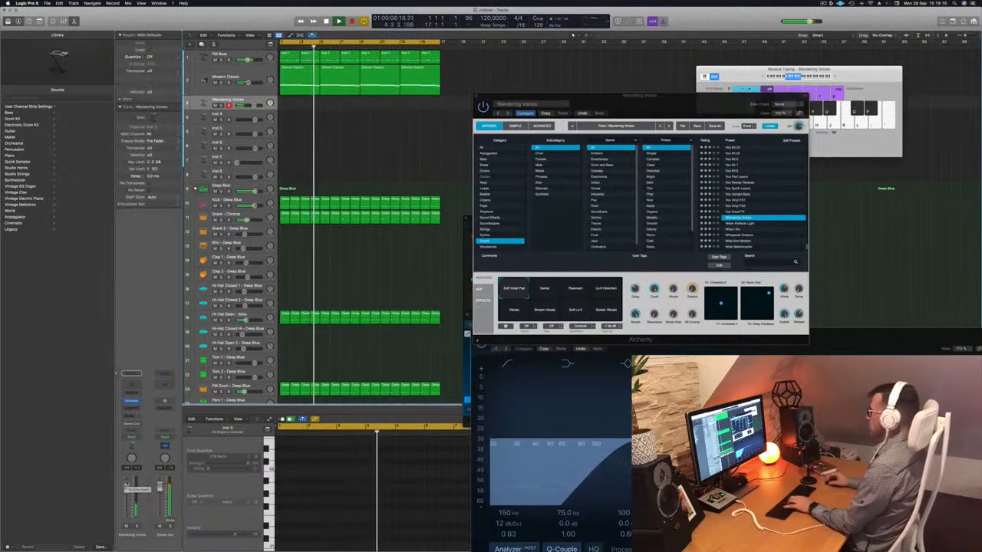
left_click(839, 78)
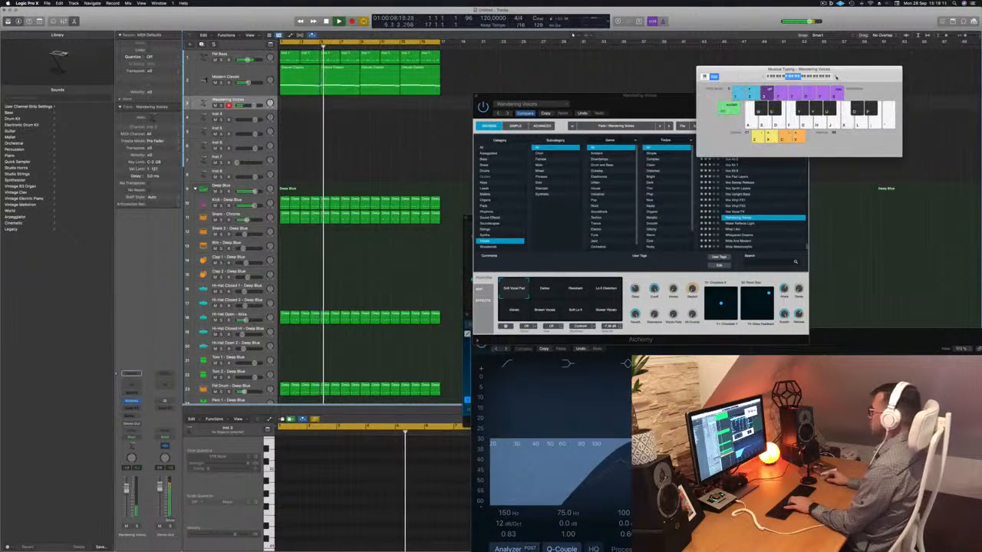
left_click_drag(839, 78, 872, 67)
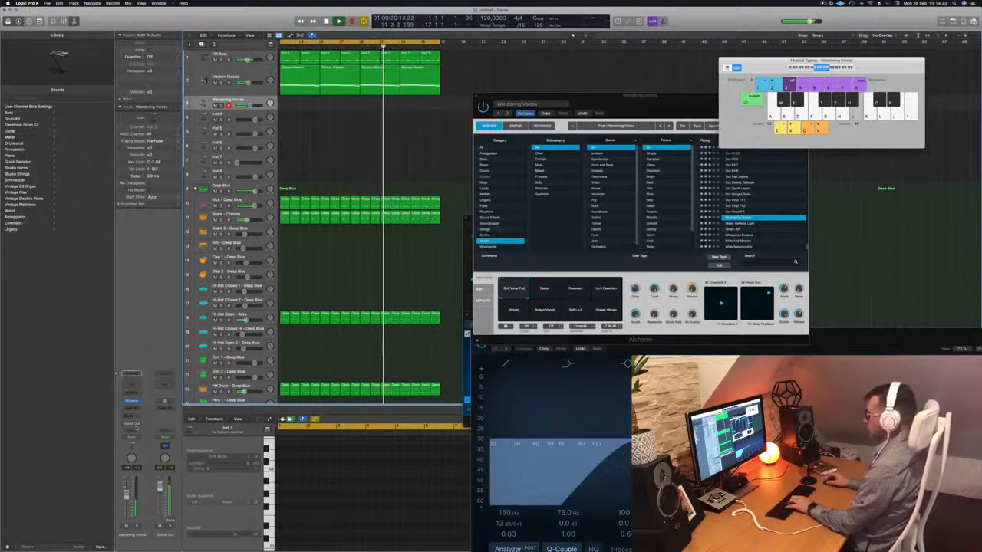
key("apostrophe")
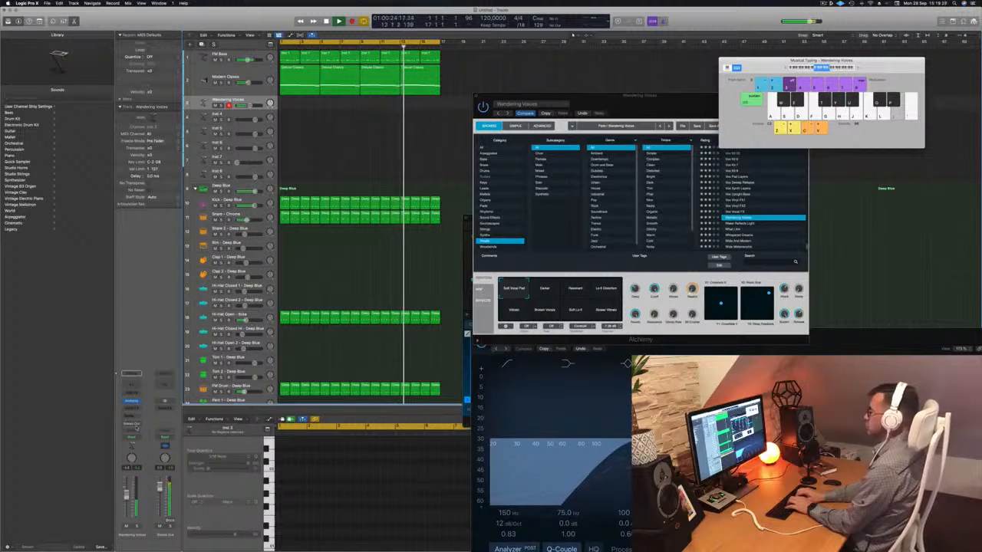
key("f")
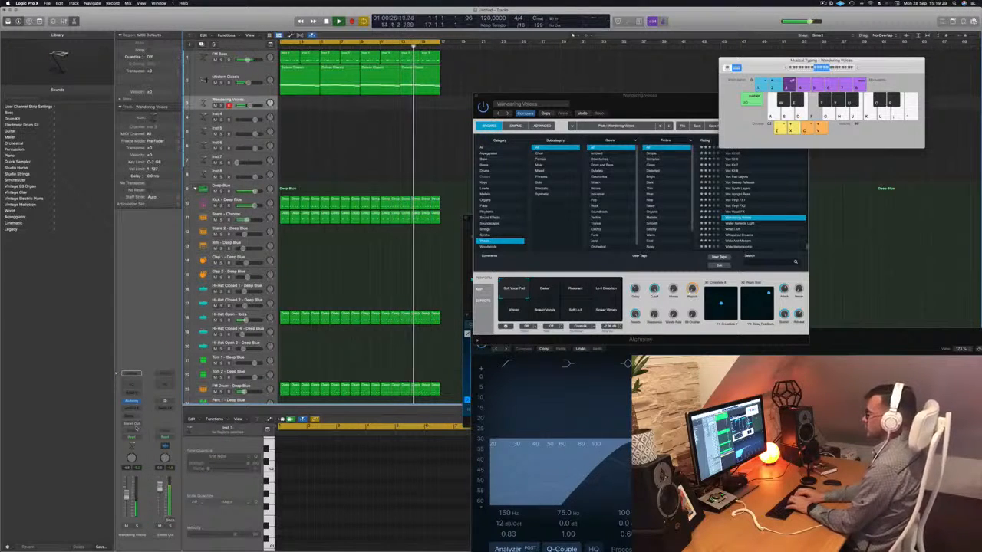
key("apostrophe")
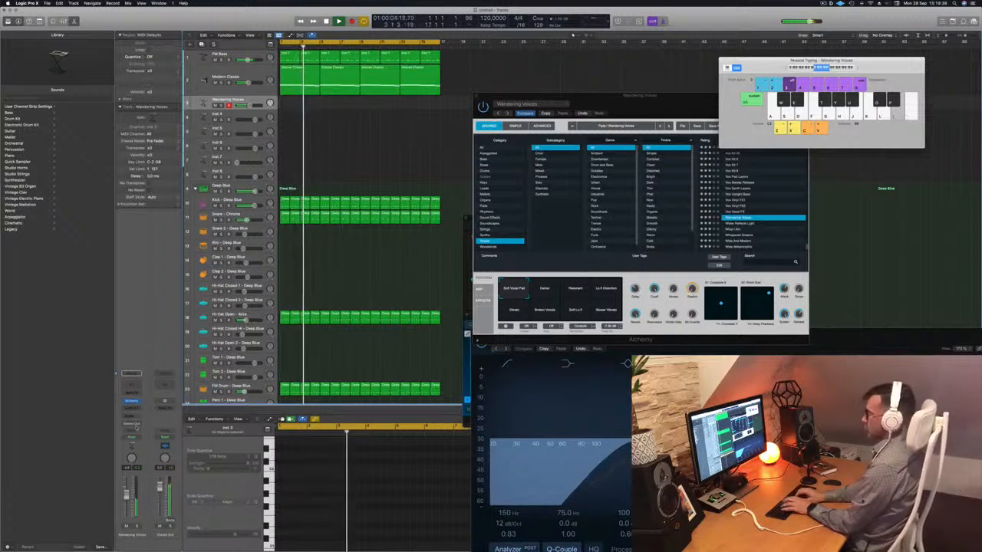
- Record the vocal pad melody on the Wandering Voices track starting at bar 5, and stop after the phrase
key("r")
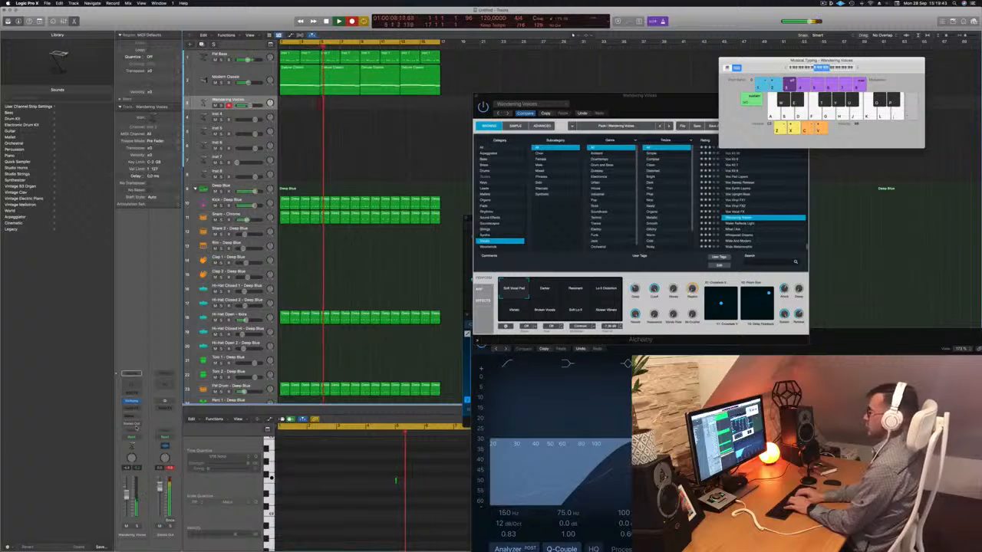
key(";")
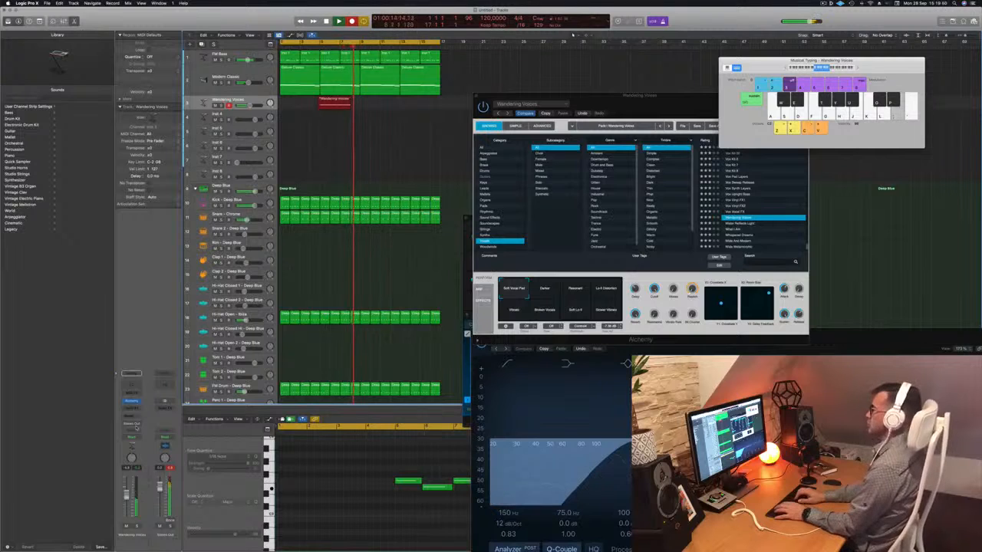
key("space")
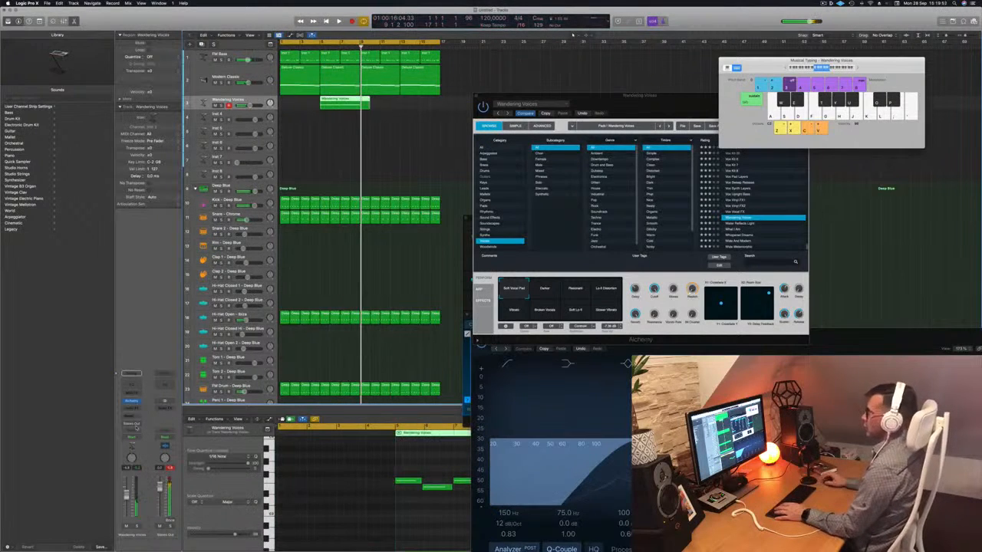
- Move the recorded Wandering Voices region to the start of the song and trim it to four bars
key("space")
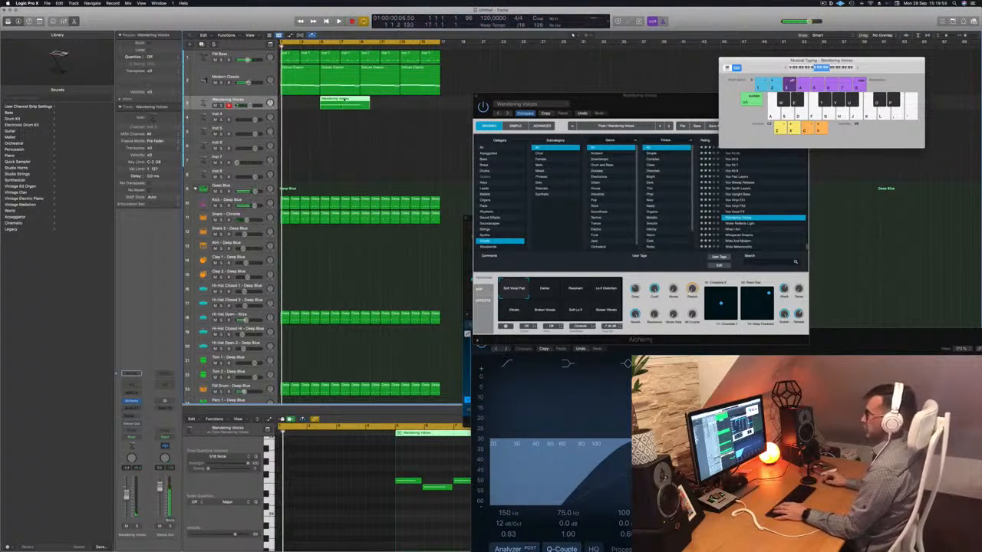
left_click_drag(345, 100, 320, 110)
left_click(536, 178)
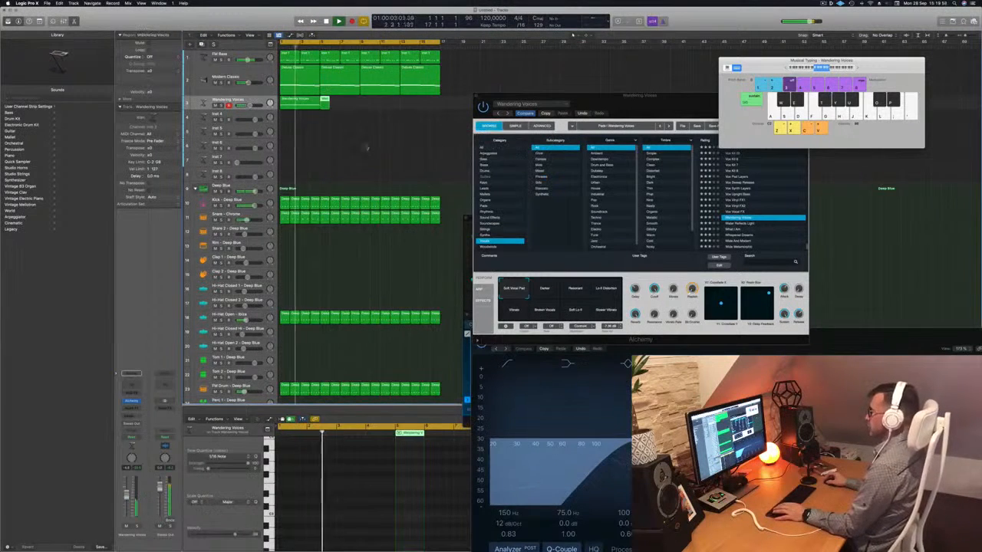
left_click(302, 104)
key("space")
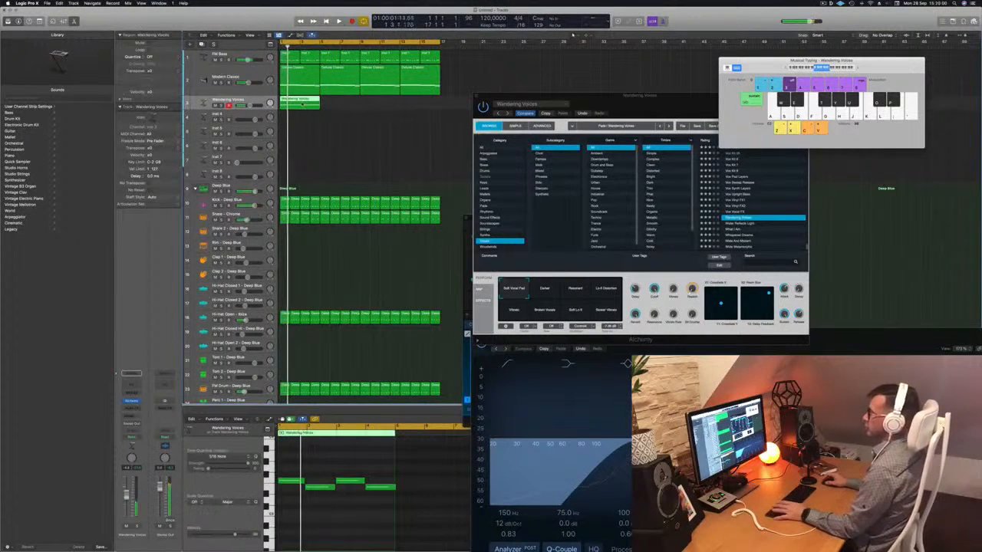
- Select all the notes of the Wandering Voices region in the Piano Roll and replay the loop from the start
left_click(326, 539)
key("space")
key("space")
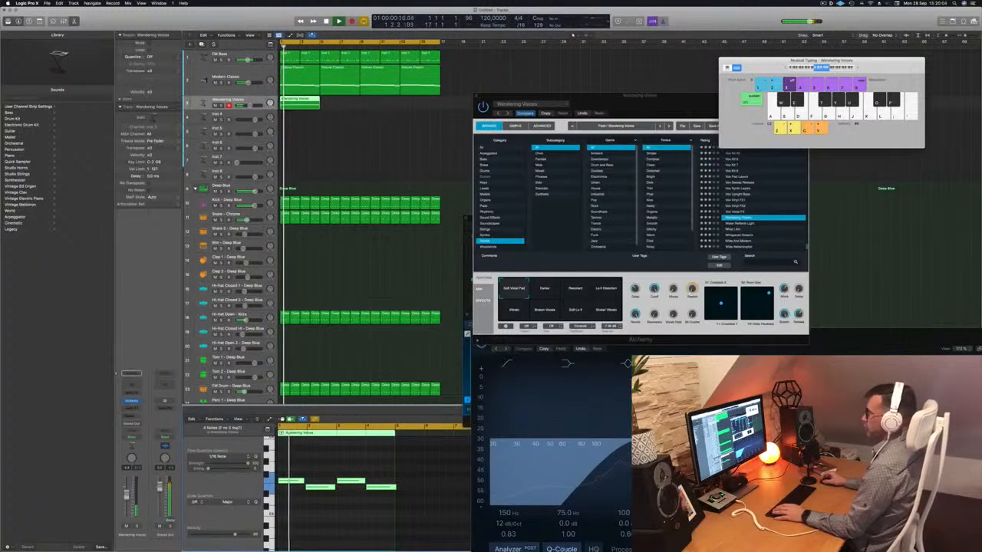
- Copy the four-bar Wandering Voices region until it fills the 16-bar loop, and play the result from the start
left_click_drag(303, 102, 392, 109)
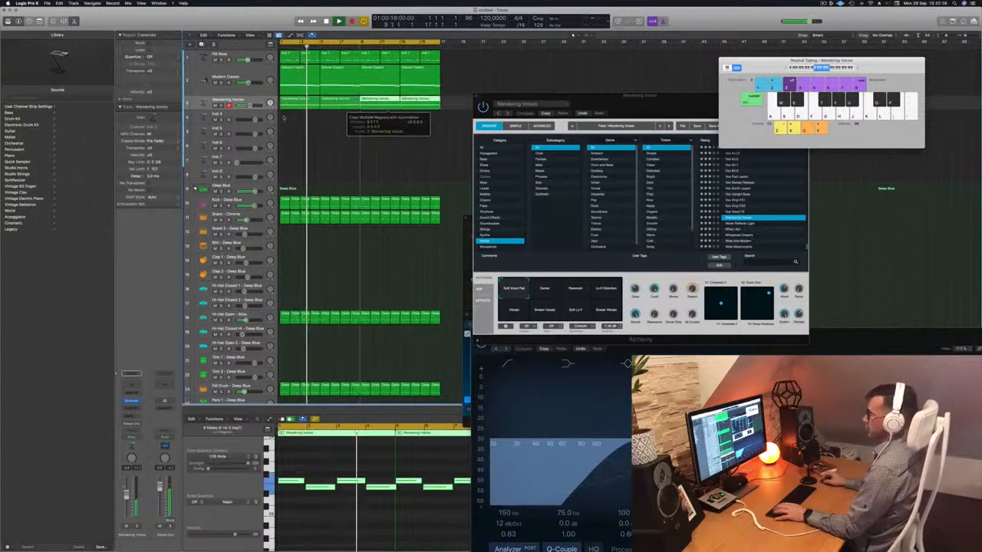
key("space")
key("space")
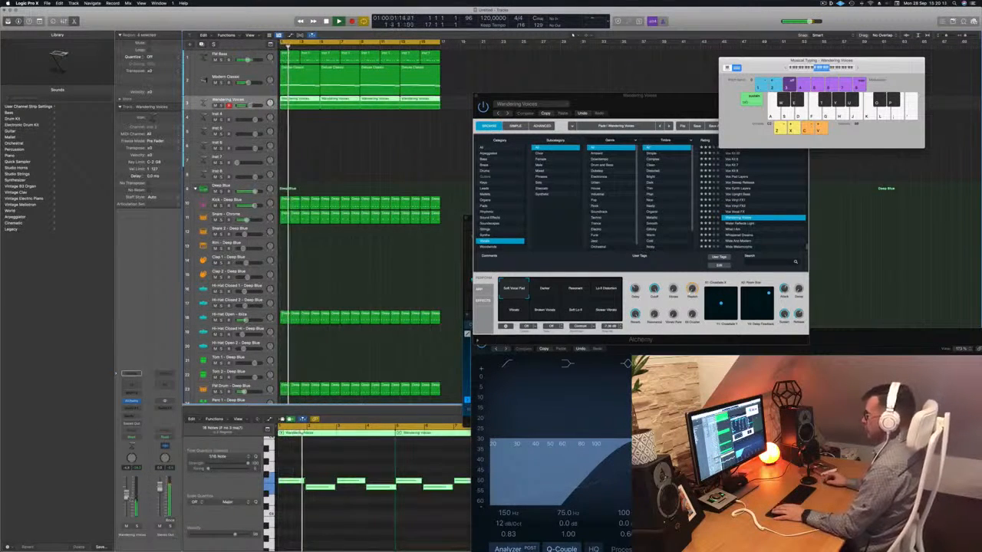
- Audition the Wandering Voices performance variations in Alchemy, such as Darker and Lo-fi Distortion, and settle on Soft Lo-fi
left_click(547, 289)
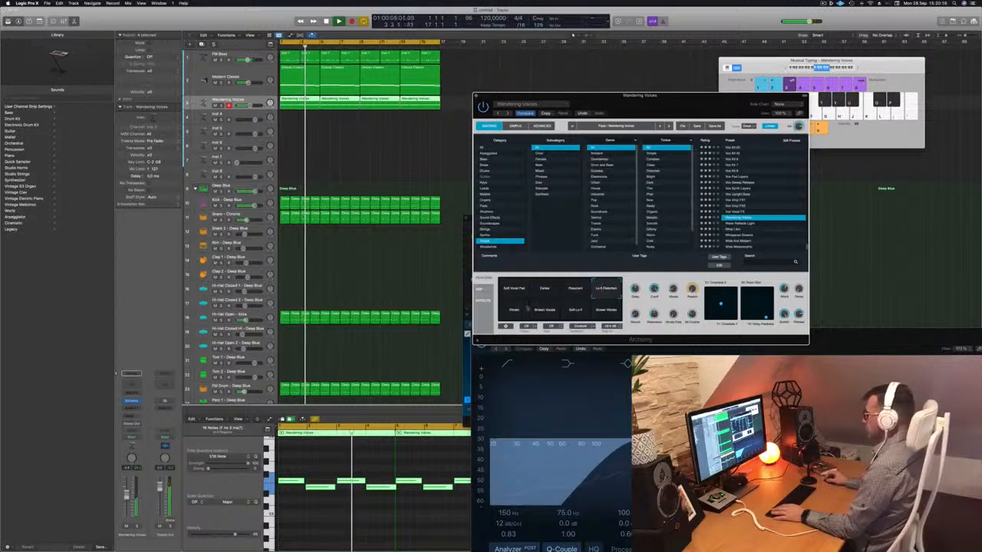
left_click(511, 311)
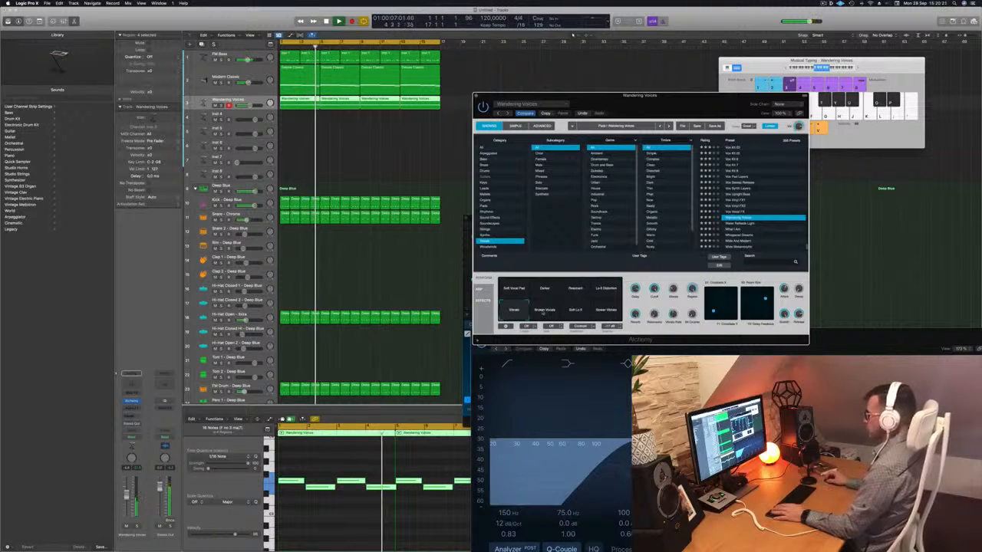
left_click(543, 311)
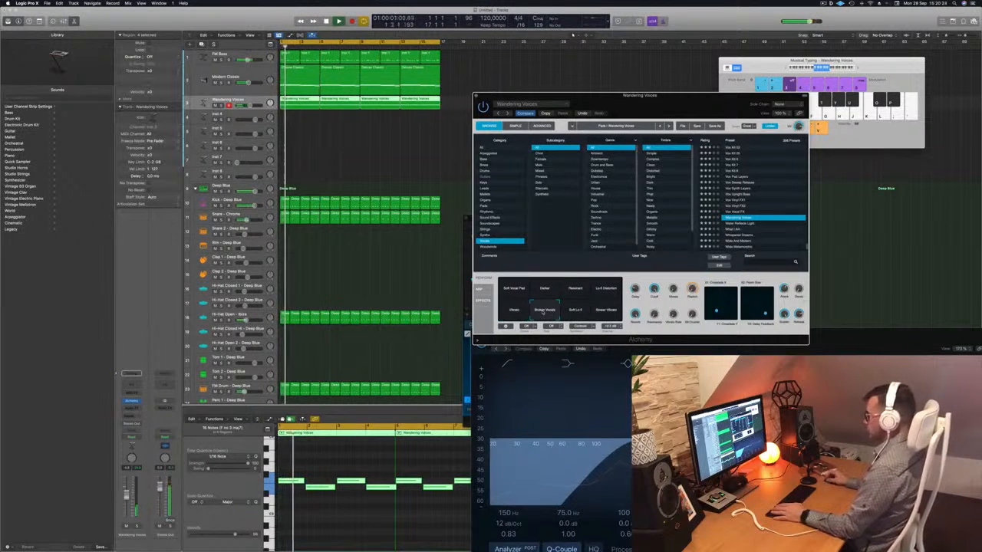
left_click(575, 311)
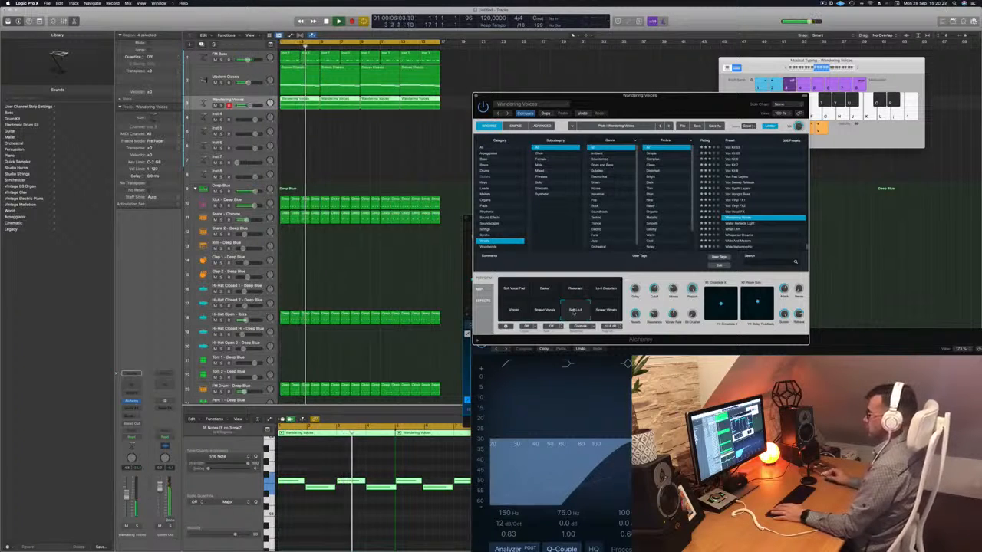
left_click(606, 311)
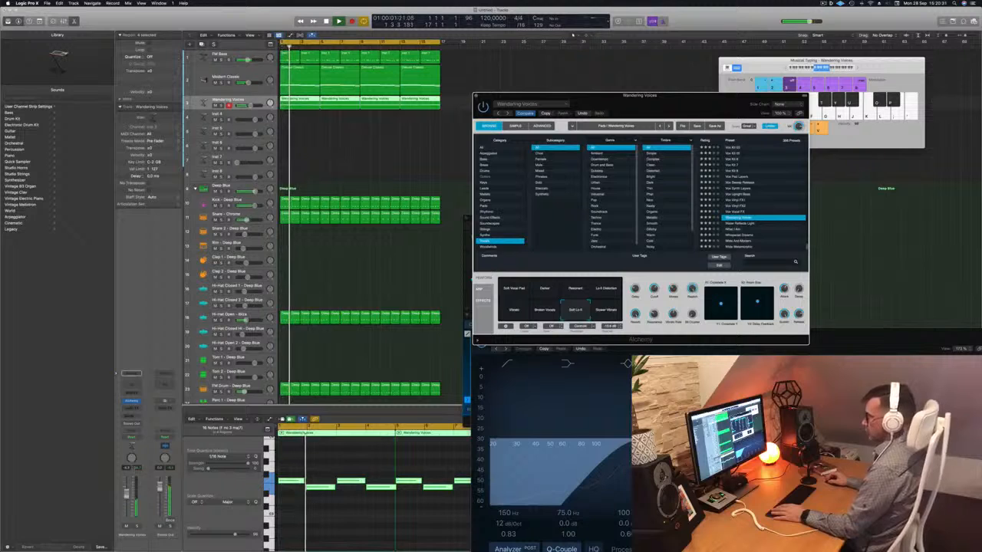
- Solo the Wandering Voices track from its channel strip during playback
left_click(130, 502)
left_click(137, 527)
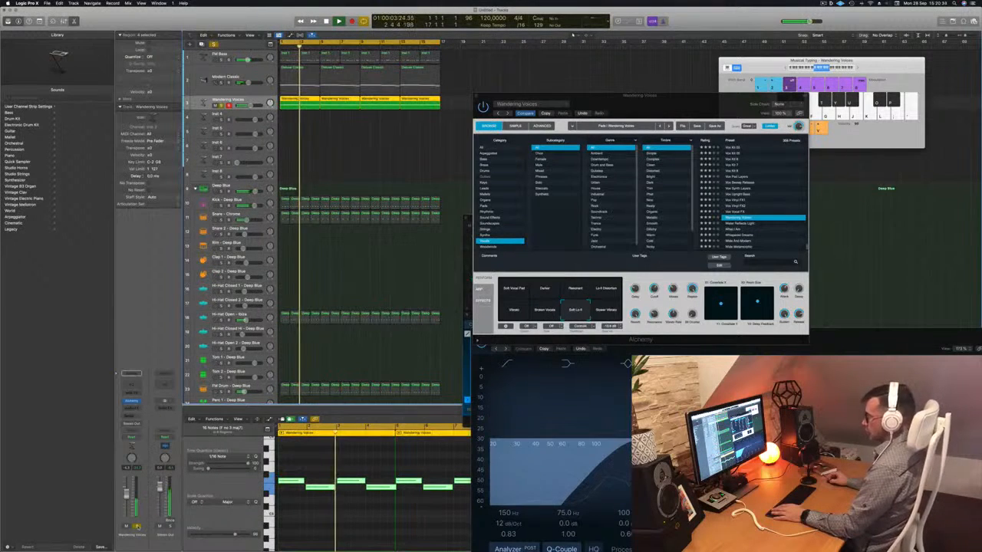
- Unsolo the Wandering Voices track and close its Alchemy window
left_click(136, 527)
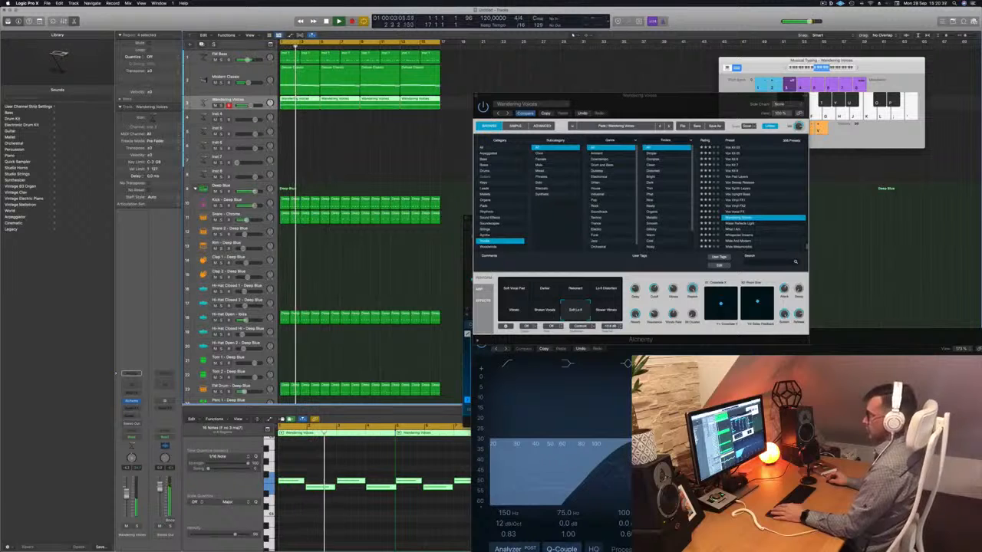
left_click_drag(615, 120, 565, 141)
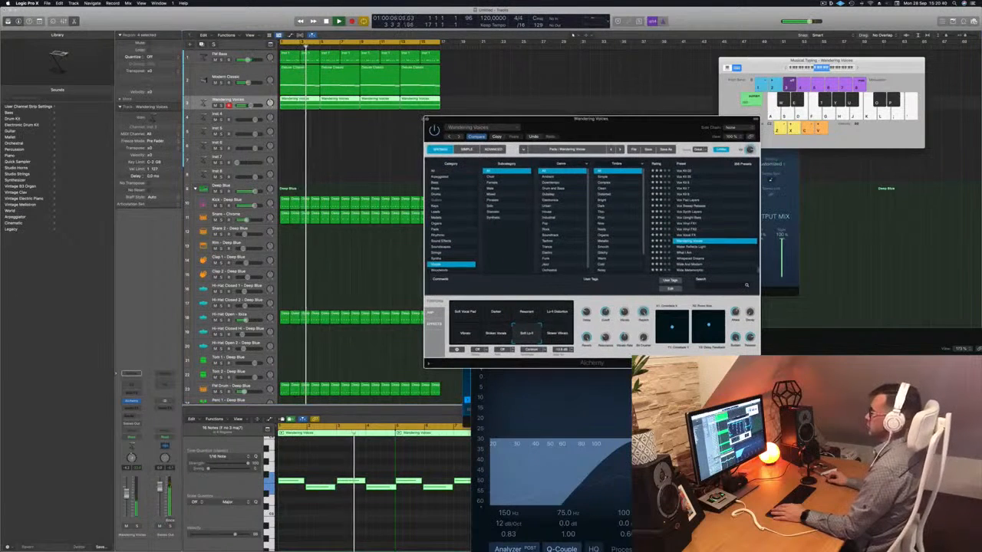
left_click(427, 118)
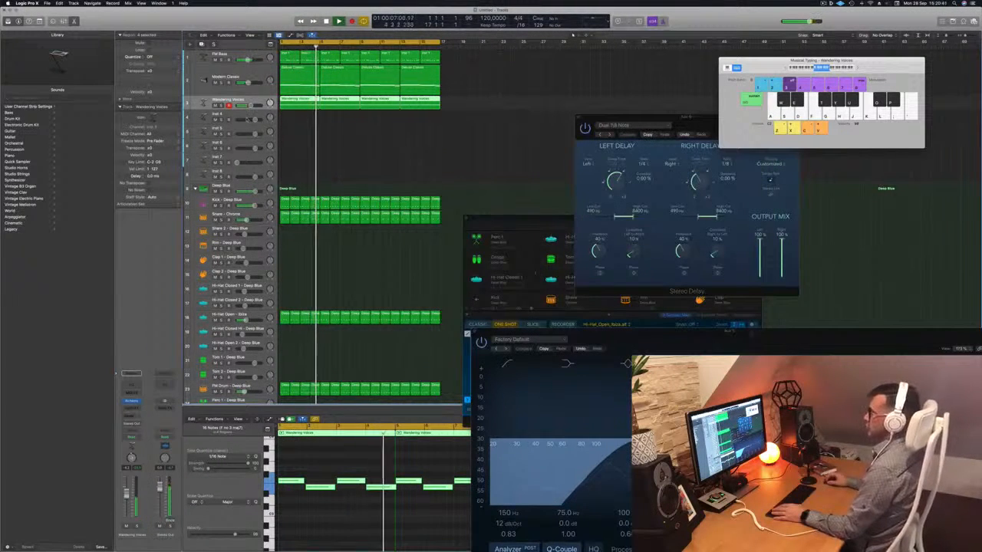
- Open Alchemy on the empty Inst 4 track and load the Amanda Ee-Aa Morph preset from the Vocals category
key("Down")
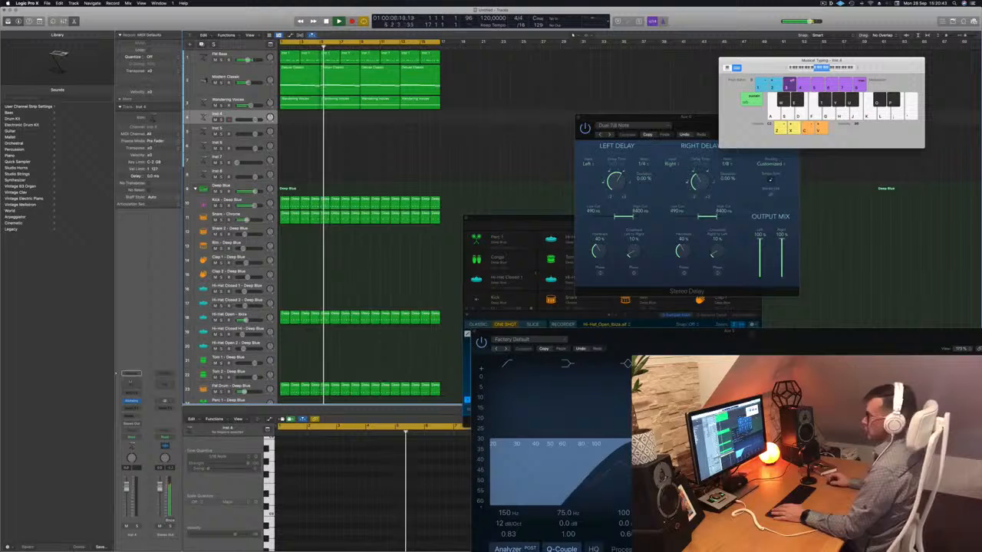
left_click(132, 402)
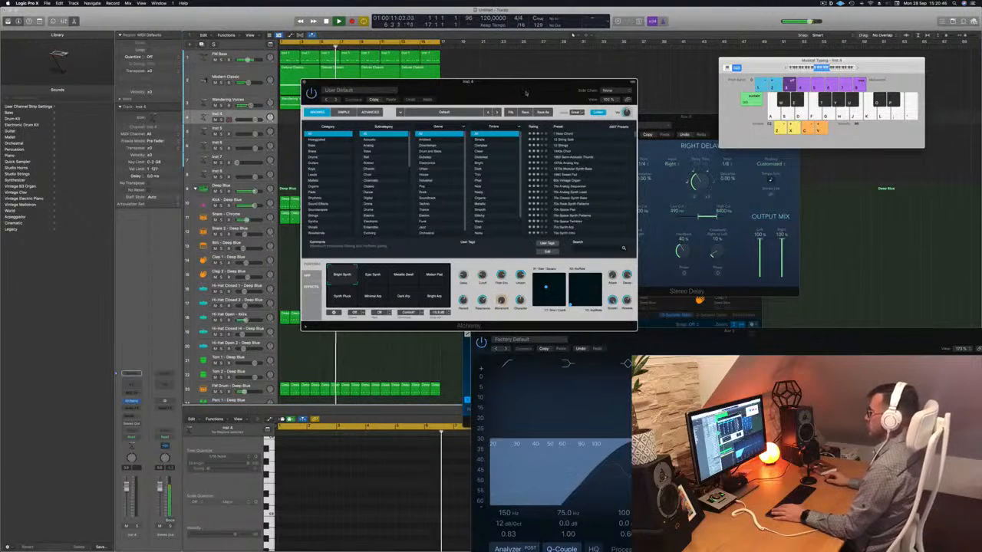
left_click_drag(527, 93, 604, 83)
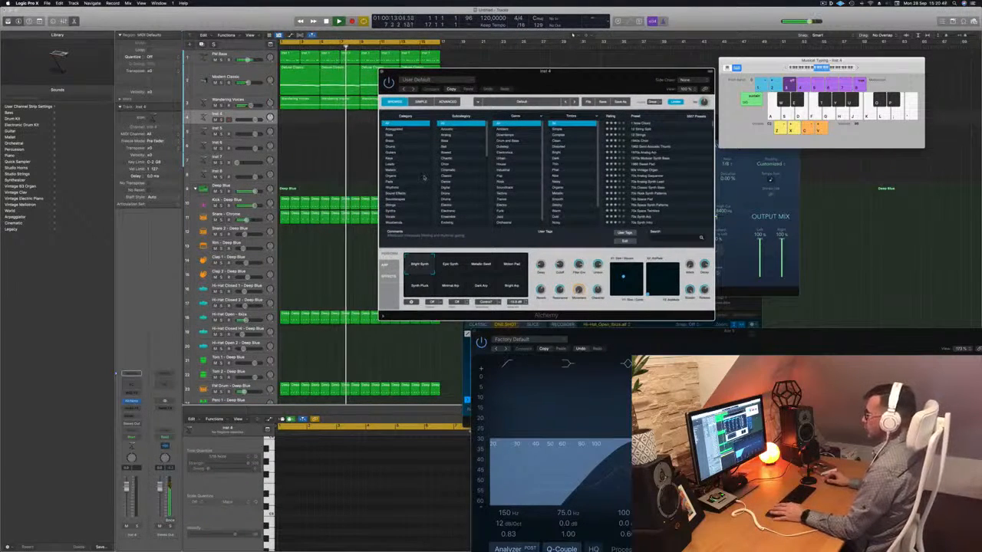
left_click(405, 218)
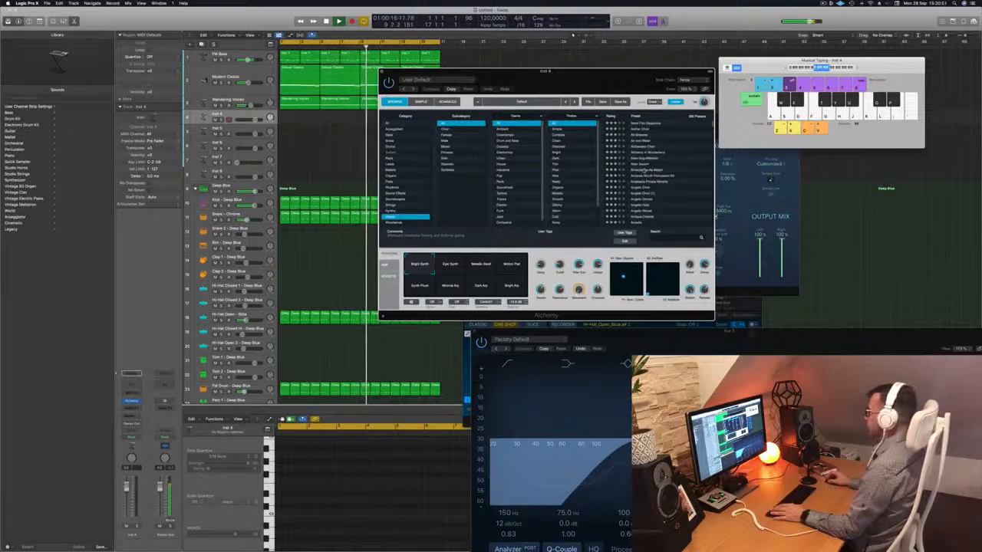
left_click(643, 166)
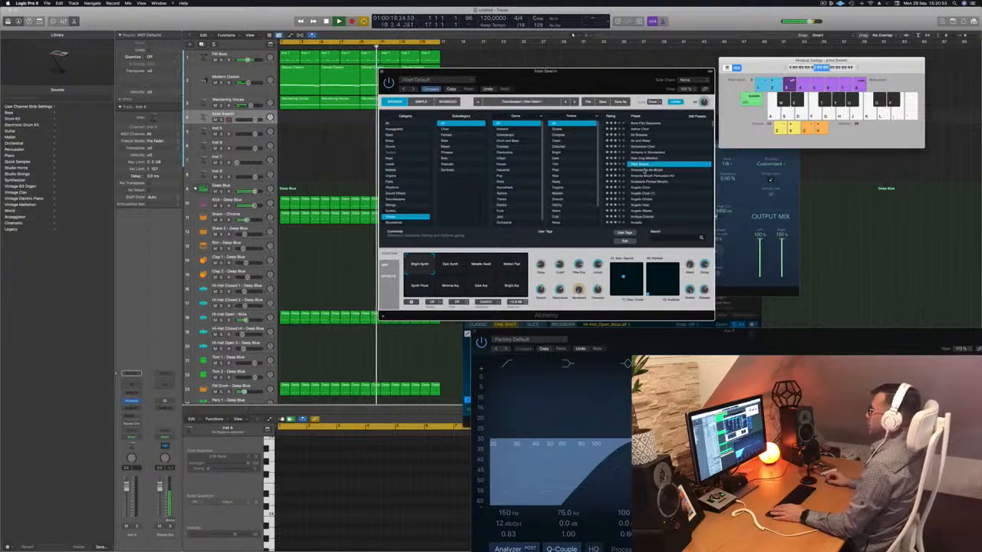
key("Down")
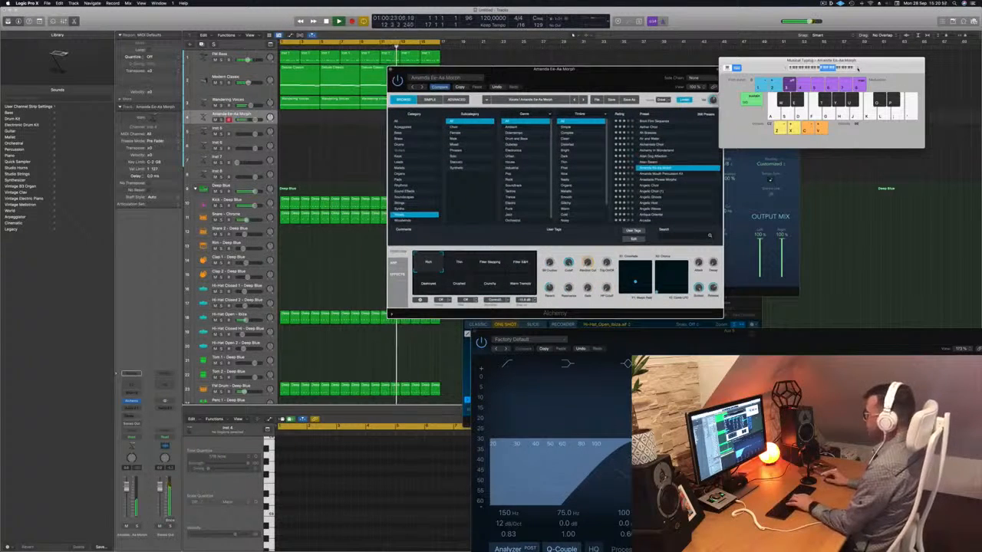
- Try a few notes of the Amanda Ee-Aa Morph sound and lower the track's volume fader slightly
left_click_drag(623, 70, 744, 82)
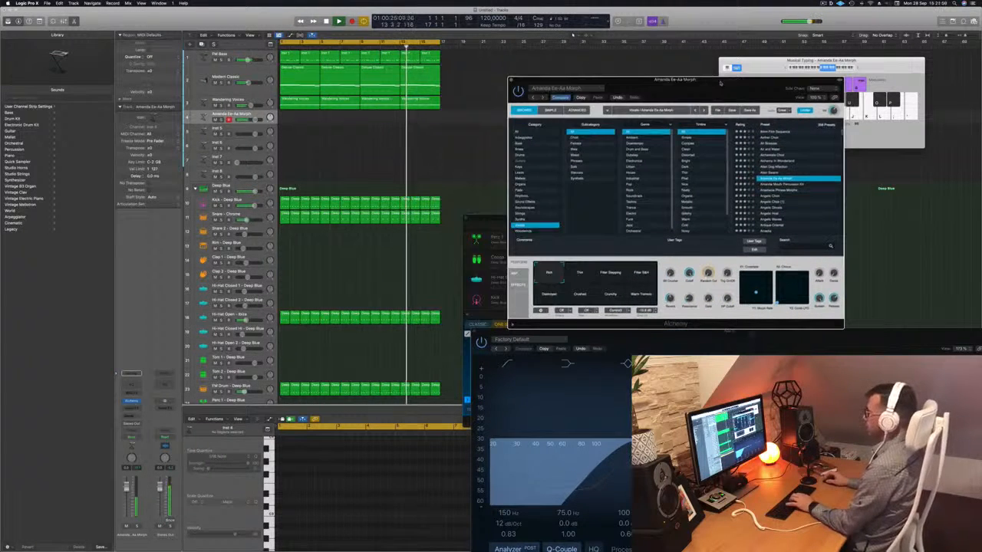
key("k")
key("l")
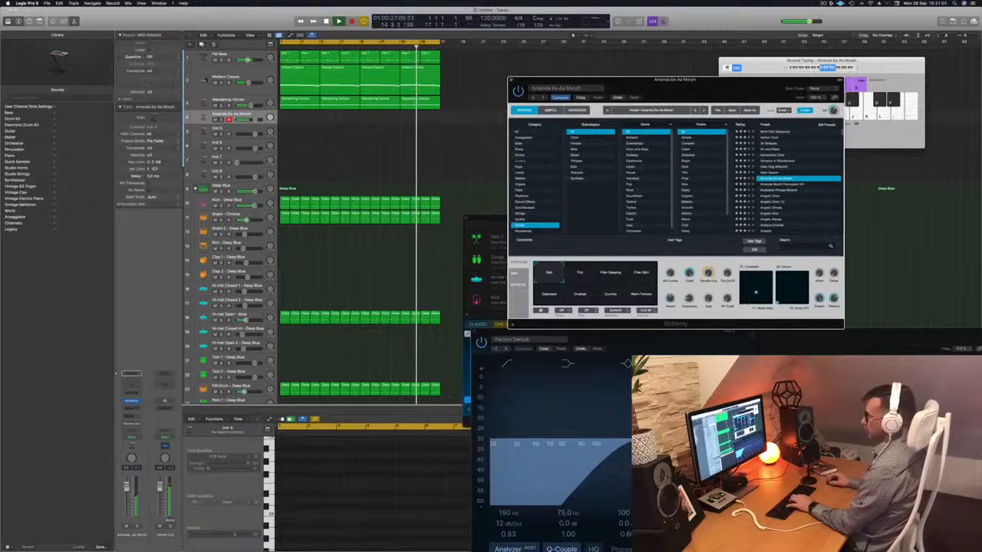
left_click_drag(126, 487, 126, 496)
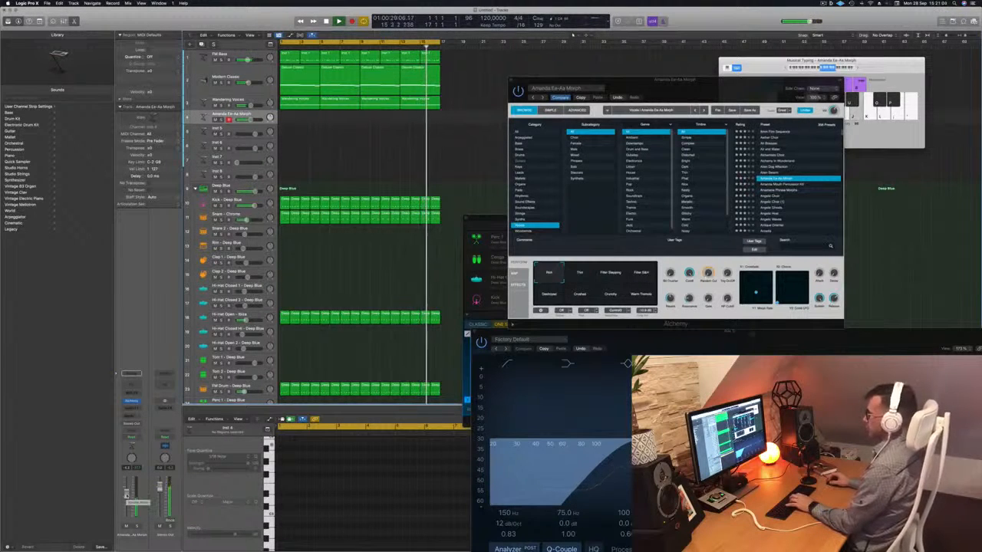
- Add a send to Bus 6 on the Amanda Ee-Aa Morph channel strip
left_click(129, 415)
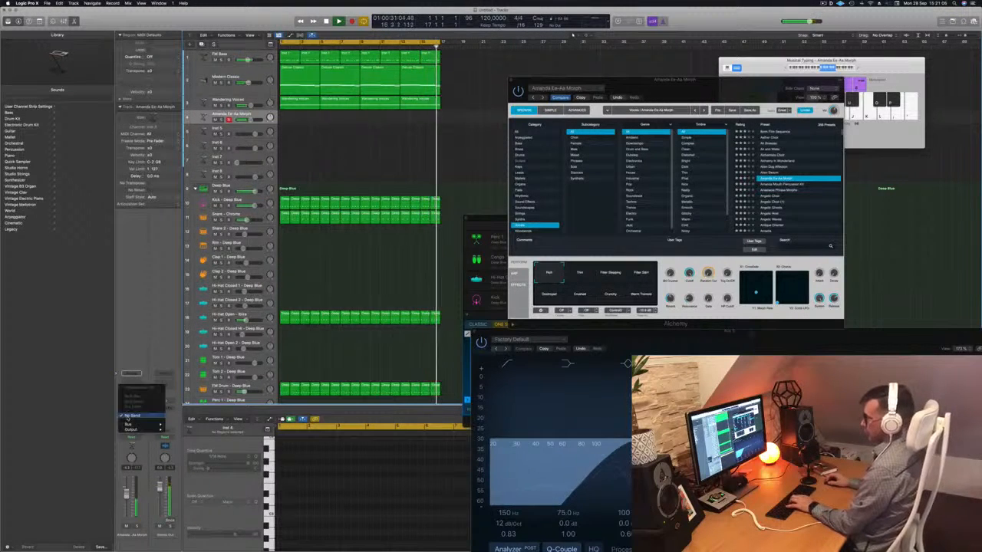
mouse_move(129, 424)
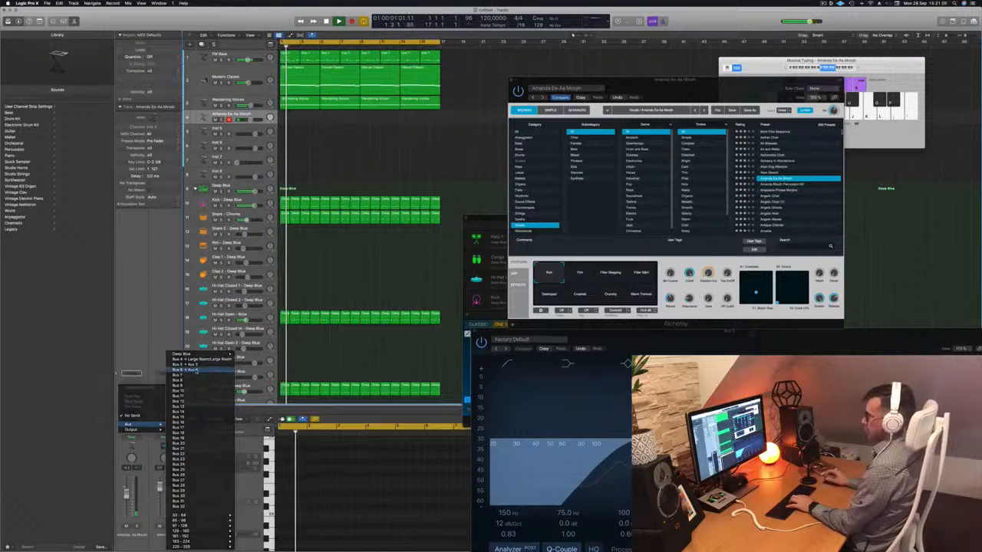
left_click(195, 370)
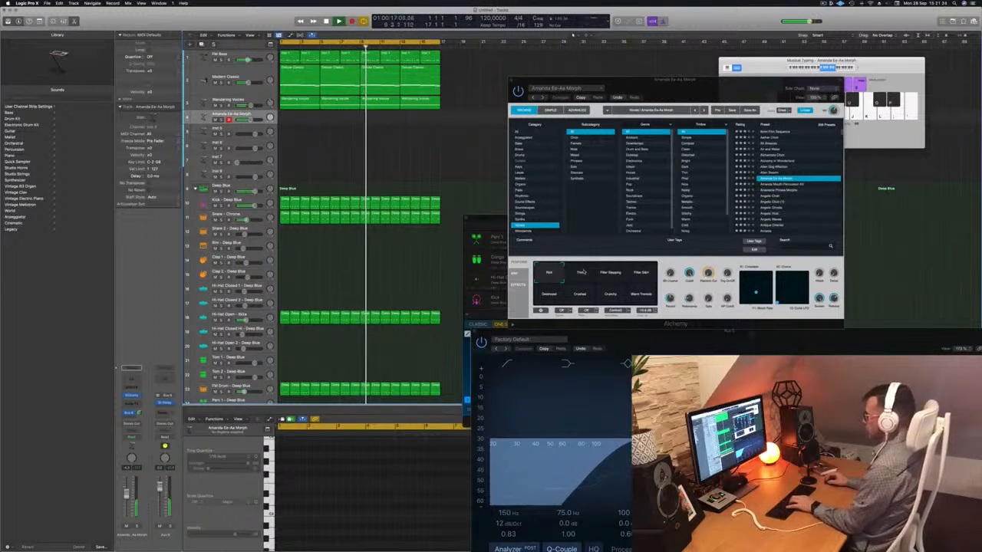
- Audition the preset's performance variations in Alchemy, such as Filter Stepping, Crushed and Warm Tremolo, and settle on Filter S&H
left_click(581, 272)
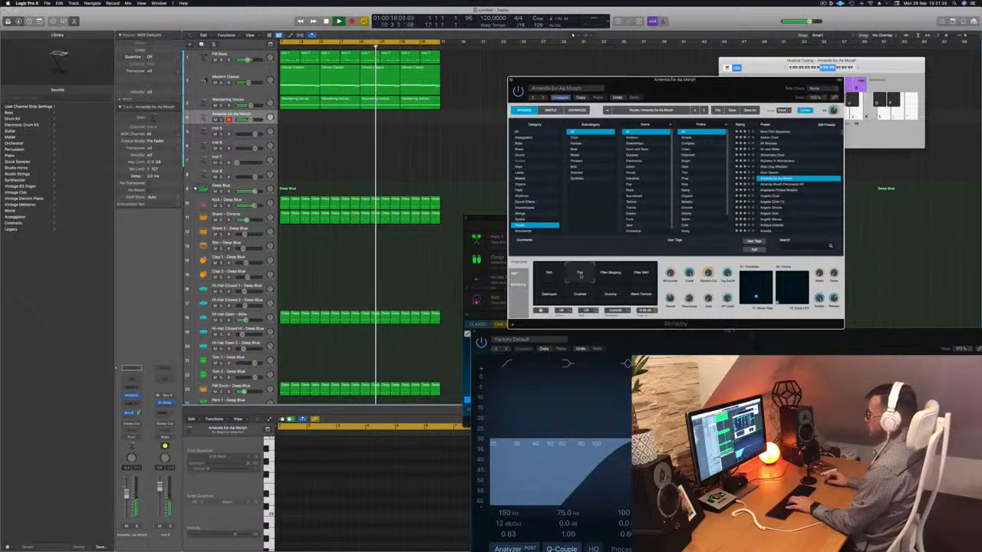
left_click(612, 273)
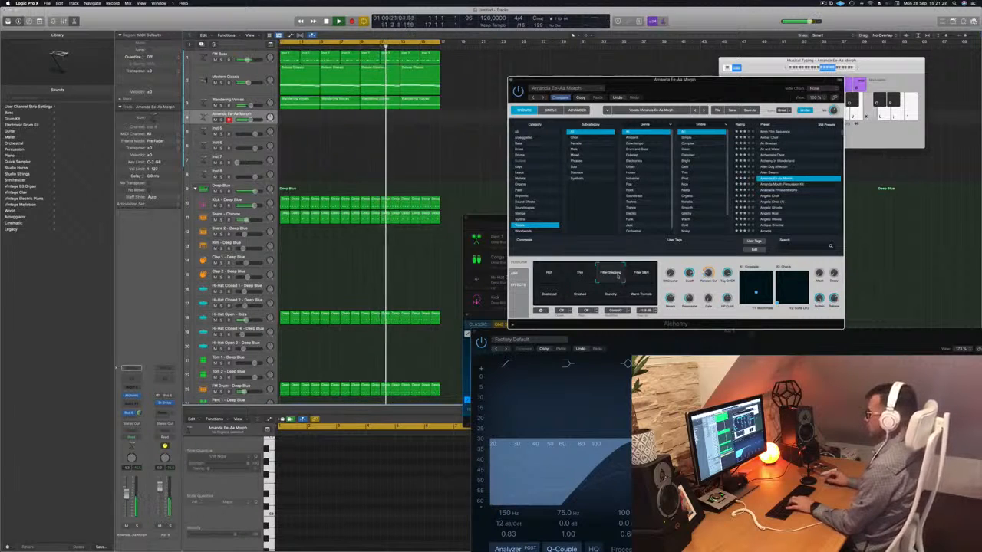
left_click(642, 275)
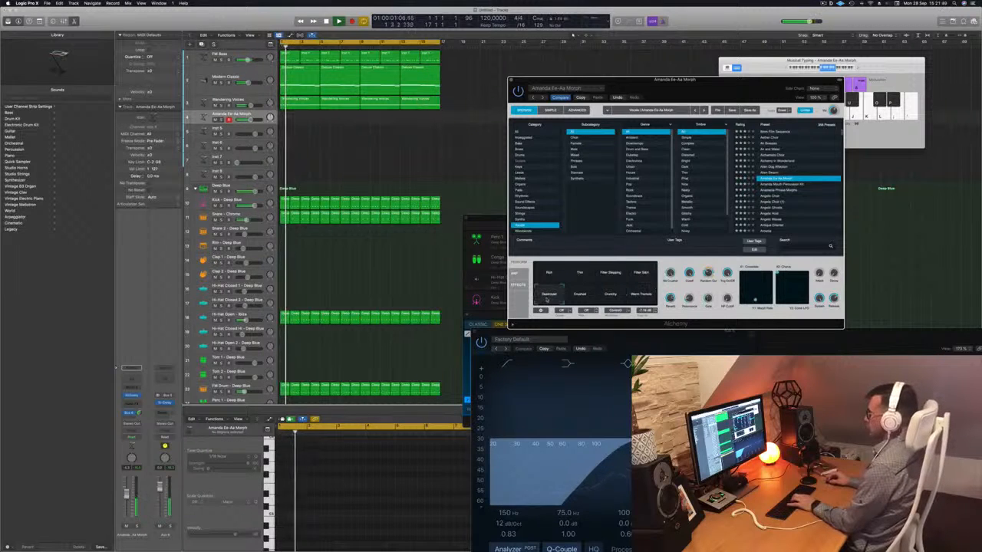
left_click(581, 298)
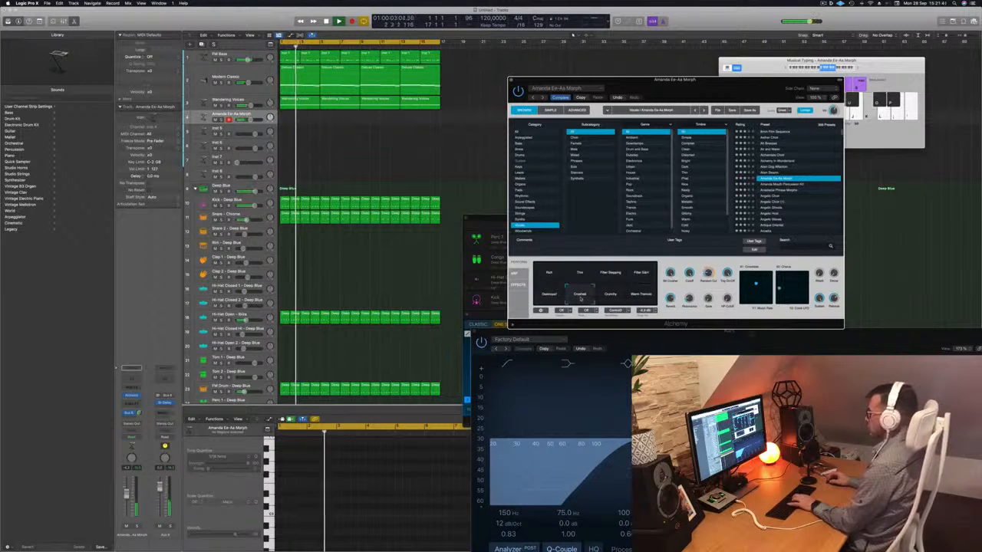
left_click(642, 295)
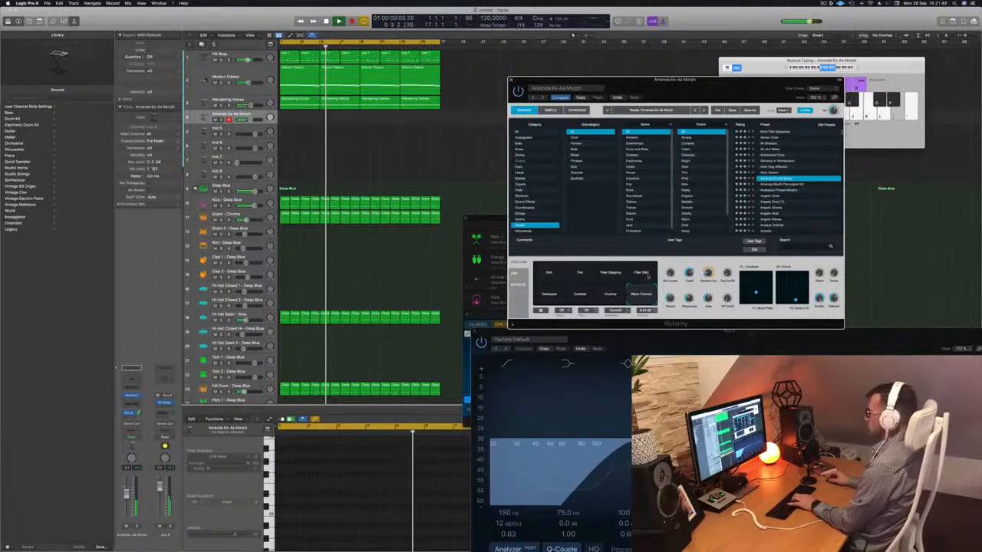
left_click(649, 276)
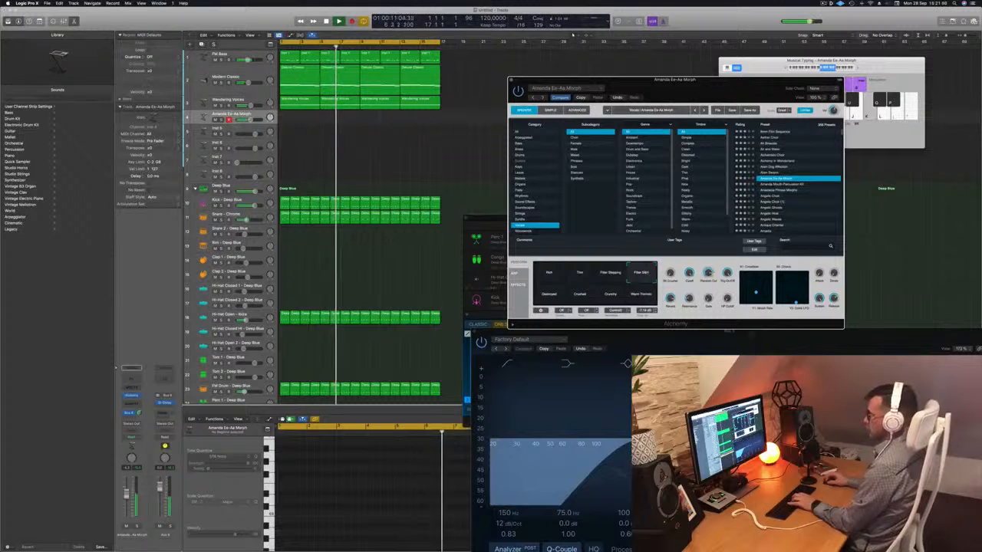
- Increase the height of the Amanda Ee-Aa Morph track in the track list
left_click(236, 121)
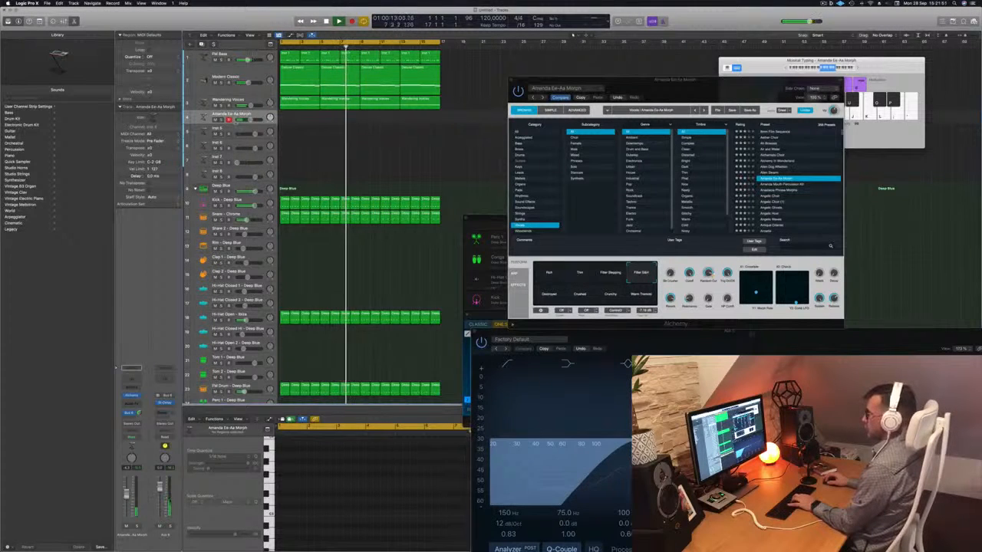
left_click_drag(272, 124, 273, 146)
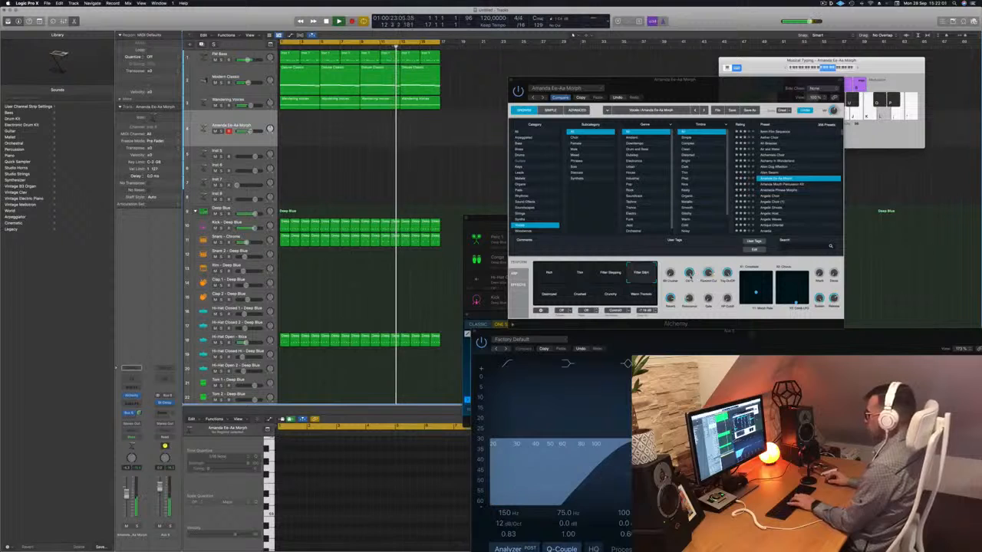
left_click(692, 316)
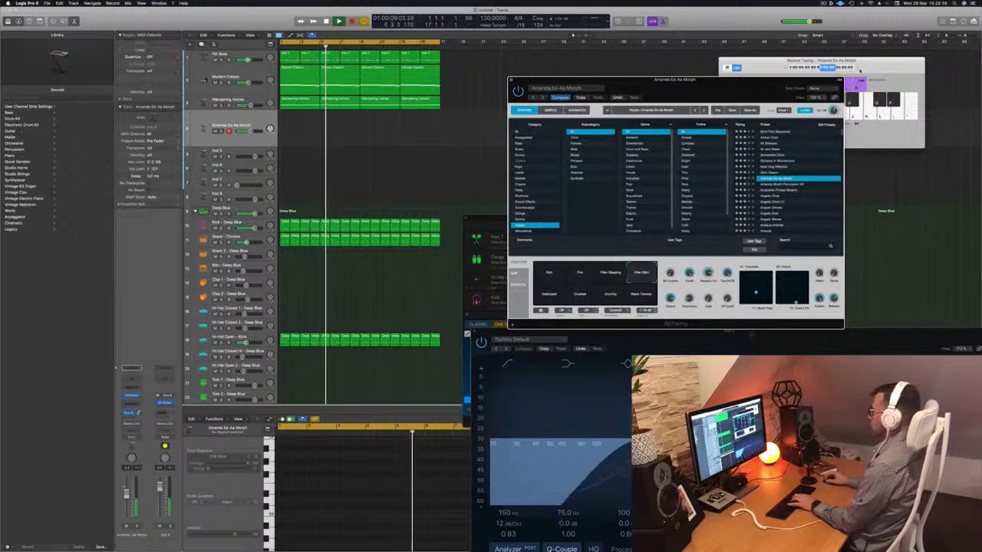
- Shift the Musical Typing keyboard to a higher octave and rehearse a short vocal melody over the playing loop
left_click(857, 68)
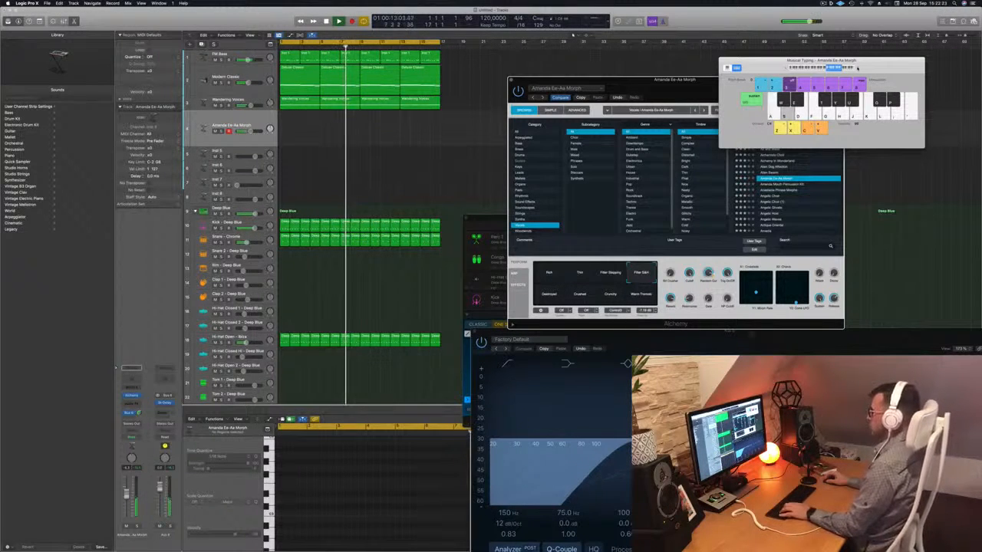
key("a")
key("s")
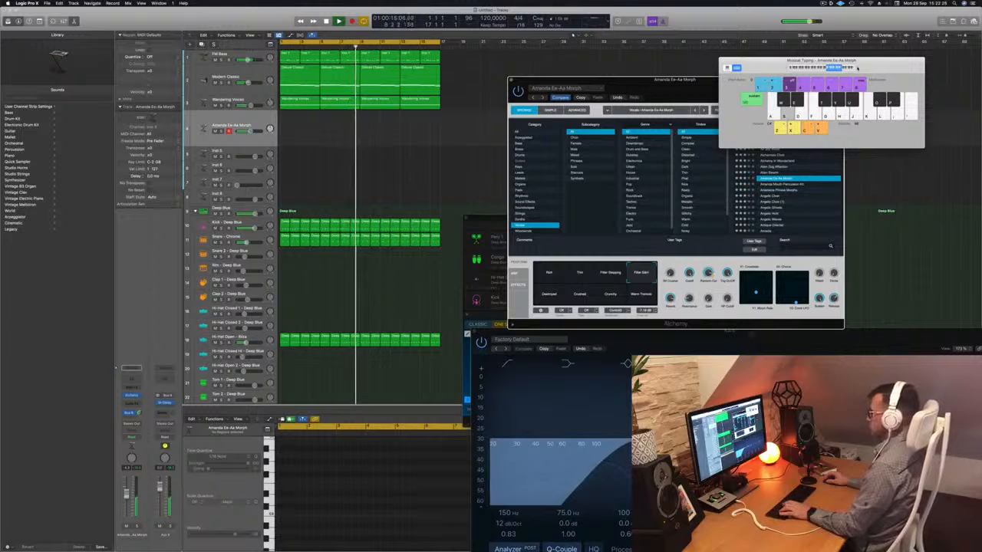
key("d")
key("h")
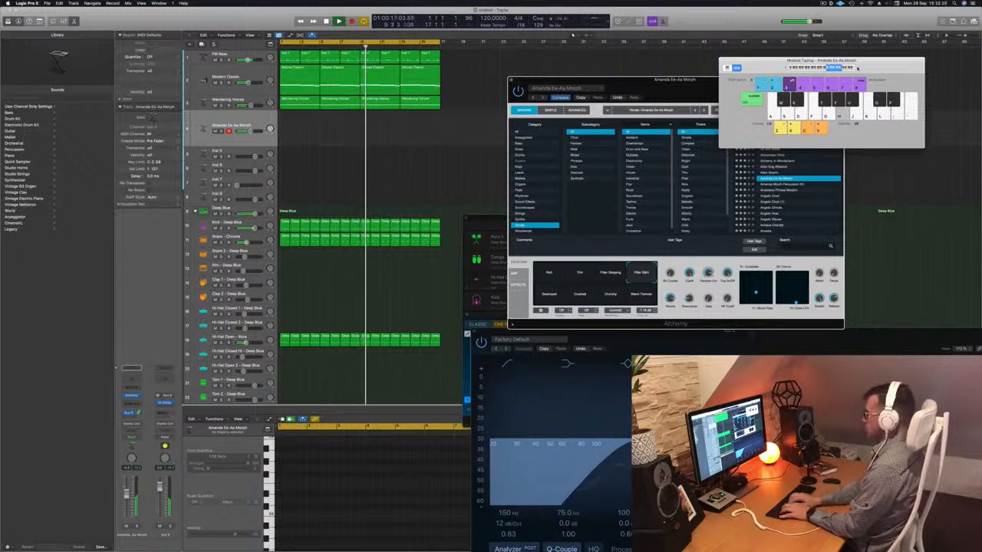
key("j")
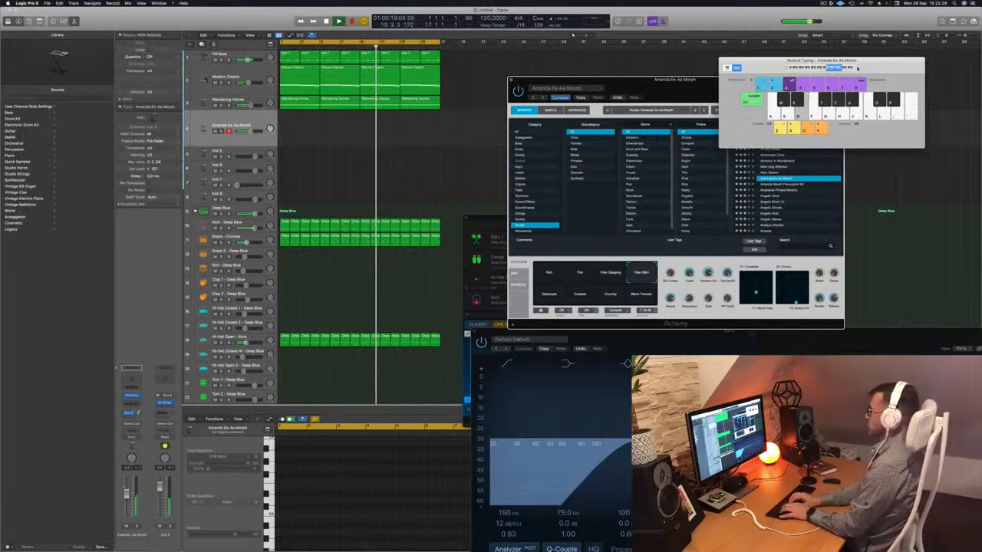
key("k")
key("j")
key("h")
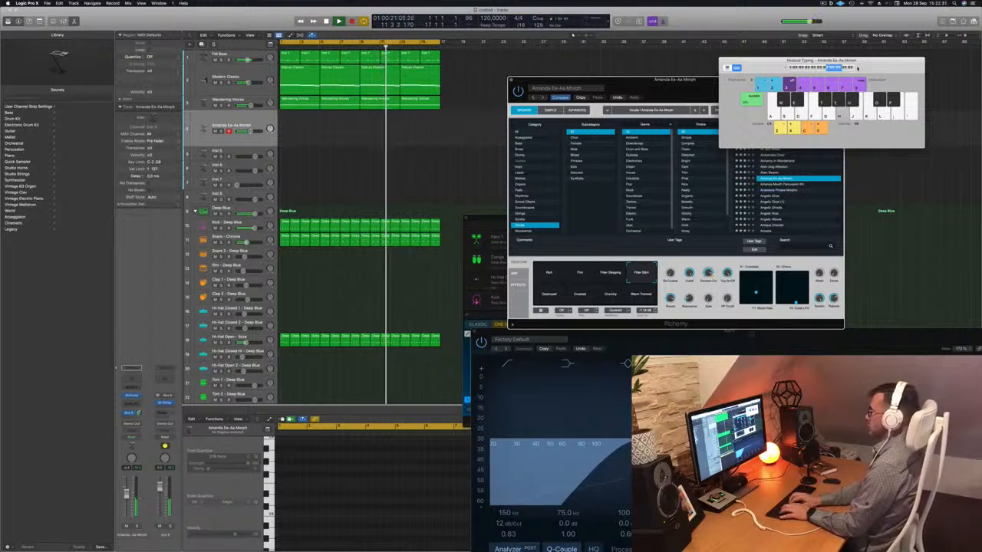
- Start recording on the Amanda Ee-Aa Morph track and play a short vocal melody over the last bars of the loop
key("r")
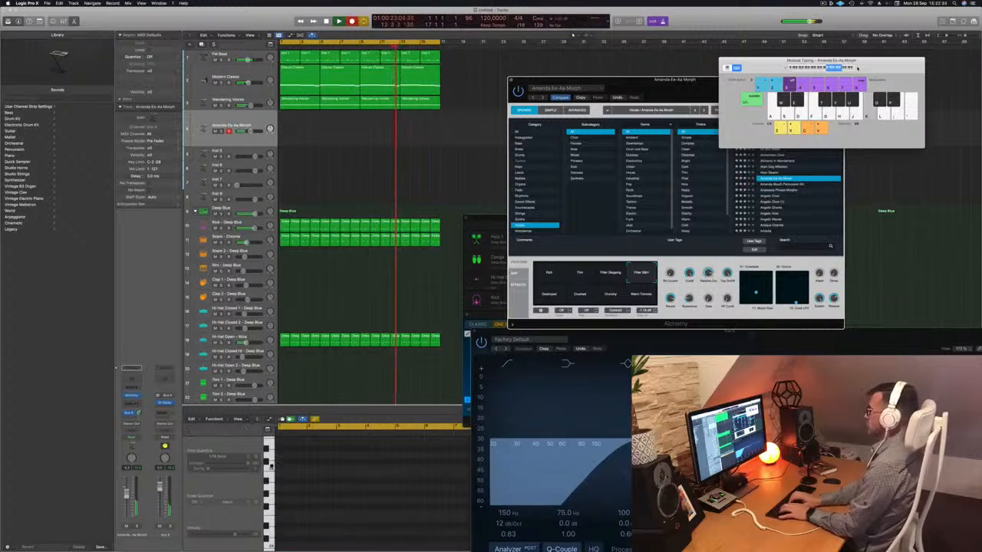
key("j")
key("h")
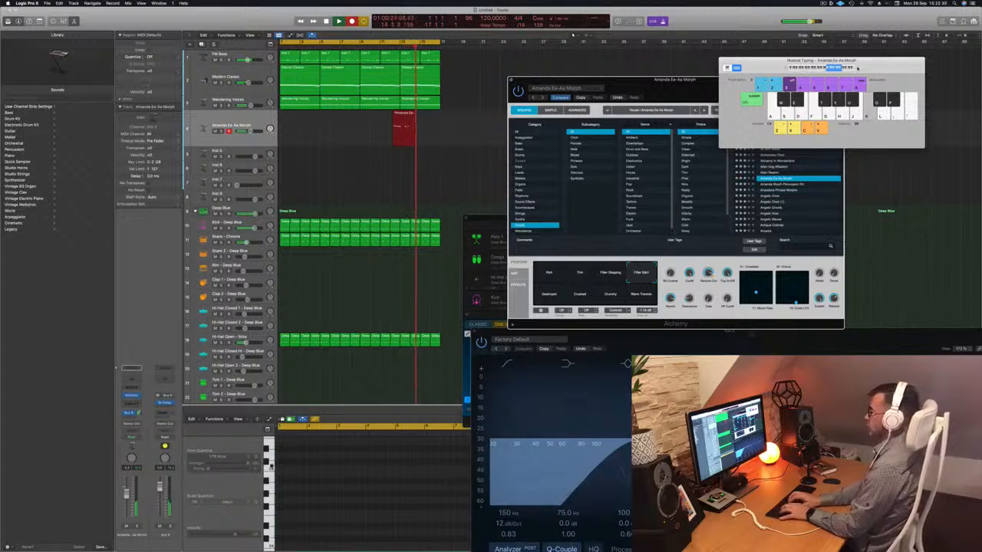
key("d")
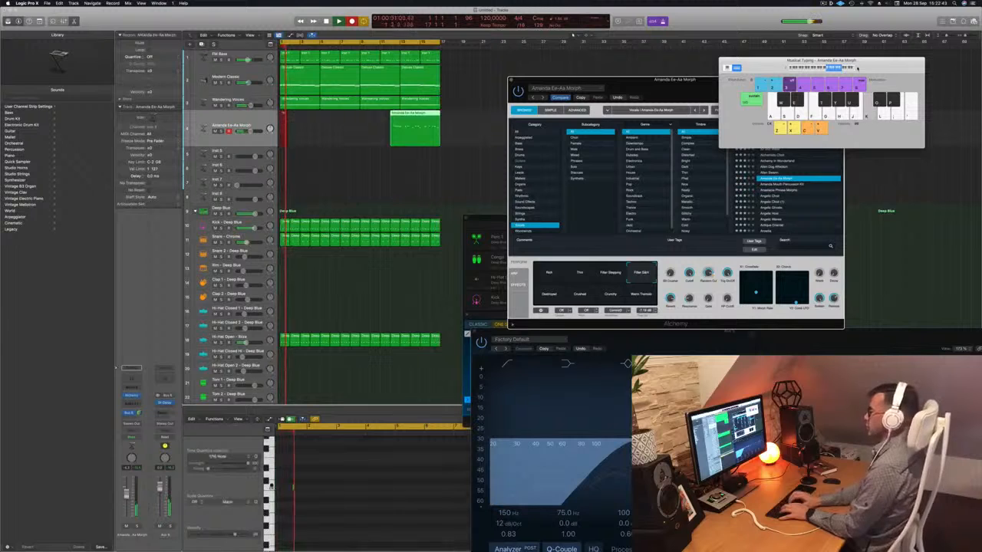
- Keep recording as the cycle restarts, playing a longer vocal melody take from the loop's beginning up to the first recorded region
key("d")
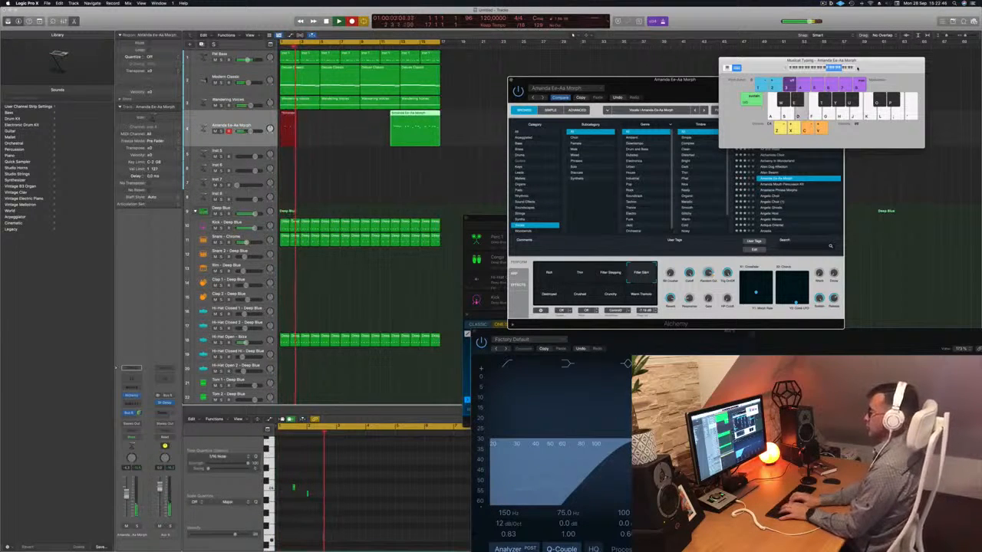
key("j")
key("d")
key("k")
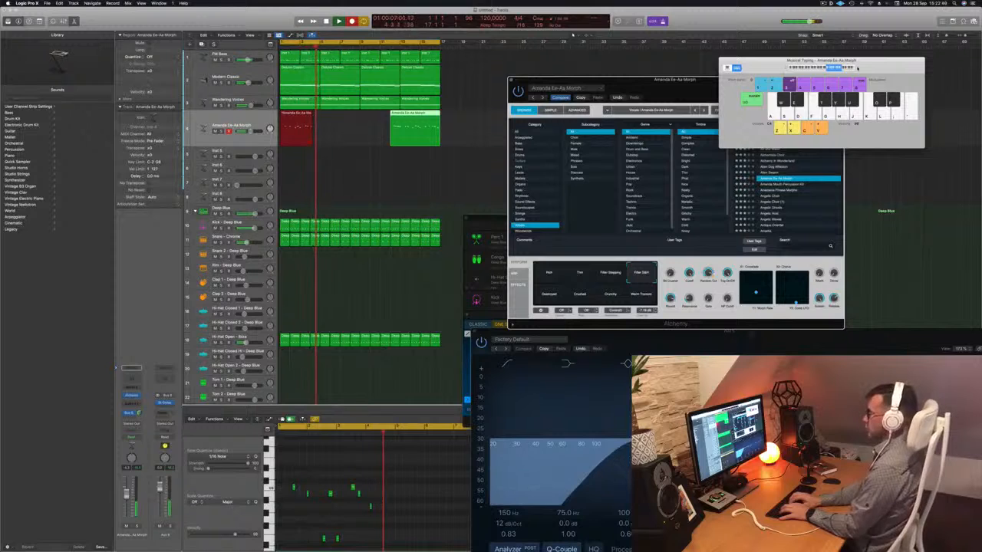
key("k")
key("j")
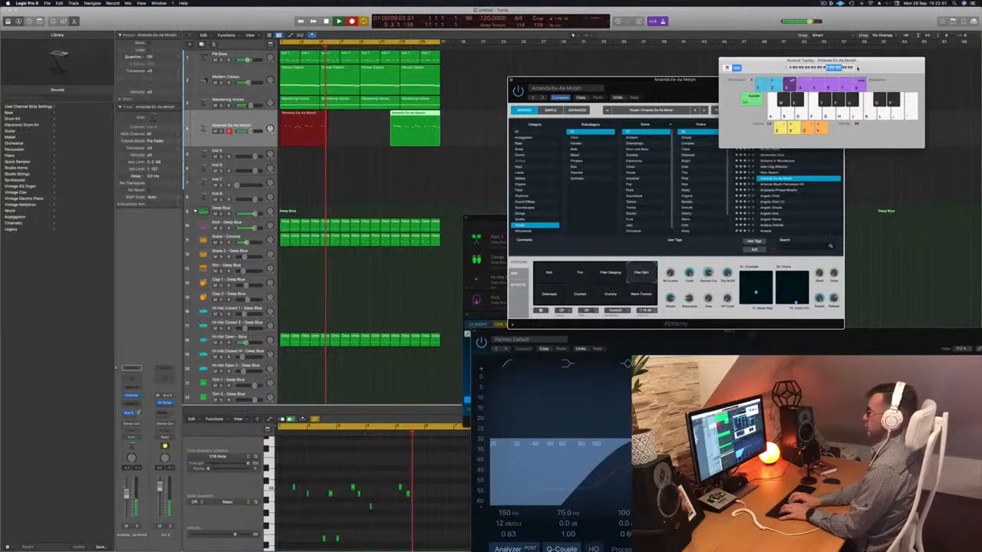
key("h")
key("d")
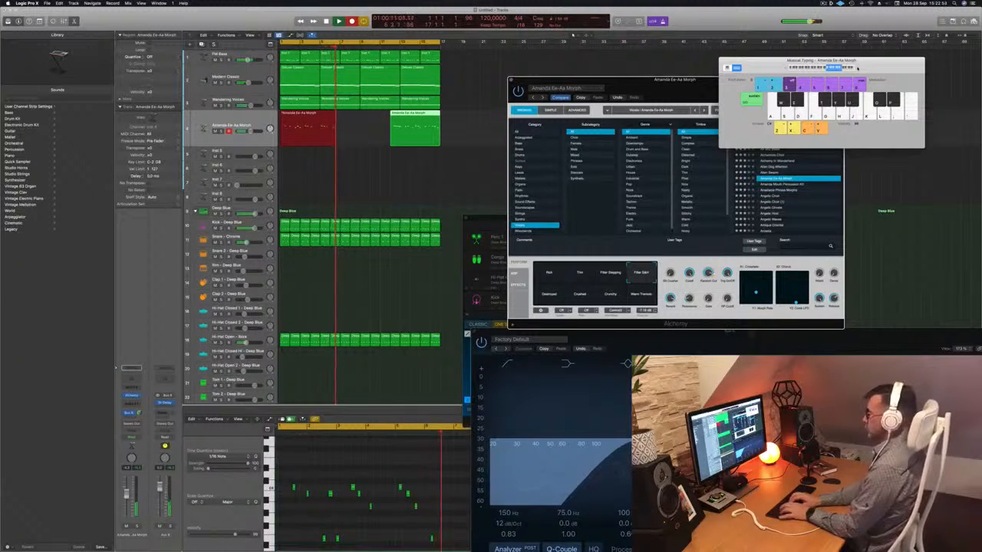
key("k")
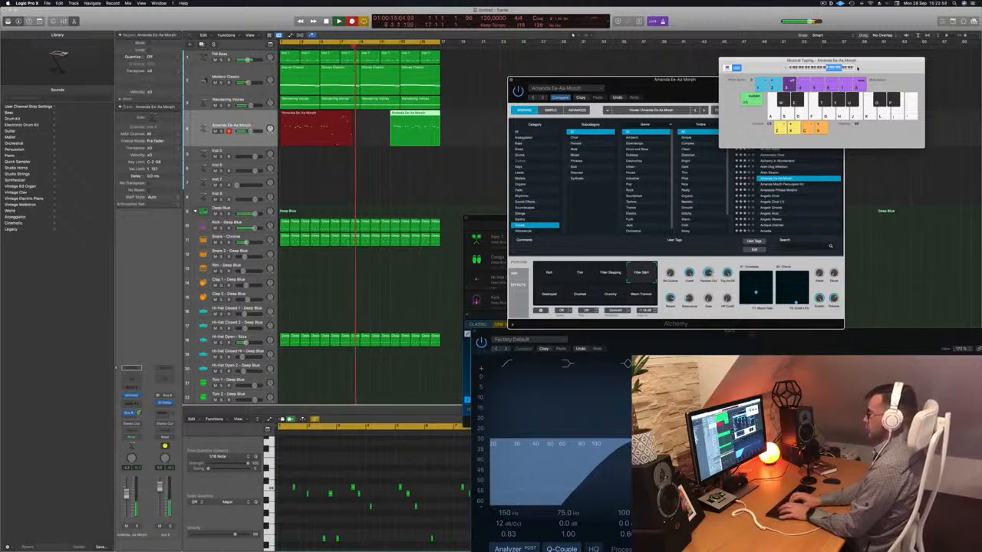
key("a")
key("d")
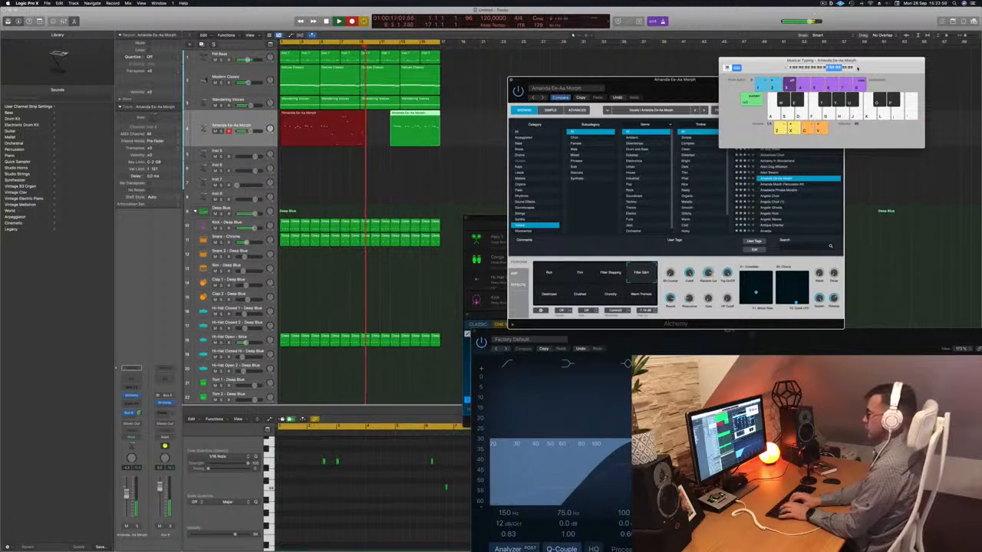
key("j")
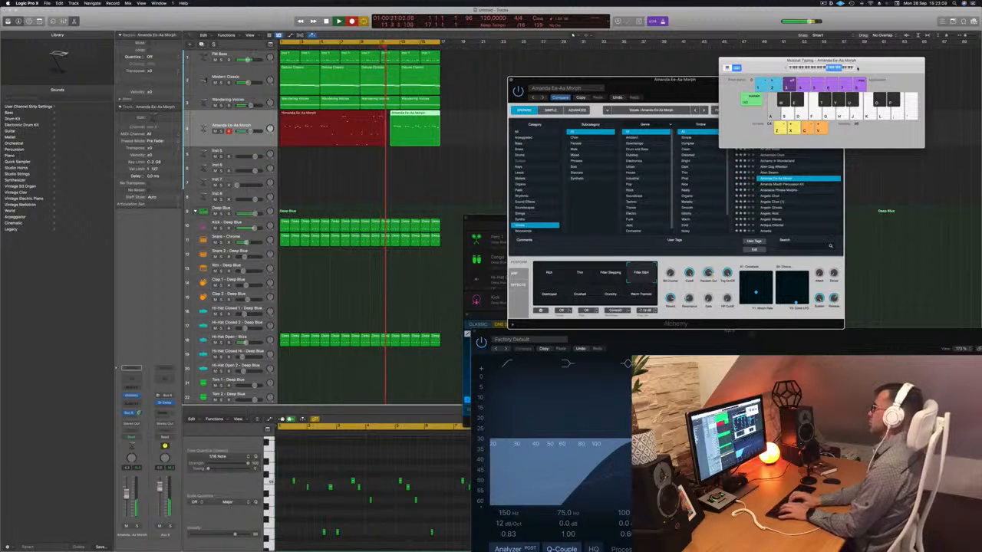
key("space")
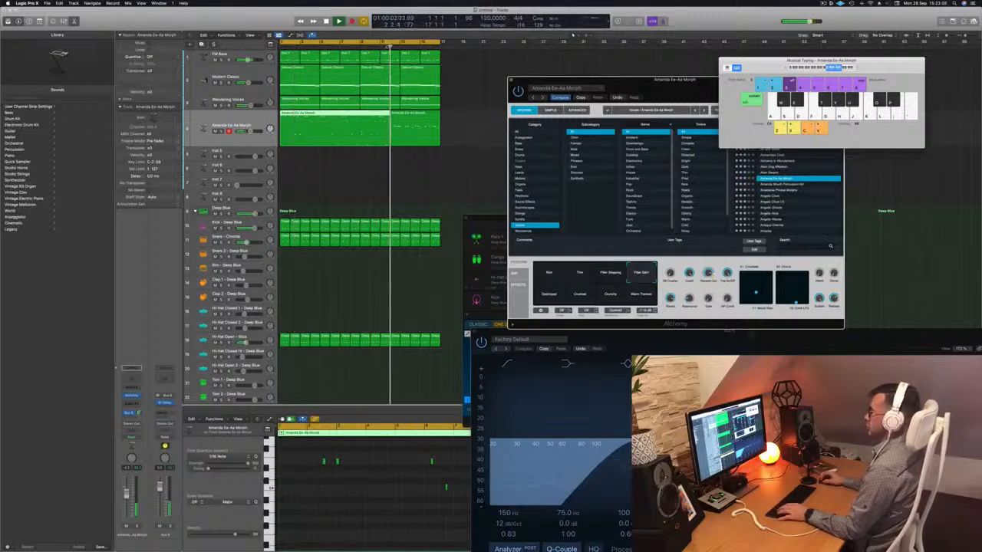
- Show the shorter melody region at the loop's end in the Piano Roll, select all its notes and play it back
left_click(421, 133)
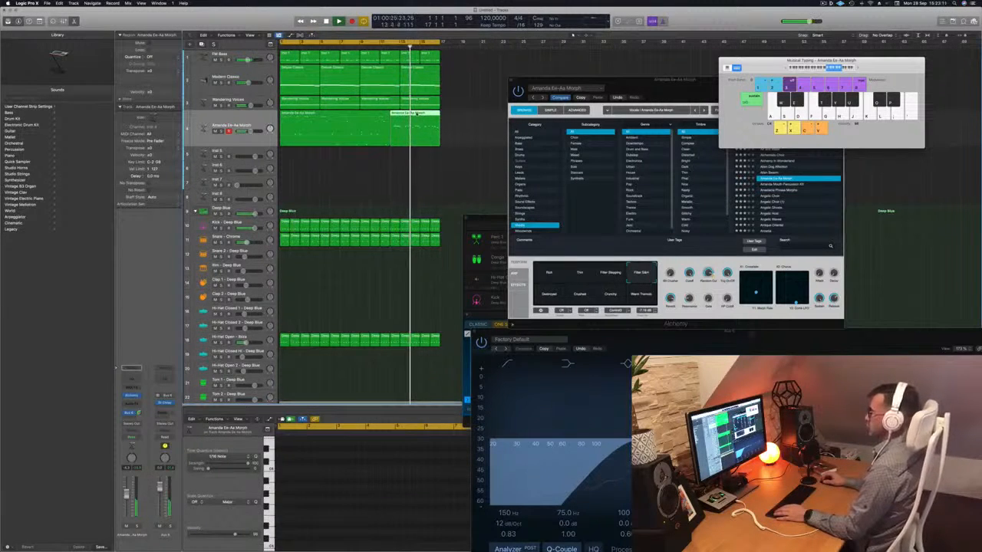
key("e")
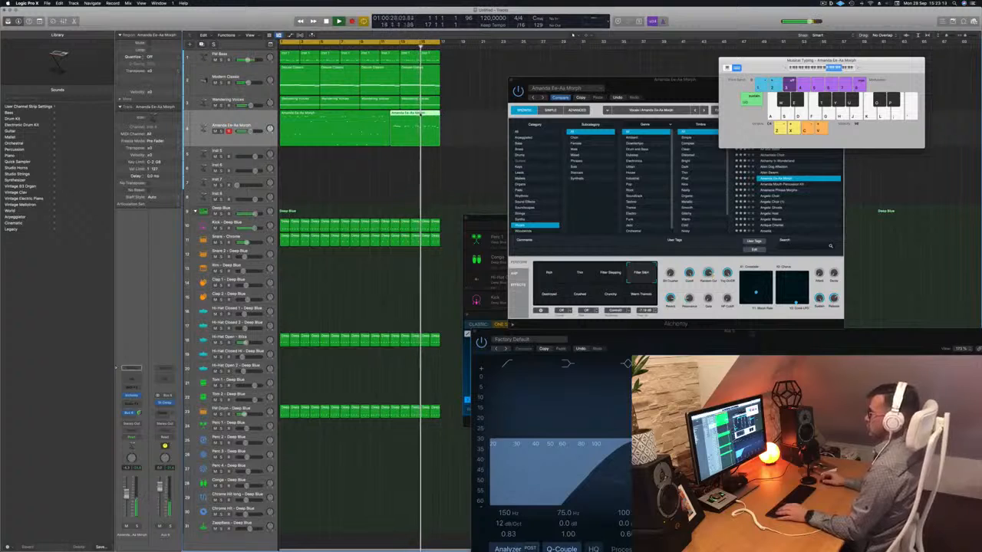
key("e")
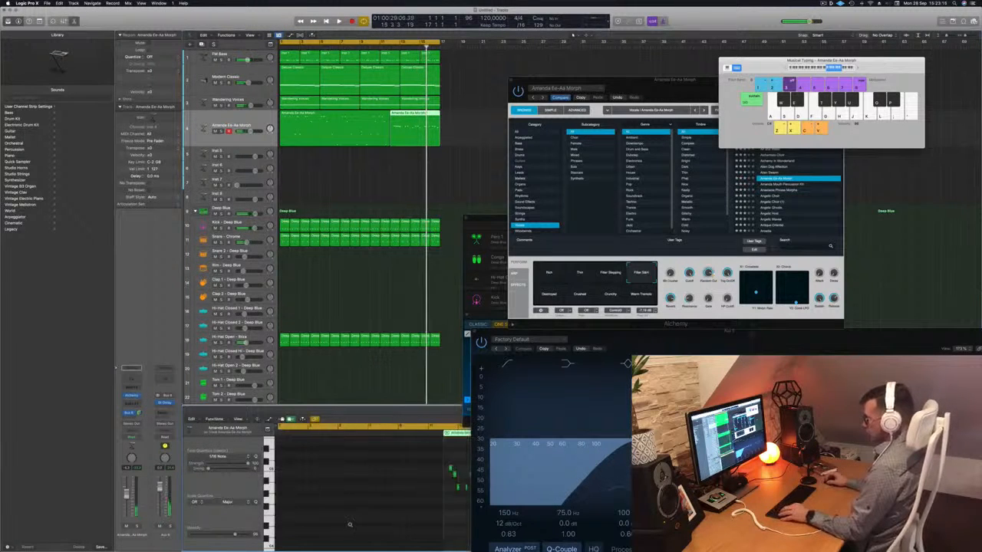
scroll(350, 525, "down", 3)
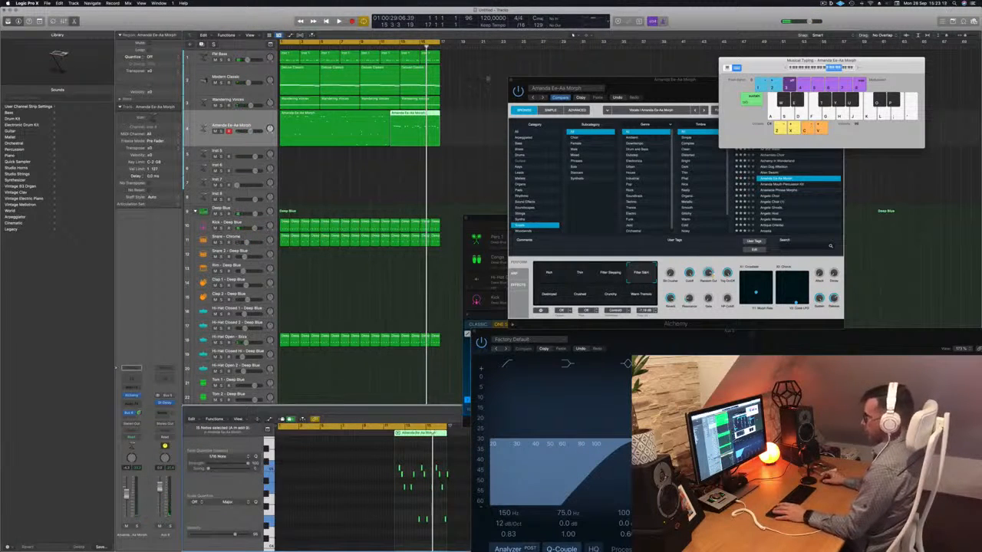
key("space")
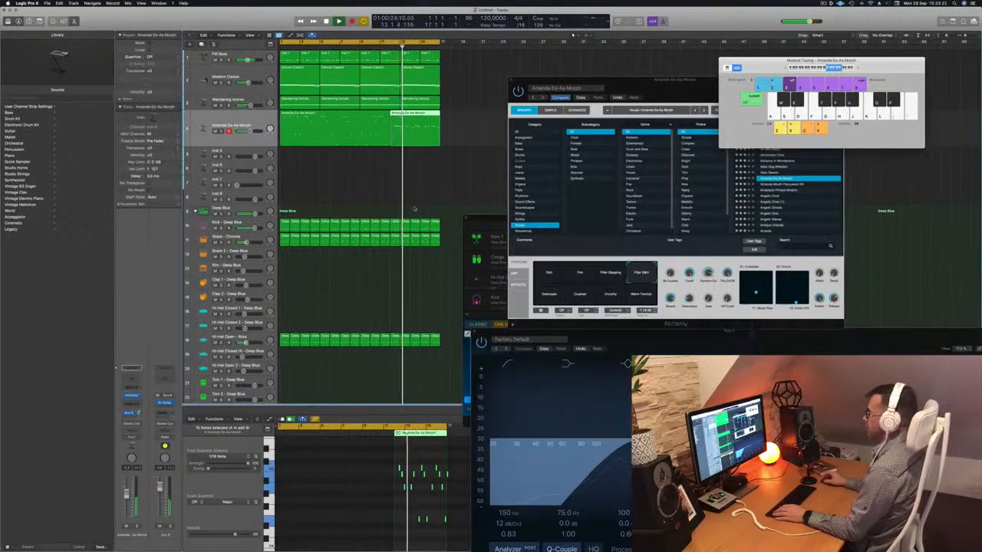
- Move the Alchemy window clear and switch the melody sound to the Anastacia Phrase Morphs preset
left_click_drag(695, 89, 672, 67)
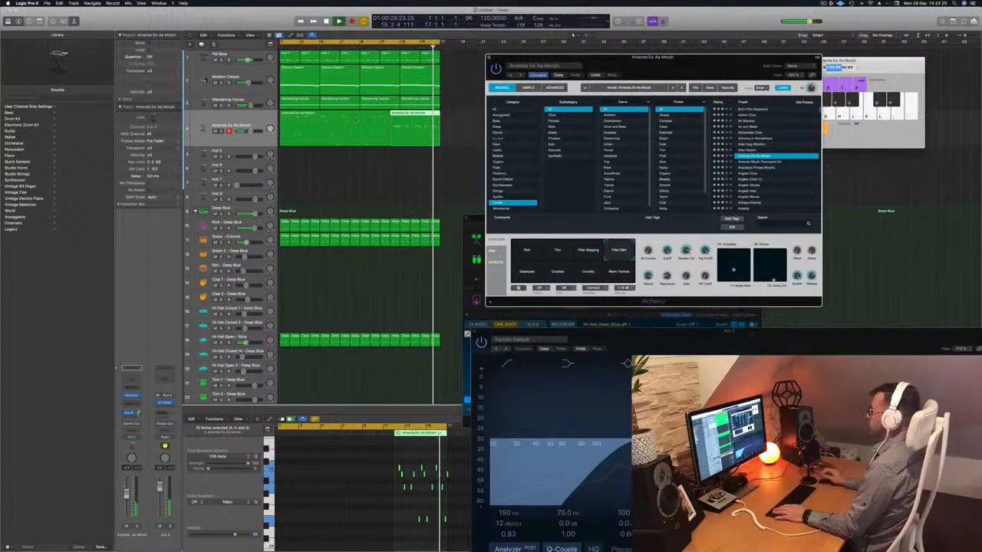
key("Down")
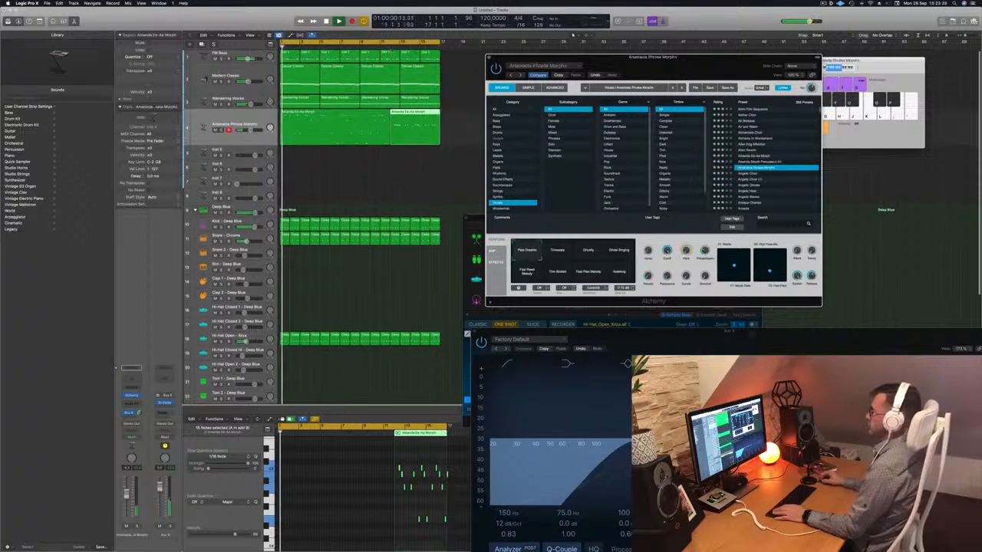
- Delete the longer melody region at the loop's beginning and bring the shorter region from the loop's end toward the start
left_click(323, 127)
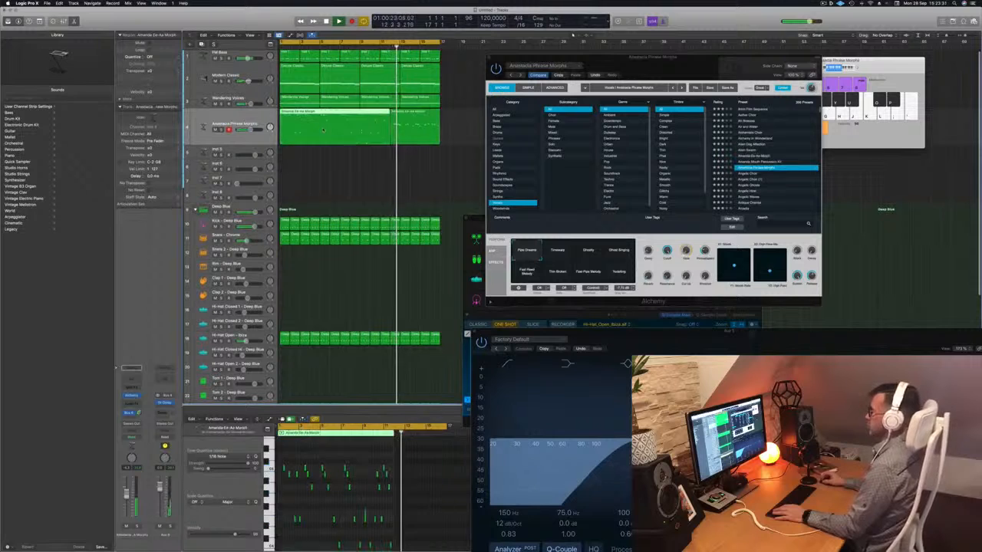
key("Delete")
left_click_drag(414, 127, 305, 127)
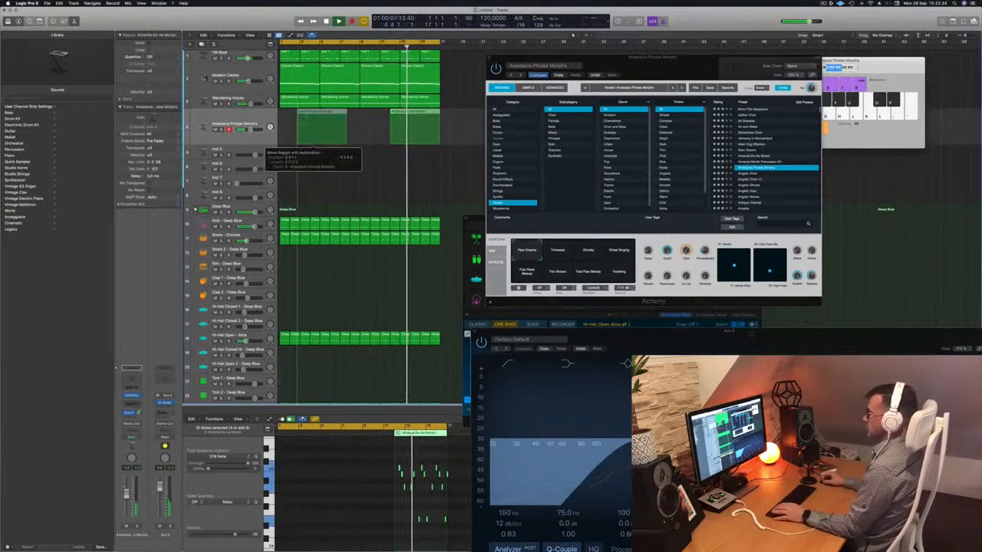
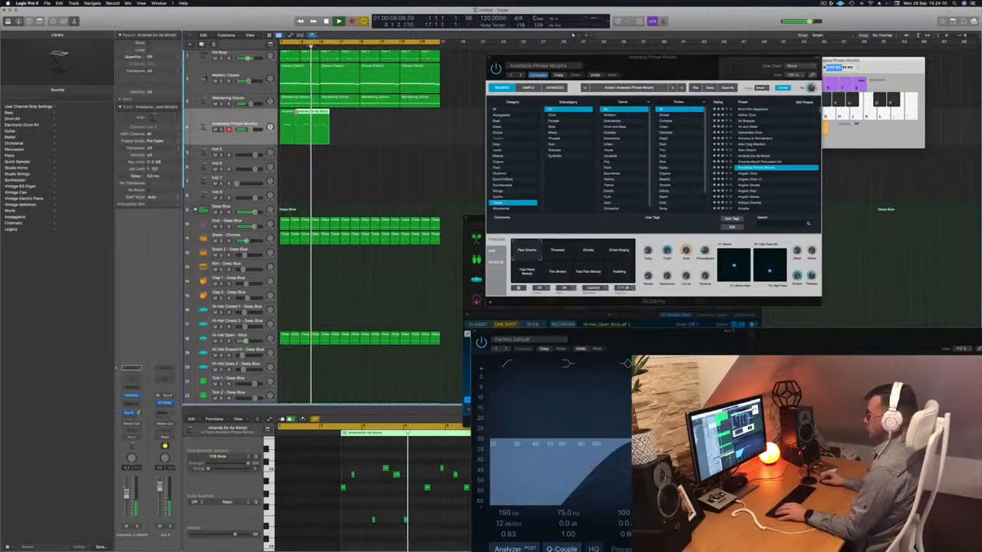
- Delete the short melody region at the loop's beginning, move the remaining region to the start of the loop and play it
key("Return")
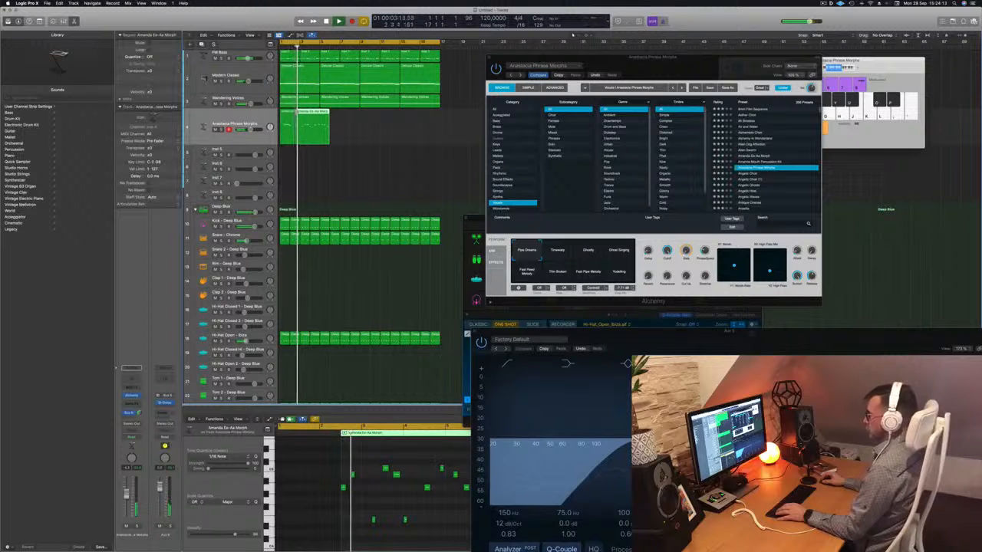
key("Return")
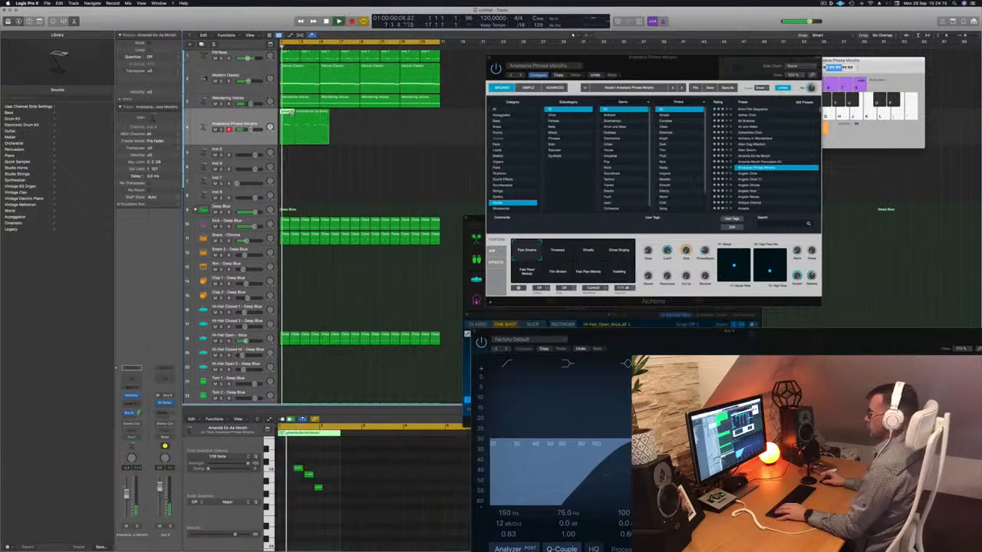
key("Delete")
left_click_drag(310, 115, 295, 116)
key("Return")
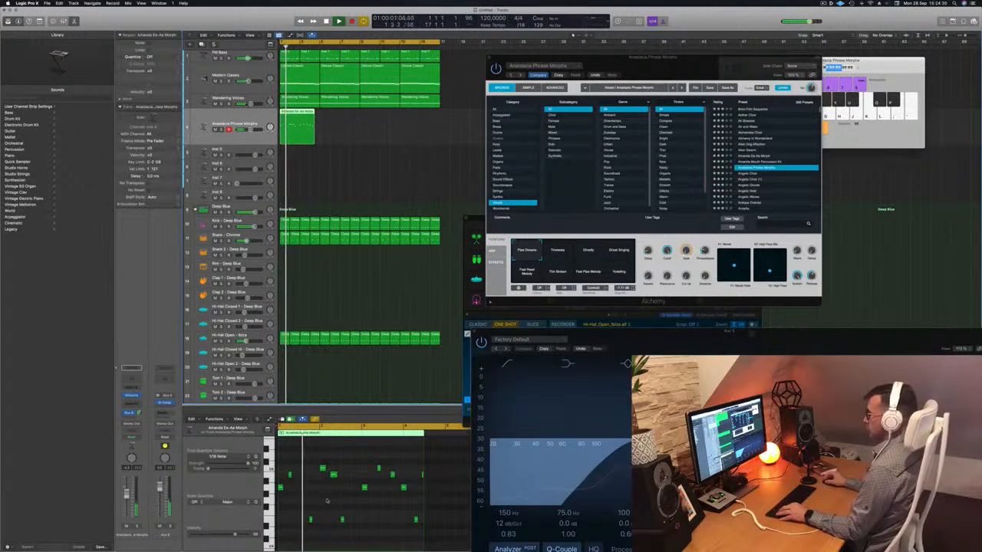
key("Return")
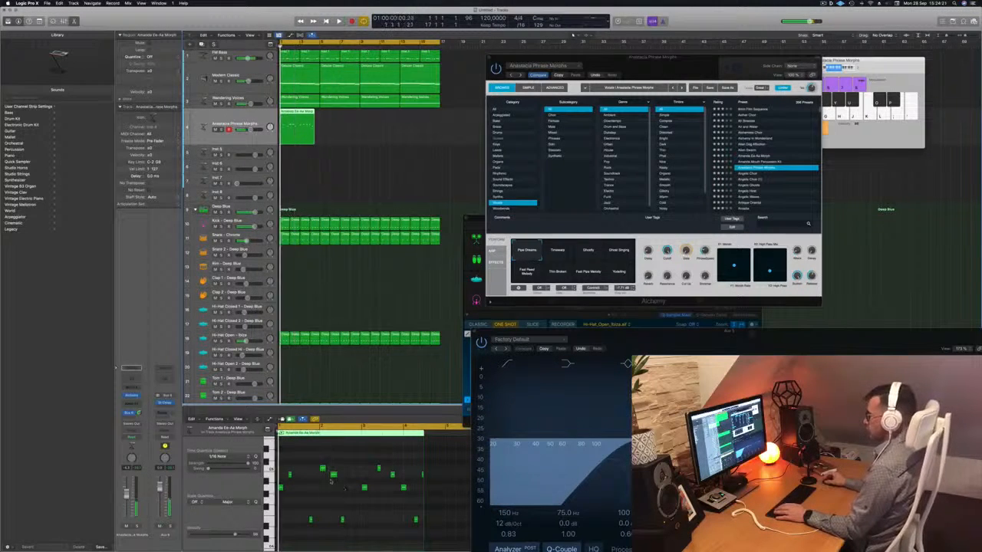
- In the Piano Roll, delete all melody notes after the first two and repeat that pair in bars 2, 3 and 4
left_click_drag(309, 464, 429, 542)
key("Delete")
key("space")
key("Return")
key("space")
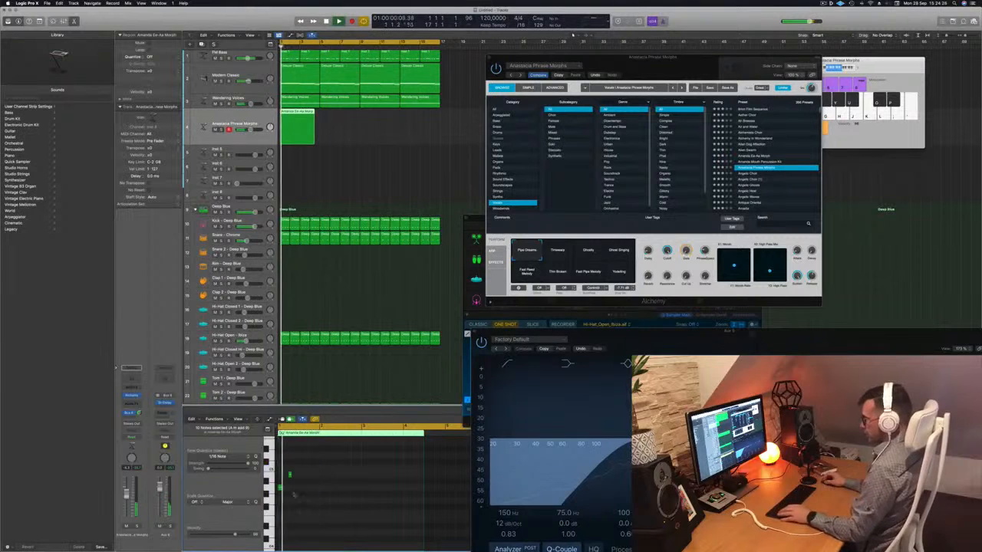
left_click_drag(322, 465, 365, 492)
key("Return")
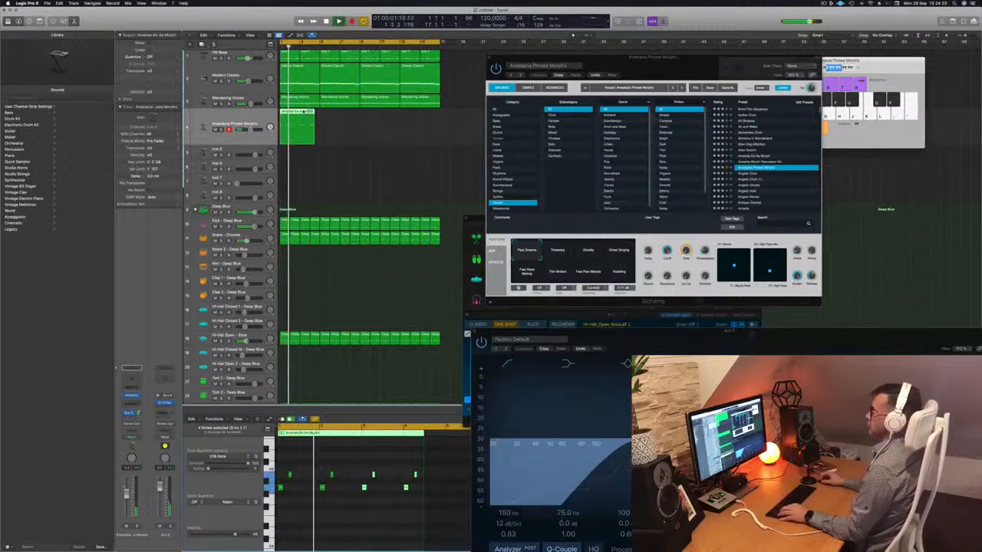
- Copy the four-bar melody region along its track until four consecutive regions fill the whole loop
left_click_drag(307, 123, 369, 124)
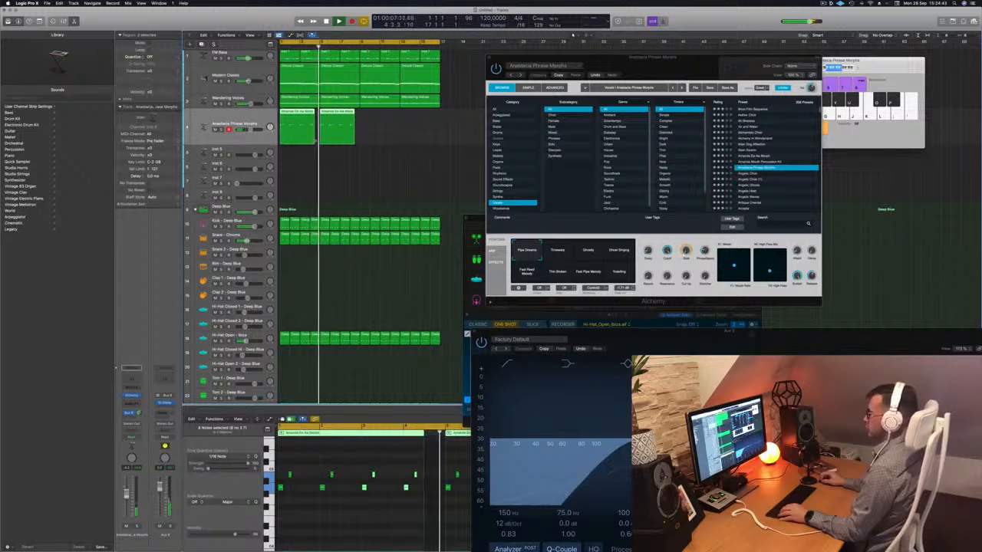
left_click_drag(315, 141, 383, 124)
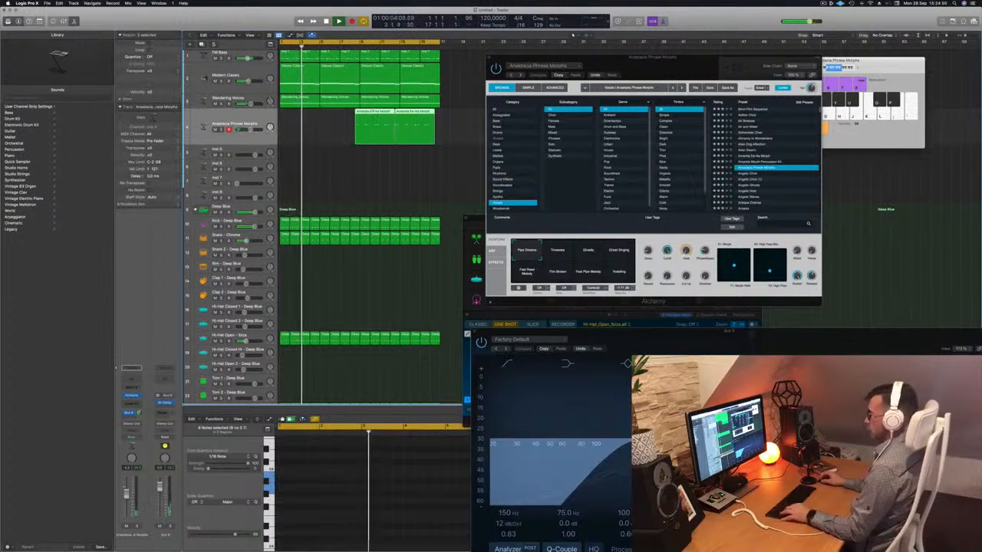
key("super+z")
left_click_drag(305, 120, 386, 121)
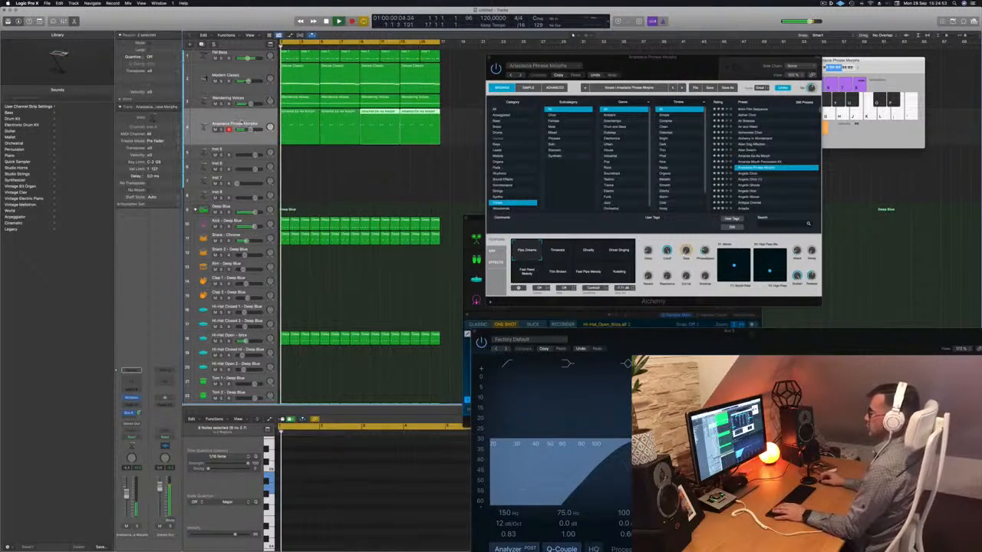
- During playback, audition each of the other Alchemy performance snapshots of Anastacia Phrase Morphs after Pipe Dreams
left_click(565, 252)
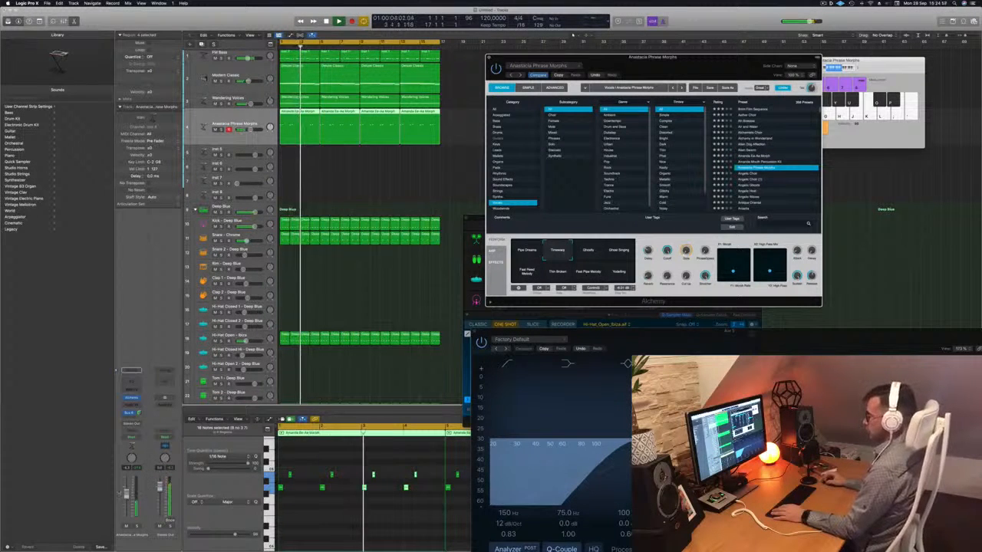
left_click(572, 35)
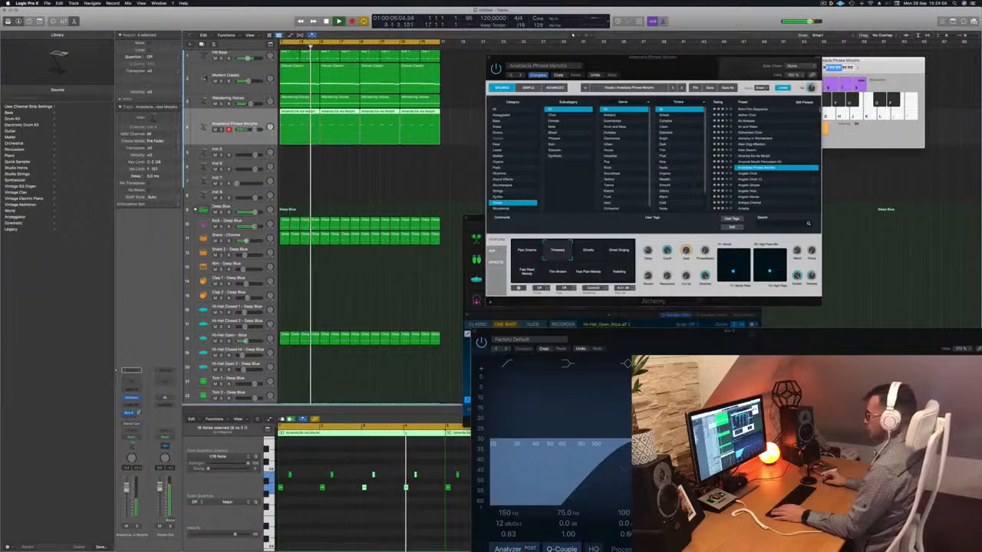
left_click(583, 254)
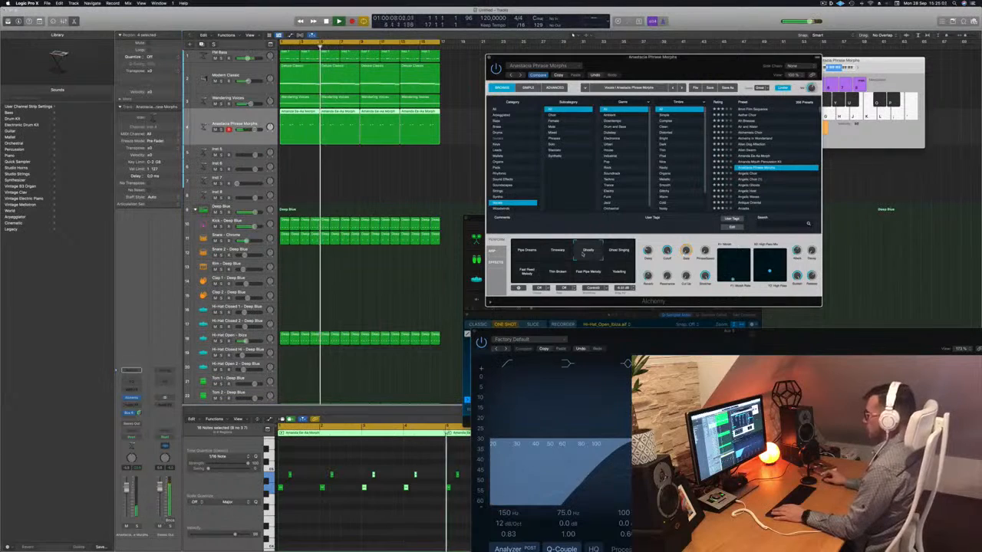
left_click(627, 253)
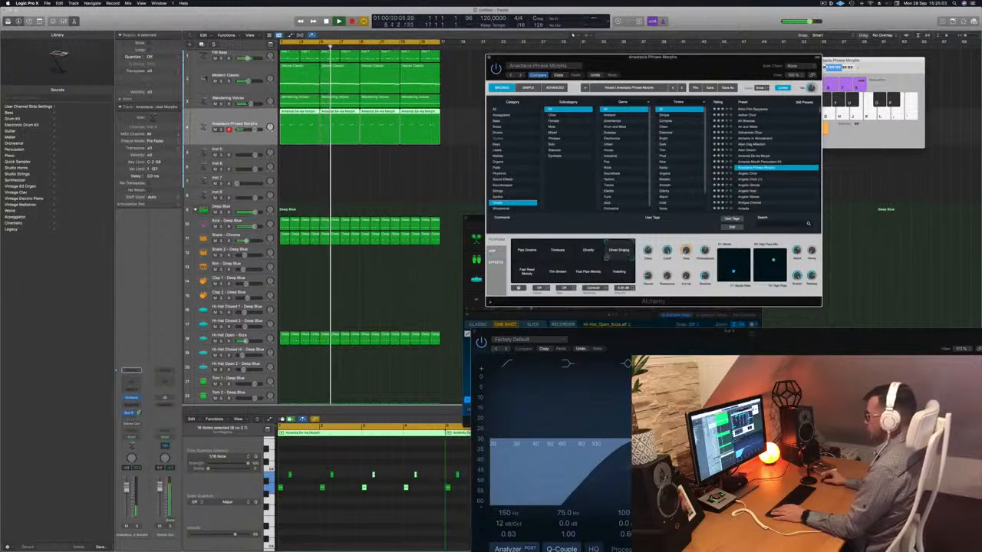
left_click(529, 271)
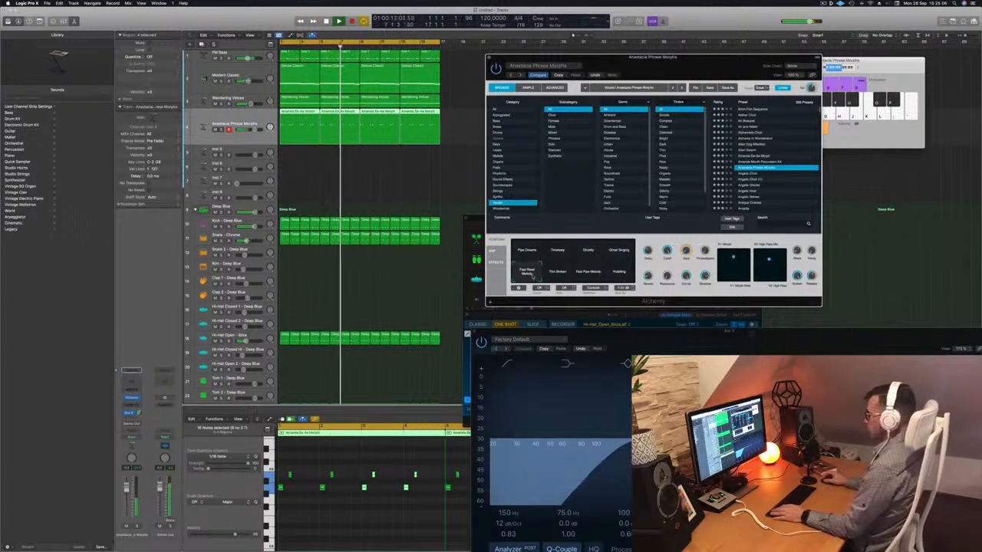
left_click(566, 273)
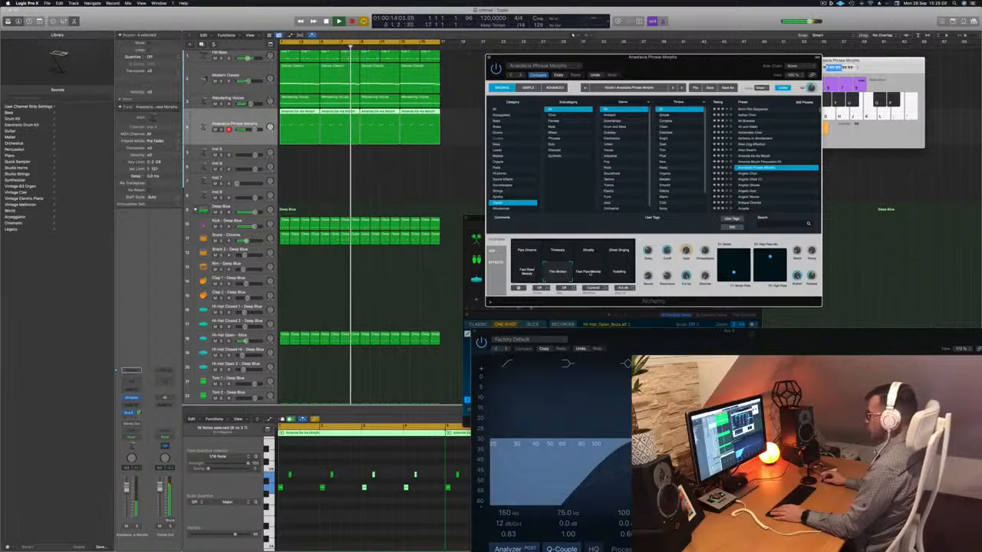
left_click(591, 273)
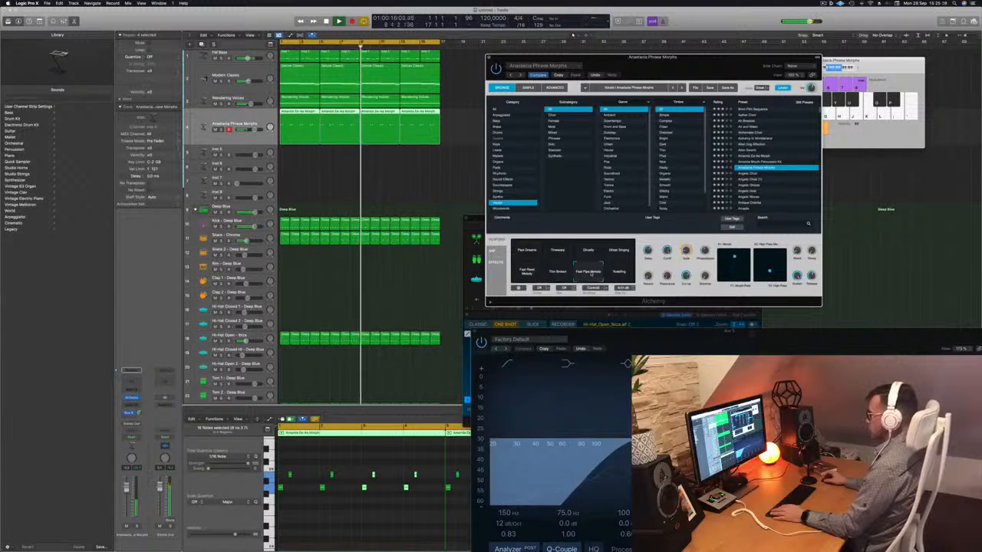
left_click(614, 273)
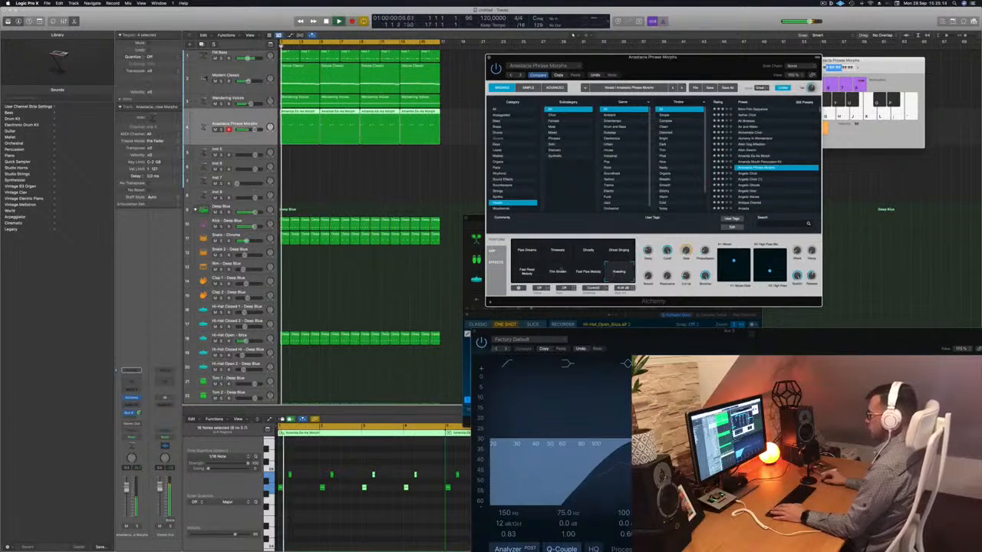
- Solo the melody track, compare the first three Alchemy snapshots and settle on the second one, next to Pipe Dreams
left_click(556, 251)
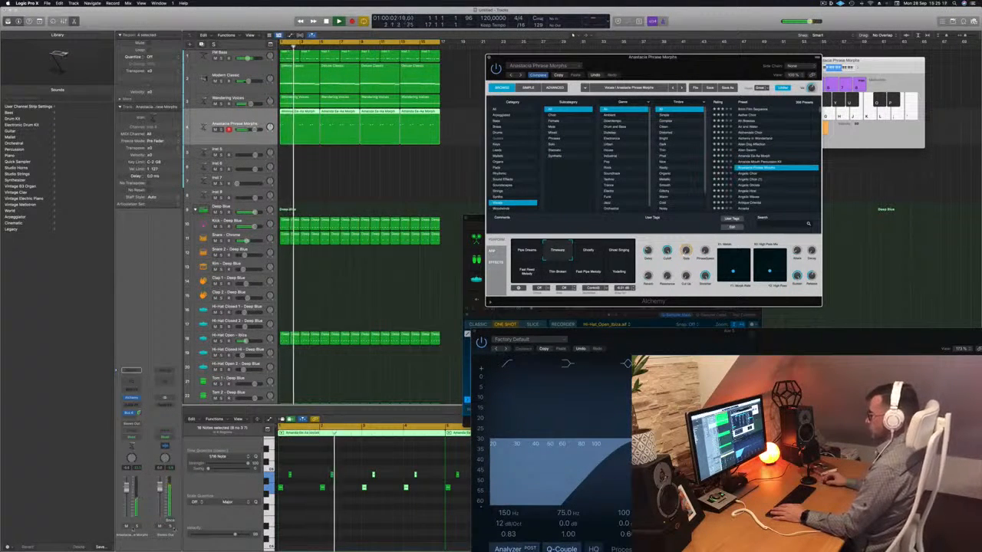
key("s")
left_click(526, 250)
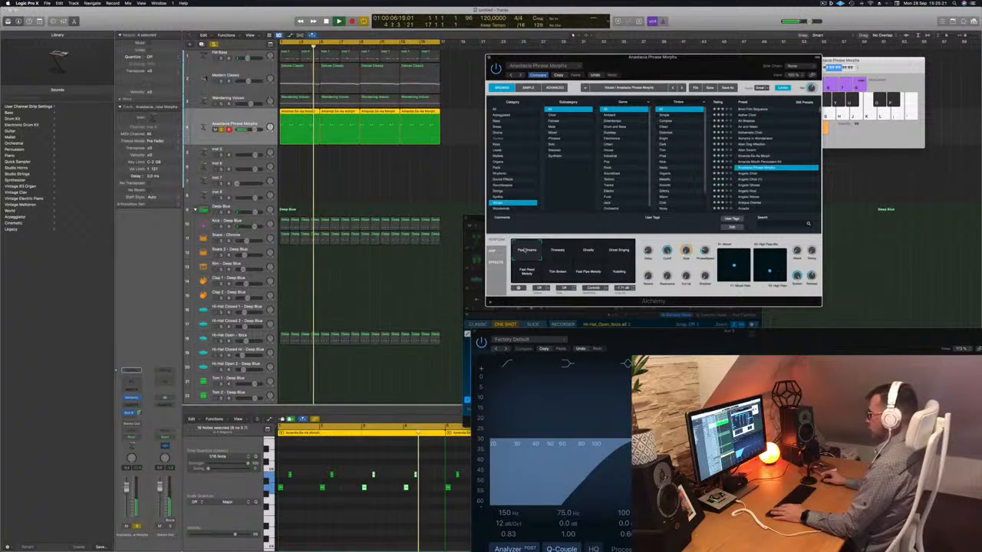
left_click(559, 251)
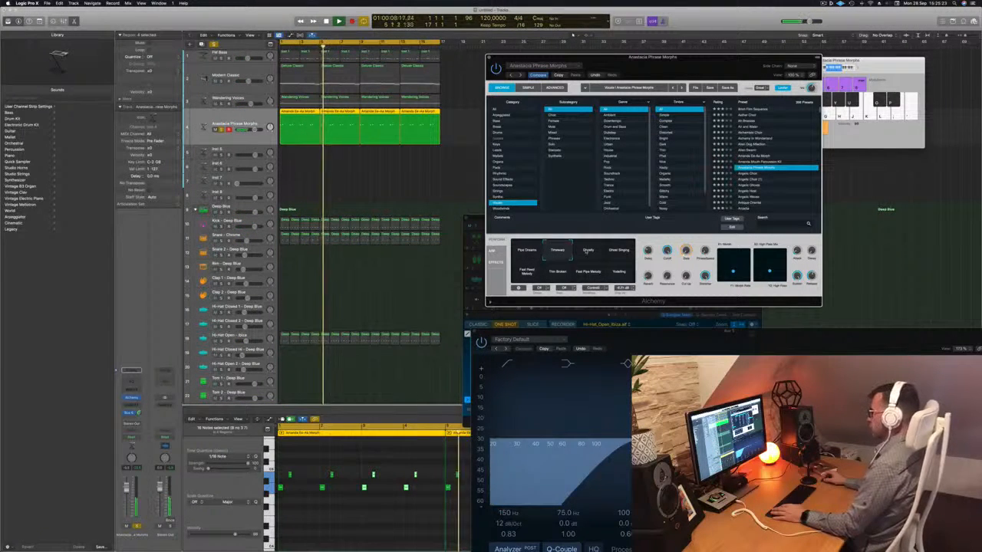
left_click(588, 251)
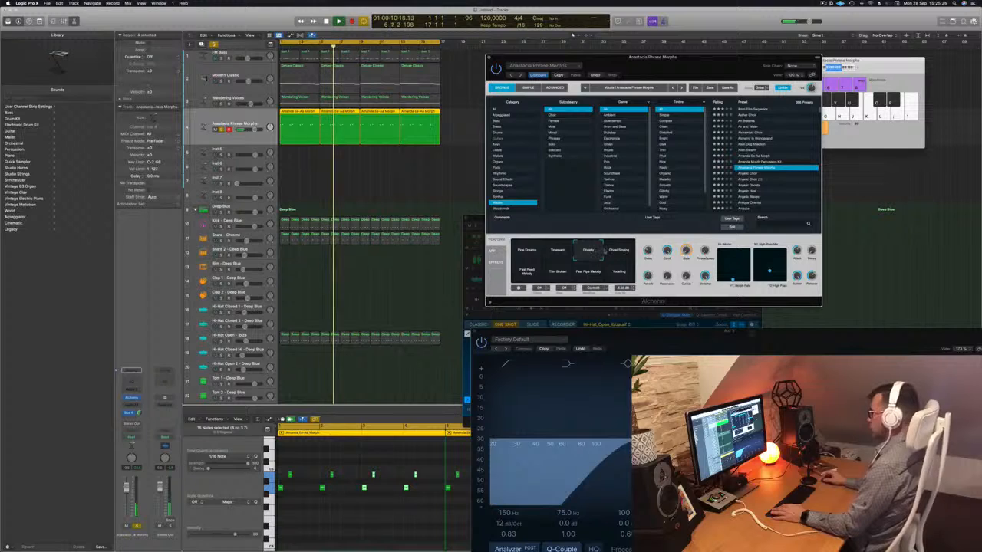
left_click(559, 253)
key("Return")
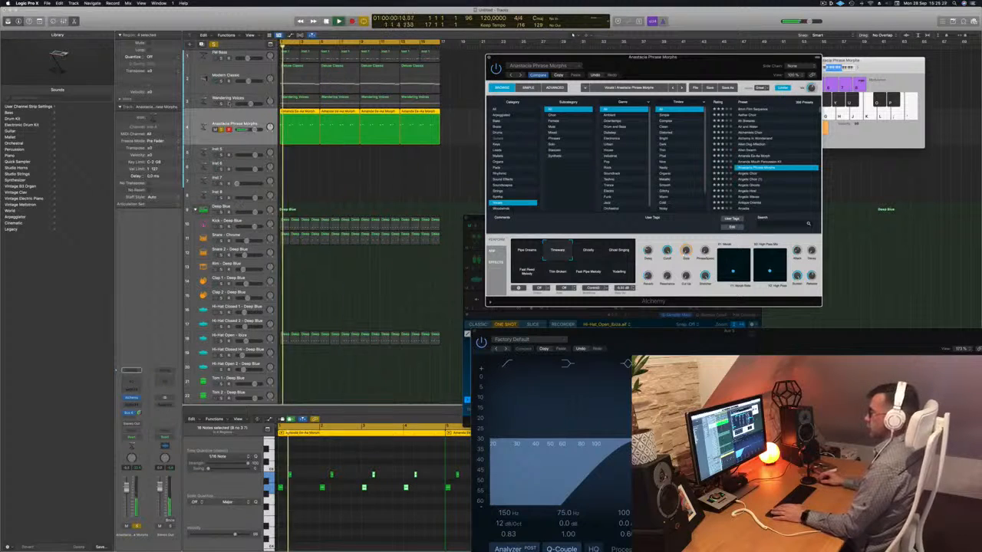
- Take the melody track out of solo and close its Alchemy window
key("super+a")
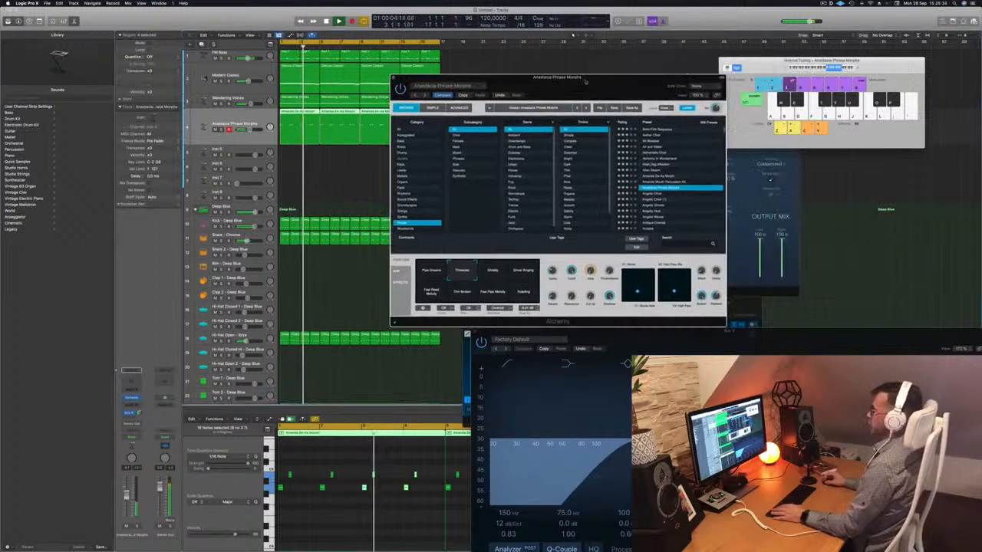
left_click_drag(489, 58, 393, 79)
left_click(395, 79)
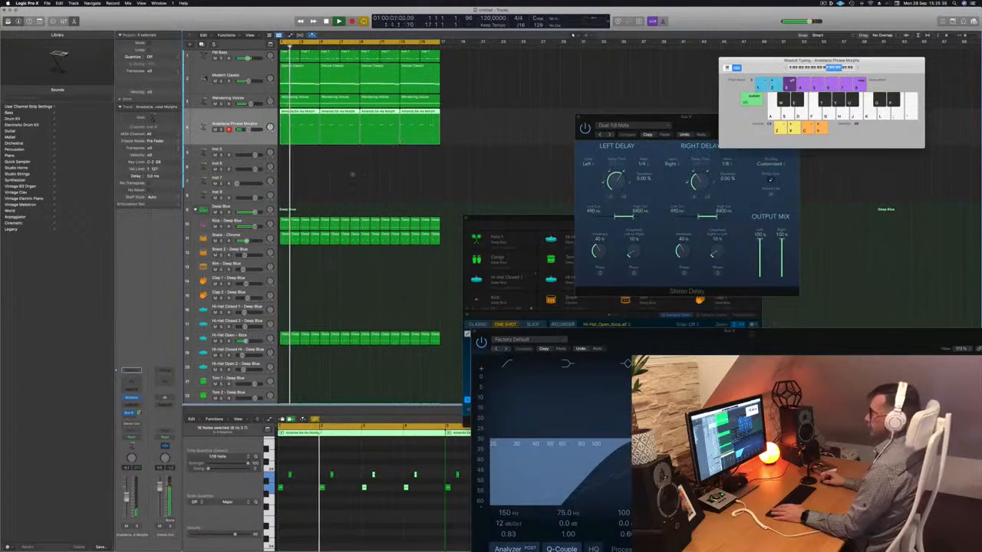
- Stop playback, copy the first electric piano chord region onto the Inst 5 track, make that track taller and play from the start
left_click(303, 72)
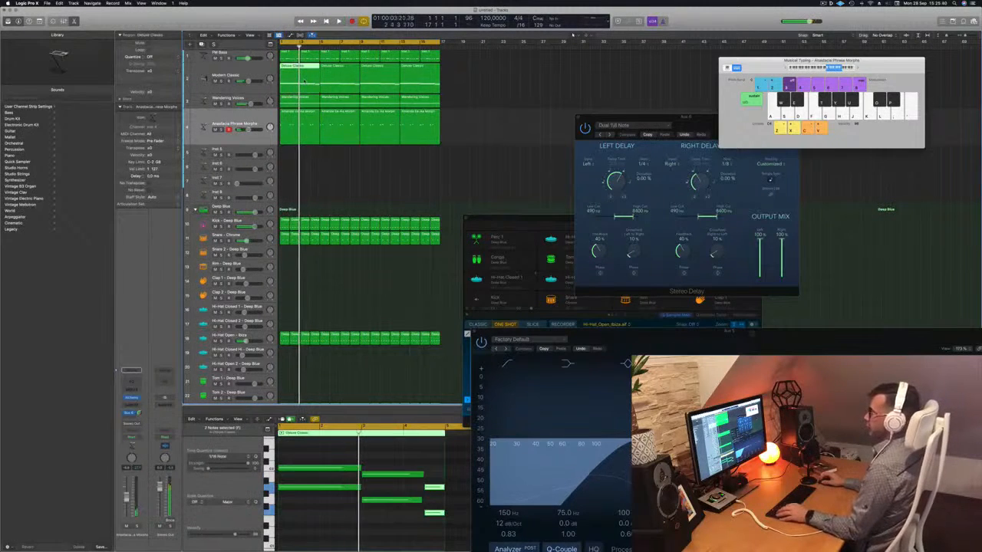
key("space")
left_click_drag(303, 73, 302, 159)
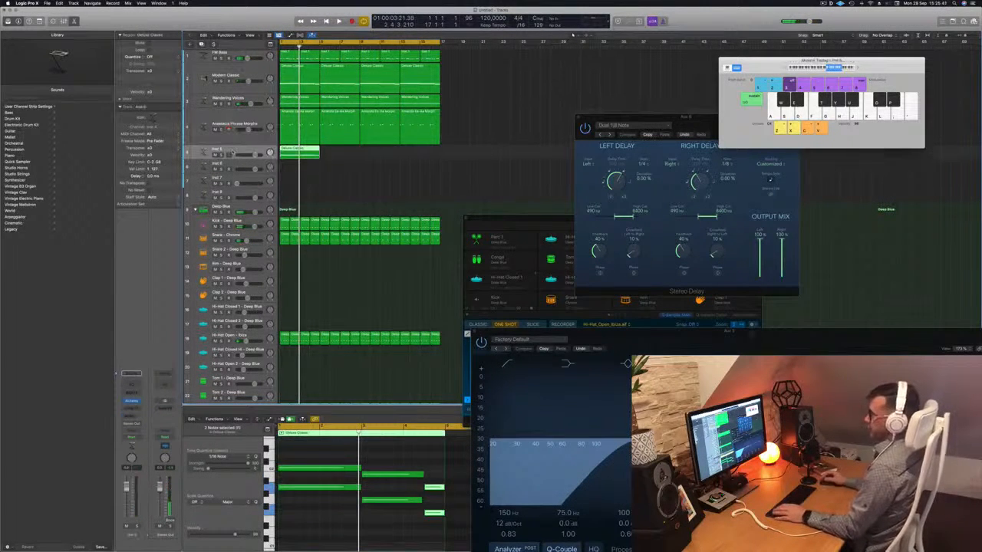
key("ctrl+z")
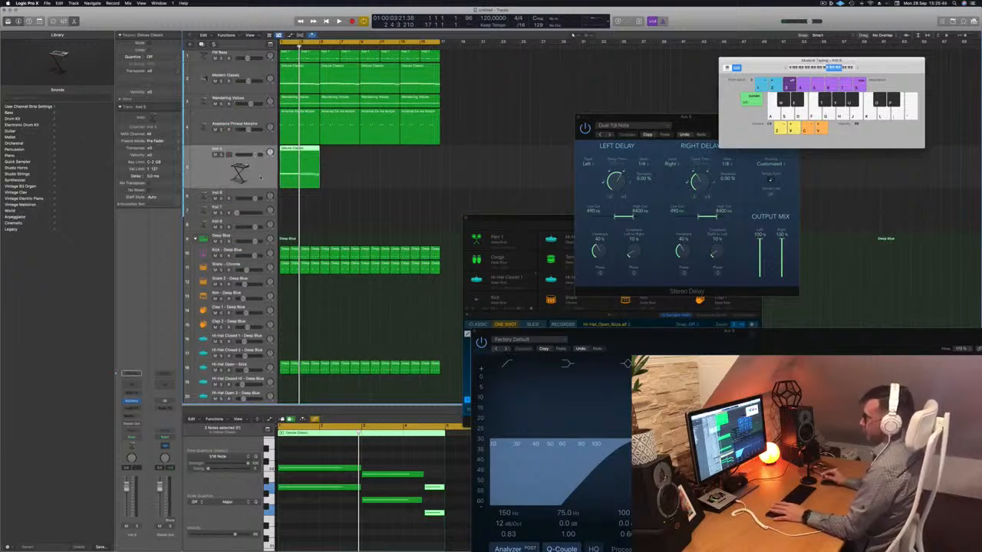
key("Return")
key("space")
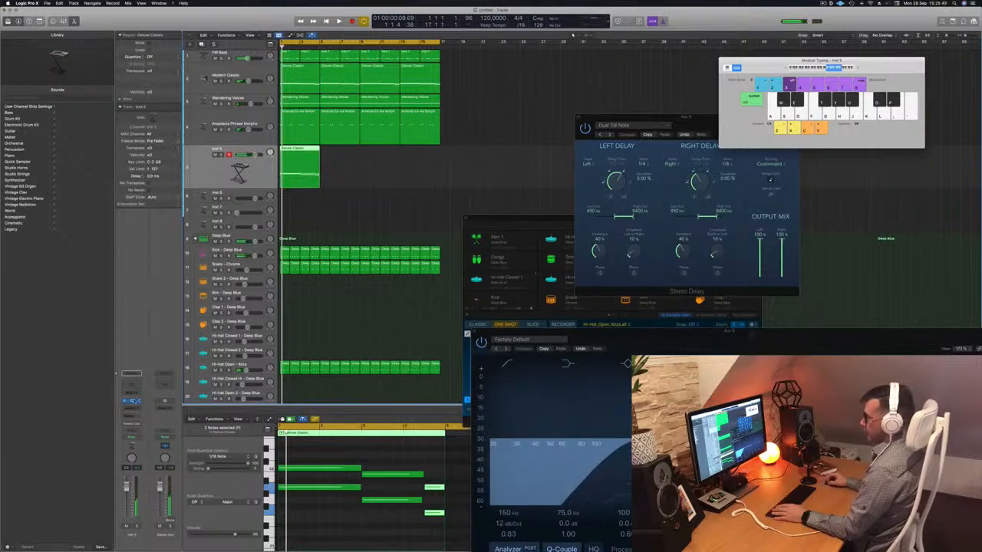
- Open Alchemy on the Inst 5 track, load 1970s Analog Arp from the Arpeggiated category and play the loop
left_click(134, 401)
left_click_drag(532, 83, 562, 94)
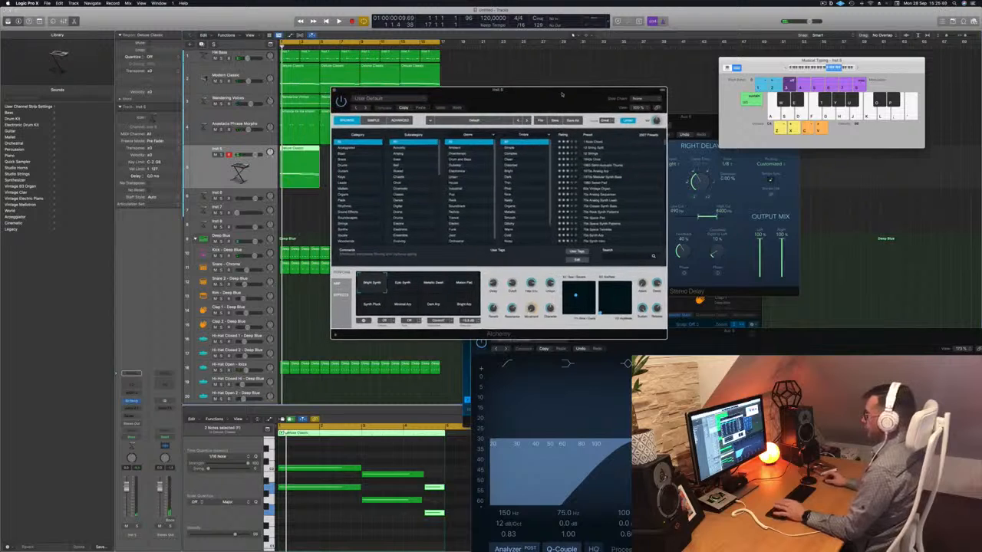
left_click(359, 149)
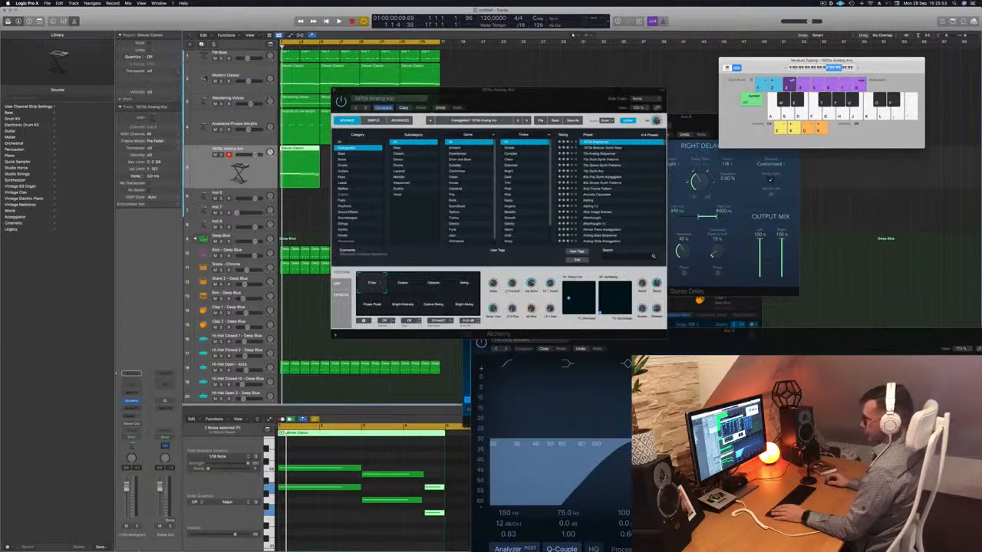
key("space")
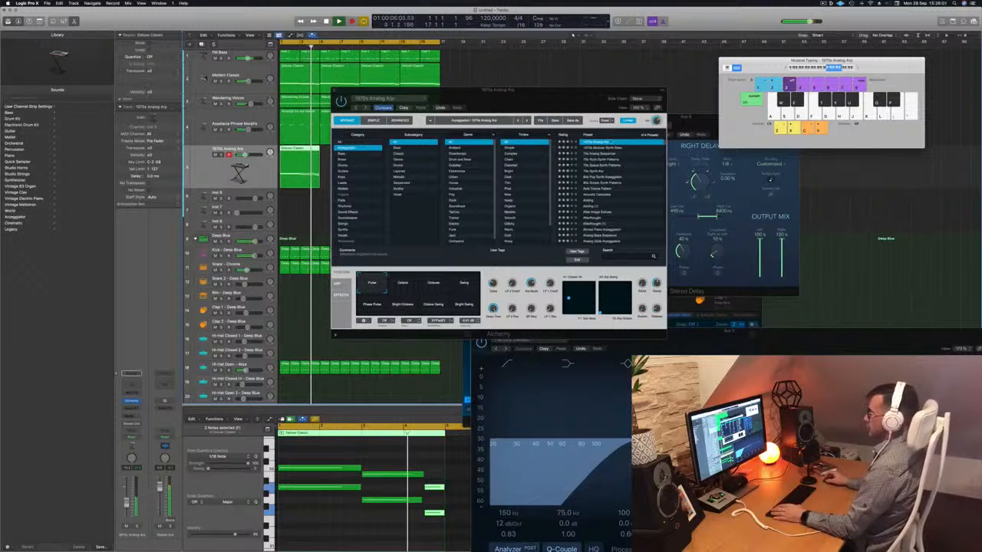
- Audition the Octave, Phase Pulse and Swing snapshots of the 1970s Analog Arp preset
left_click(403, 285)
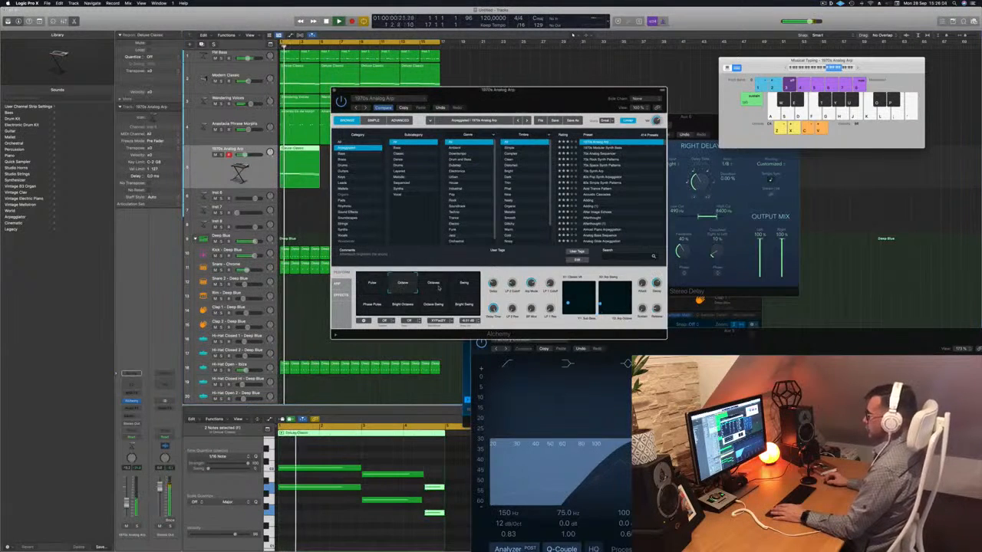
left_click(372, 304)
left_click(464, 285)
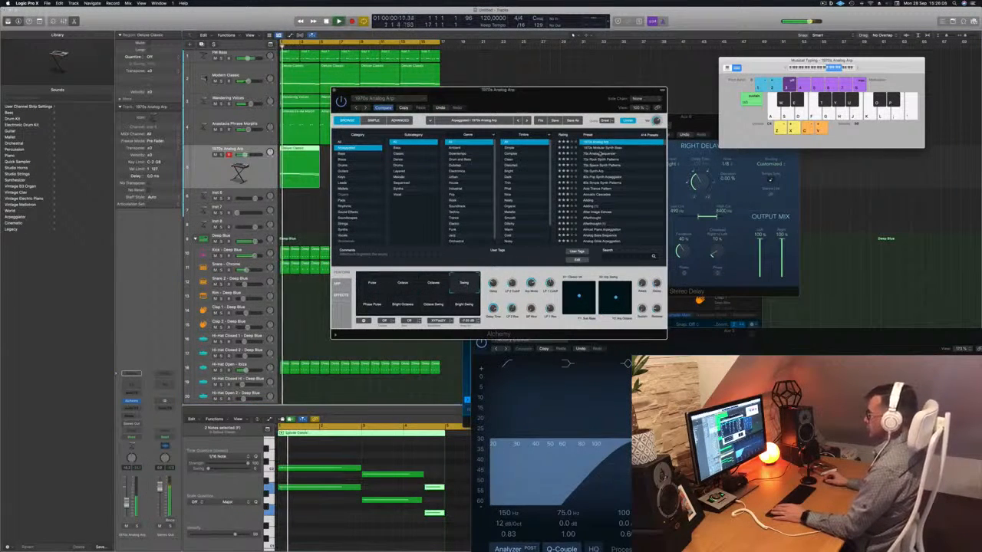
- Try further arpeggiated presets on the chords, including 80s Pop Synth Arpeggiator, ending on 80s Simple Synth Patterns
left_click(602, 154)
left_click(593, 177)
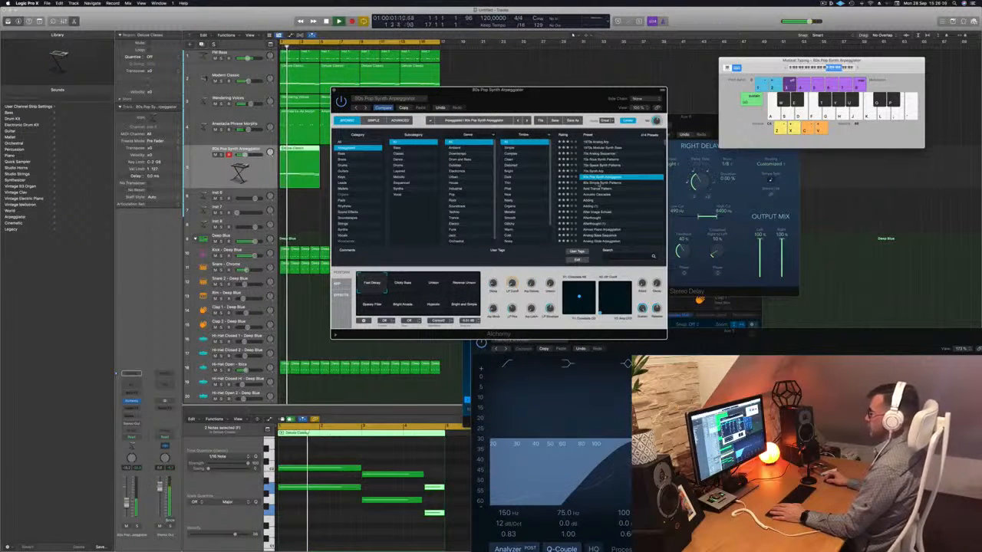
left_click(602, 182)
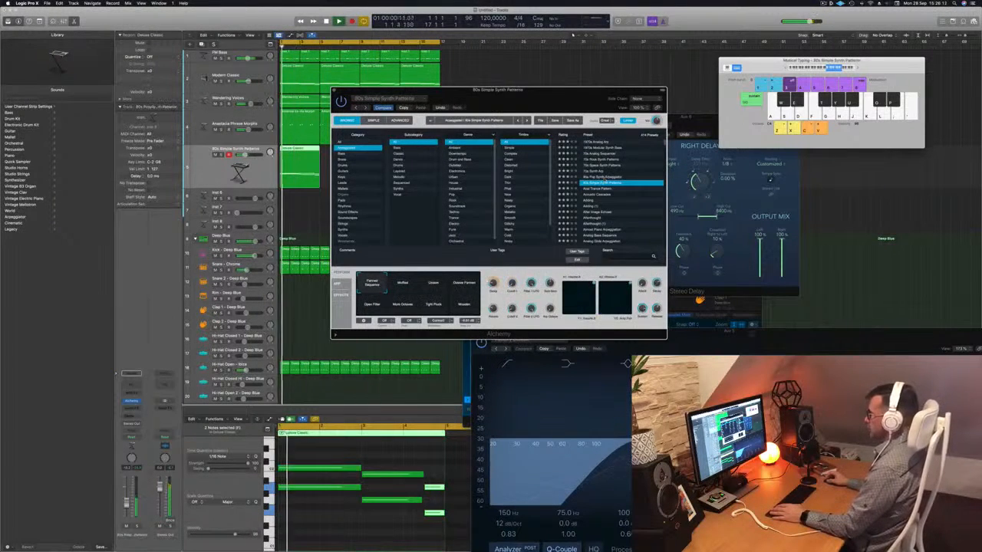
- Load the Acoustic Cascades preset and audition its tremolo and ambient snapshots on the chords
left_click(597, 195)
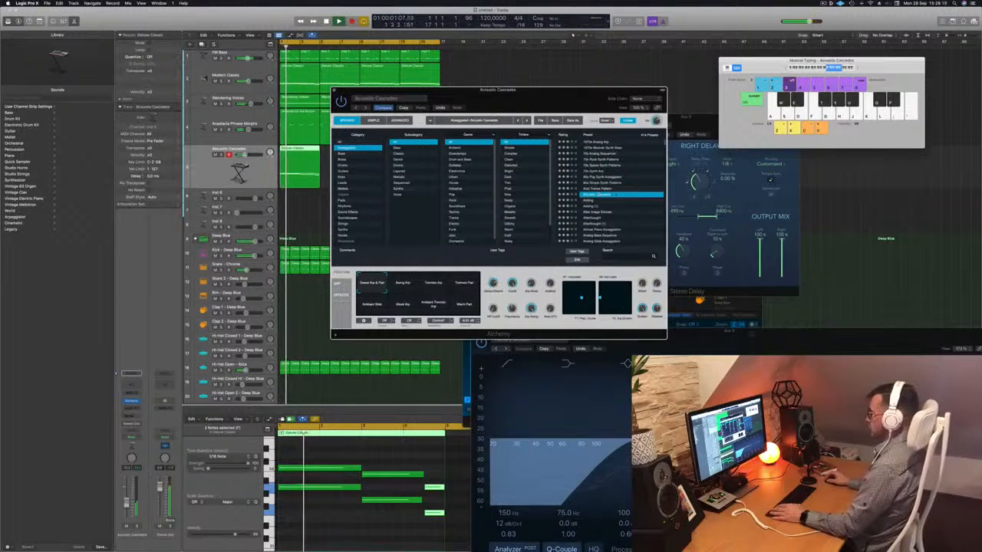
left_click(433, 286)
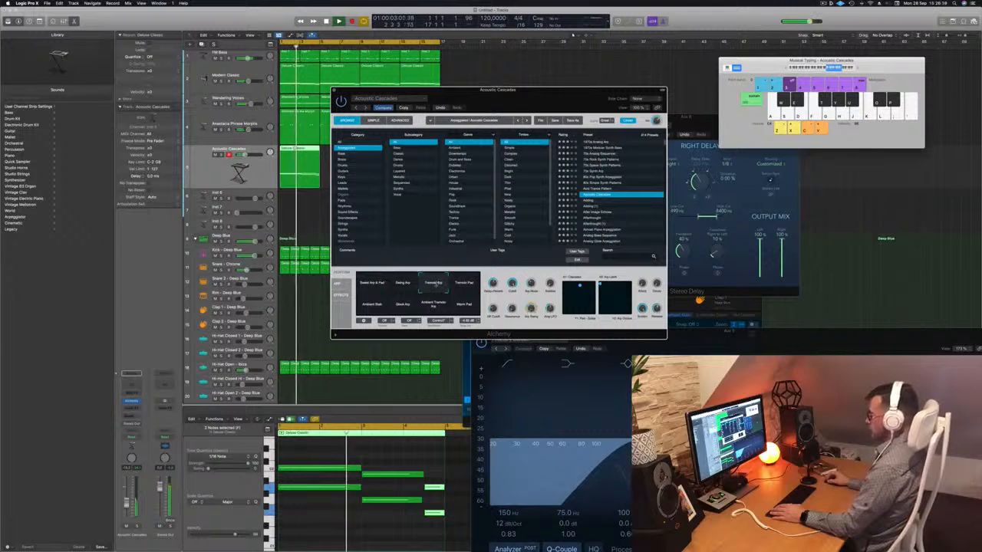
left_click(465, 285)
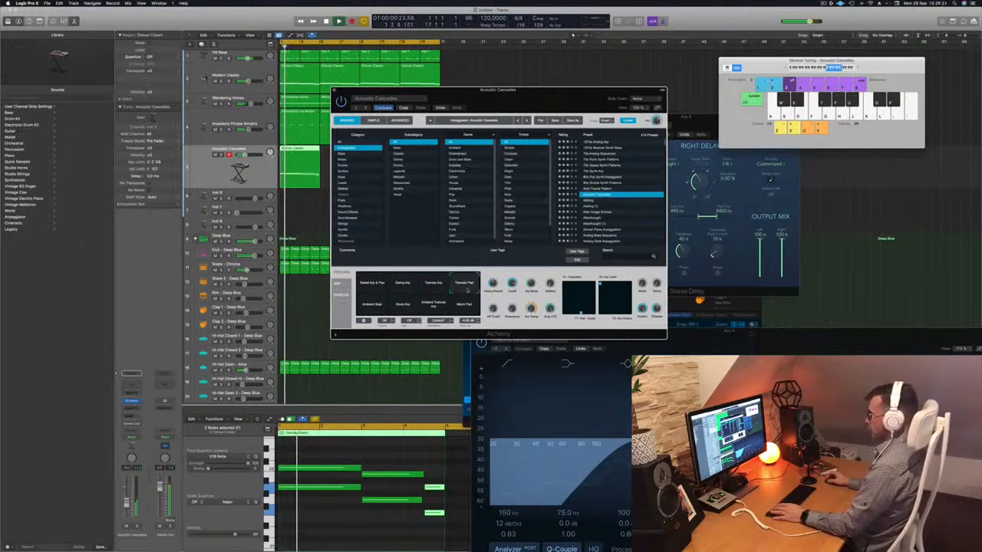
left_click(374, 305)
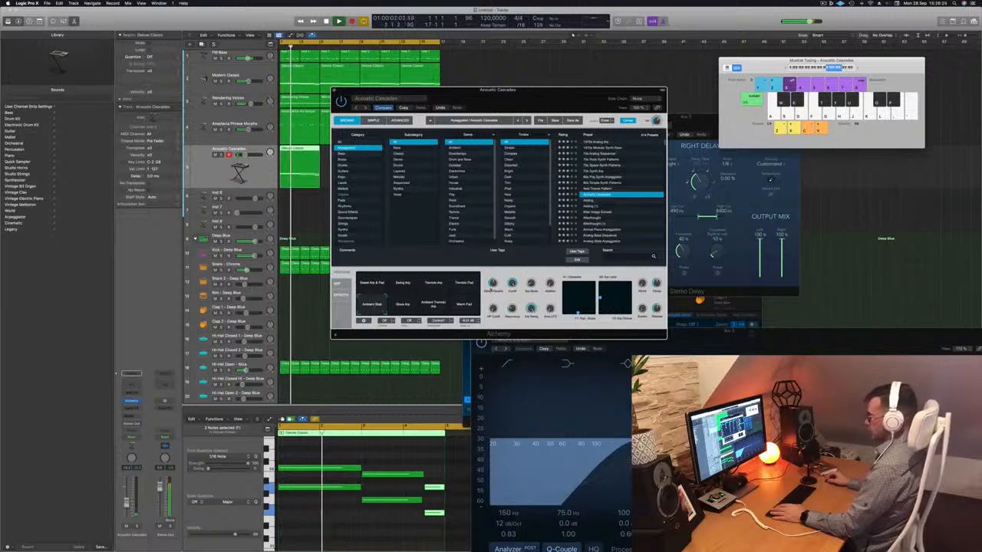
- Load the Adding preset and, with its track temporarily soloed, transpose all notes of the chord region up an octave
left_click(593, 201)
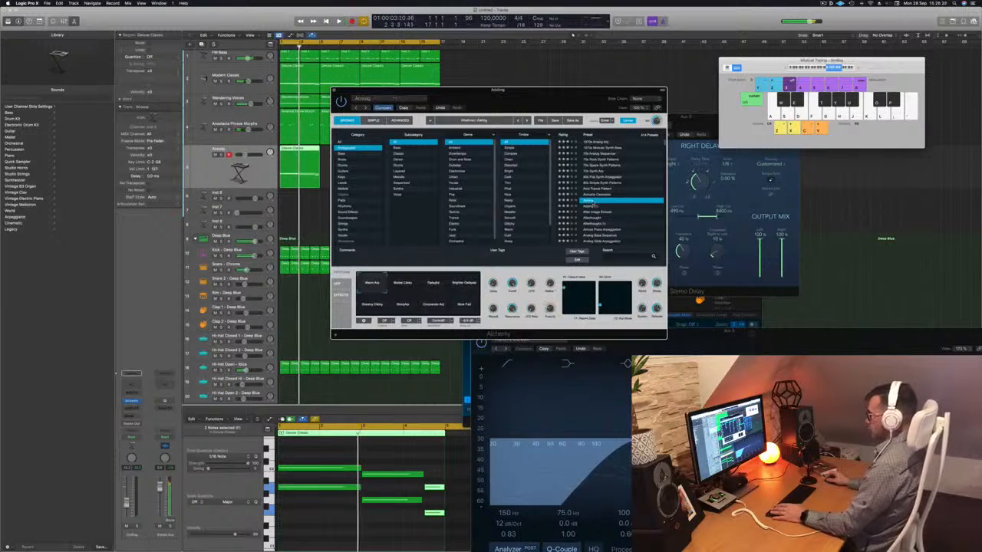
left_click_drag(506, 87, 573, 37)
key("ctrl+s")
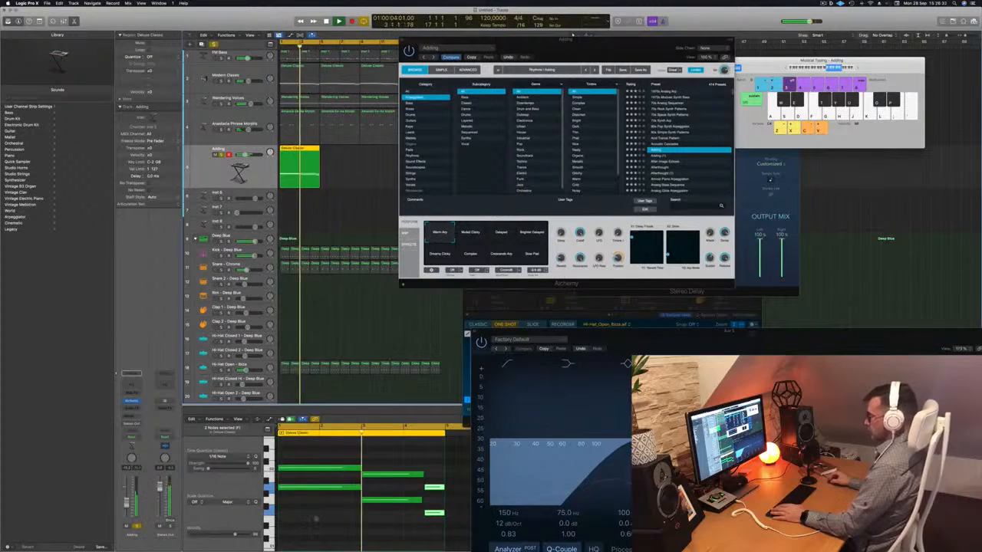
key("ctrl+a")
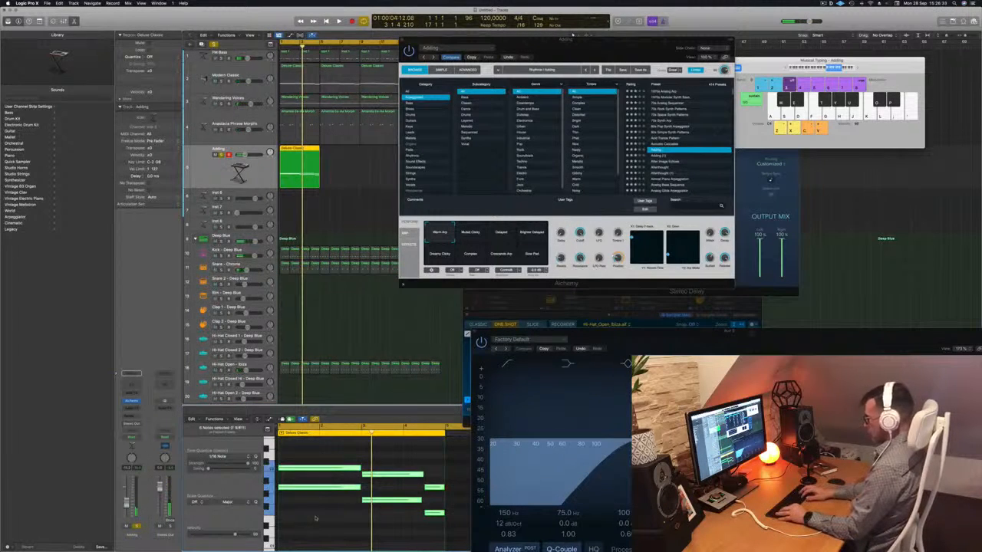
key("Delete")
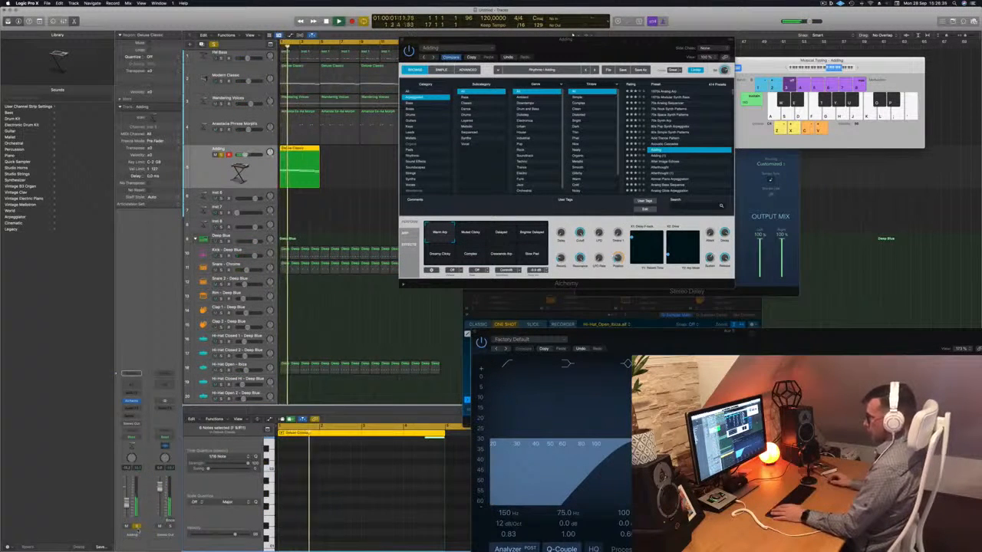
key("ctrl+s")
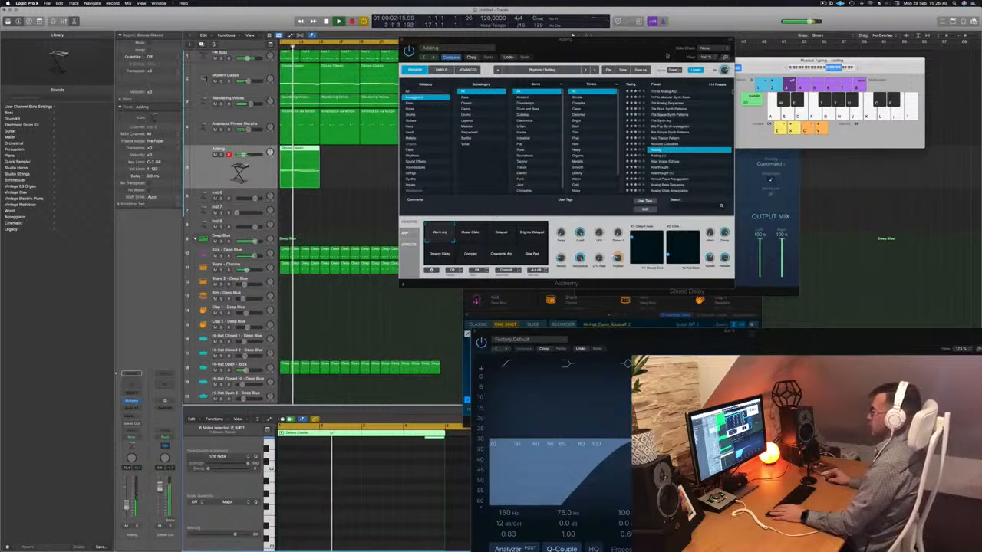
left_click_drag(666, 56, 810, 86)
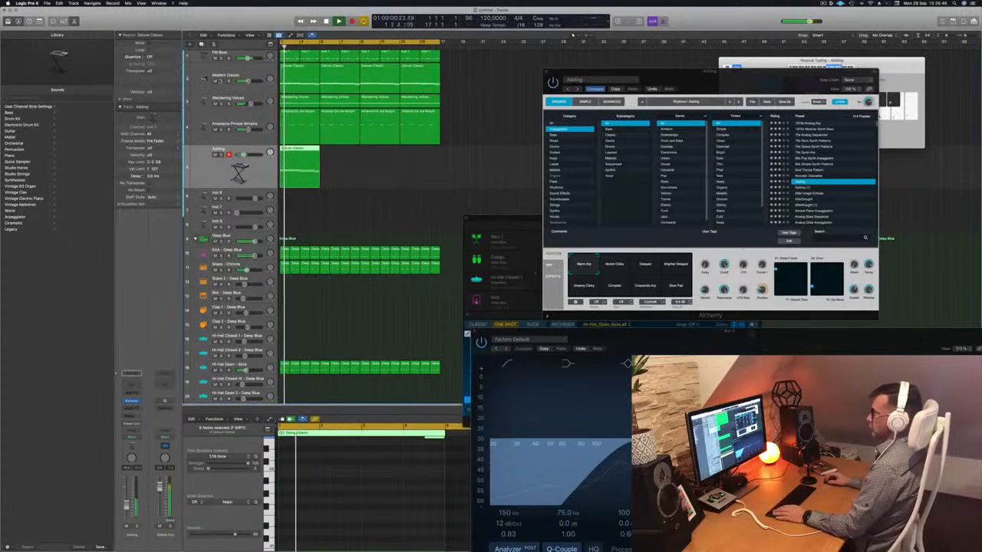
- Mute the Modern Classic track, repeat the arpeggio region until four copies fill the loop, and play from the start
left_click(216, 81)
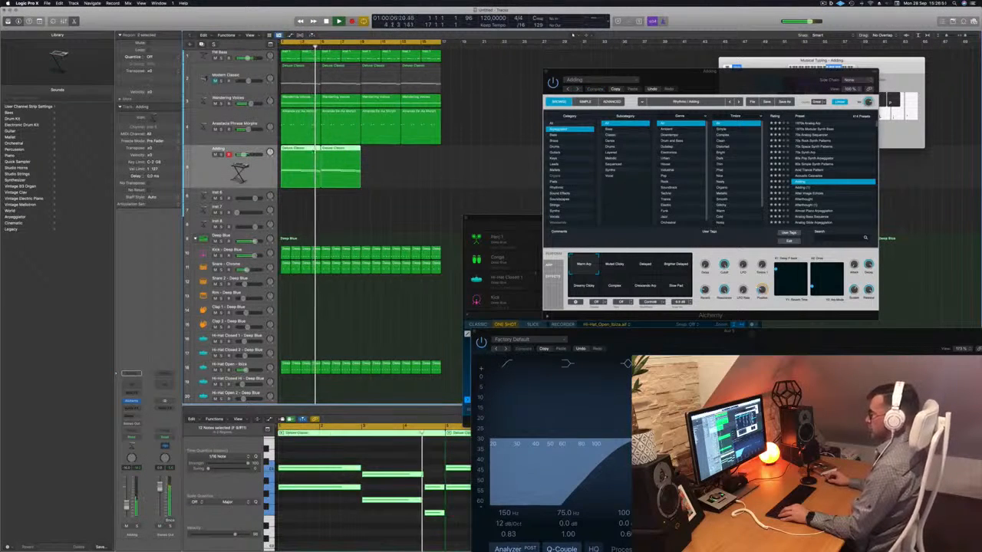
left_click_drag(313, 151, 386, 160)
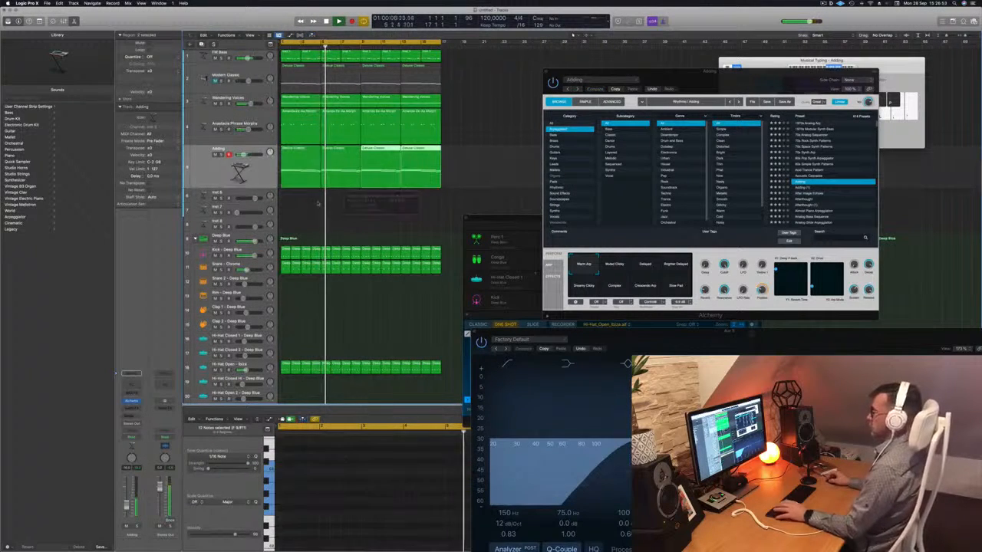
key("Return")
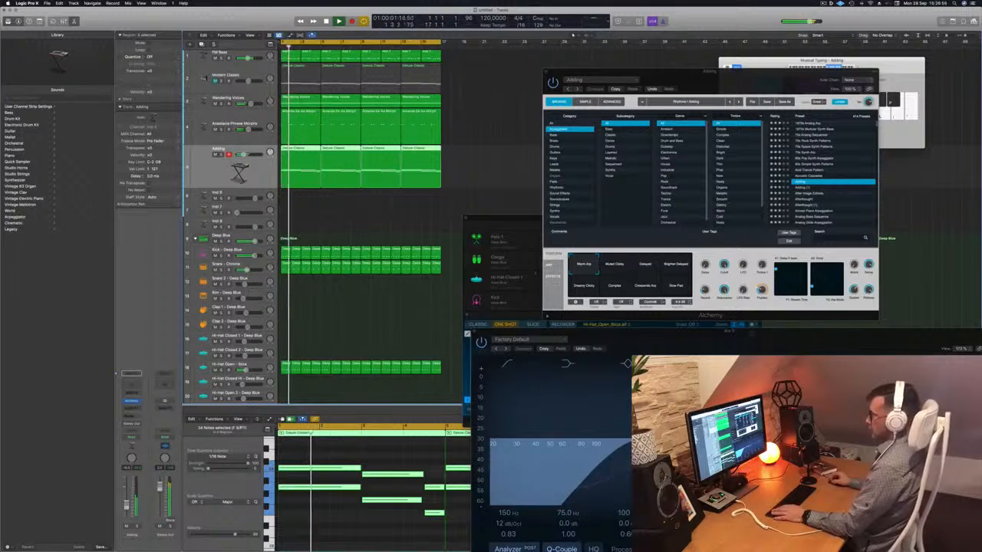
- Audition the Adding preset's other snapshots, including Delayed, Brighter Delayed and Slow Pad, return to Warm Arp and close Alchemy
left_click_drag(737, 81, 570, 152)
left_click(450, 337)
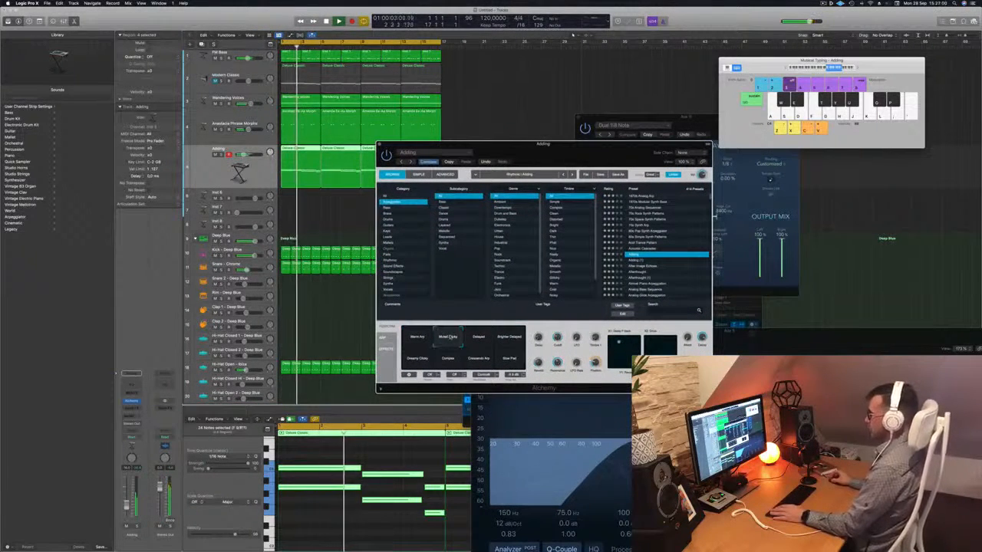
left_click(478, 338)
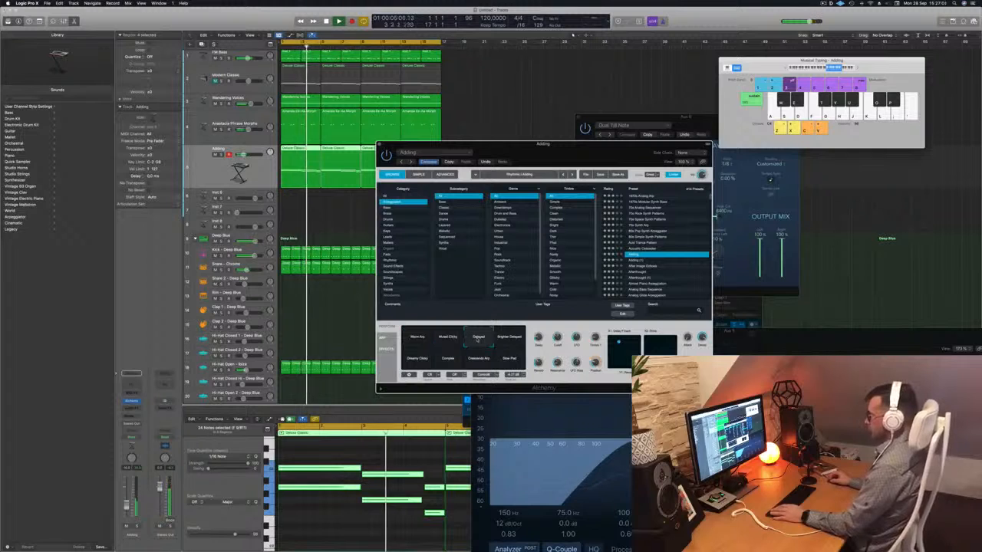
left_click(508, 338)
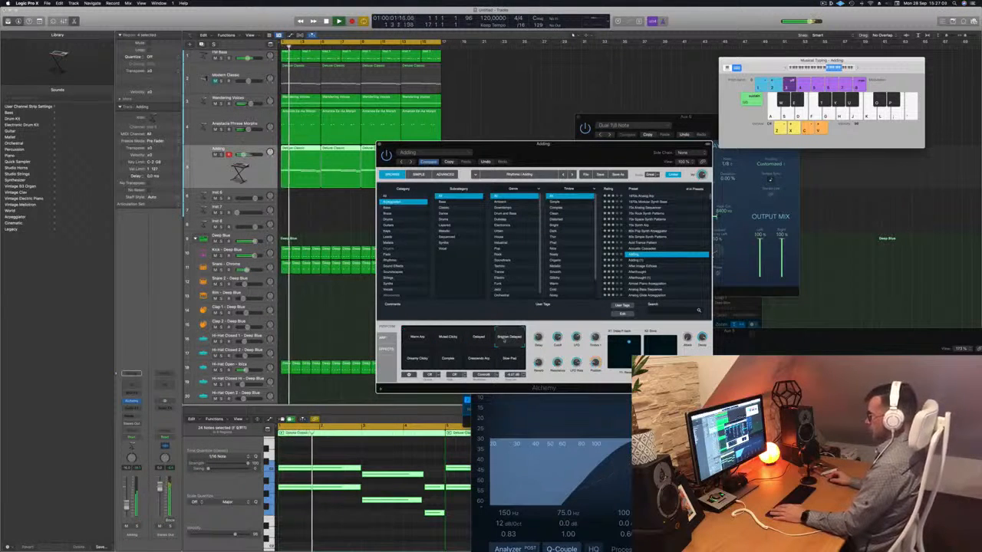
left_click(417, 358)
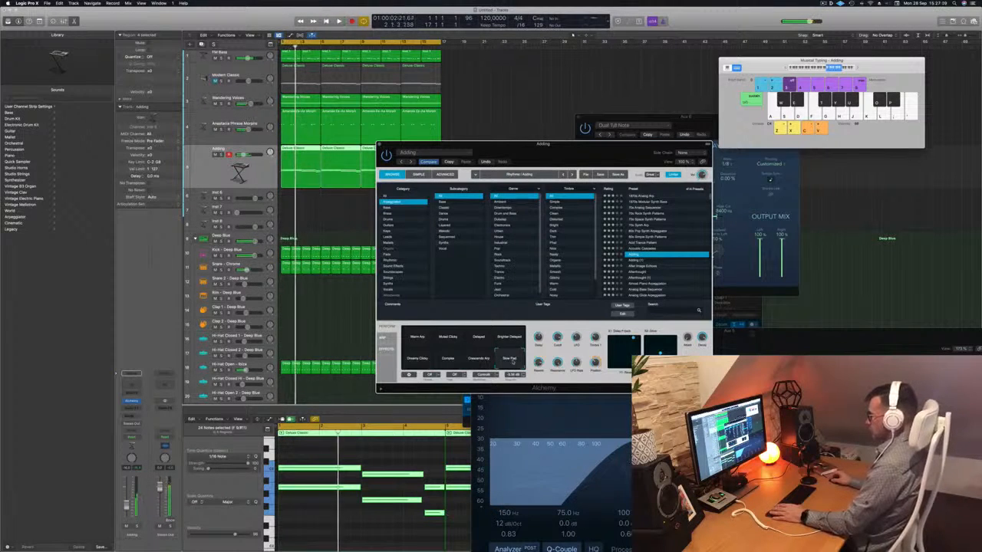
left_click(416, 339)
left_click_drag(564, 159, 563, 161)
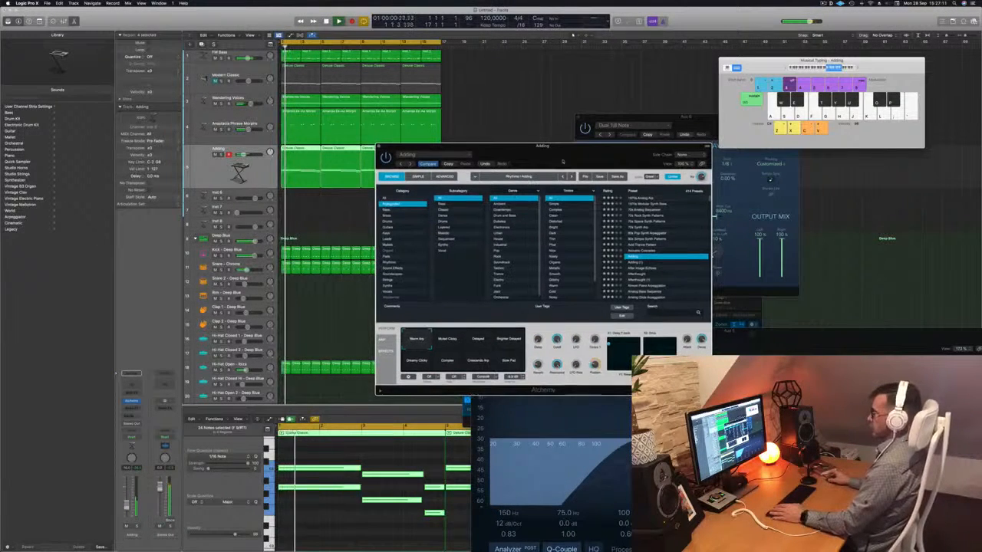
left_click(379, 145)
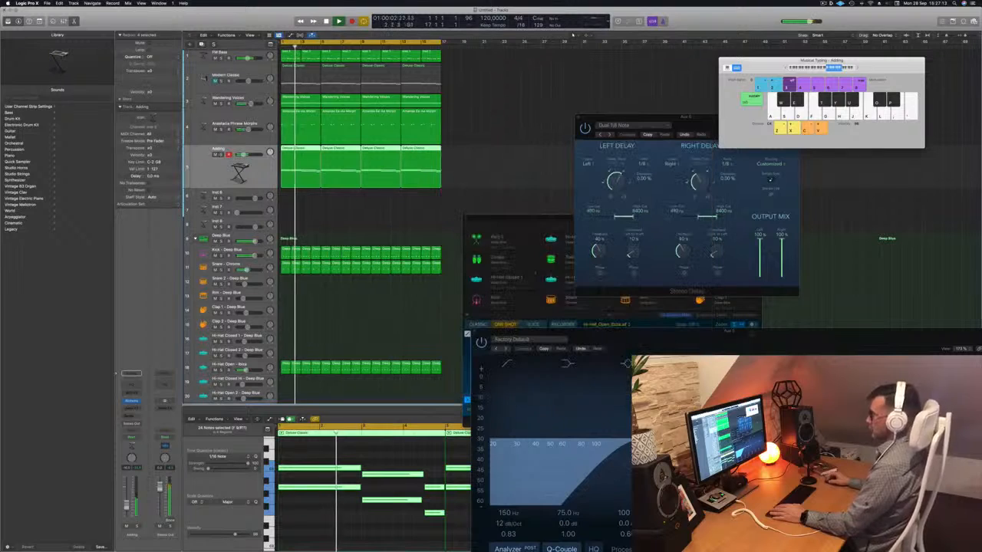
- Mute the Wandering Voices and vocal melody tracks and unmute Modern Classic to hear the arpeggio with the electric piano
left_click(221, 155)
left_click(221, 154)
key("space")
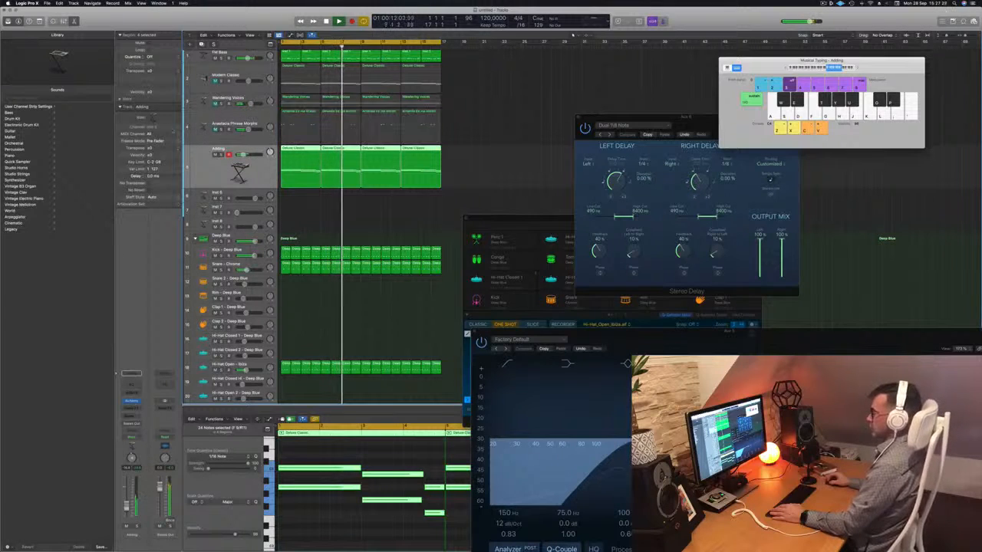
left_click(478, 145)
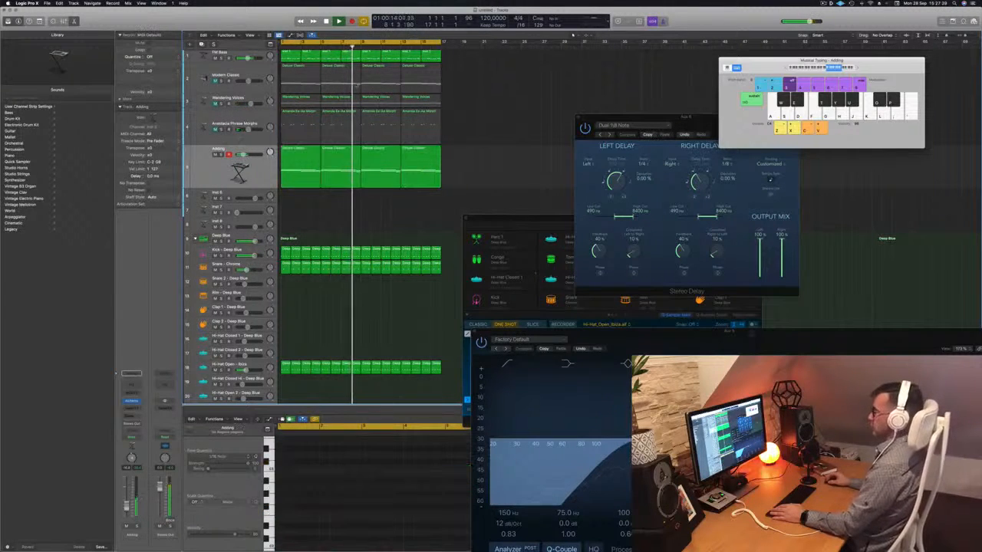
left_click(247, 75)
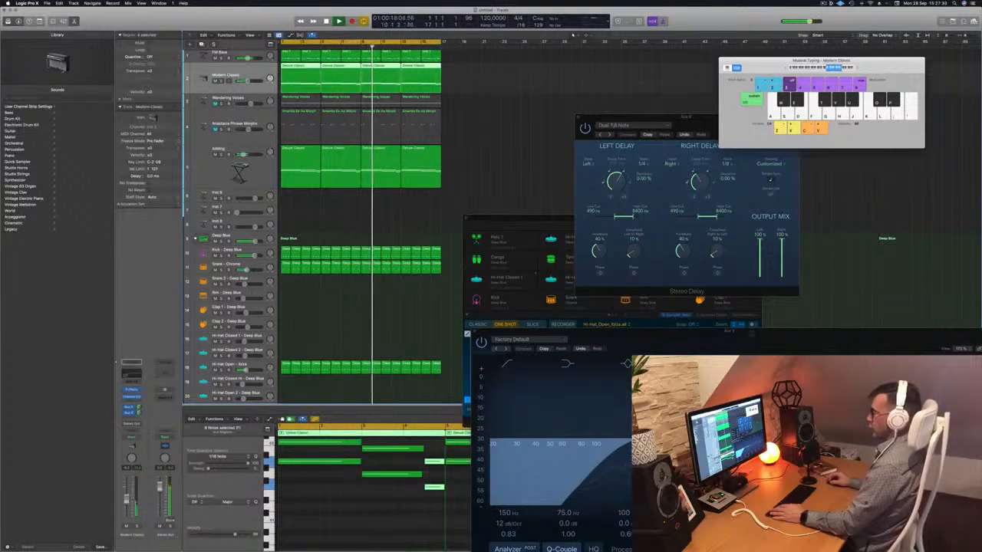
left_click(331, 211)
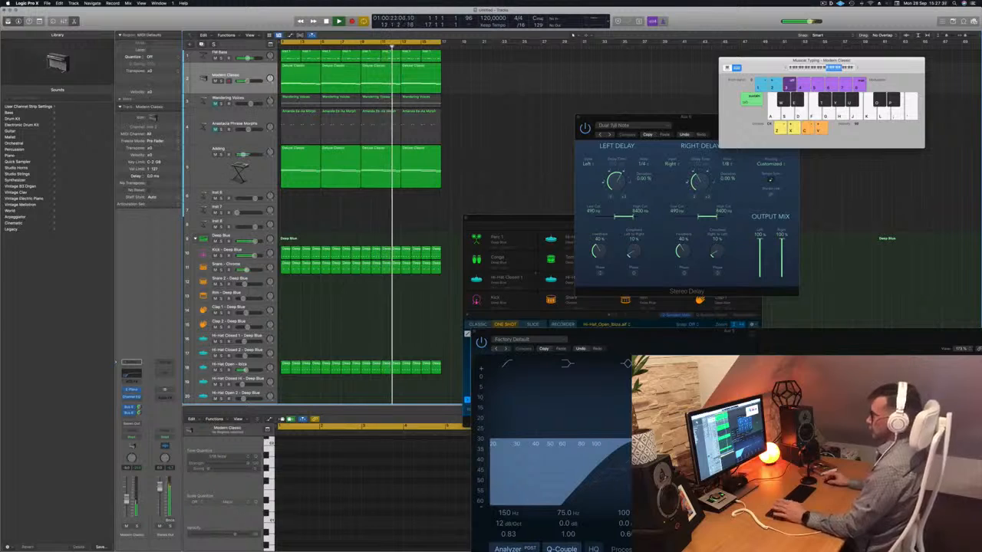
- Open Alchemy on the Inst 6 track during playback from the start, and add a send to Bus 7
left_click(236, 193)
key("Return")
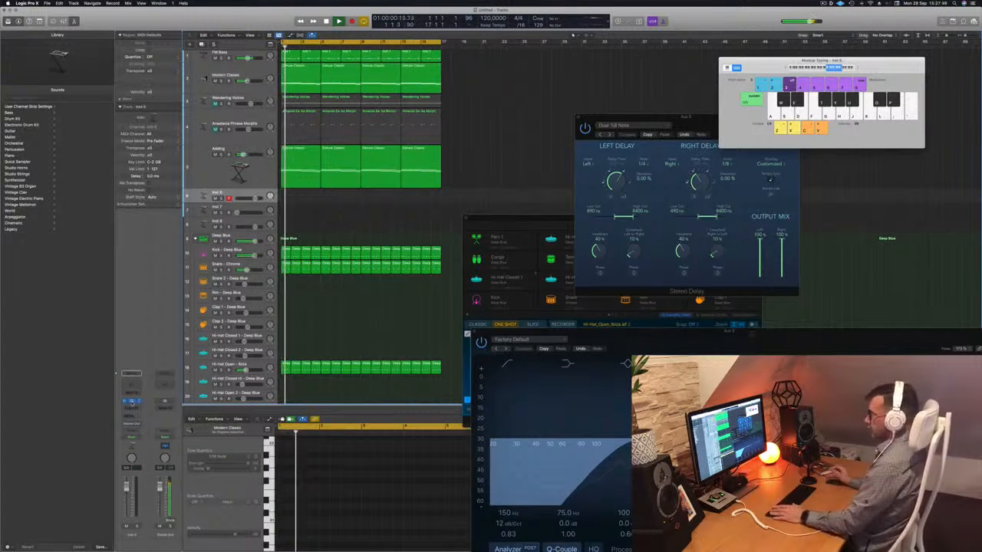
left_click(132, 401)
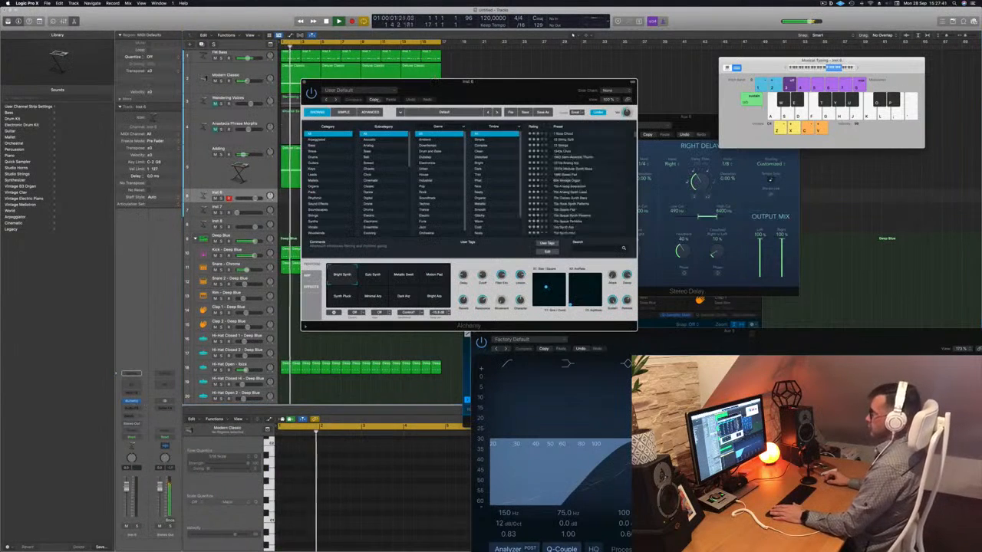
left_click(132, 415)
mouse_move(146, 425)
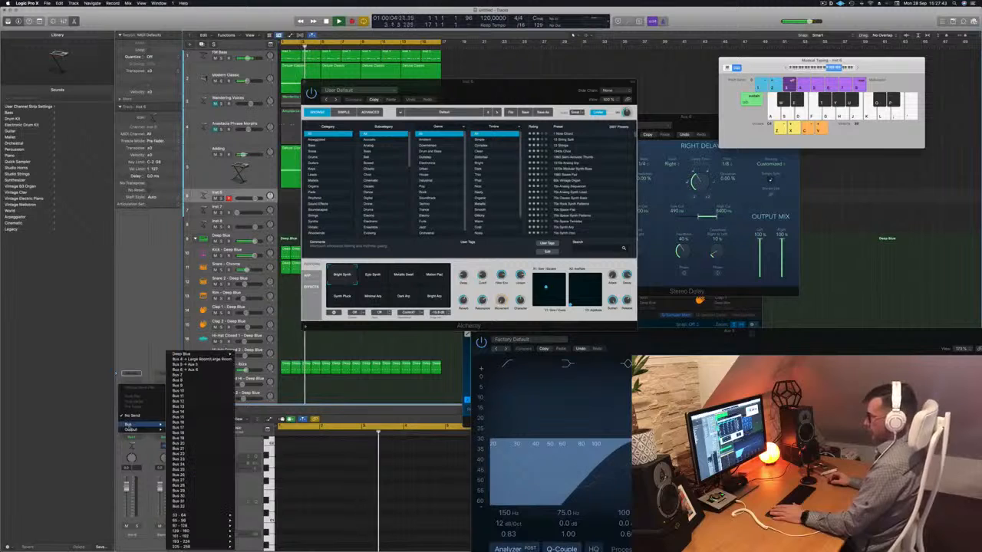
left_click(188, 376)
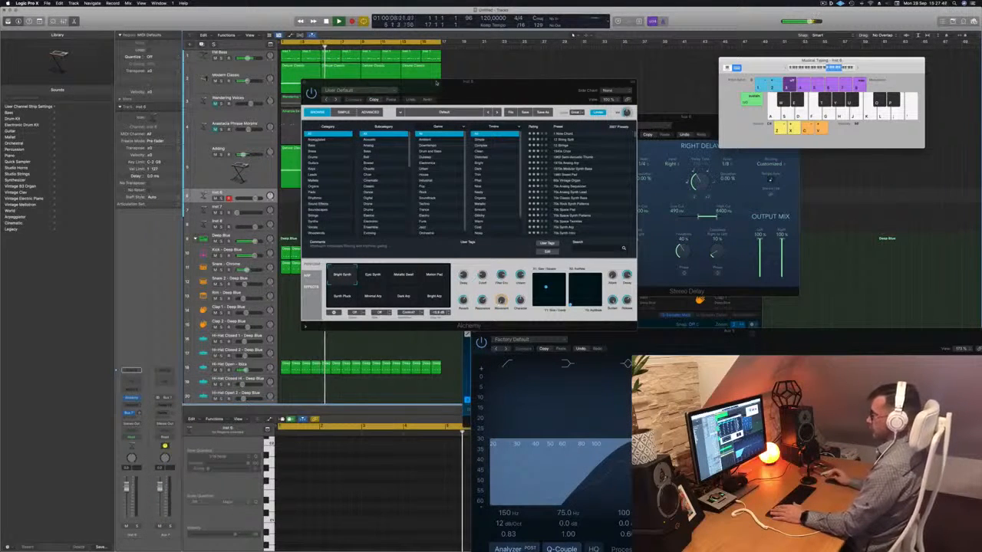
- Insert a stereo SilverVerb on the Bus 7 aux, load the saved user preset, and return to Inst 6's Alchemy window
left_click(165, 406)
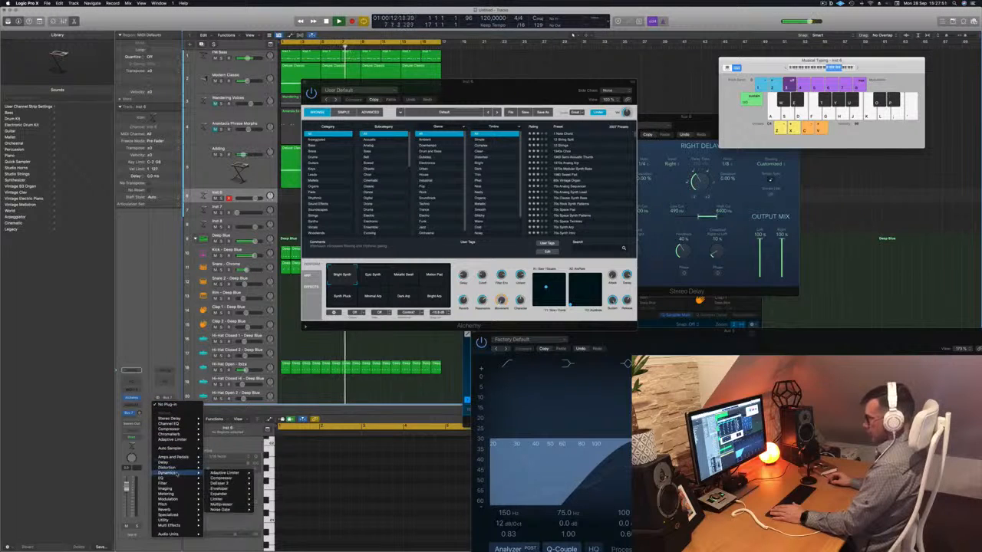
mouse_move(185, 511)
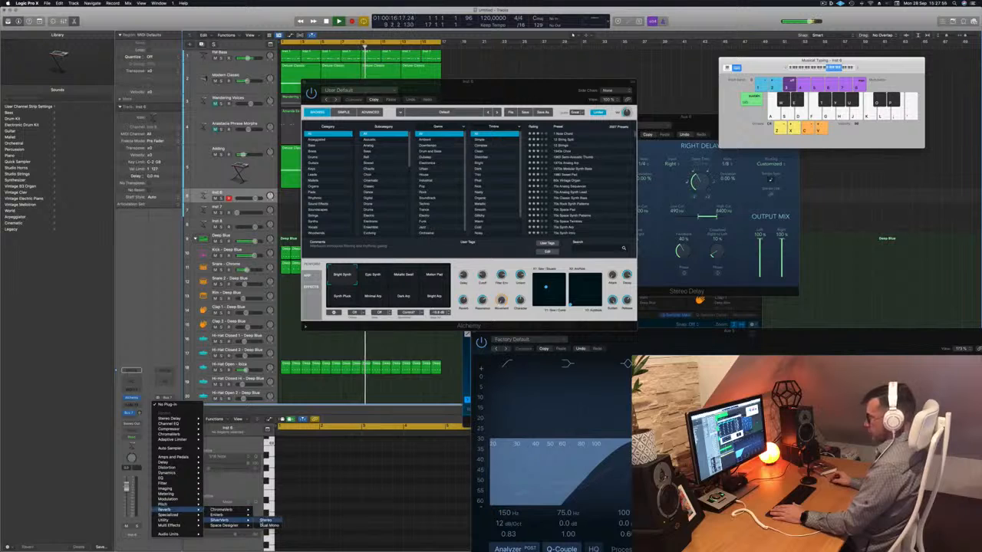
left_click(267, 521)
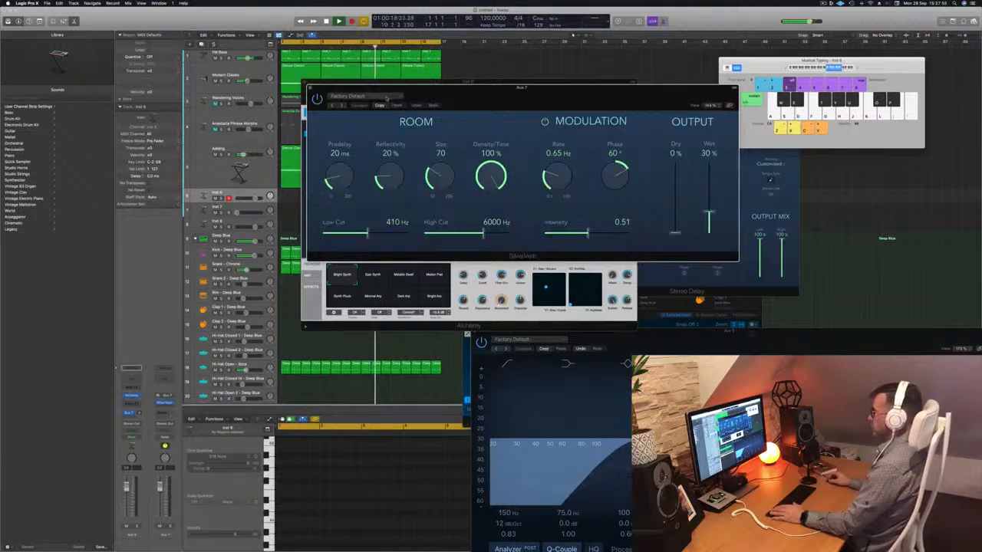
left_click(388, 97)
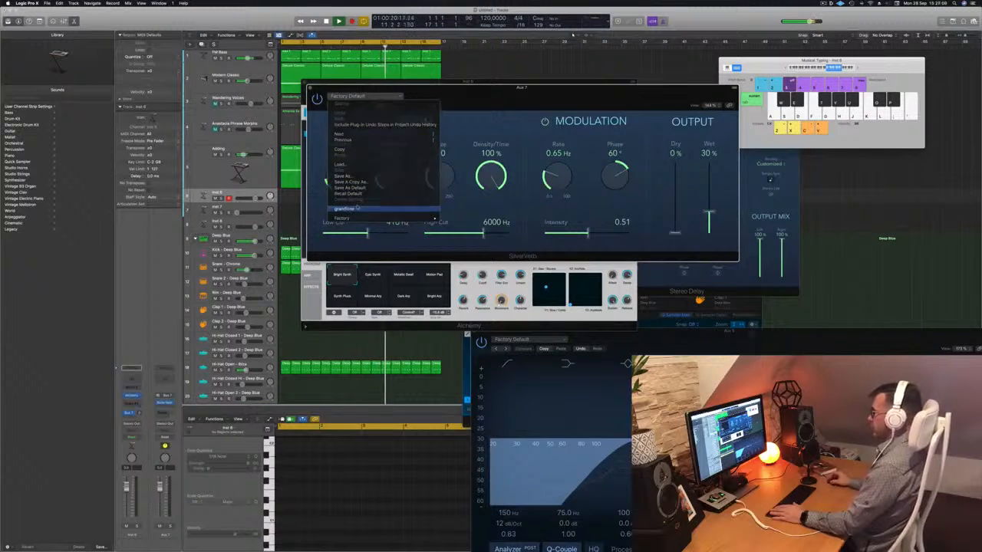
left_click(349, 208)
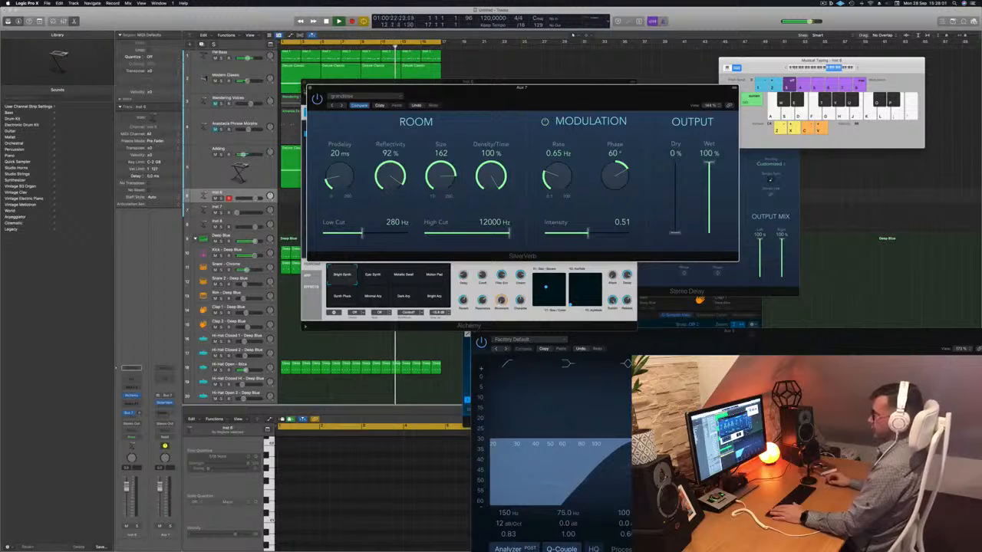
left_click(310, 88)
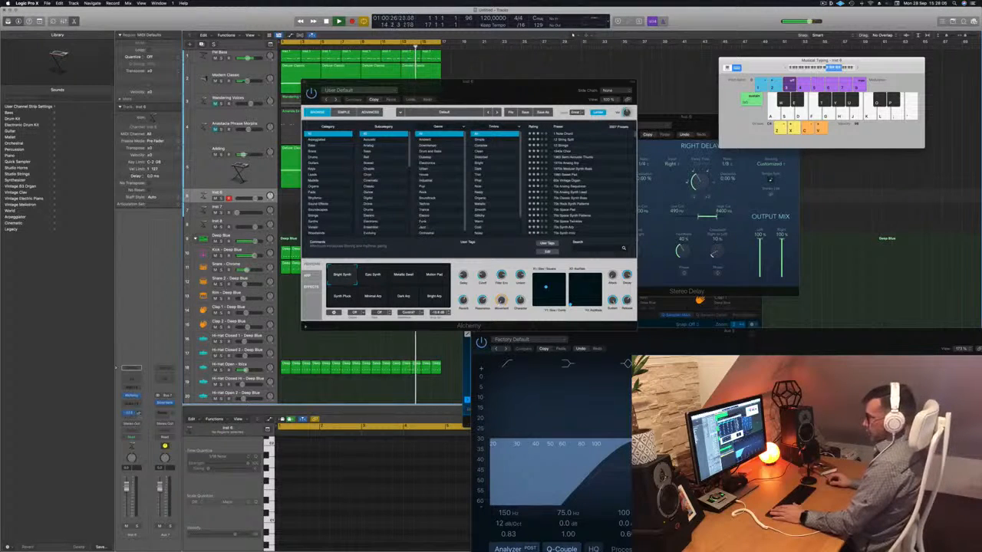
left_click(132, 397)
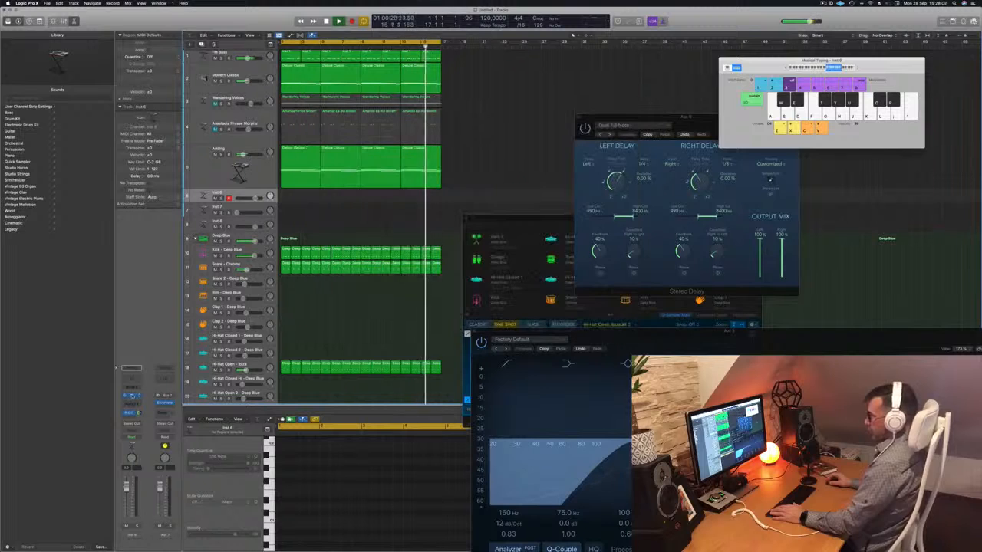
left_click(132, 396)
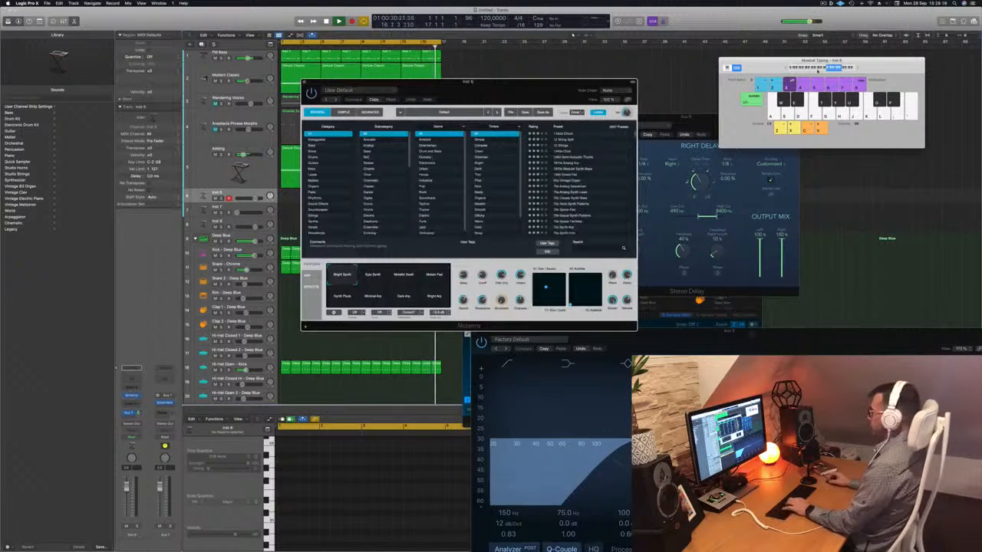
- Filter Alchemy's presets to the Guitars category, load Afterthought, lower the track volume and try the Warm snapshot
left_click_drag(517, 90, 609, 109)
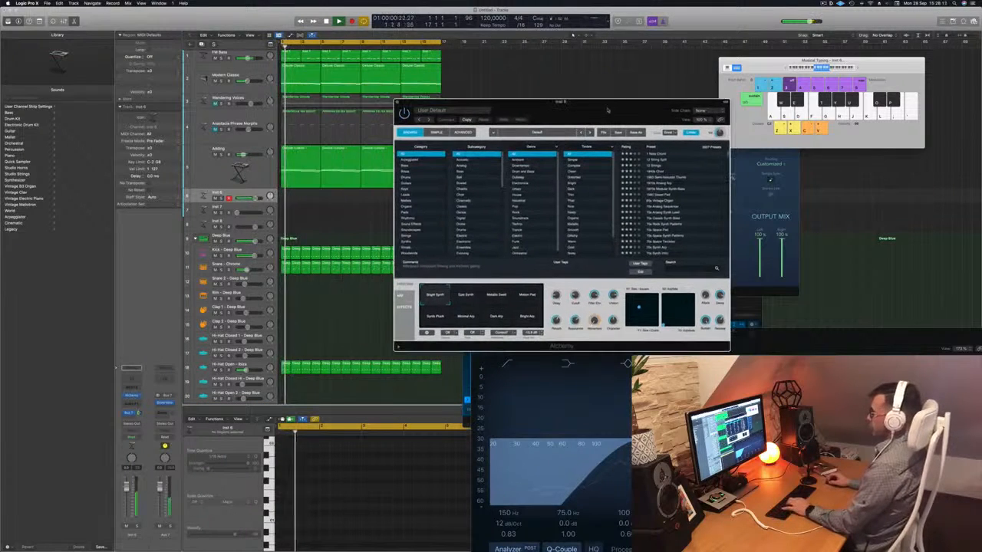
left_click(418, 184)
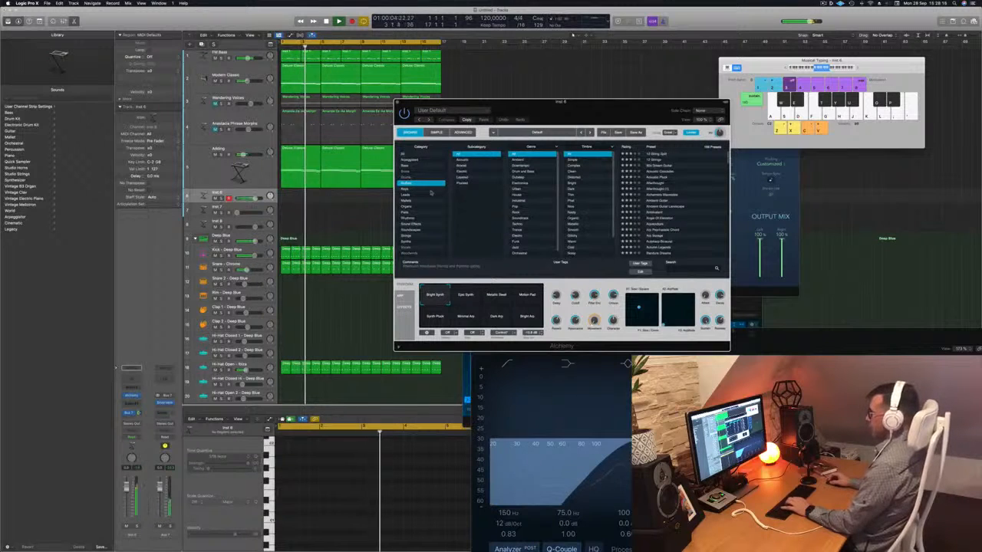
left_click(667, 182)
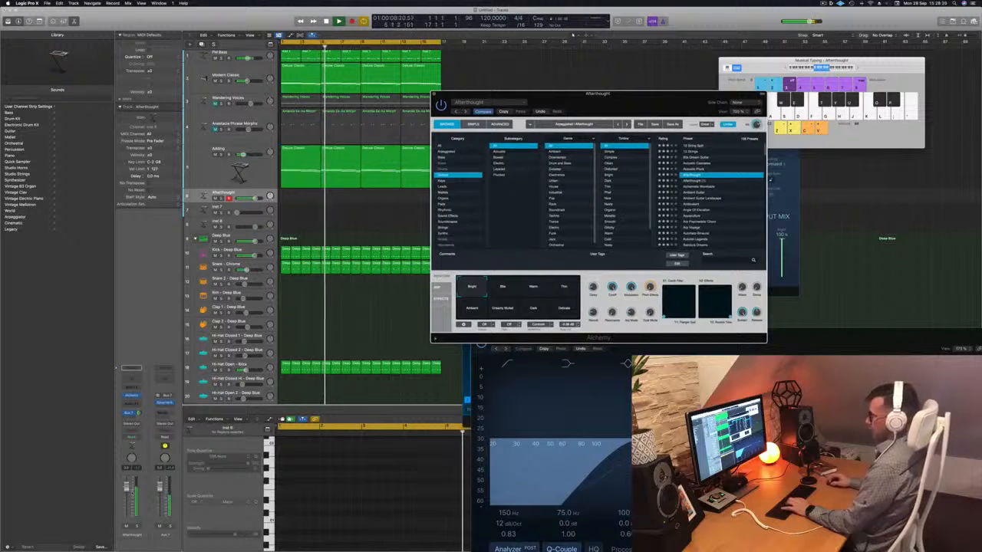
left_click(224, 193)
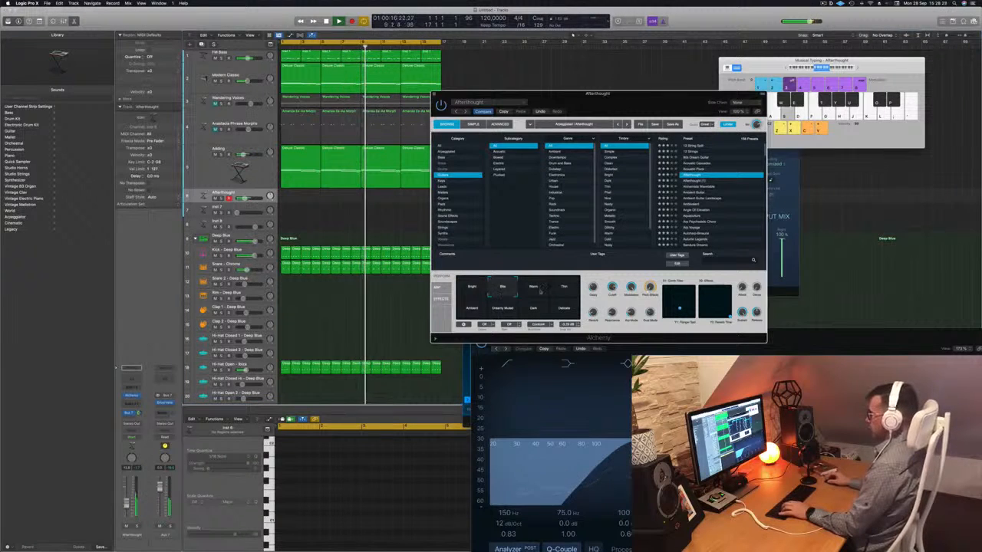
left_click(537, 290)
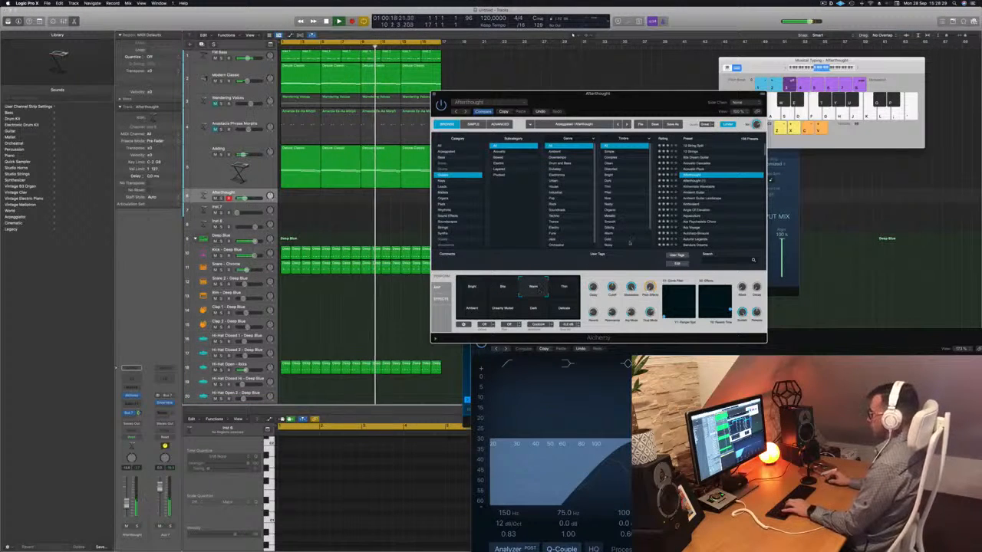
- Audition the Alchemists Wavetable preset with the track volume raised slightly
left_click(702, 187)
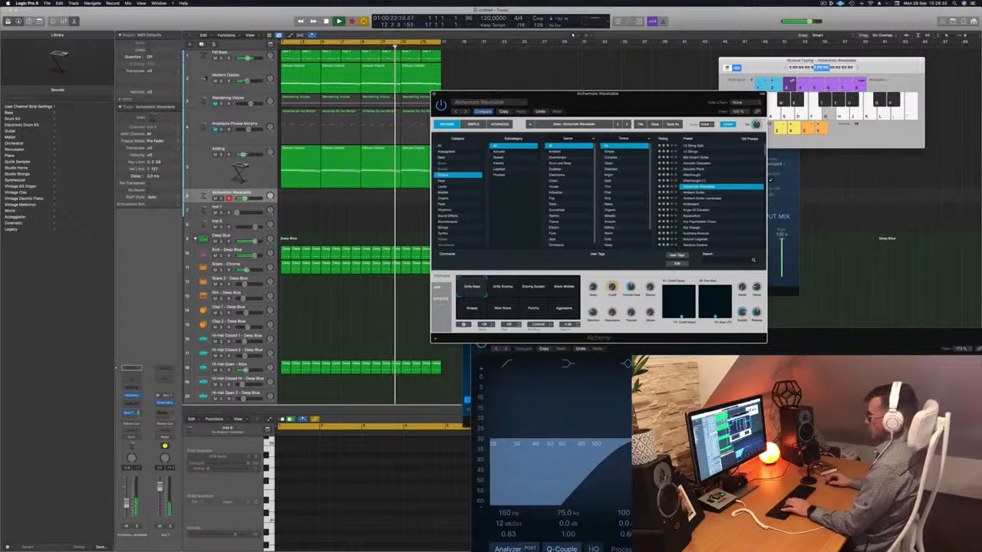
left_click_drag(244, 199, 249, 199)
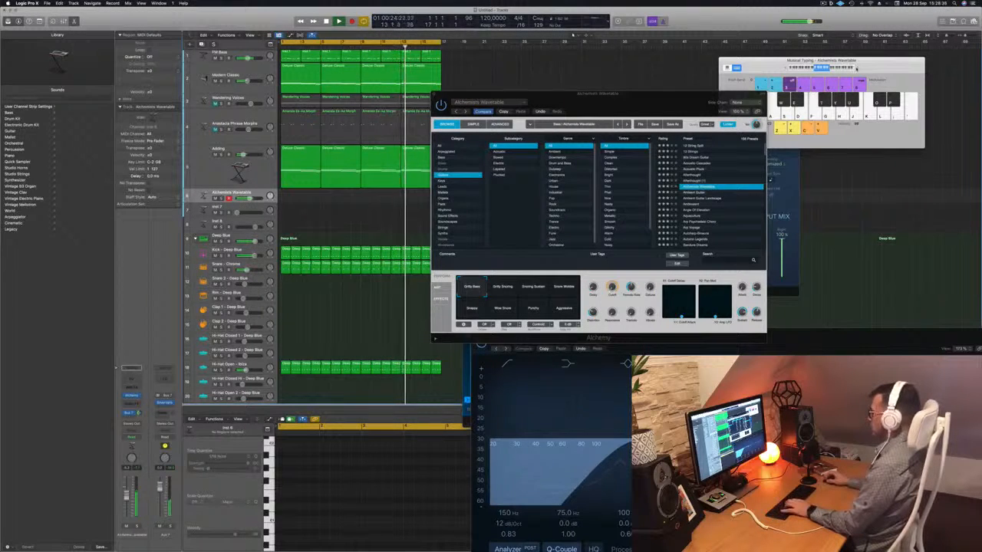
left_click(858, 68)
- Load the Ambient Guitar preset, raise the track volume slightly and audition its snapshots, including Delay Build, Muffled and High Ringing
left_click(699, 195)
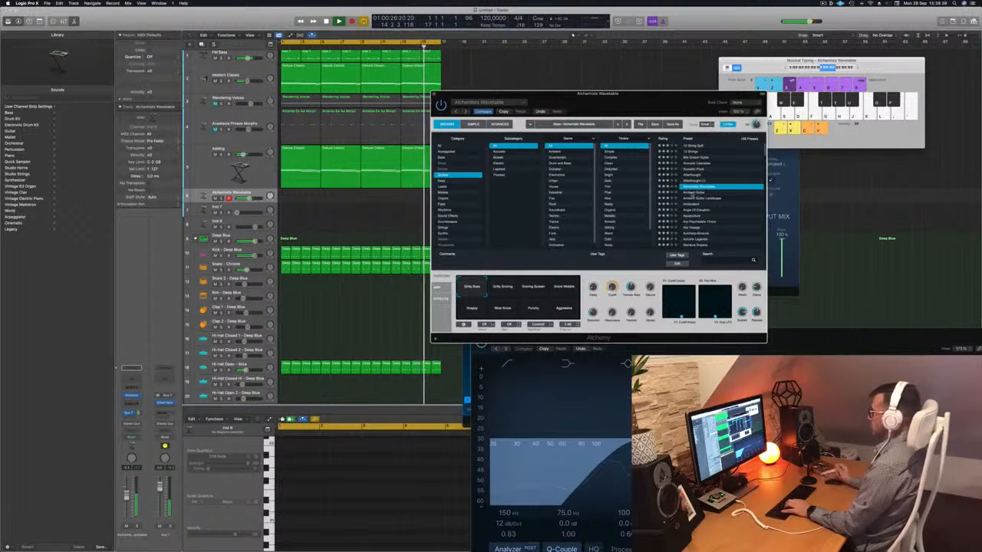
left_click(690, 192)
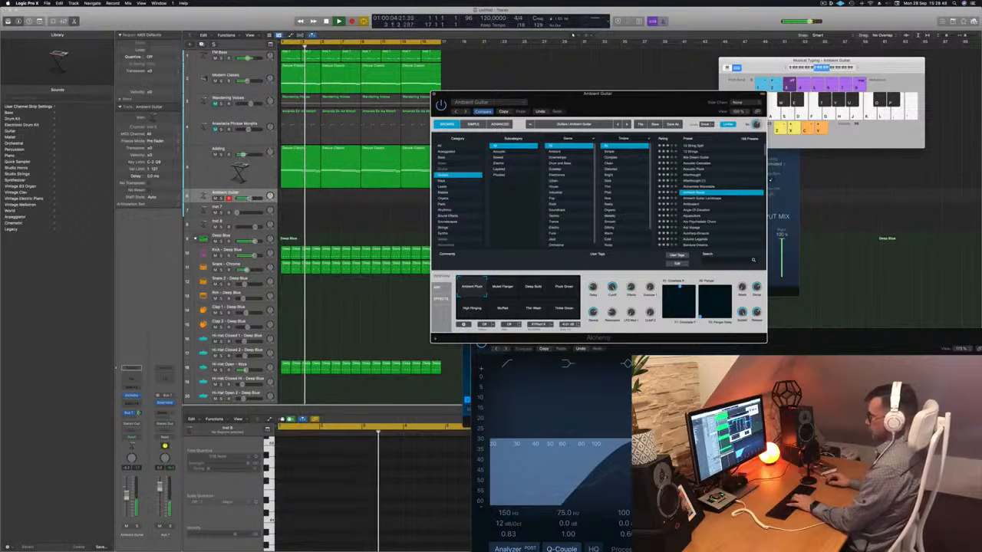
left_click_drag(127, 495, 127, 492)
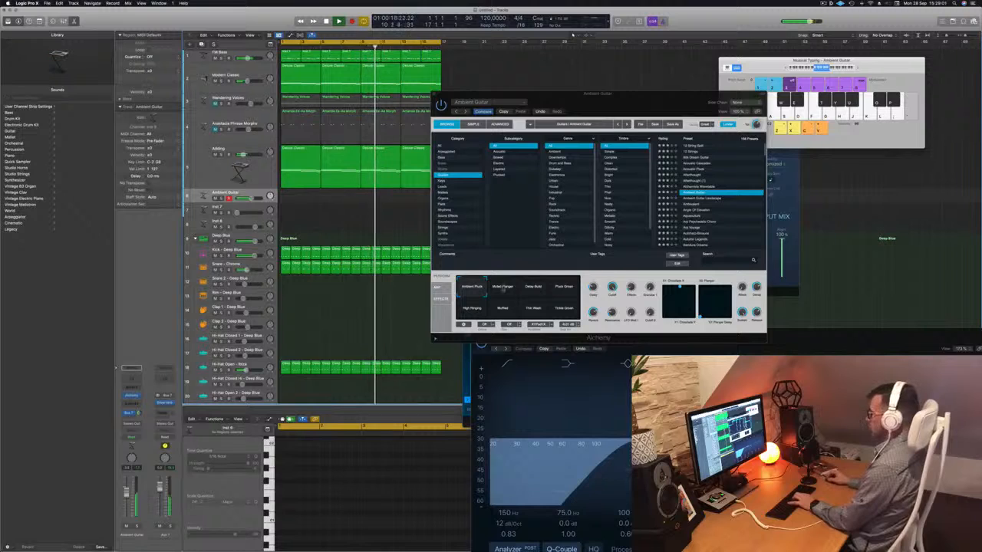
left_click(535, 287)
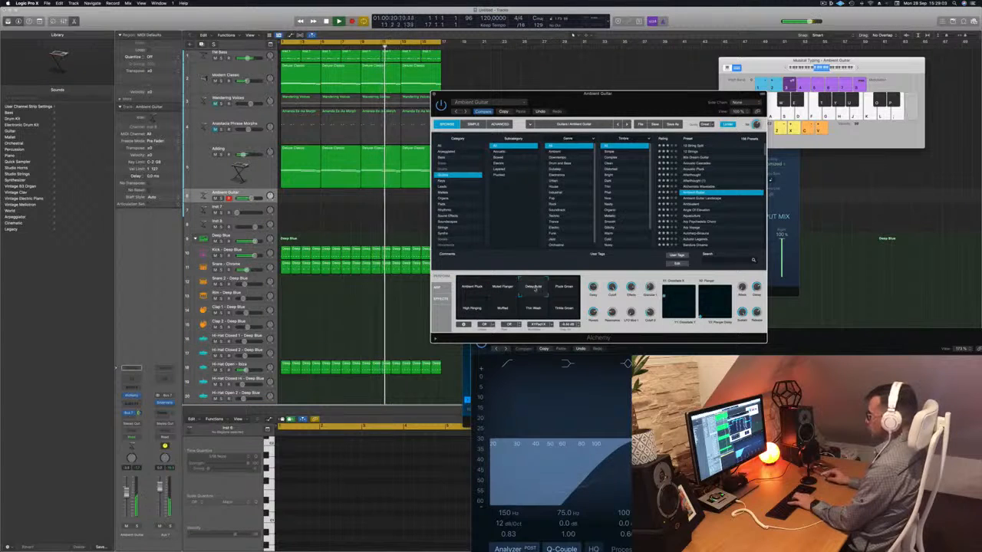
left_click(564, 289)
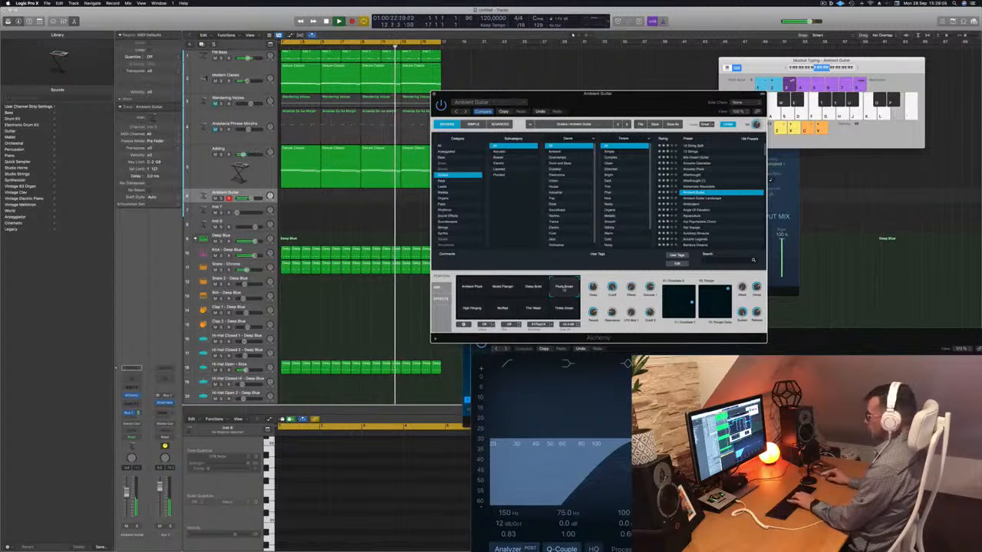
left_click(564, 307)
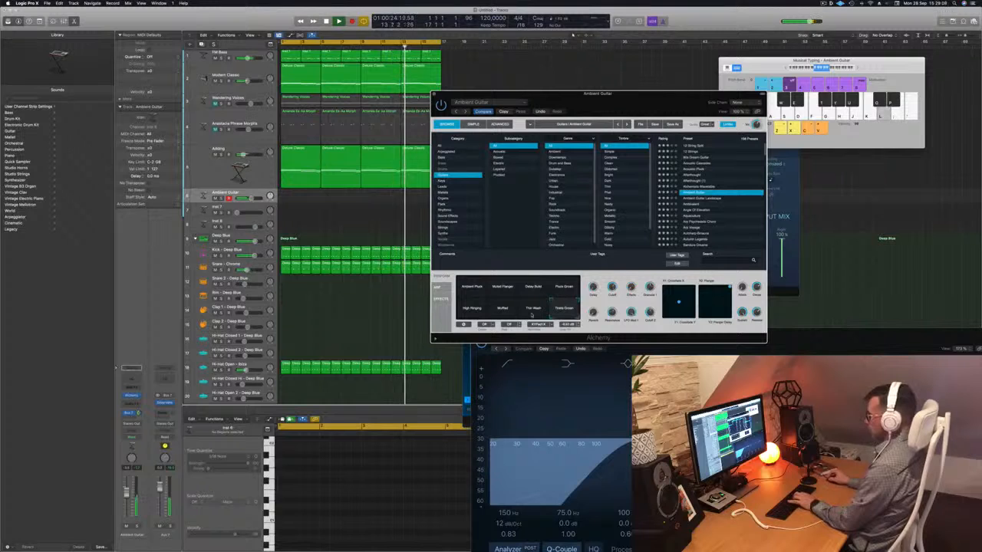
left_click(532, 311)
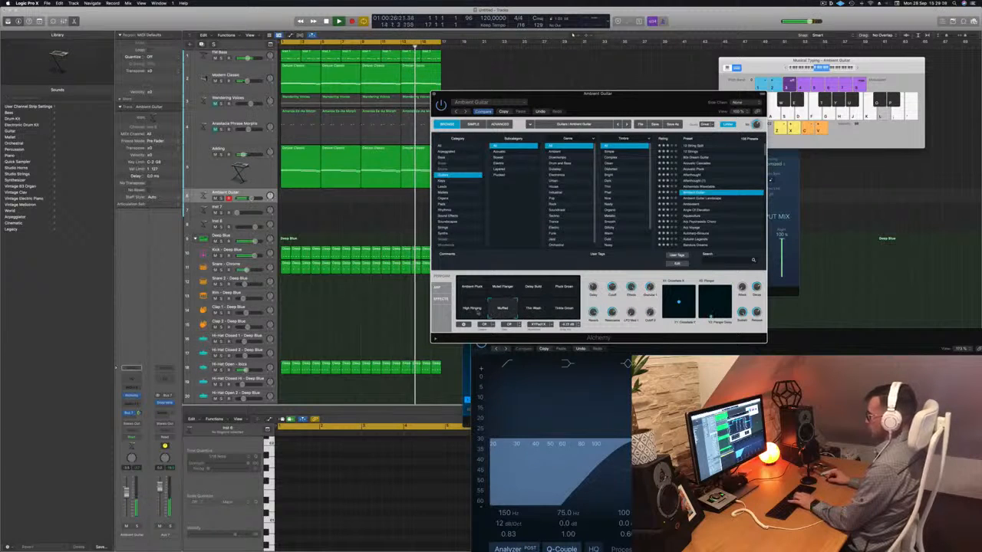
left_click(470, 310)
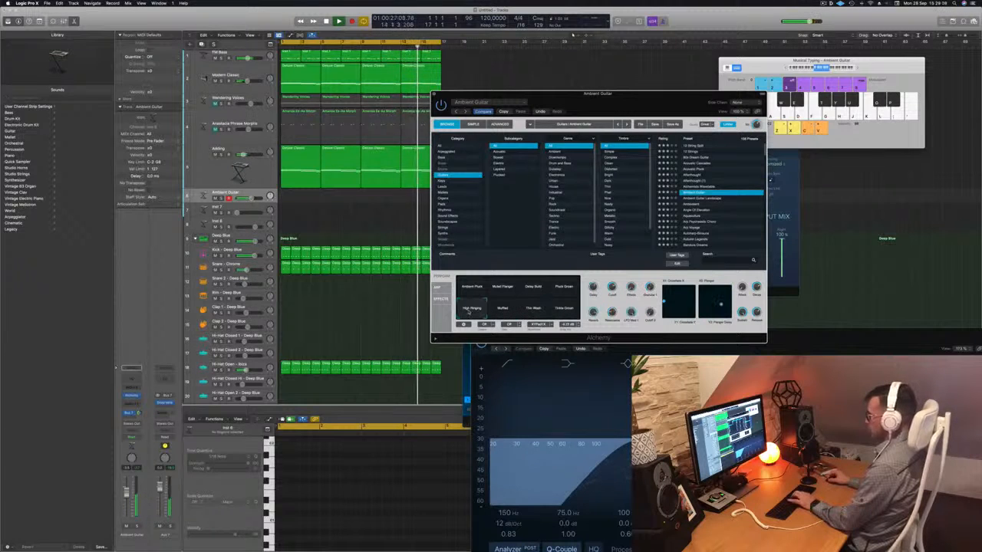
- Audition the Ambivalent and Angle Of Elevation presets and browse further down the guitar presets
left_click(692, 205)
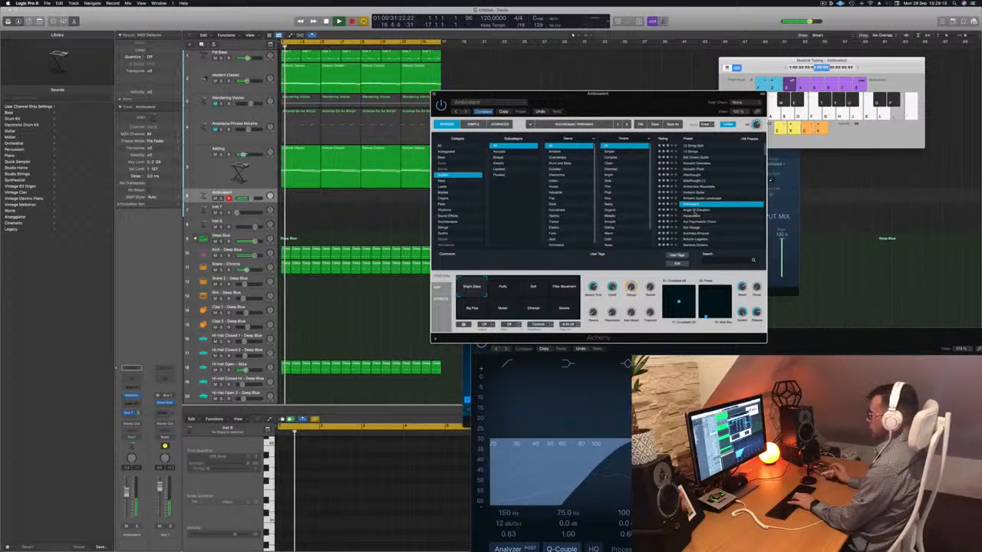
left_click(694, 210)
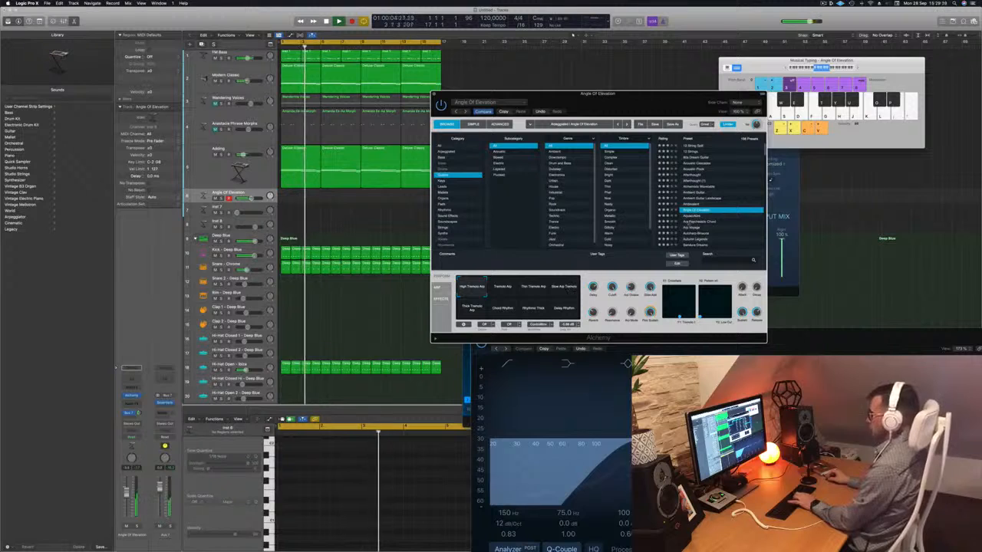
scroll(725, 222, "down", 2)
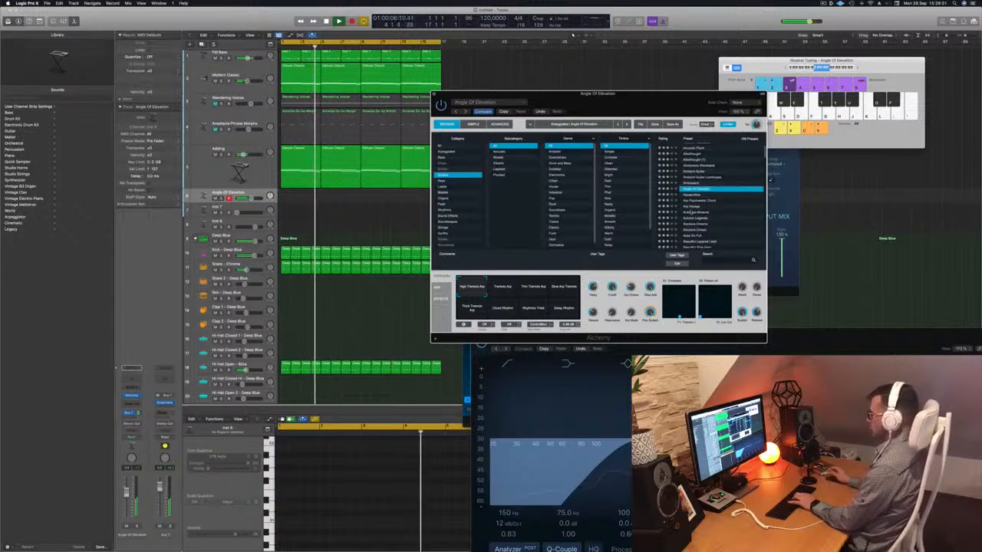
- Load the Autoharp-Binaural preset and audition its snapshots from Very Bright and Round through Bright Slapback, Warm Slapback, Big Space and Pluck Slapback
left_click(694, 212)
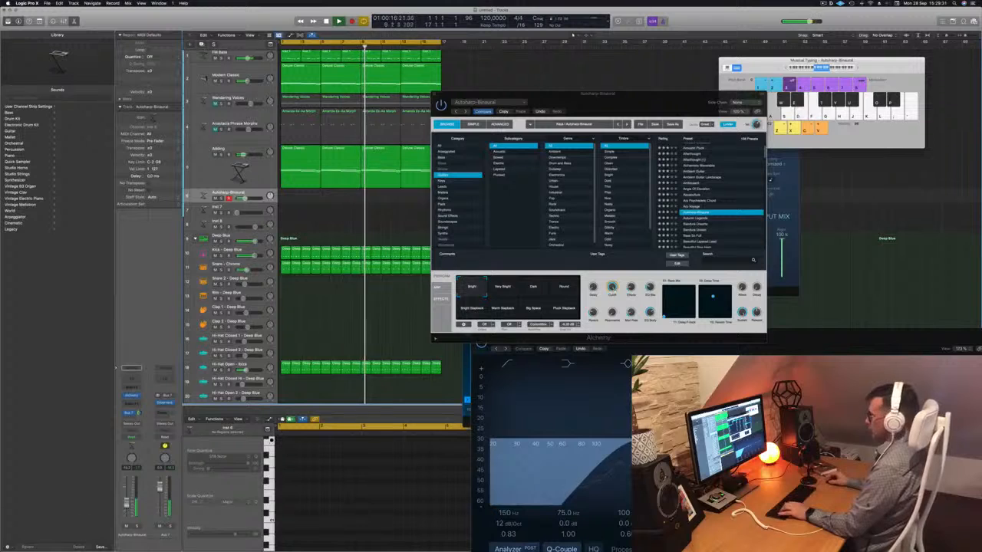
left_click(504, 290)
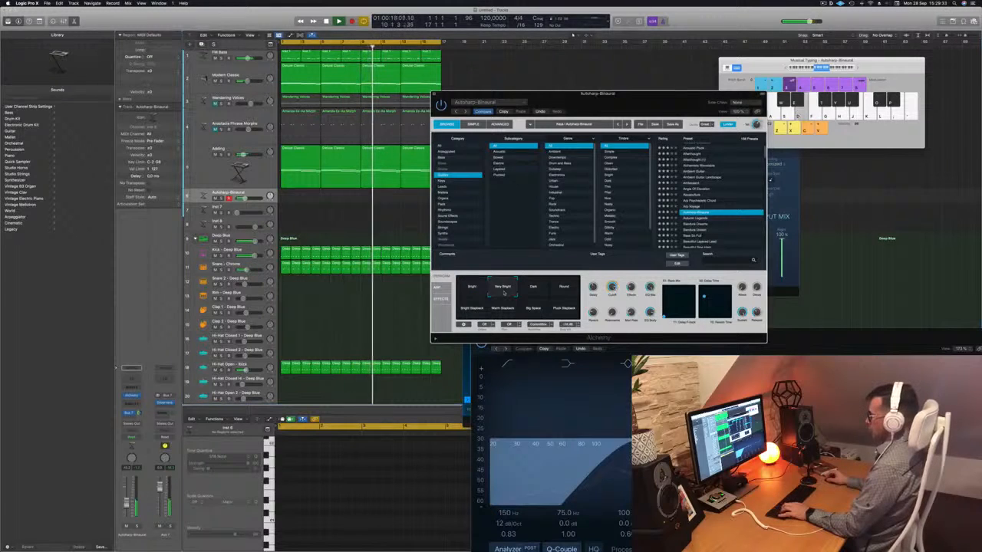
left_click(543, 290)
left_click(564, 289)
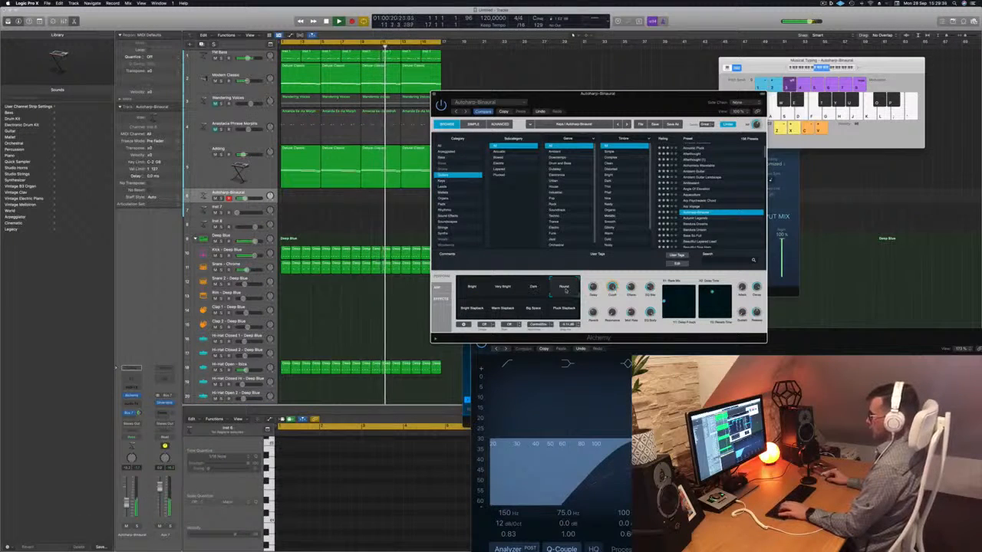
left_click(471, 307)
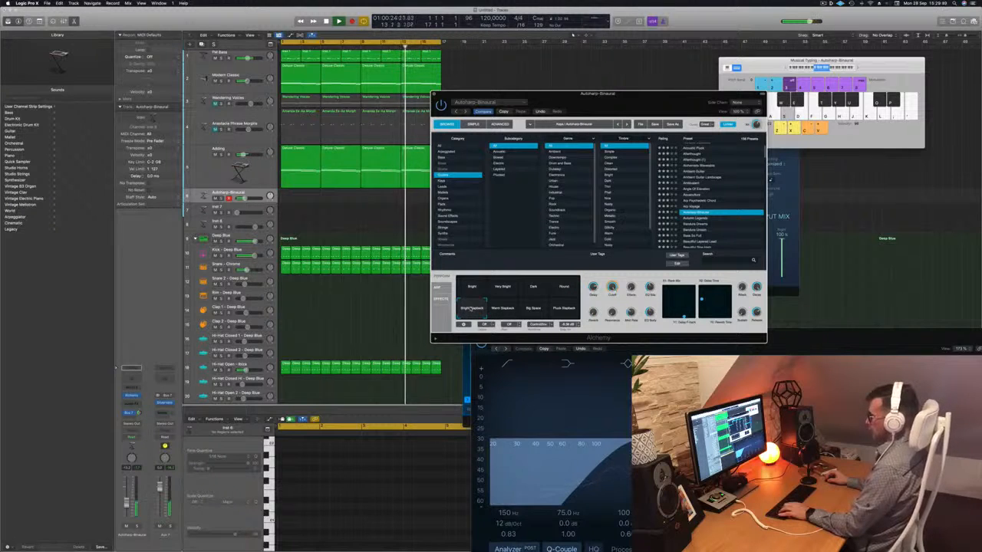
left_click(503, 308)
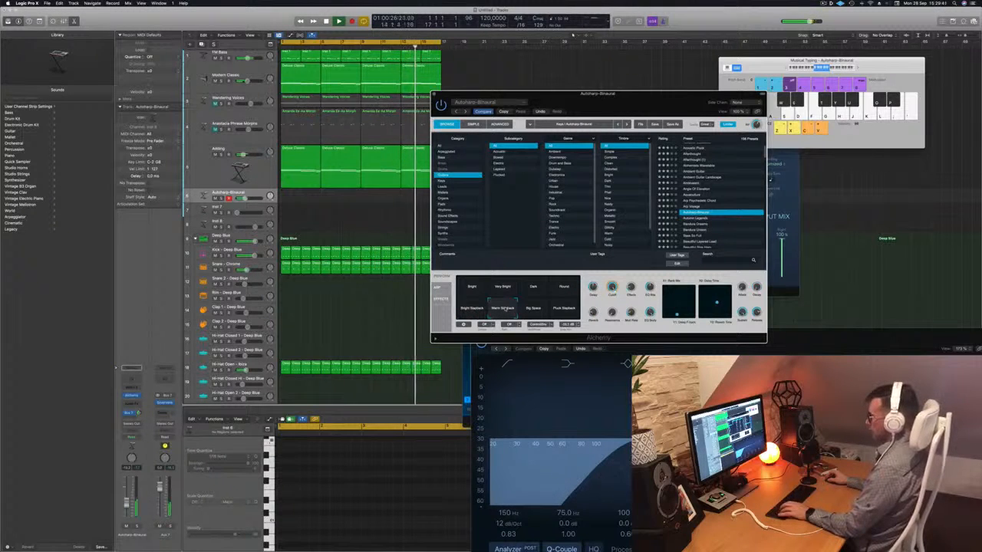
left_click(532, 288)
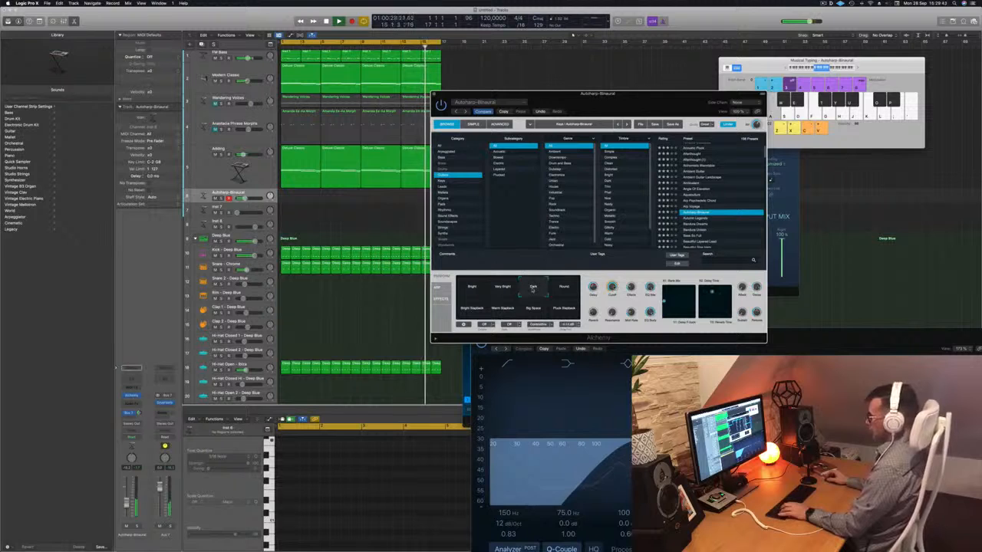
left_click(566, 309)
- Compare the Dark snapshot with Pluck Slapback, choose Pluck Slapback and raise the Autoharp-Binaural track volume slightly
left_click(530, 287)
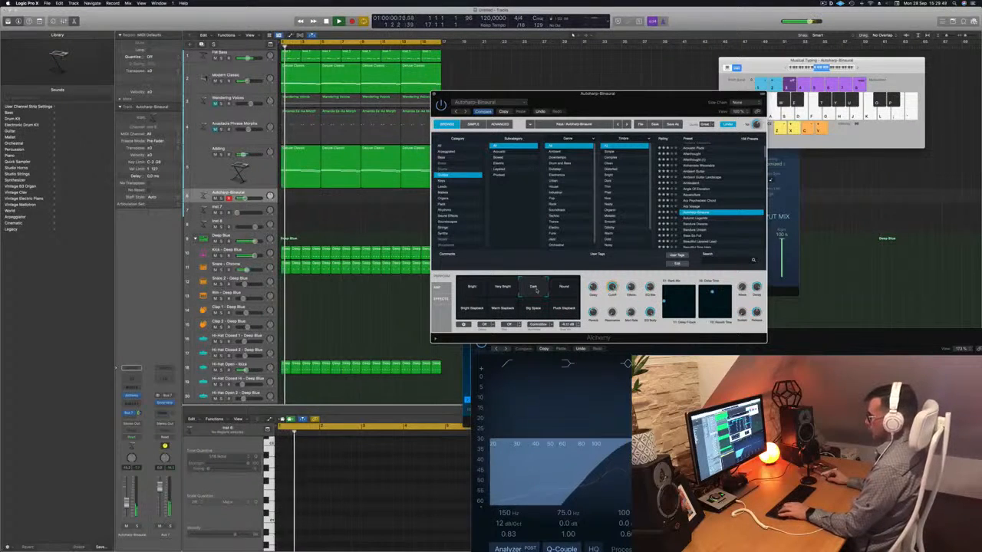
left_click(567, 308)
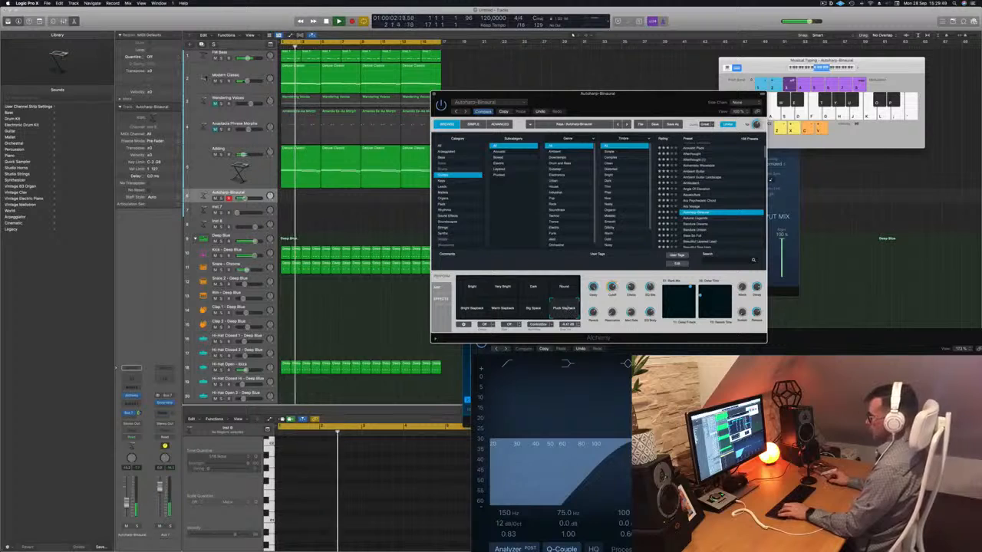
left_click(126, 498)
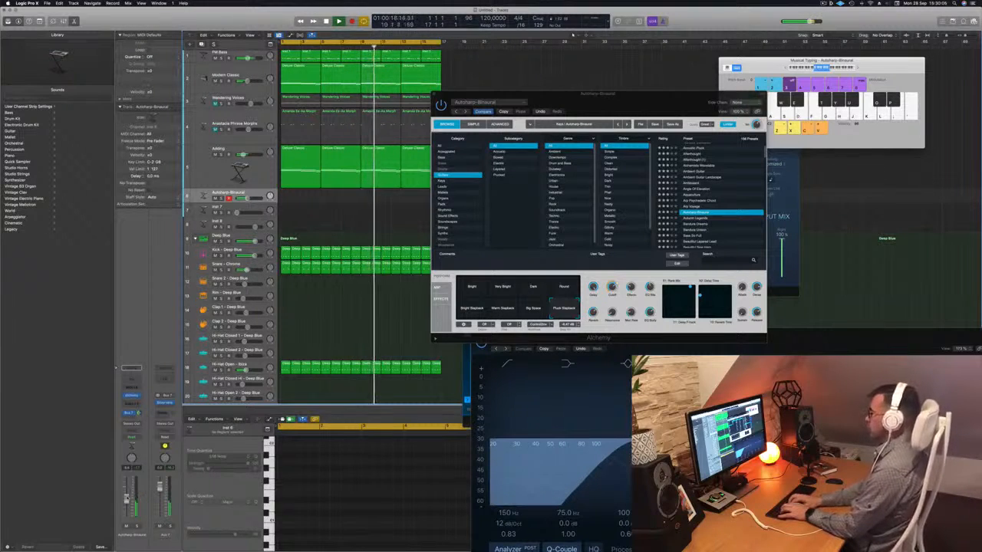
- Show the Smart Controls, recheck the Dark snapshot in another keyboard range, return to Pluck Slapback and fine-tune the track volume
key("b")
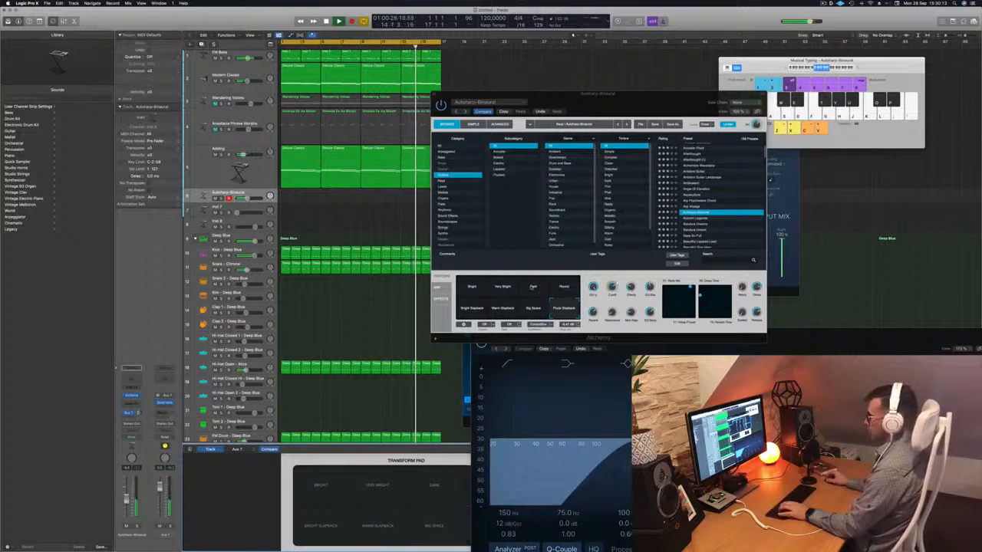
left_click(533, 287)
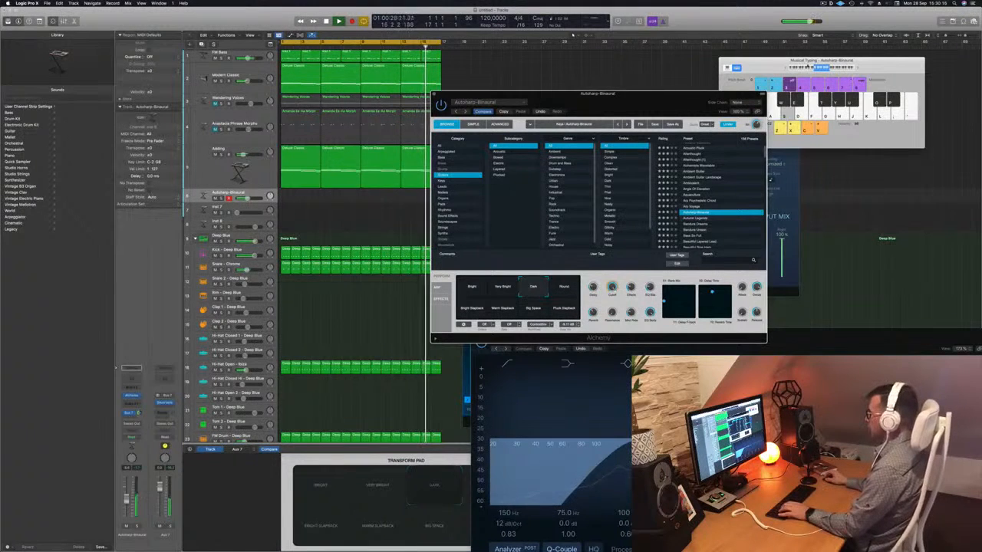
left_click(788, 67)
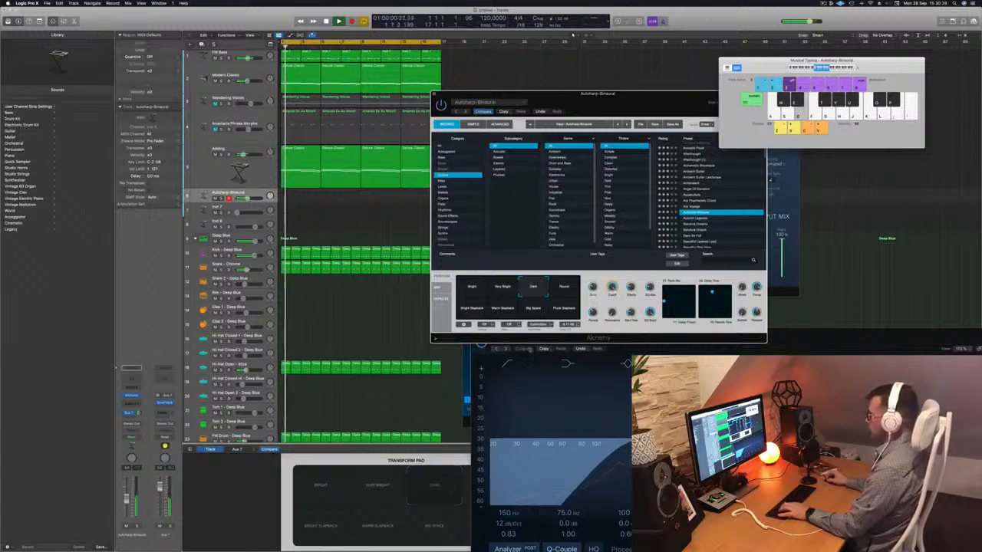
left_click(564, 308)
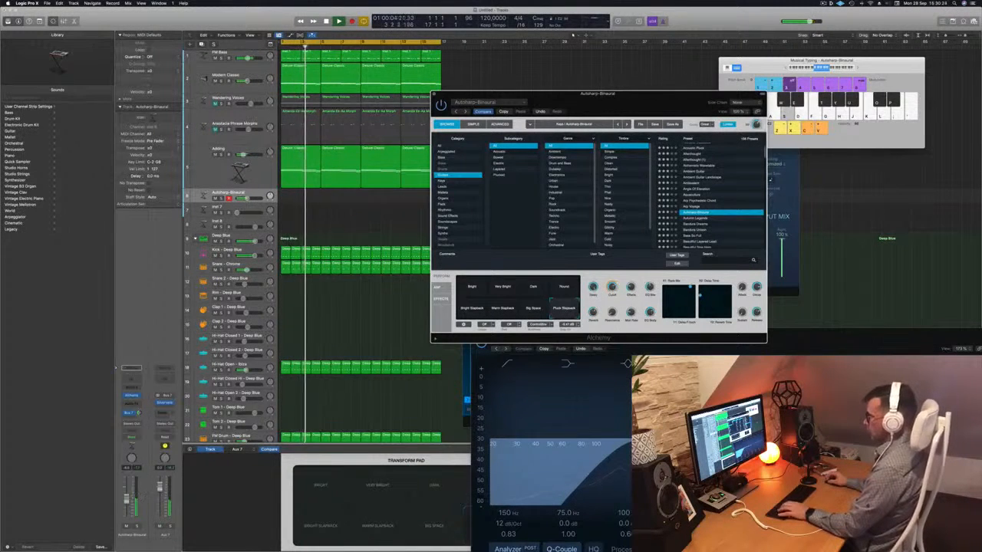
left_click(126, 499)
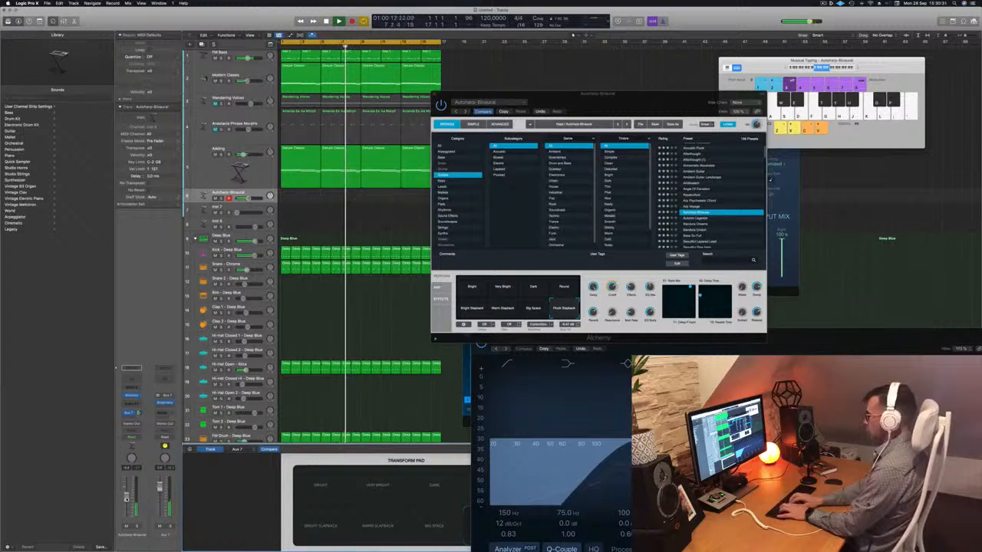
- Record a plucked melody on the Autoharp-Binaural track over the looping arrangement
key("r")
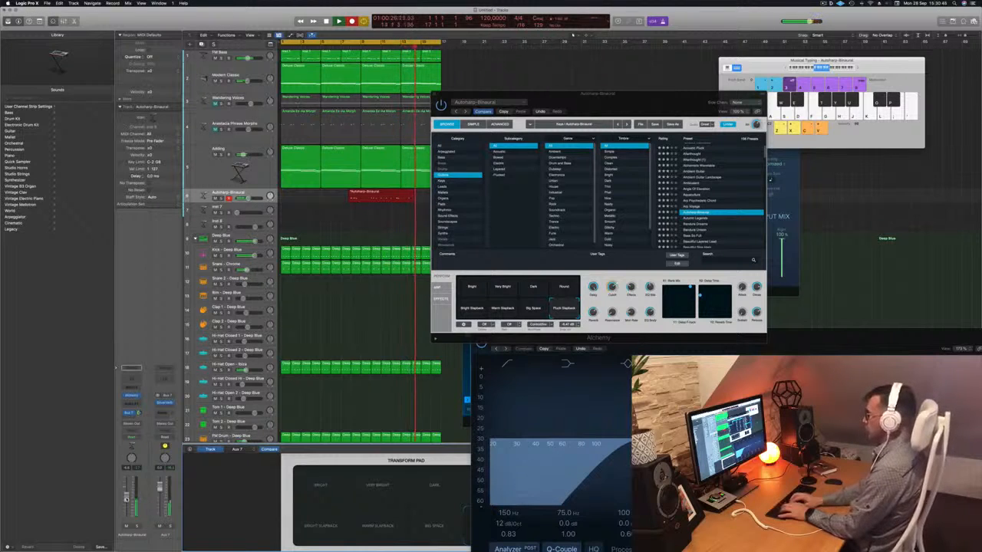
key("j")
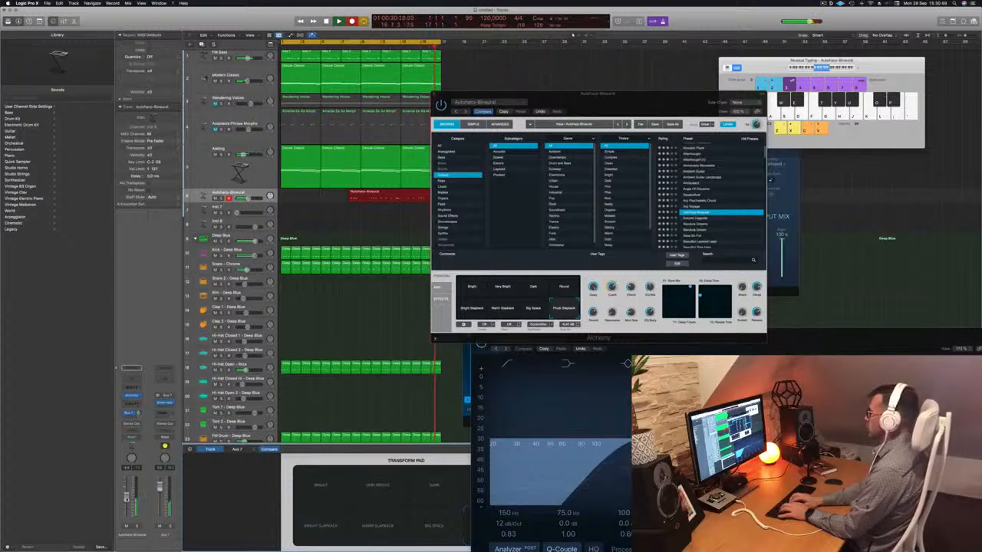
key("space")
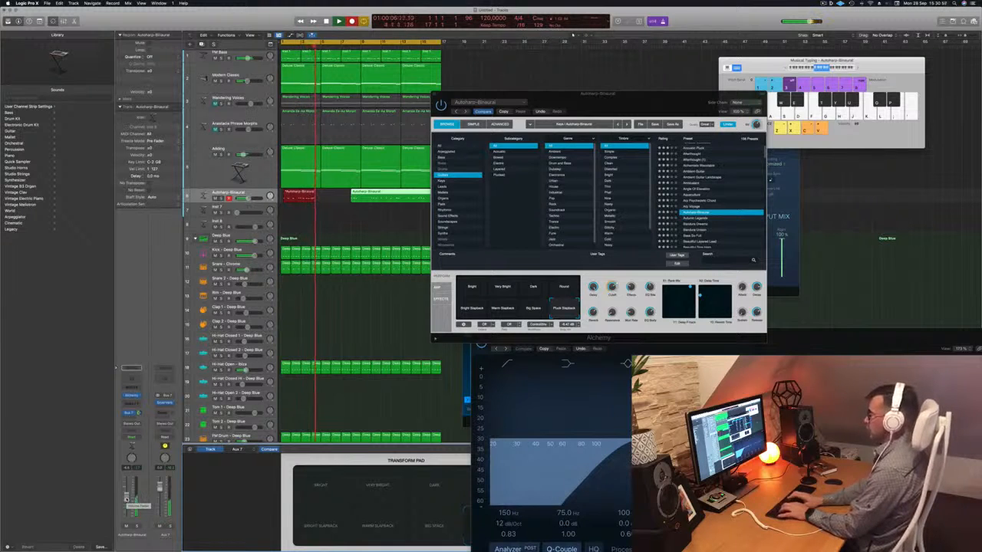
key("space")
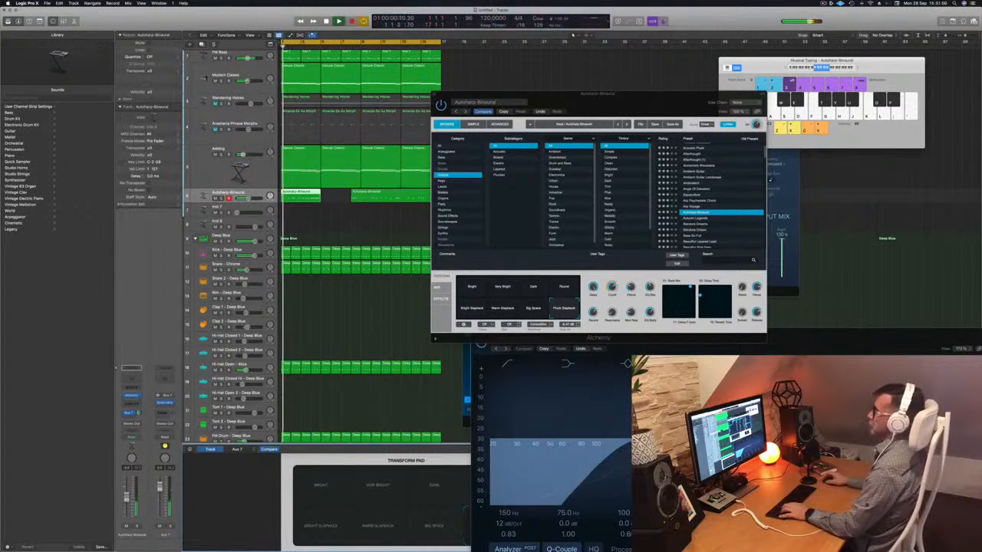
- Delete the short extra autoharp region, move the longer recording to bar 1 and play it back from the start
left_click(351, 46)
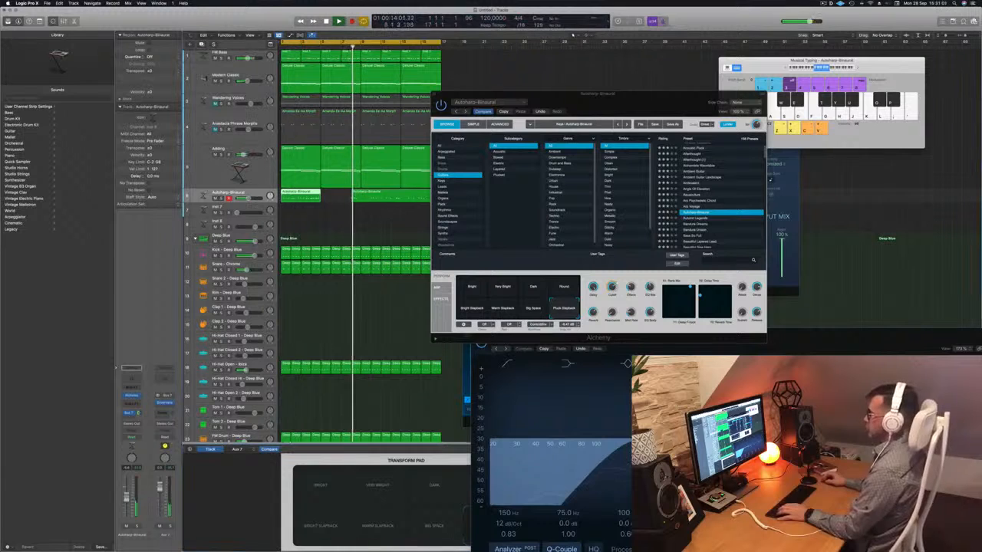
key("Delete")
left_click(360, 196)
key("space")
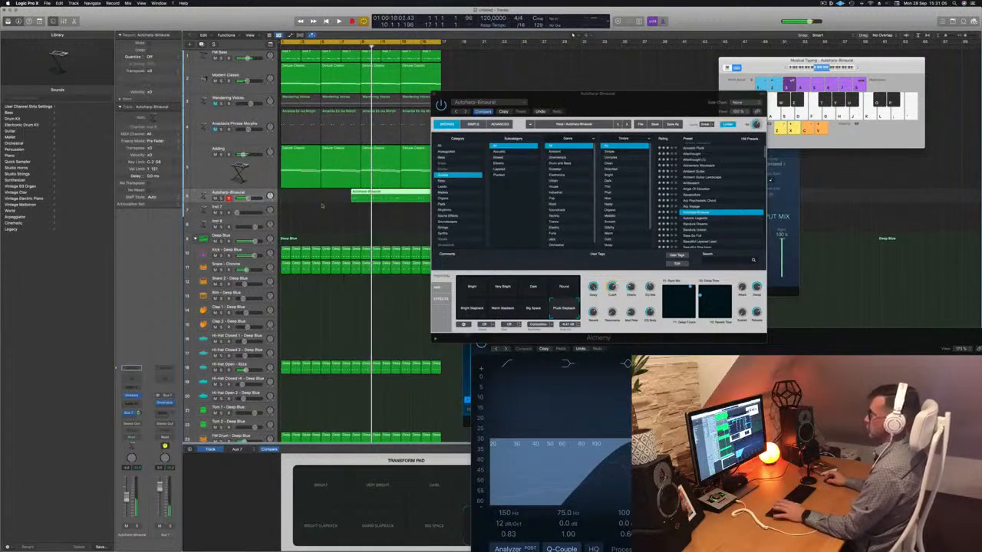
left_click_drag(367, 195, 296, 197)
key("Return")
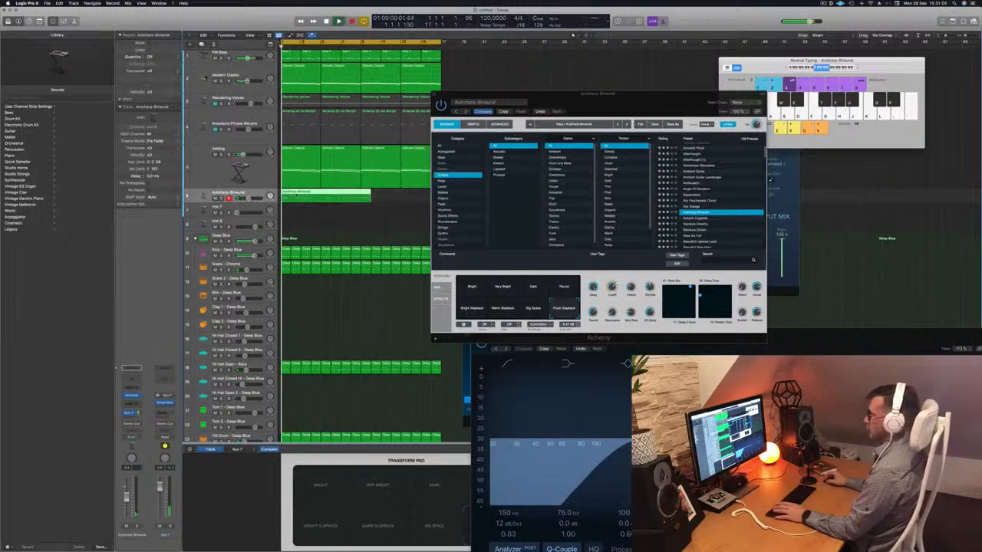
key("space")
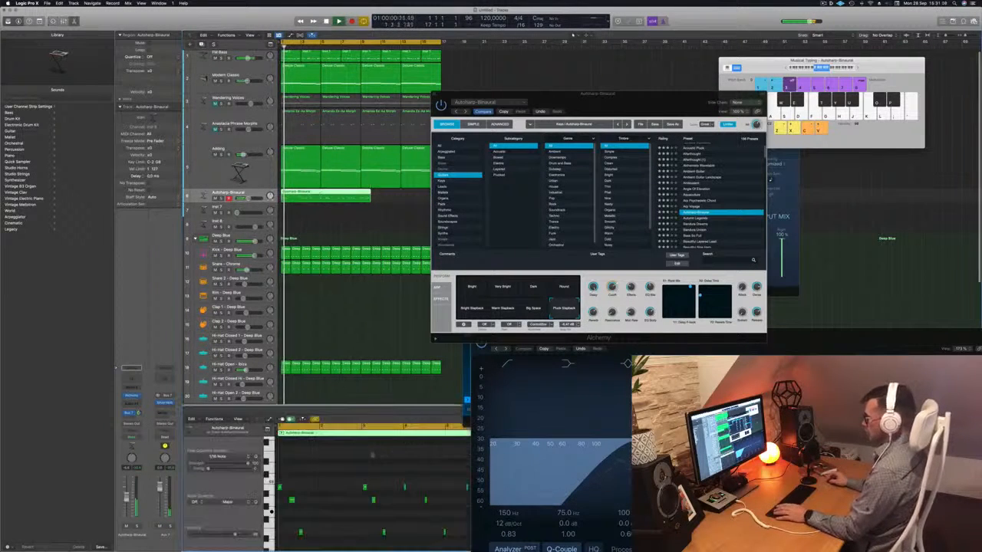
- Open the autoharp recording in the piano roll and quantize all its notes to 1/16 Note
double_click(318, 193)
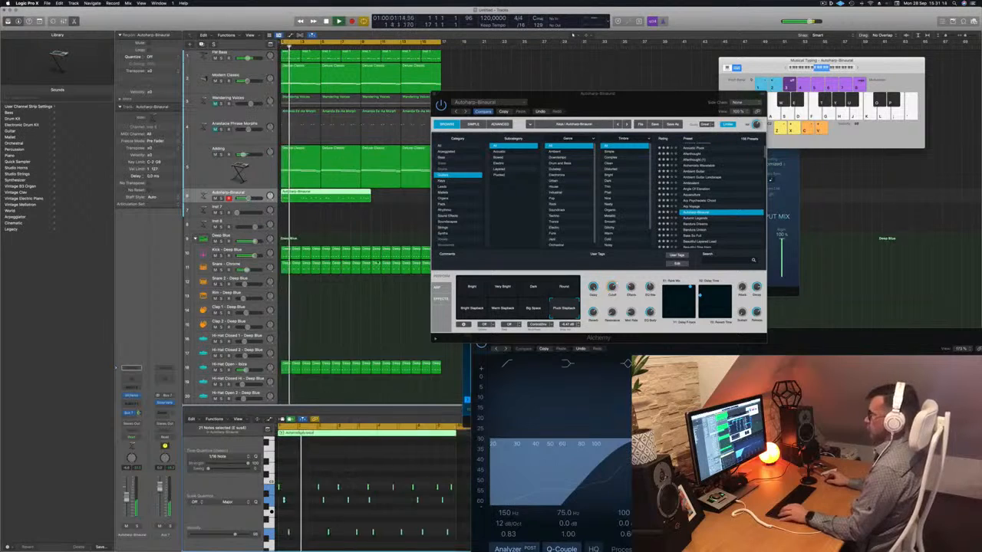
scroll(342, 221, "up", 5)
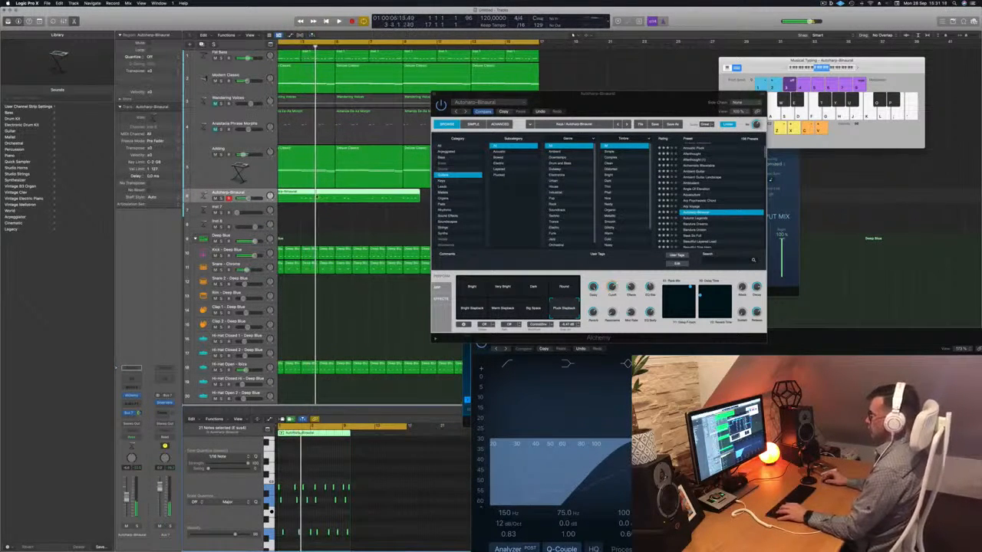
key("space")
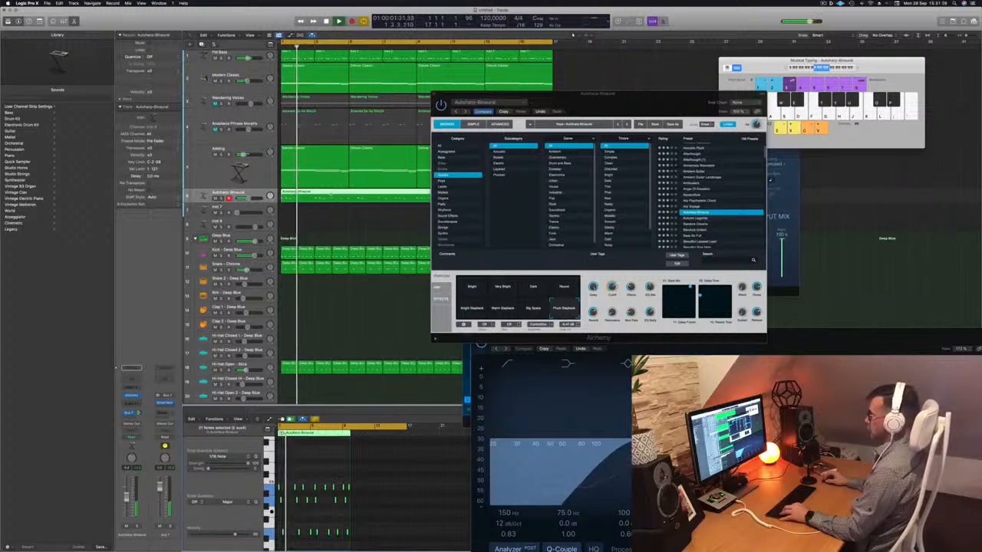
- Trim the autoharp recording to a four-bar region and copy it end to end up to bar 17
left_click(331, 193)
key("Delete")
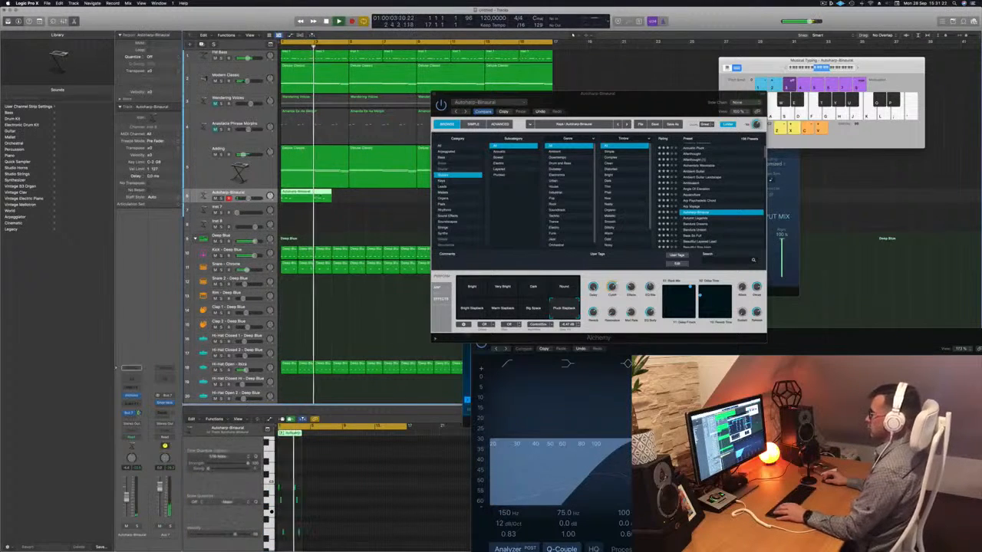
left_click_drag(332, 198, 385, 201)
left_click_drag(631, 95, 821, 98)
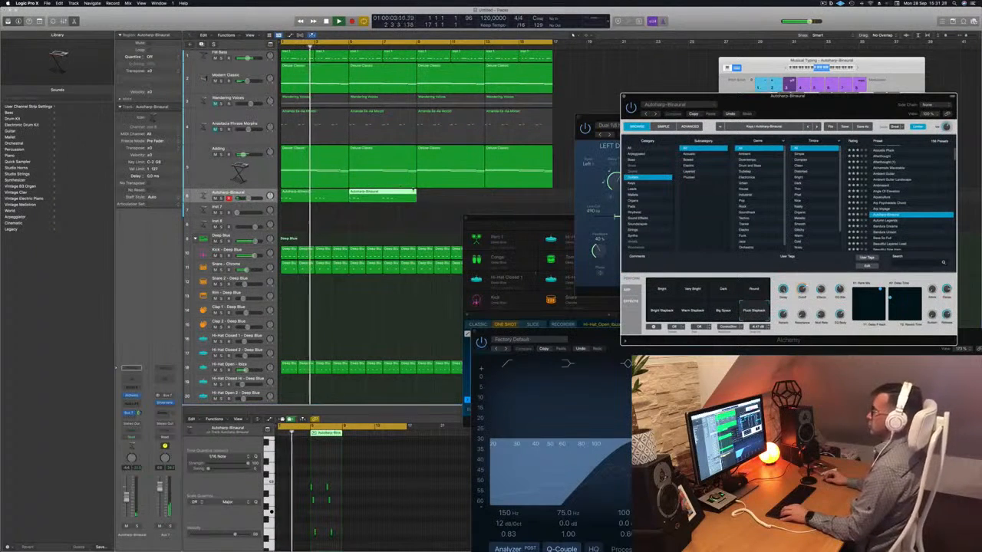
left_click_drag(428, 202, 452, 198)
left_click_drag(795, 102, 585, 96)
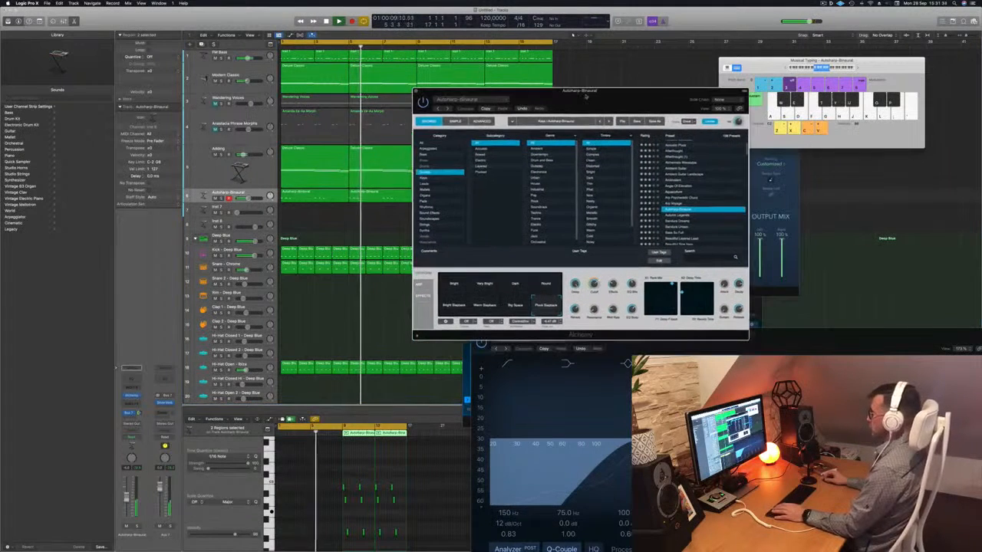
key("space")
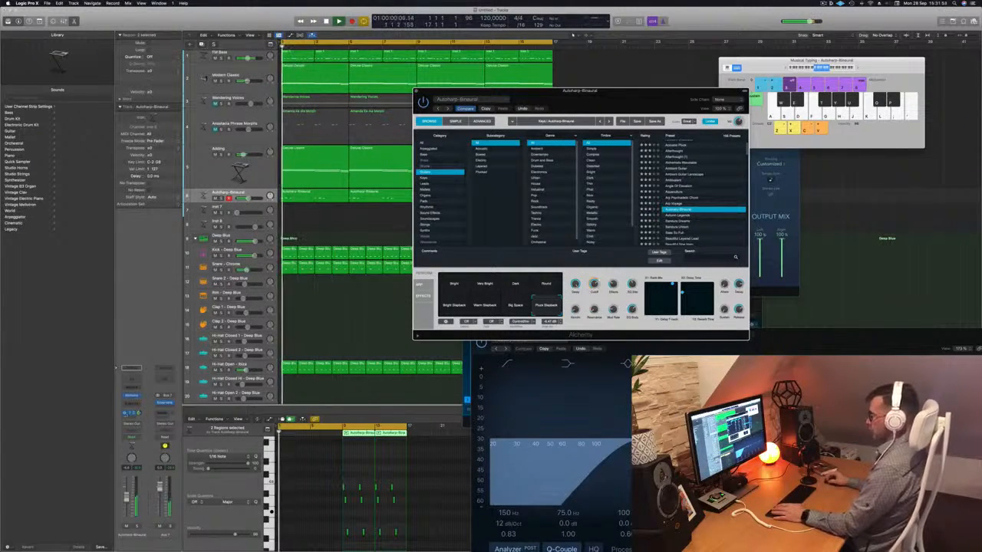
- Turn down the Delay control of the Autoharp-Binaural preset and fine-tune its Cutoff during playback
left_click(376, 290)
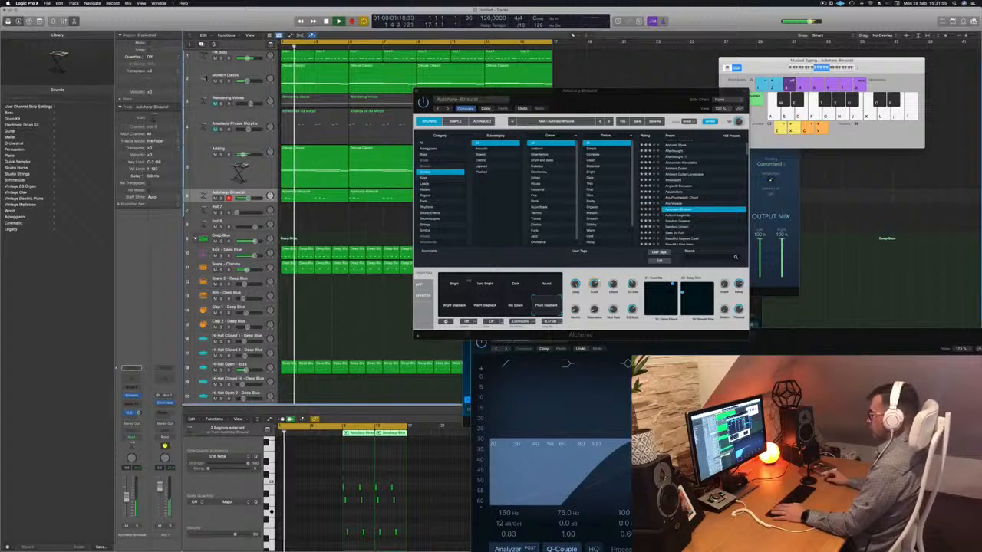
left_click(571, 307)
key("space")
key("space")
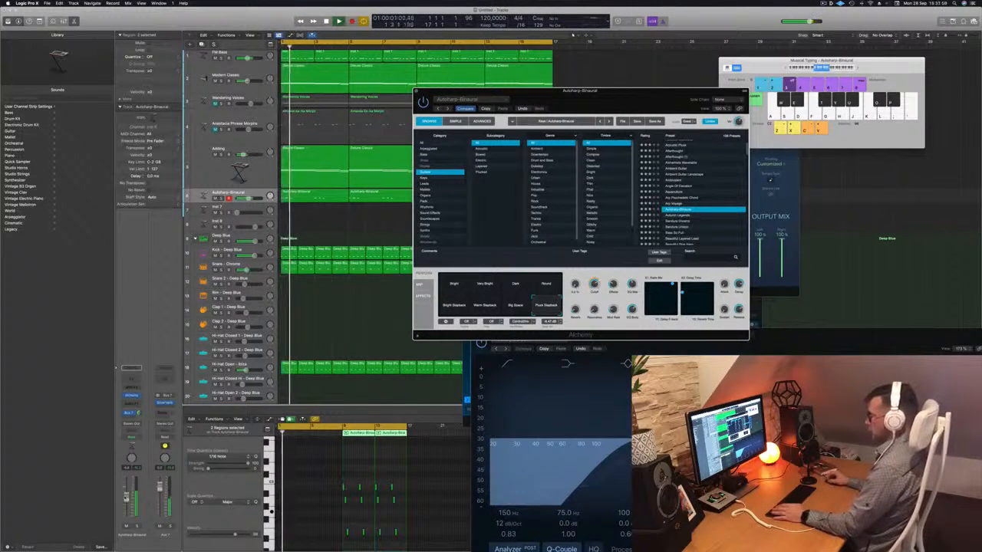
left_click(376, 295)
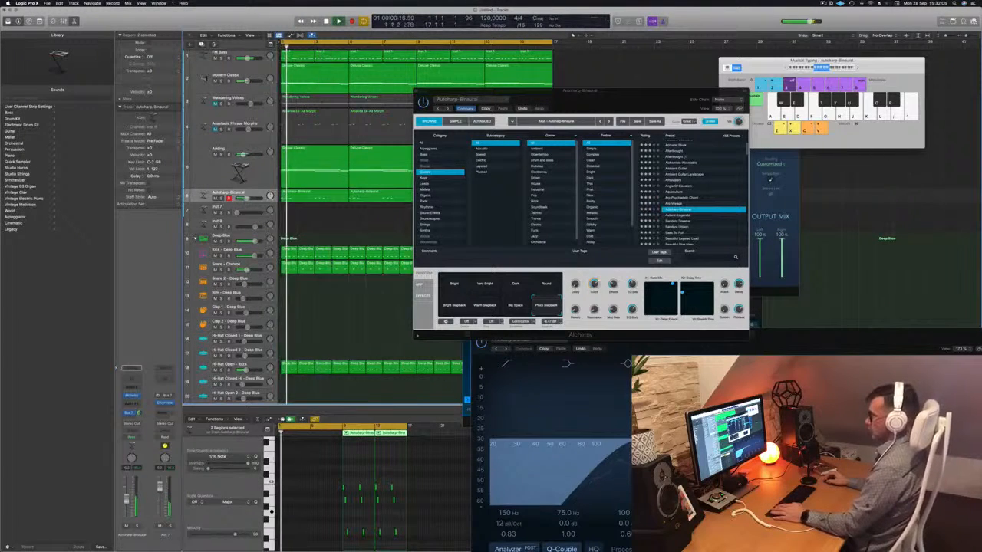
key("space")
key("space")
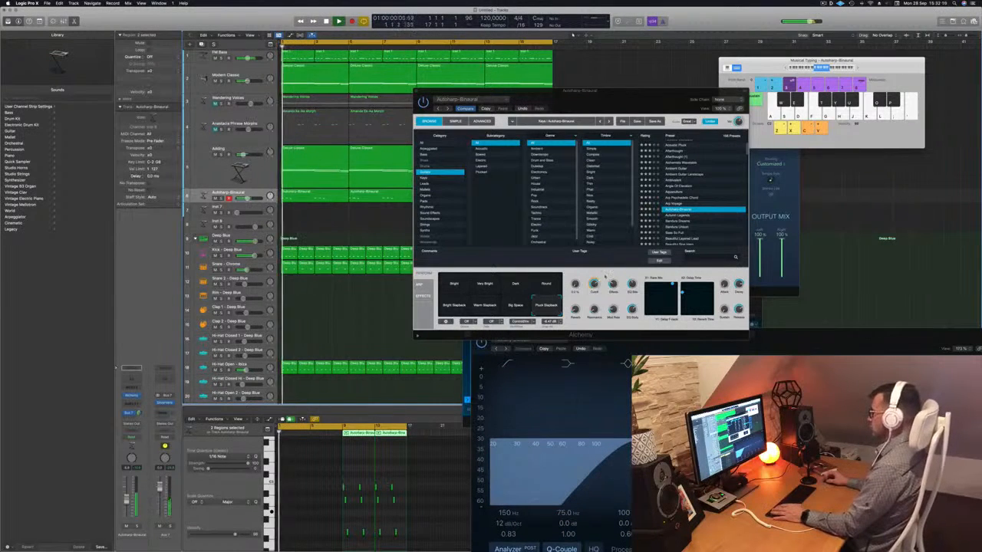
key("space")
key("space")
left_click(593, 286)
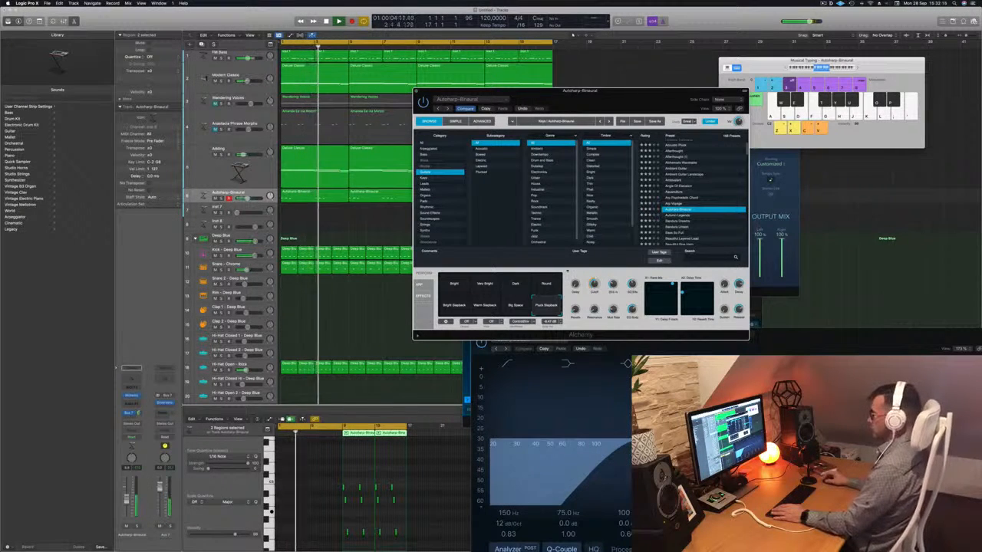
- Close the Alchemy window, select the autoharp regions and duplicate the Autoharp-Binaural track with its settings
left_click_drag(537, 91, 725, 99)
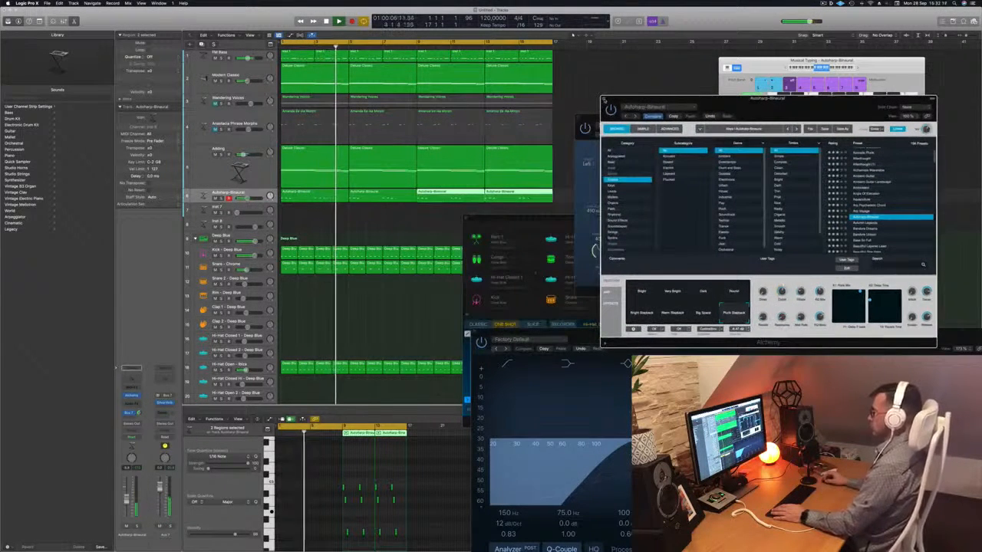
left_click(606, 102)
left_click(316, 192, "shift")
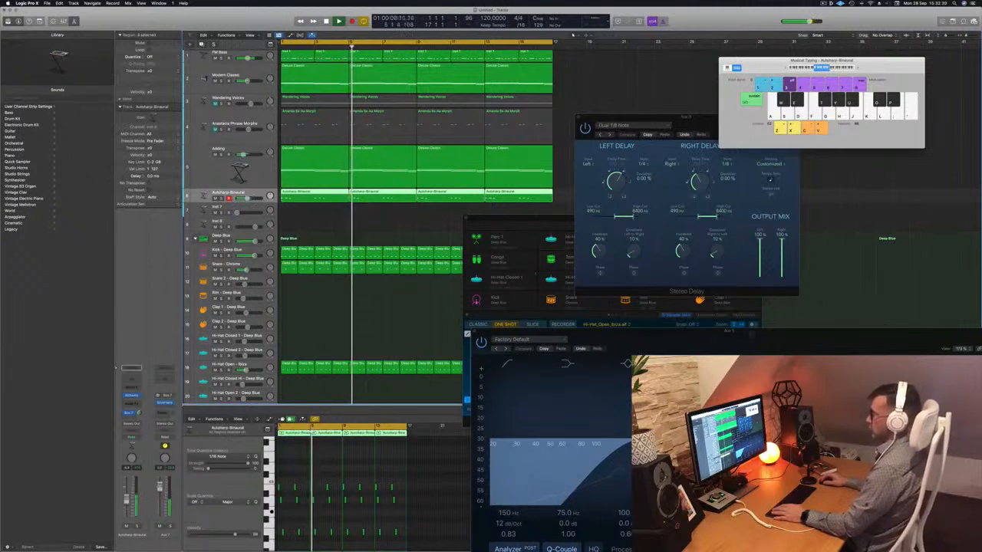
key("super+d")
- Record a repeated single-note pattern on the duplicated Autoharp-Binaural track
key("Return")
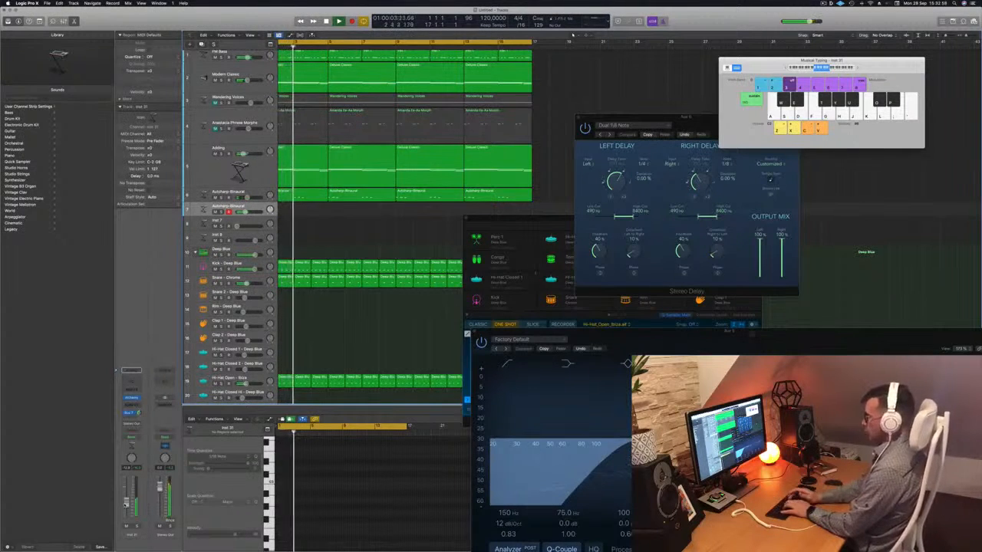
key("r")
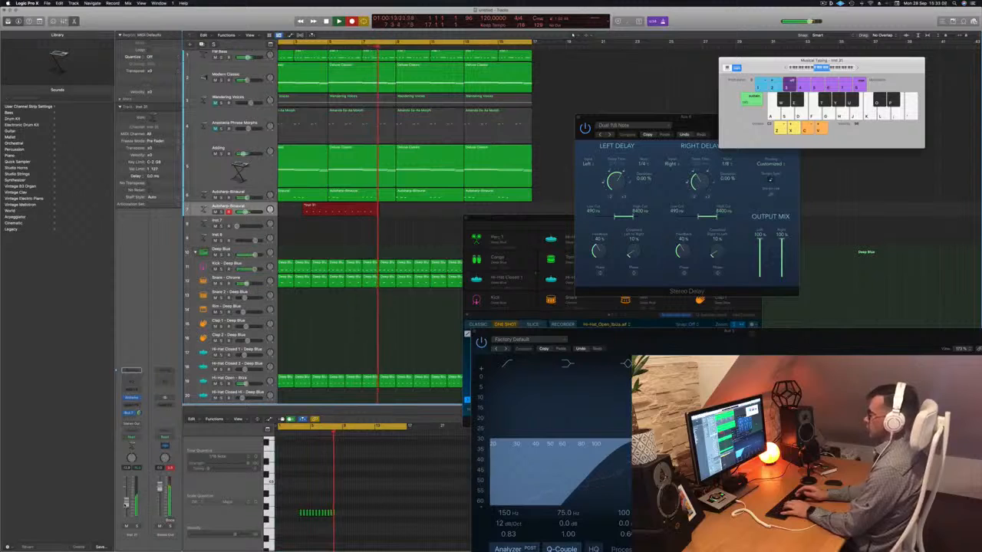
key("space")
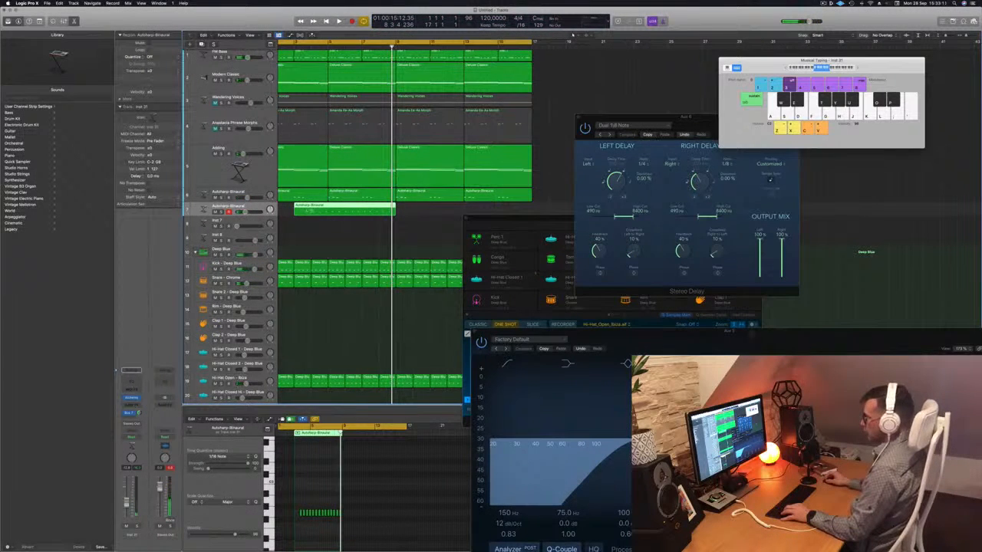
- Split off and delete the opening piece of the new recording, move the remainder to bar 1 and play it
double_click(311, 211, "super")
left_click(302, 210)
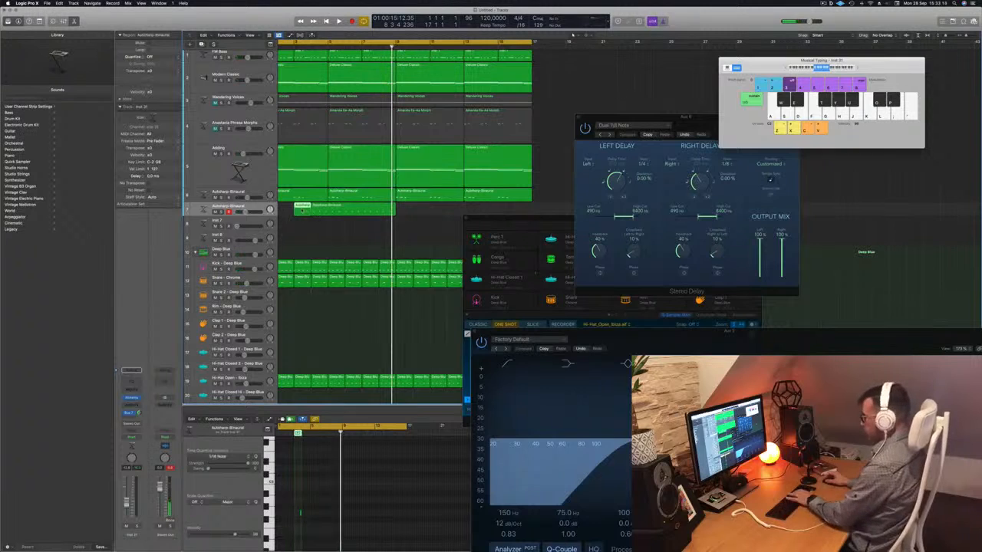
key("Delete")
scroll(305, 214, "left", 2)
left_click_drag(375, 211, 321, 207)
key("Return")
key("space")
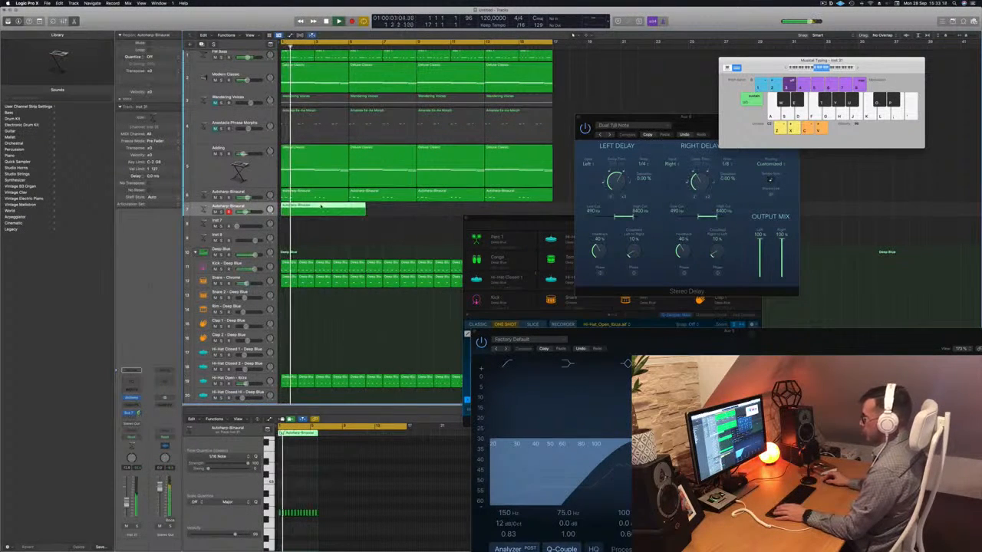
- Quantize the repeated-note recording to 1/16 Note in the piano roll and adjust its short note while replaying the pattern
key("e")
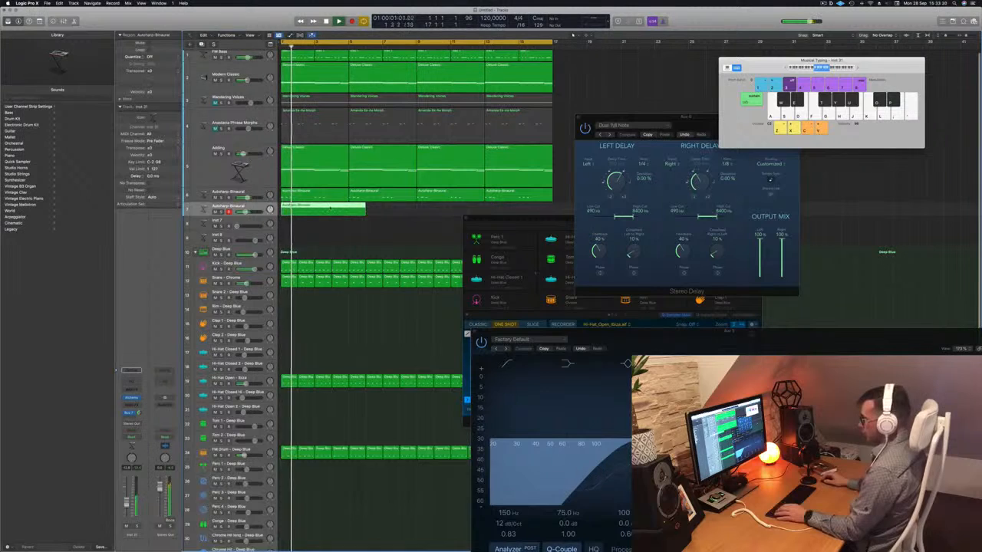
key("e")
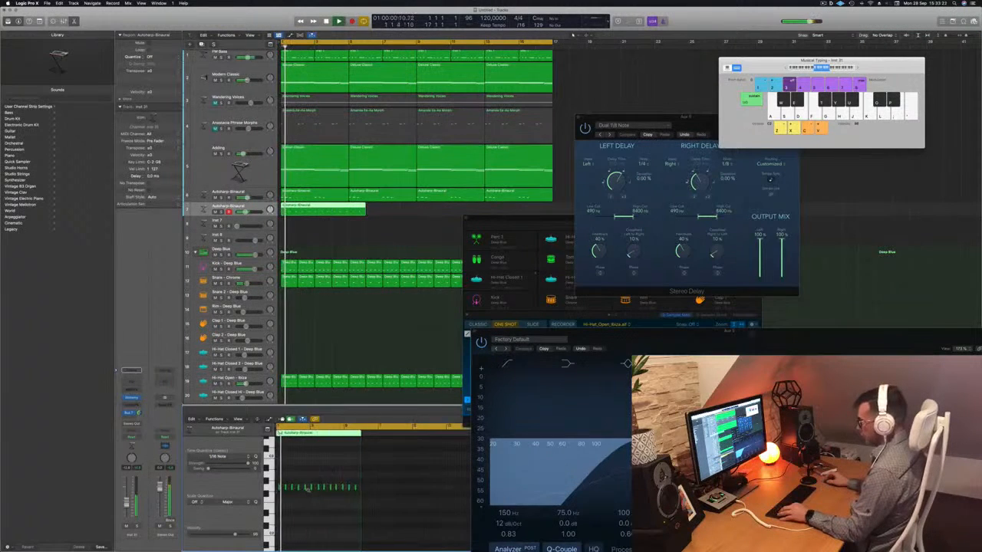
key("z")
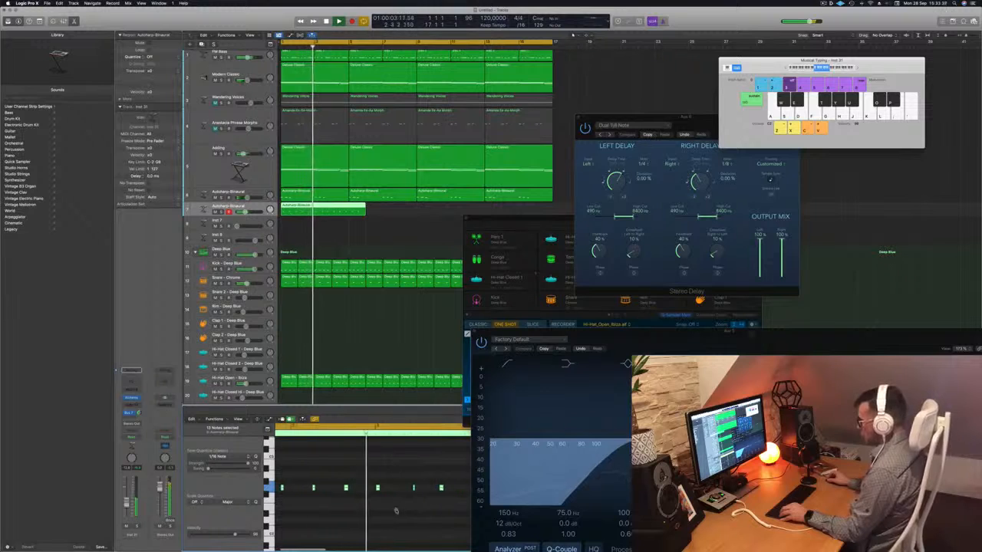
left_click_drag(401, 477, 418, 494)
key("Return")
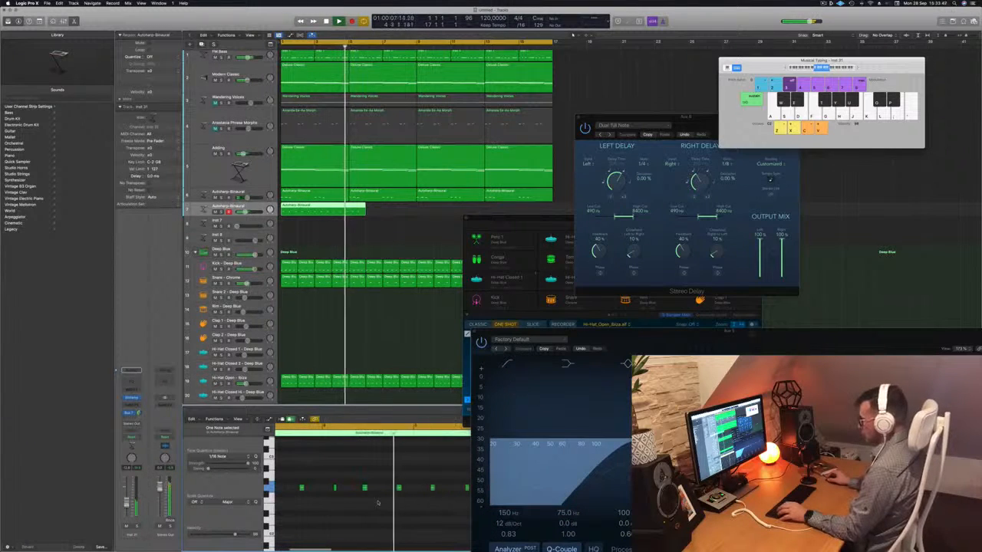
key("Return")
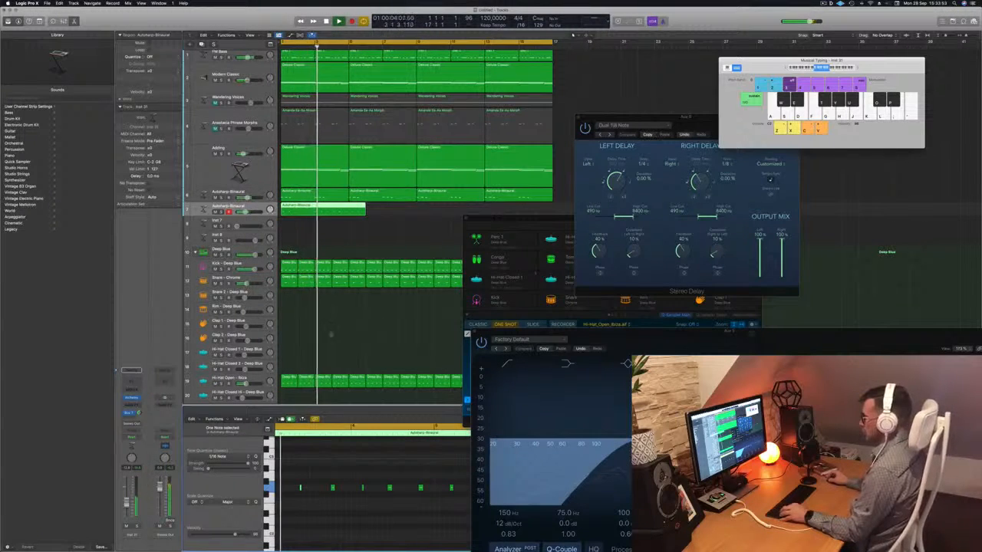
key("Return")
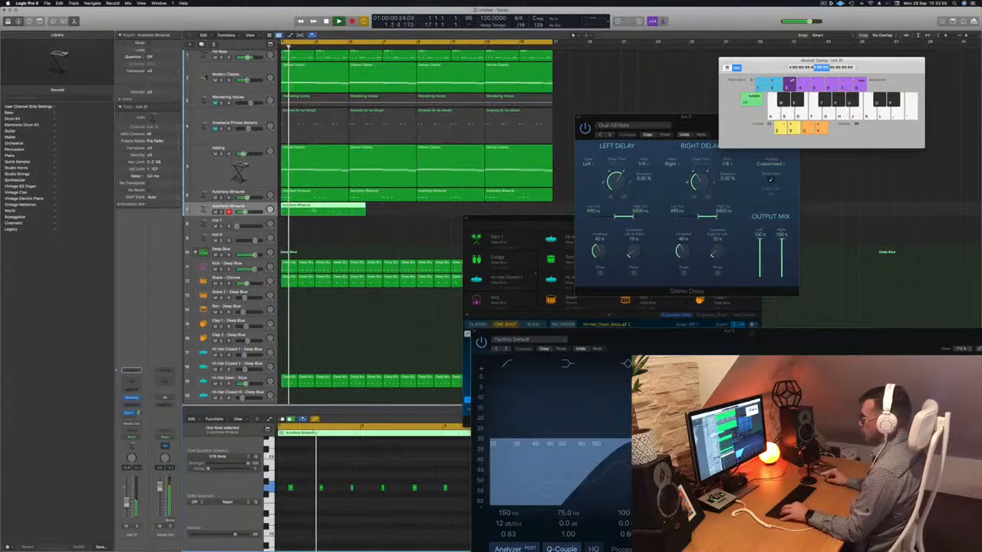
- Shorten the repeated-note region to two bars, copy it end to end up to bar 17 and replay from the start
key("Return")
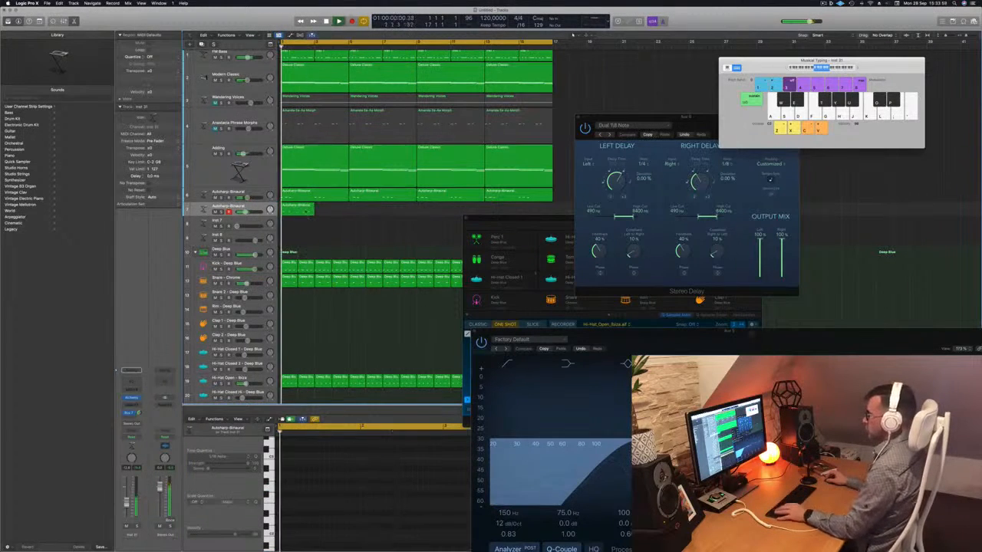
left_click_drag(292, 211, 428, 217)
key("Return")
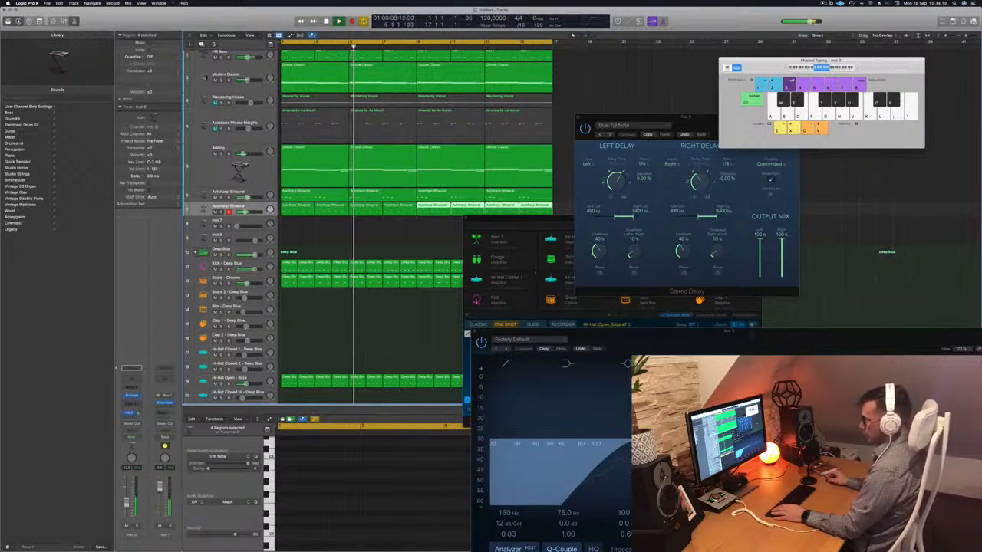
- Add a send to Bus 6 on the second Autoharp-Binaural track
left_click(138, 413)
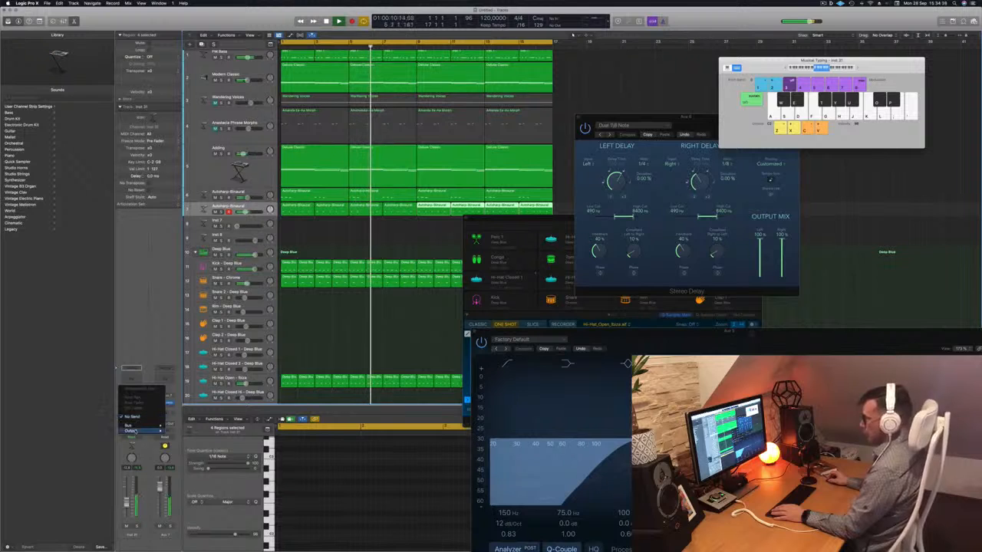
mouse_move(154, 424)
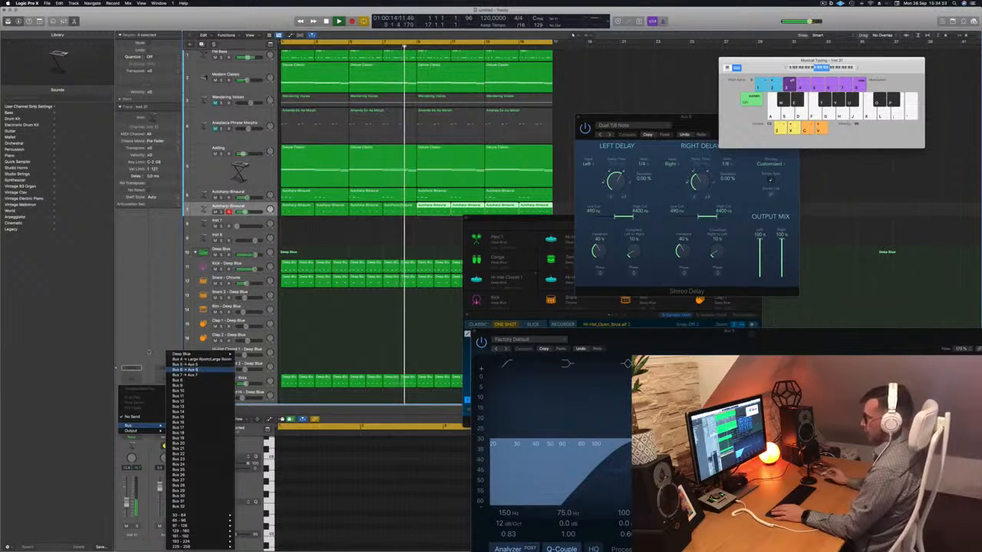
left_click(184, 370)
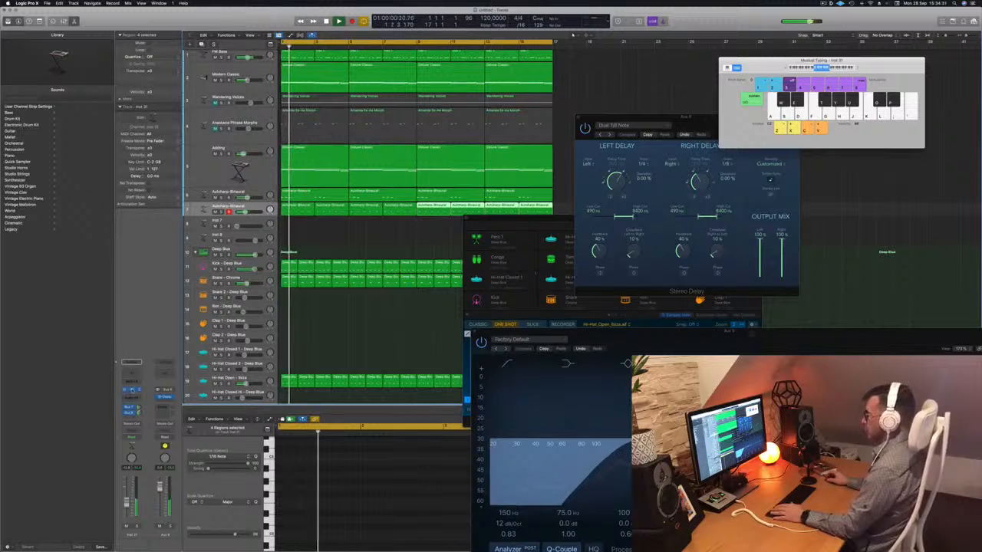
- Restart playback and audition Alchemy guitar presets from Autumn Legends to Bite String on the second Autoharp-Binaural track
left_click(132, 389)
key("Return")
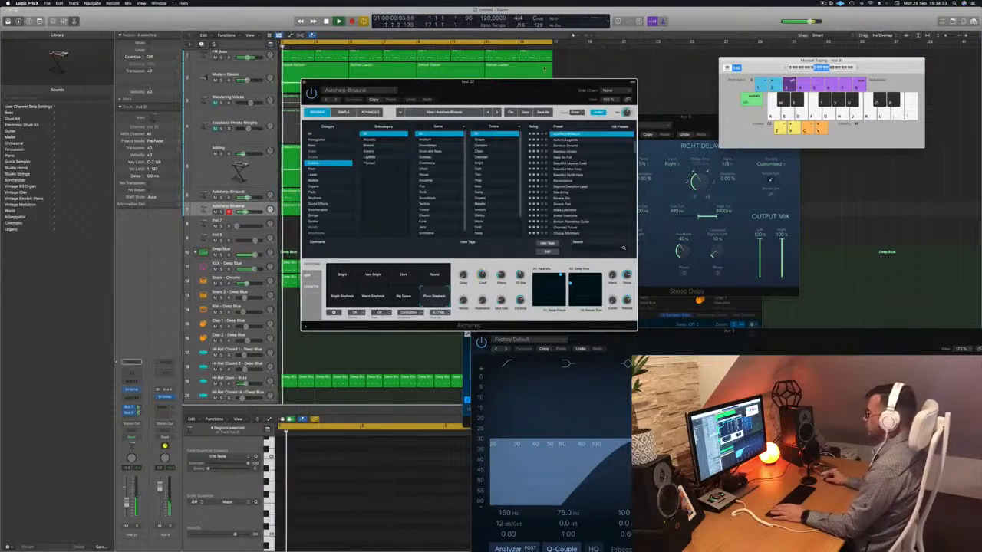
left_click_drag(503, 101, 573, 93)
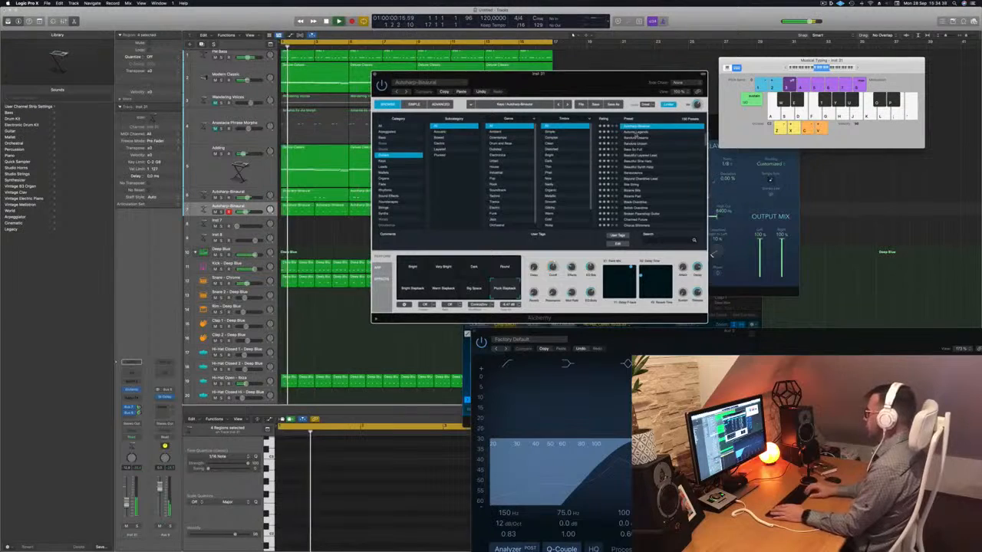
left_click(636, 133)
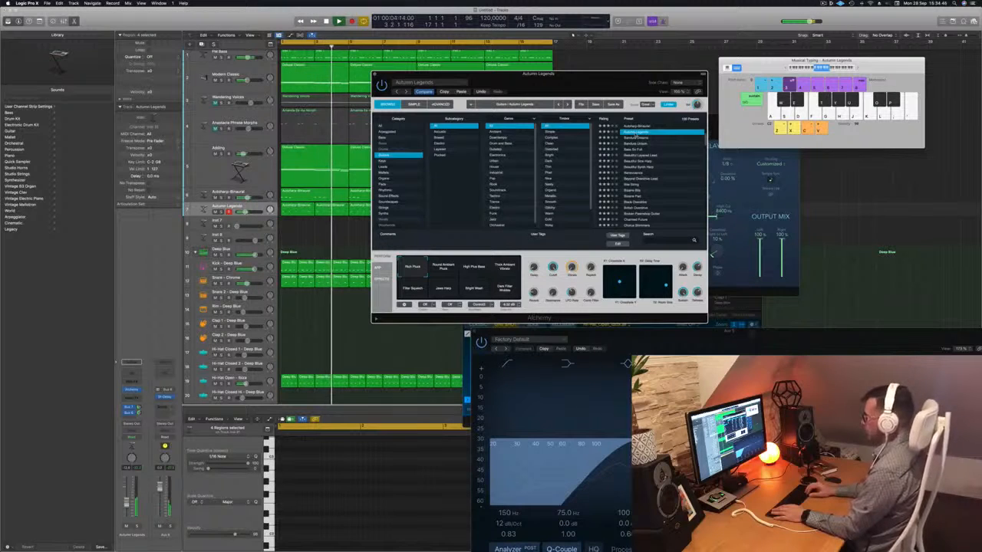
key("Down")
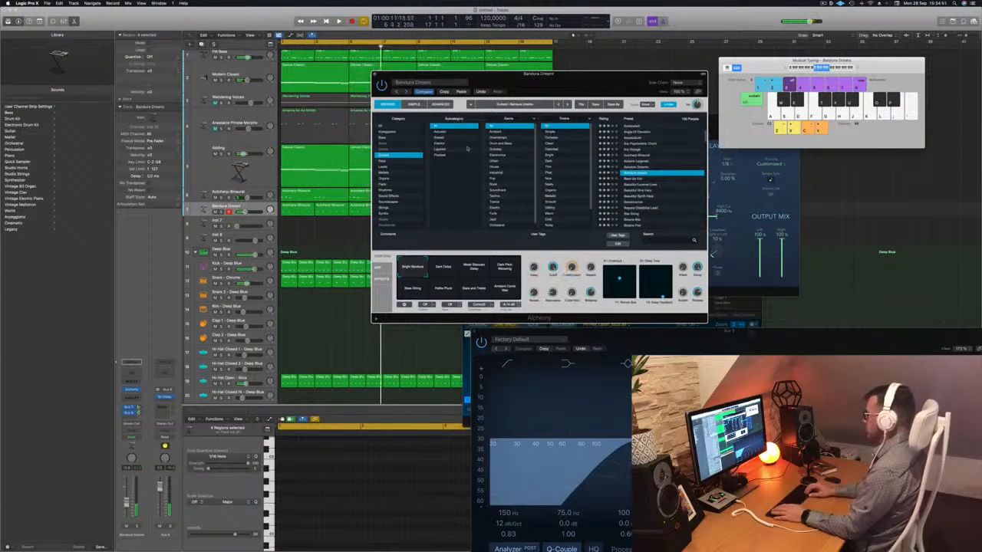
key("Down")
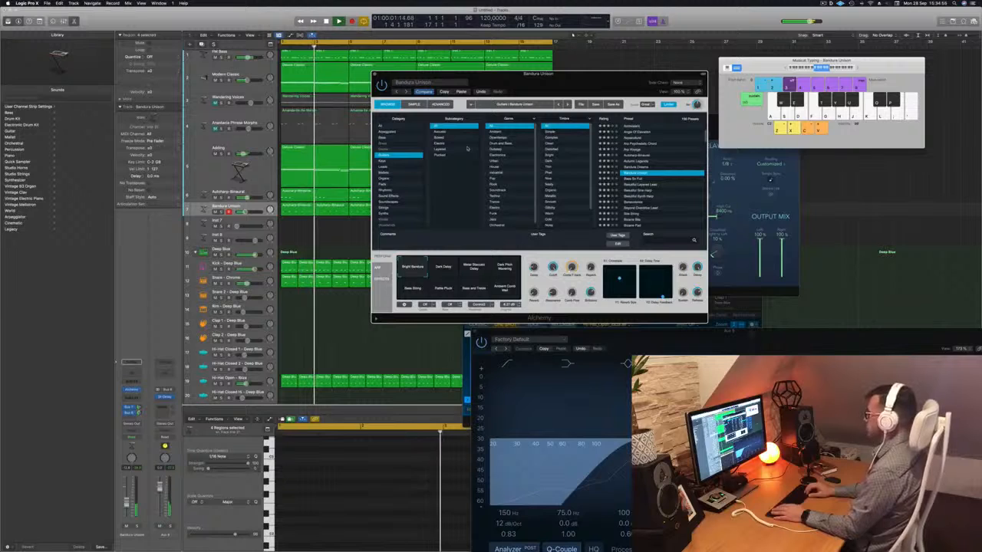
key("Down")
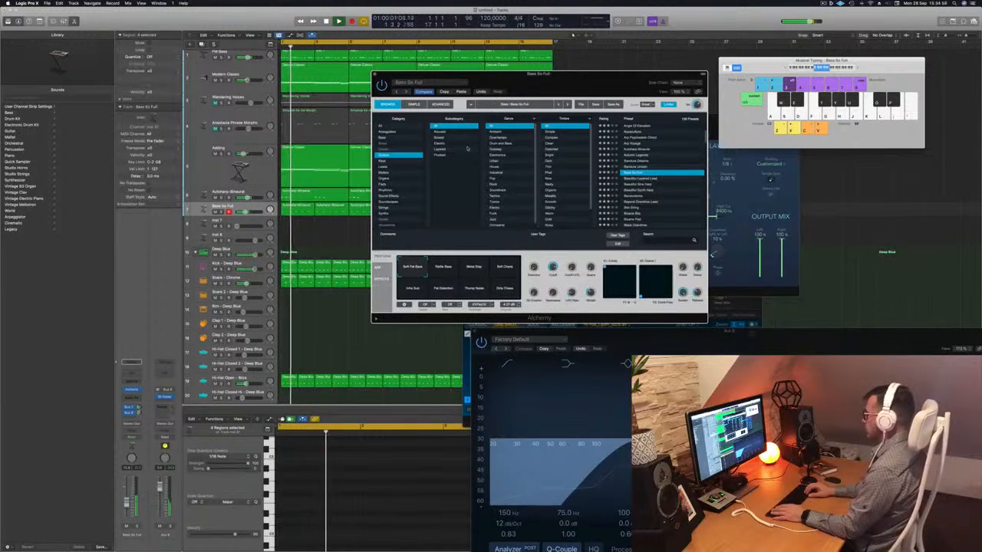
key("Down")
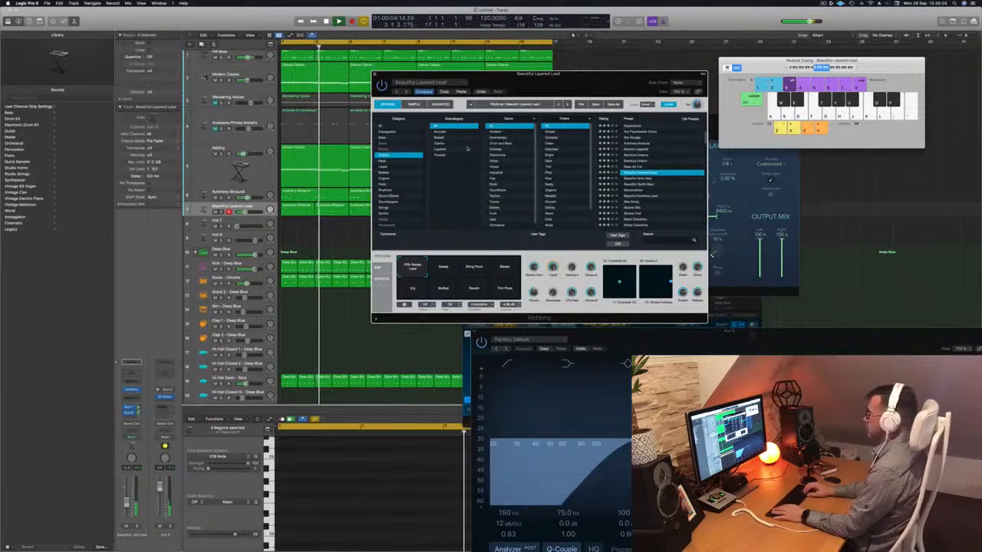
key("Down")
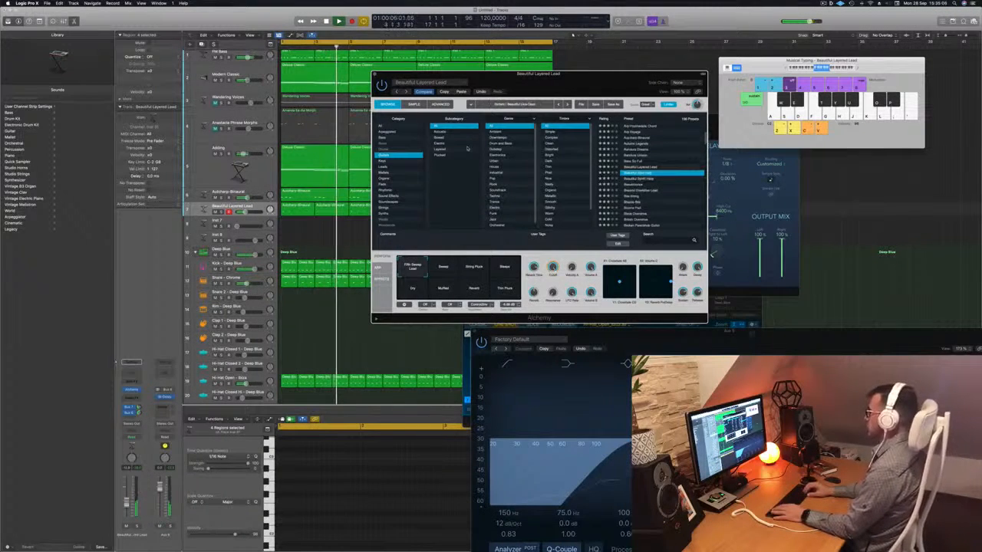
key("Down")
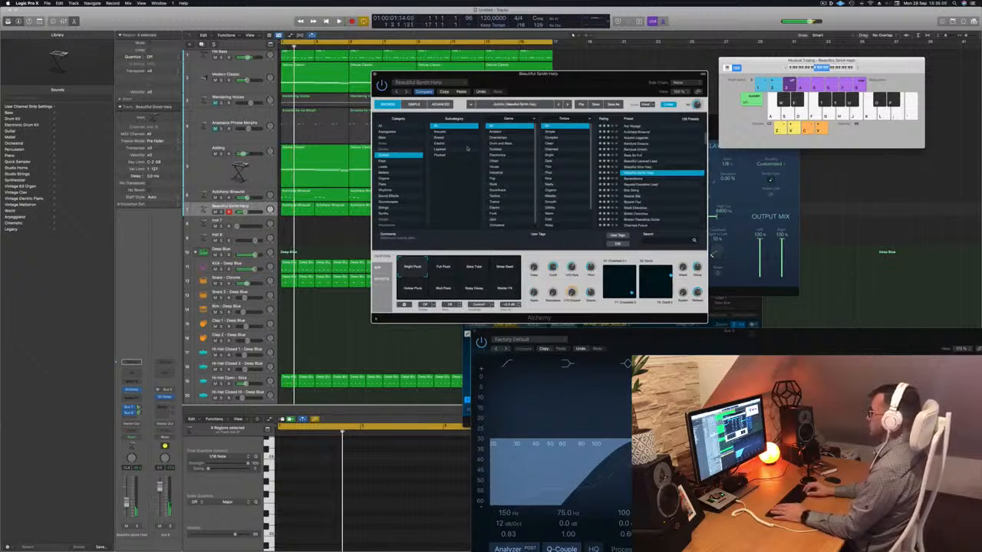
key("Down")
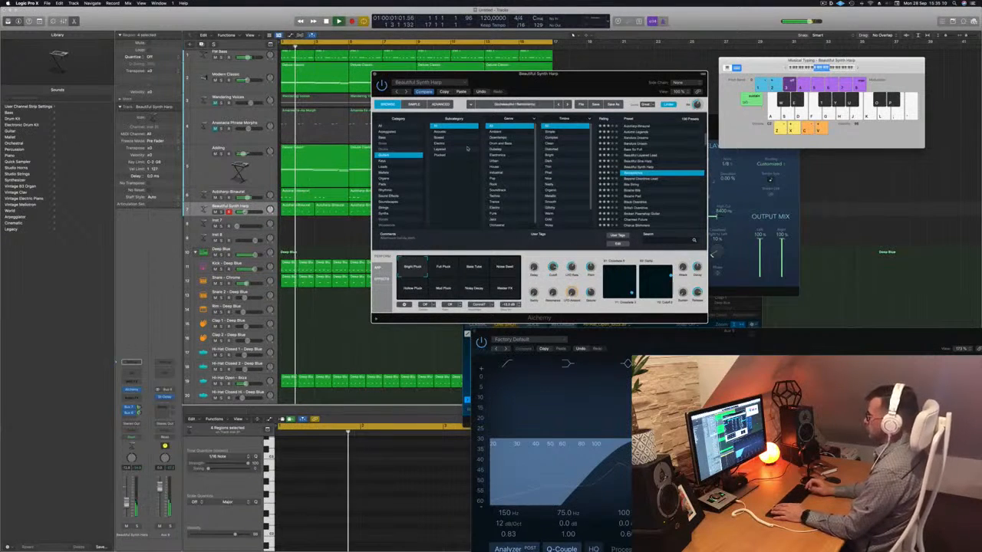
key("Down")
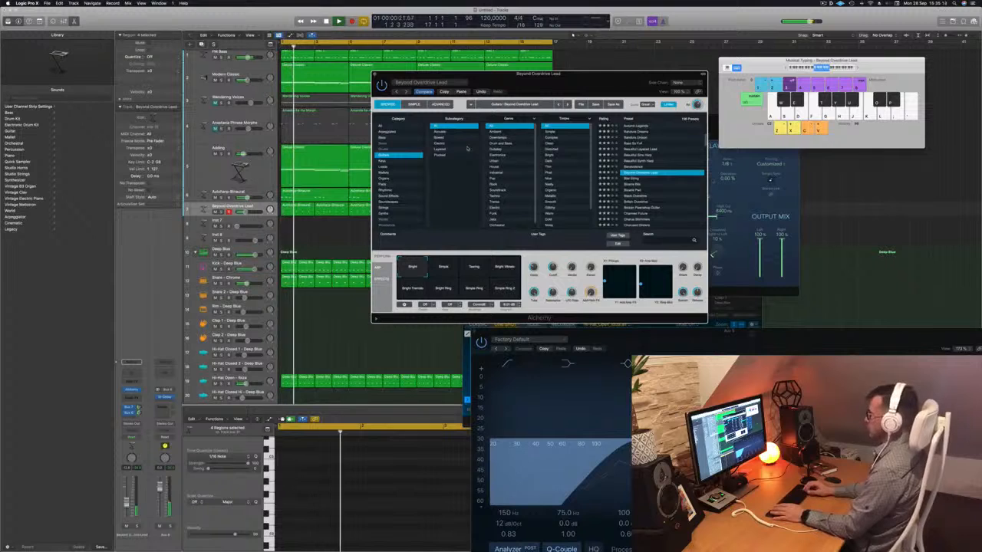
key("Down")
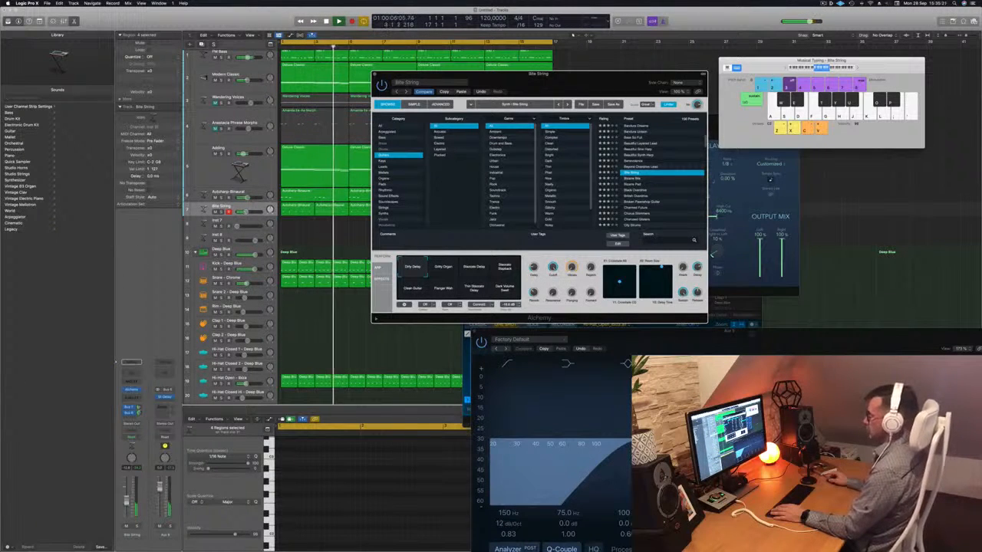
- Paste the copied Alchemy settings over the Bite String preset and close the instrument window
left_click(244, 198)
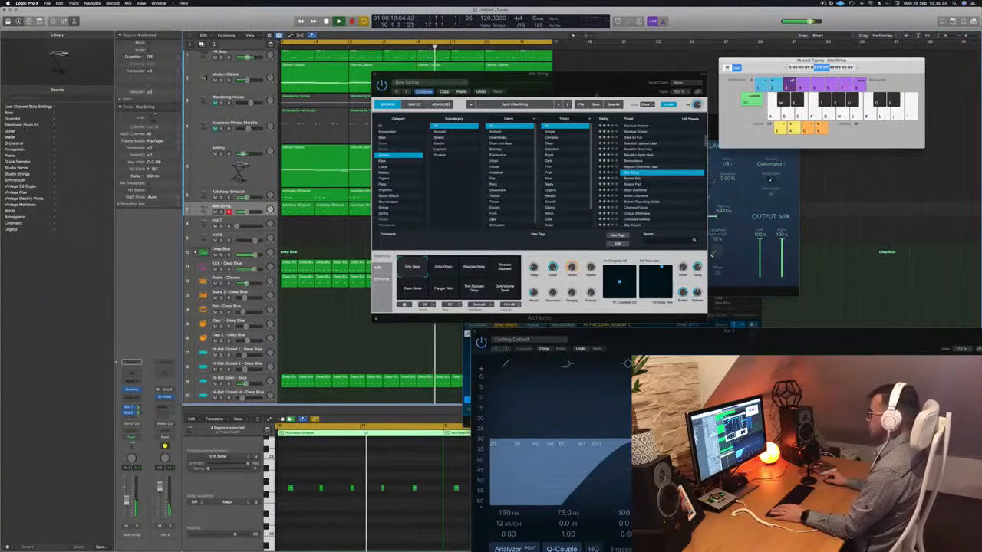
left_click_drag(459, 74, 433, 97)
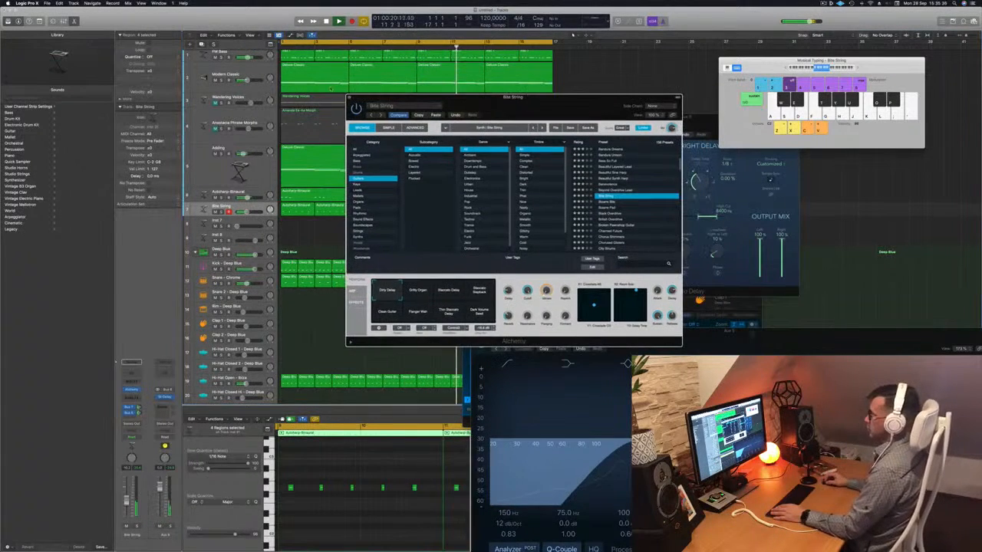
left_click(435, 116)
key("space")
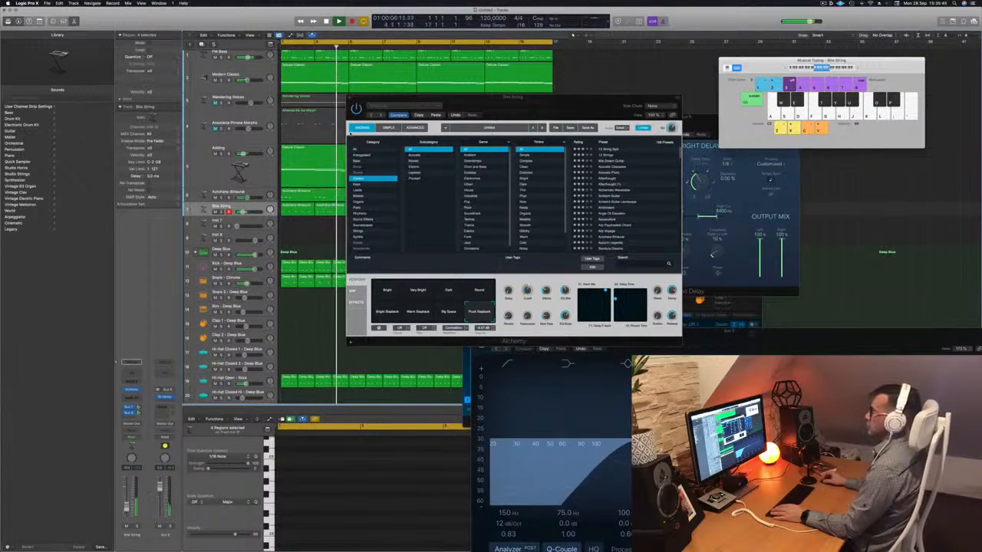
left_click(350, 98)
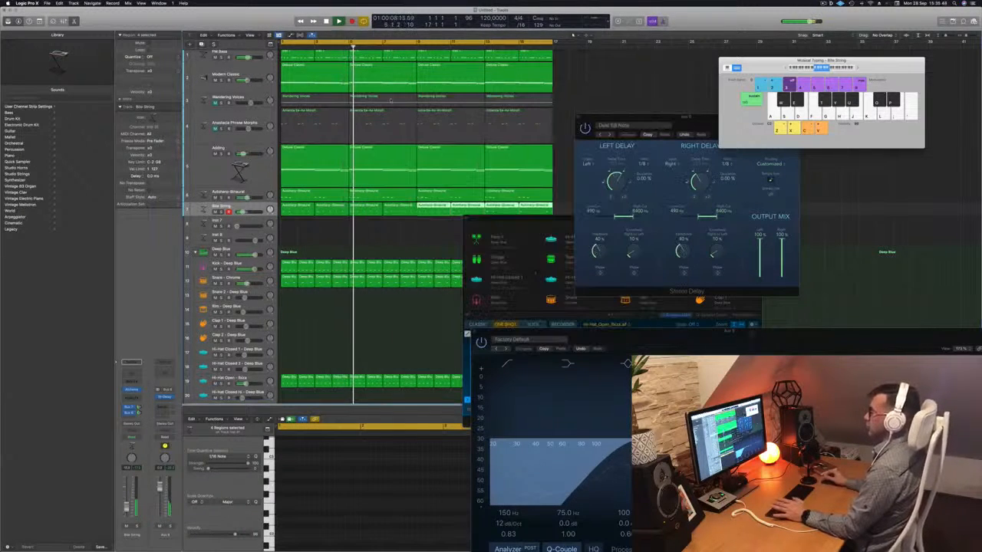
- Replay from the start, unmute the Wandering Voices track and briefly audition it soloed
key("Return")
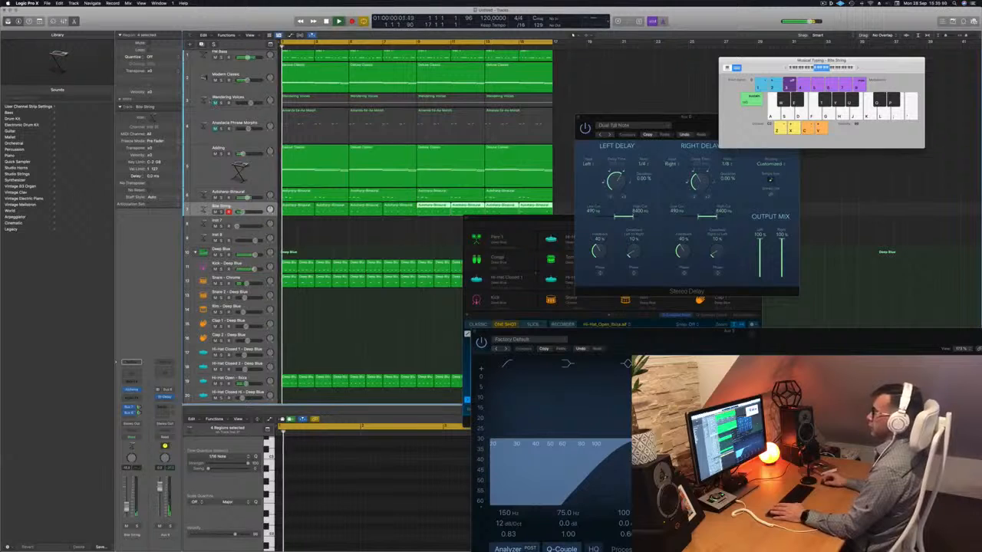
left_click(216, 103)
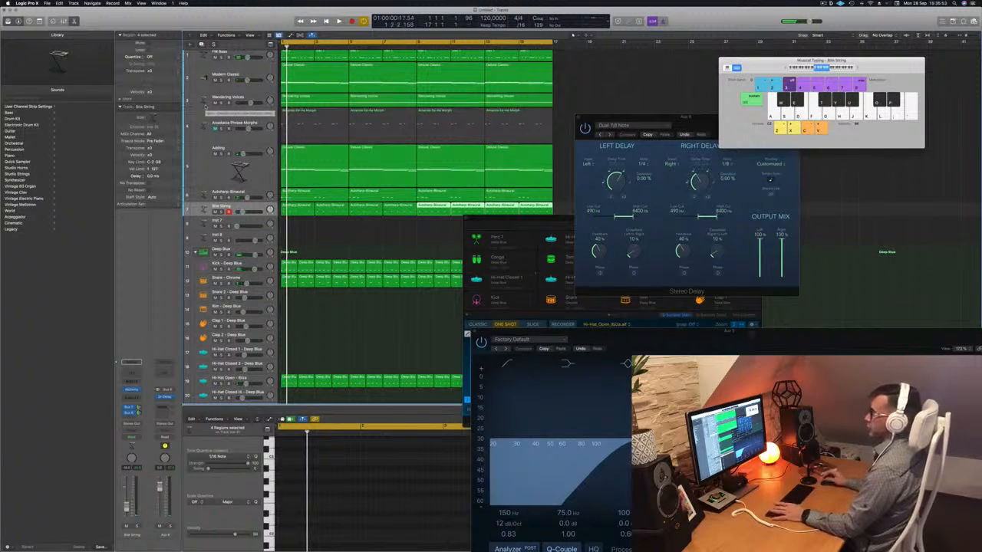
left_click(221, 103)
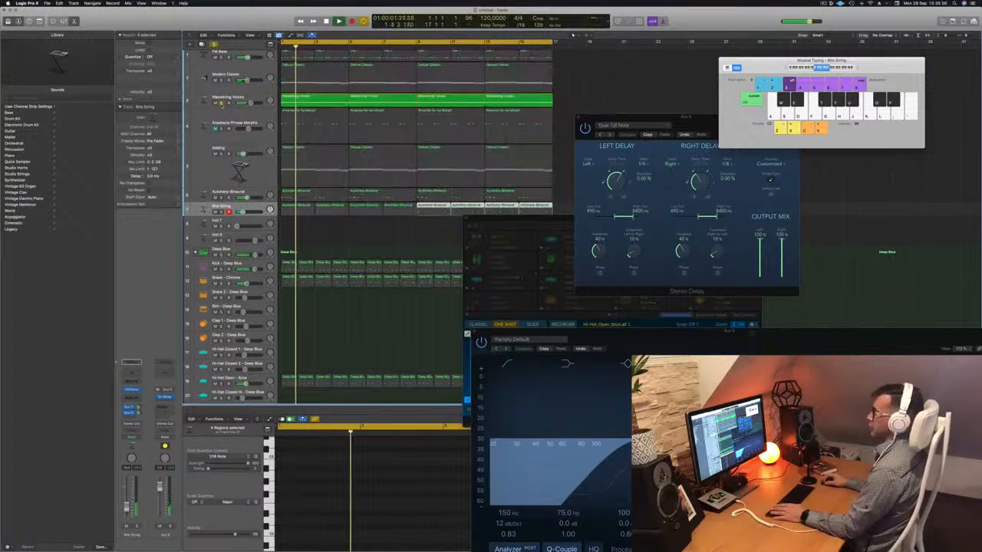
left_click(221, 103)
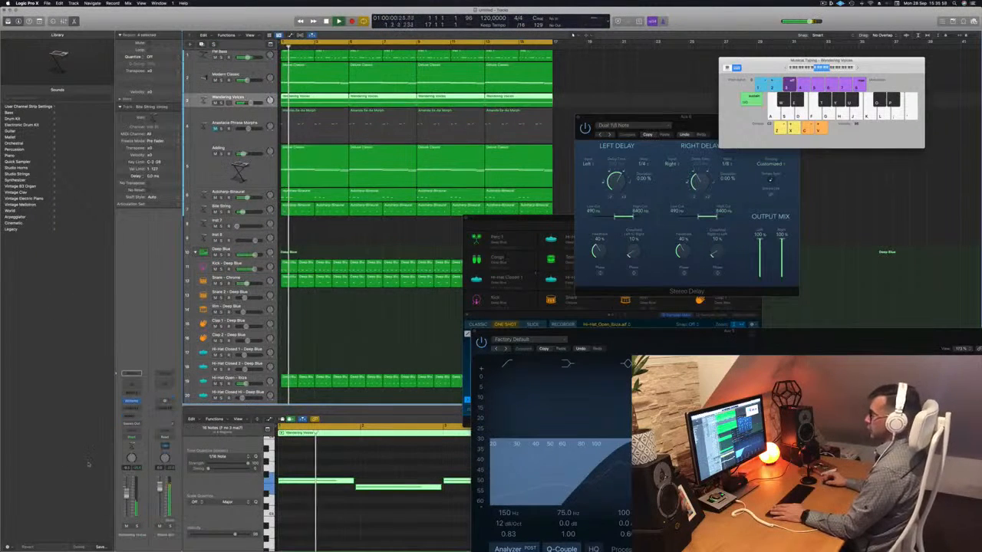
- Insert a Channel EQ with a 298 Hz low cut on the Wandering Voices track and raise its volume slightly
left_click(131, 374)
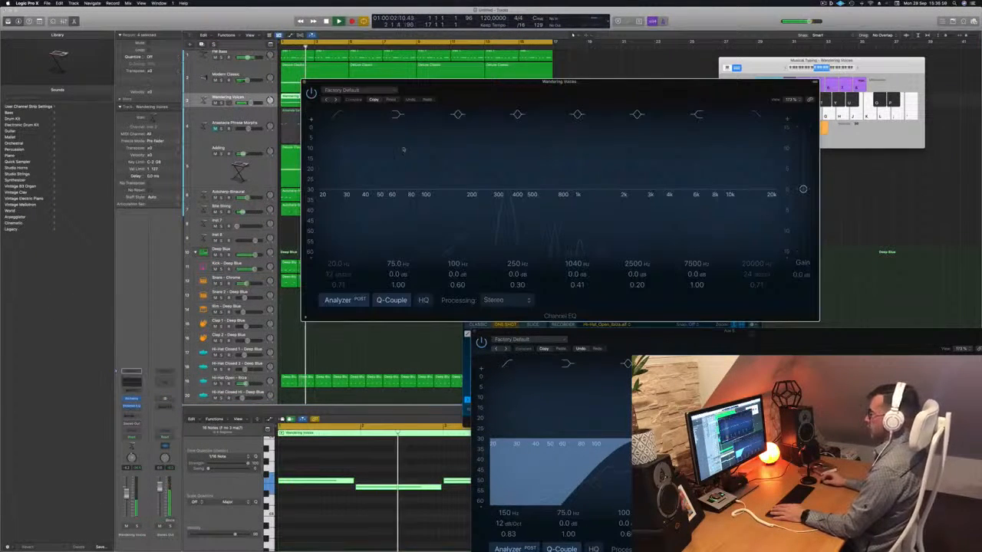
left_click_drag(334, 169, 506, 170)
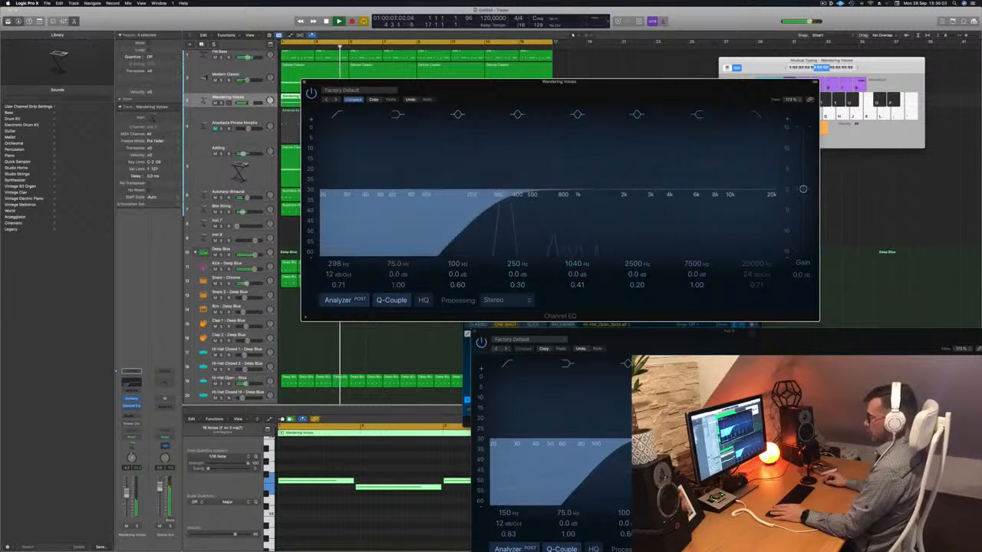
left_click(127, 490)
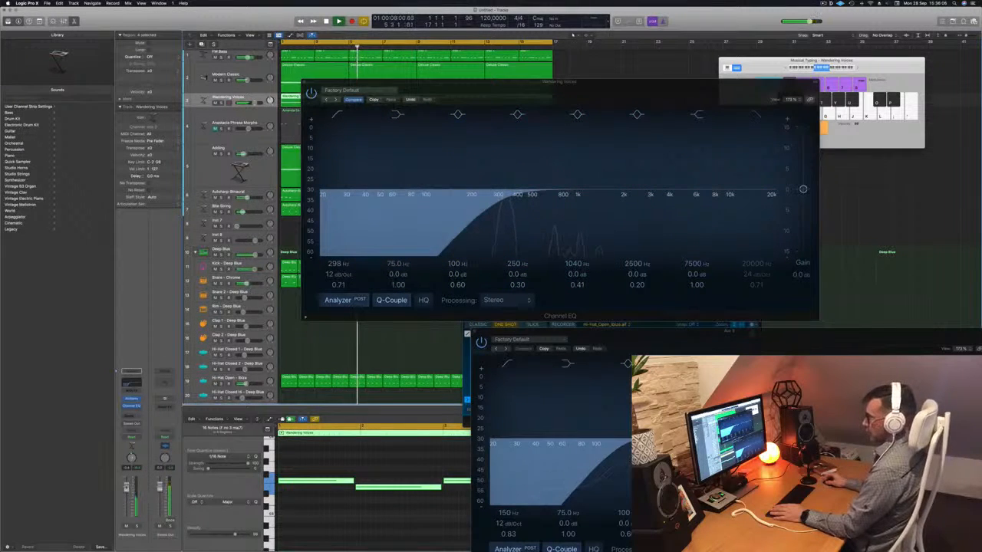
left_click(304, 82)
- Restart playback, unmute the Anastasia Phrase Morphs track and briefly audition it soloed
key("Return")
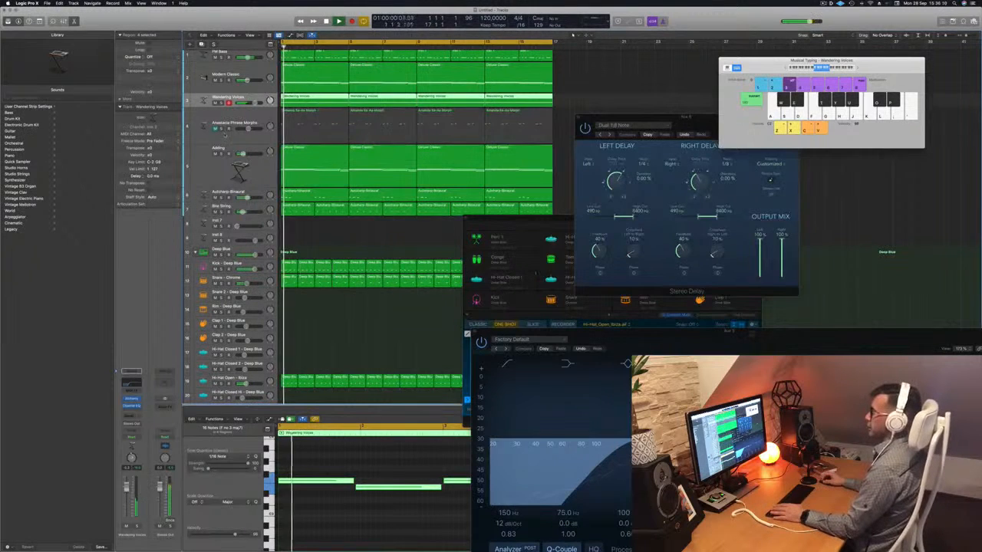
left_click(215, 129)
left_click(221, 129)
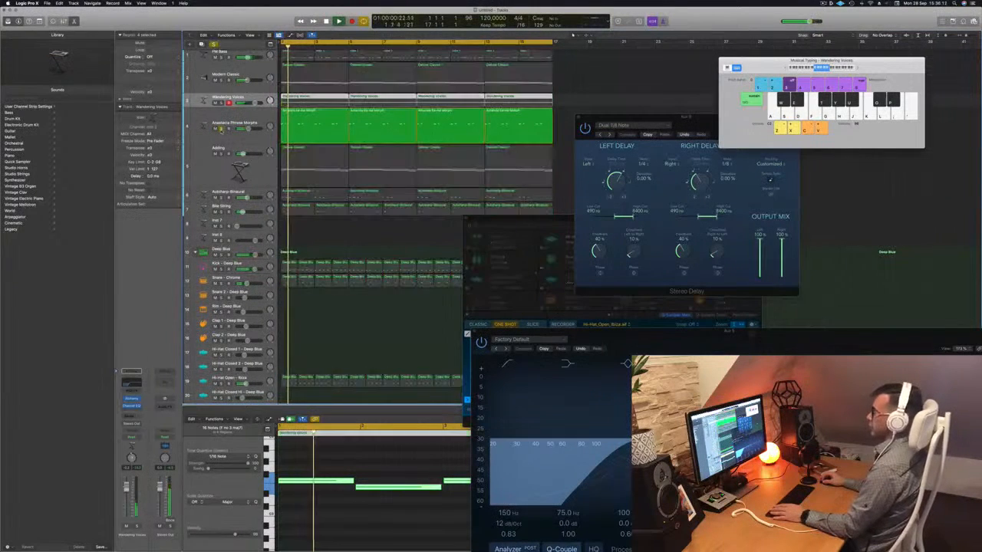
left_click(221, 129)
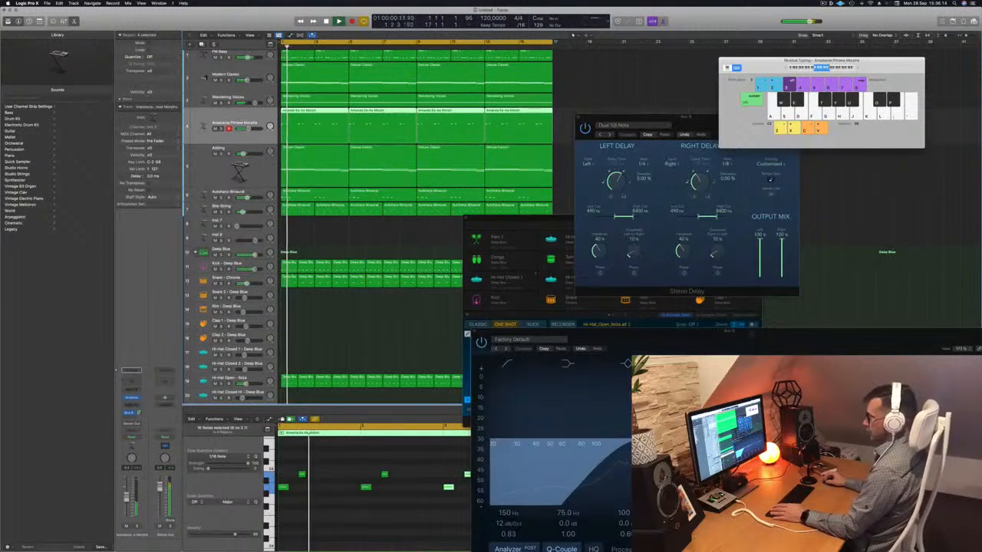
- Insert a Channel EQ on the Anastasia Phrase Morphs track and enable a low cut to remove its low frequencies
left_click(131, 381)
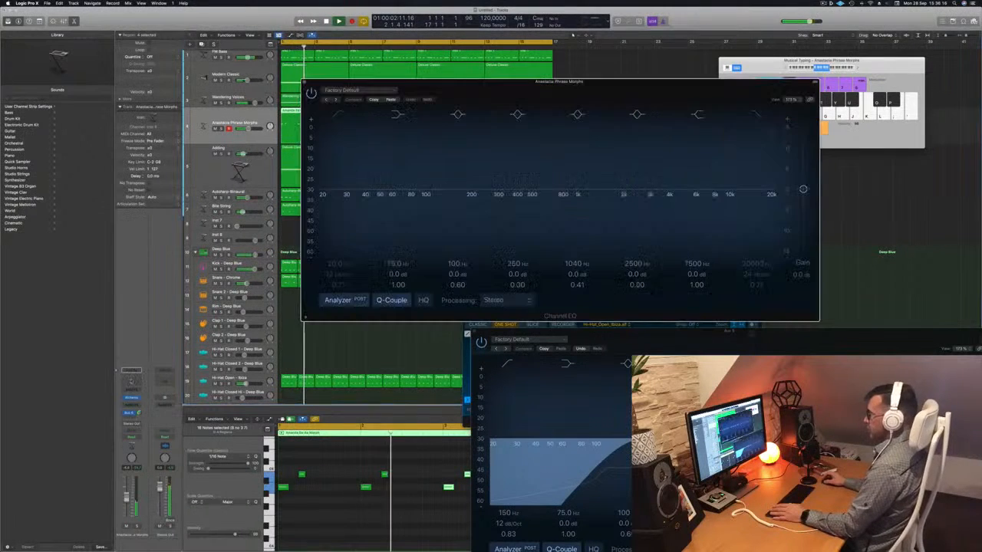
left_click(337, 114)
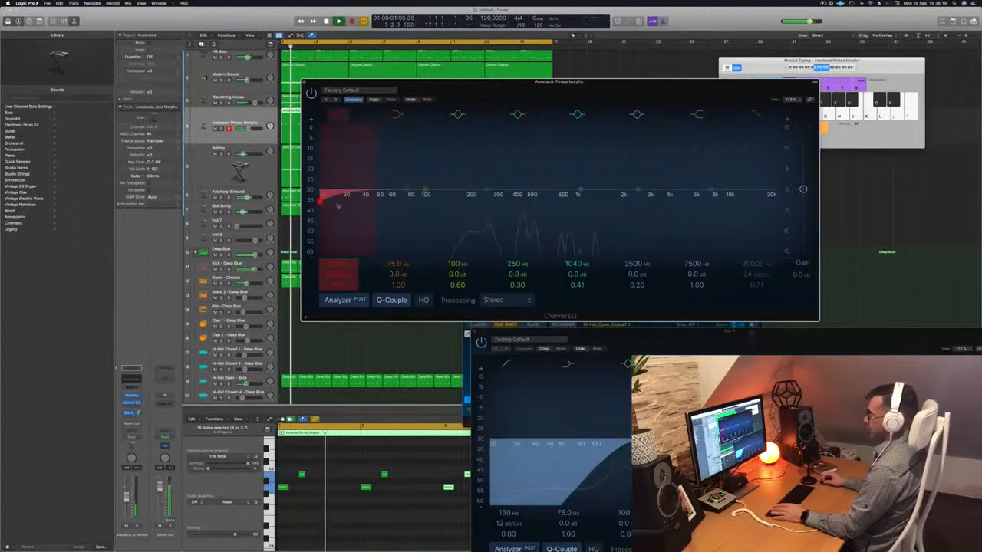
left_click_drag(343, 179, 491, 185)
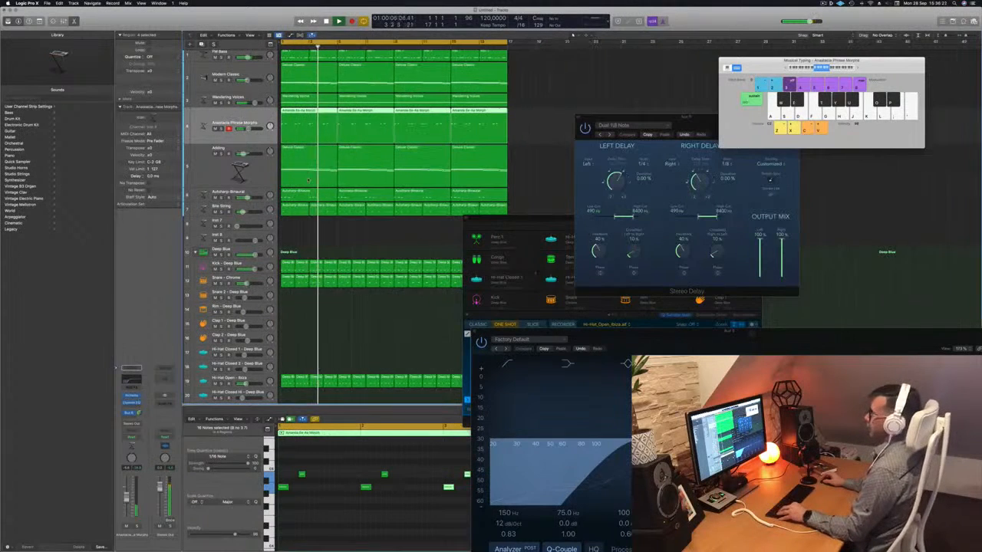
- Move the Deep Blue drum machine window aside and copy the first FM Drum region to the start of the Conga track
left_click_drag(509, 223, 698, 198)
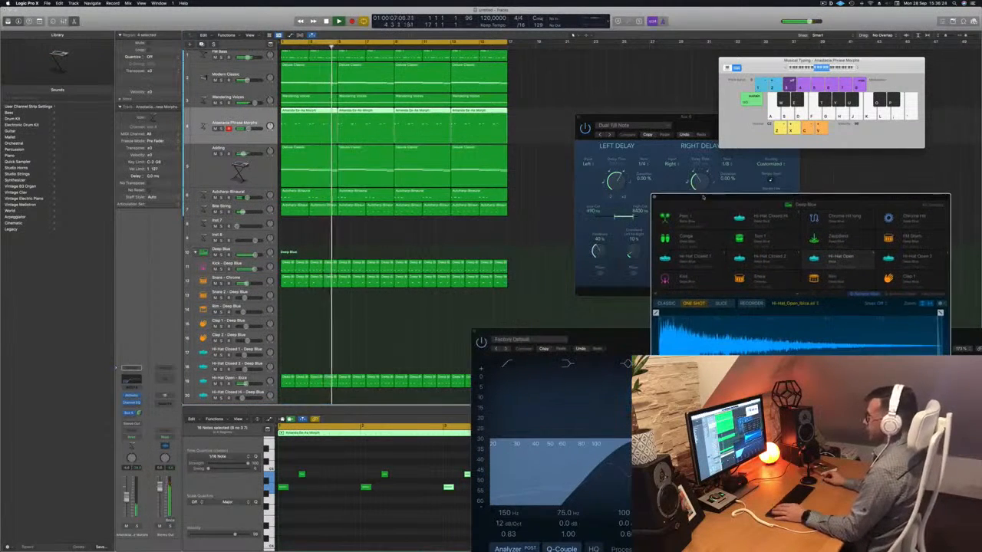
scroll(312, 254, "down", 5)
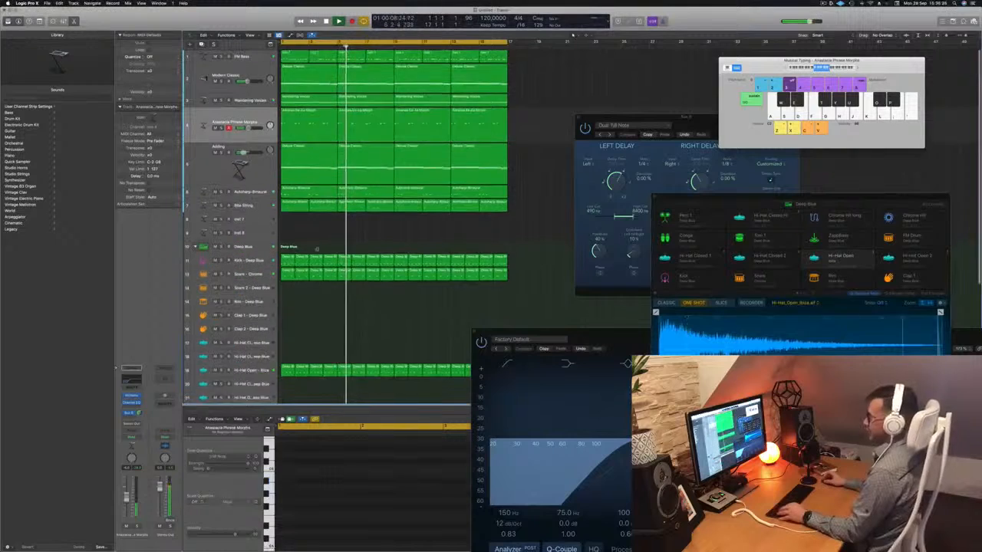
scroll(312, 254, "down", 5)
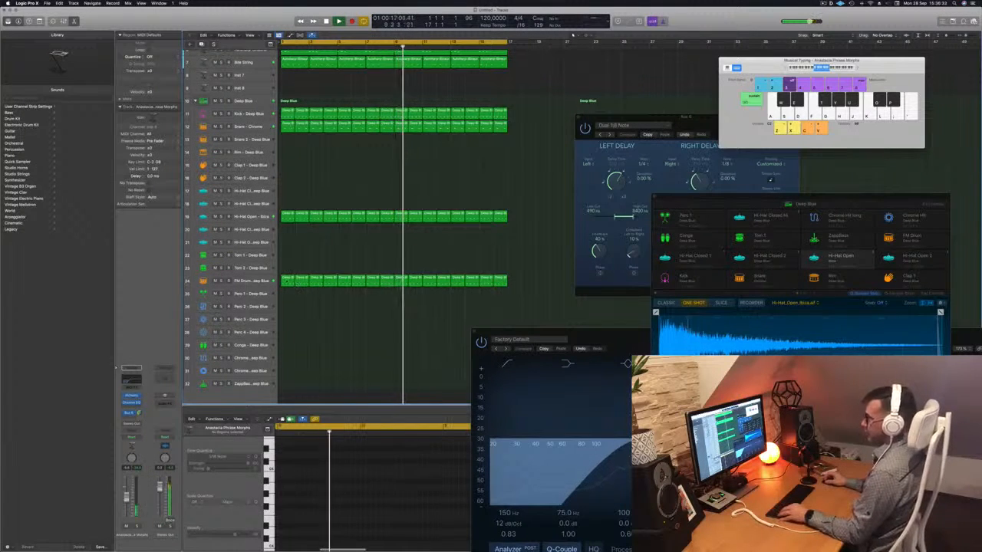
left_click_drag(295, 283, 287, 346)
- Transpose the copied region's notes down to the conga pitch and audition the pattern with the Conga track selected
left_click_drag(283, 476, 367, 501)
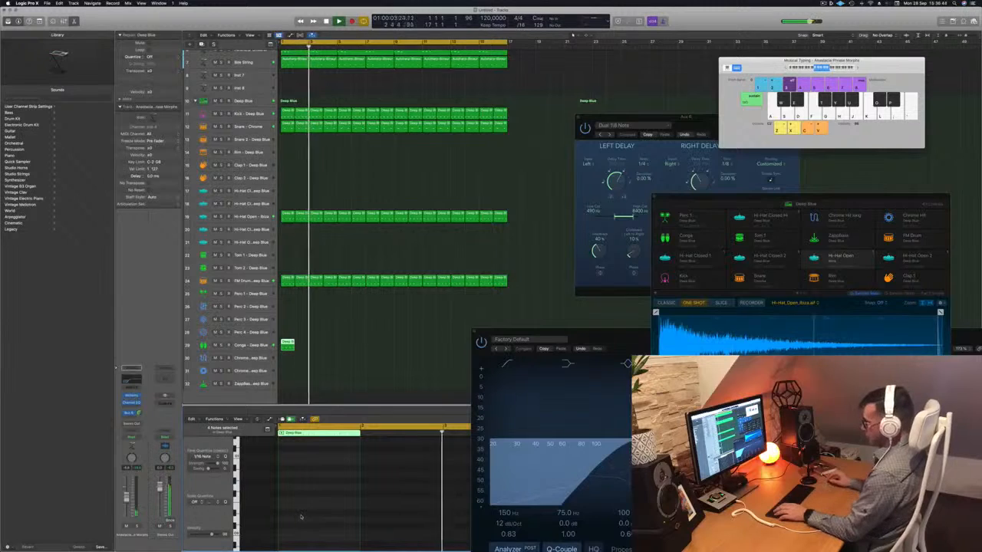
key("alt+shift+Down")
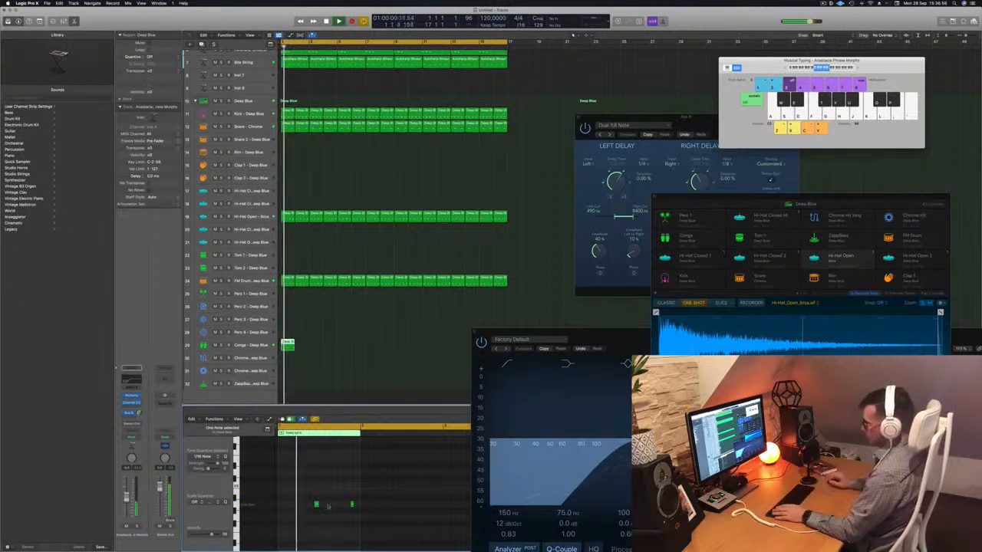
key("space")
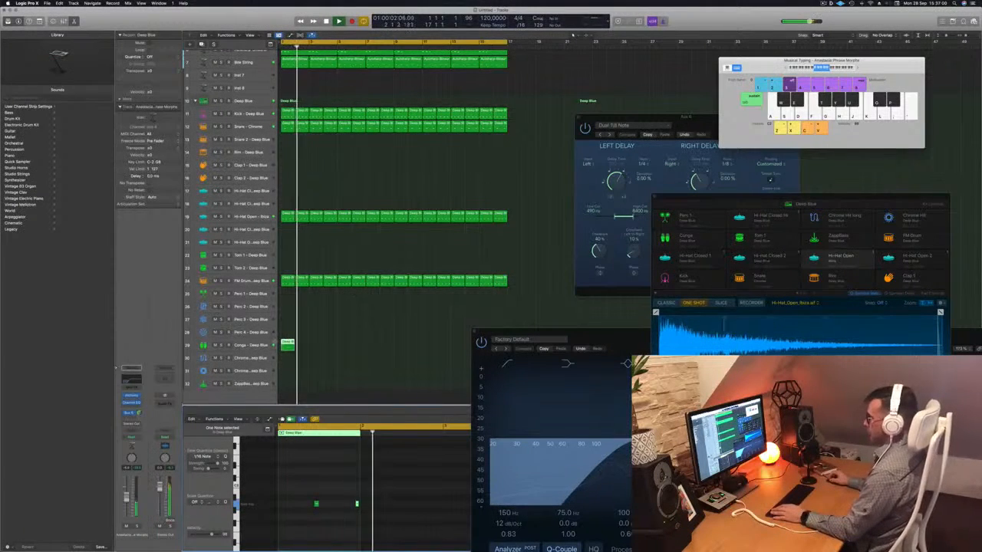
left_click(262, 346)
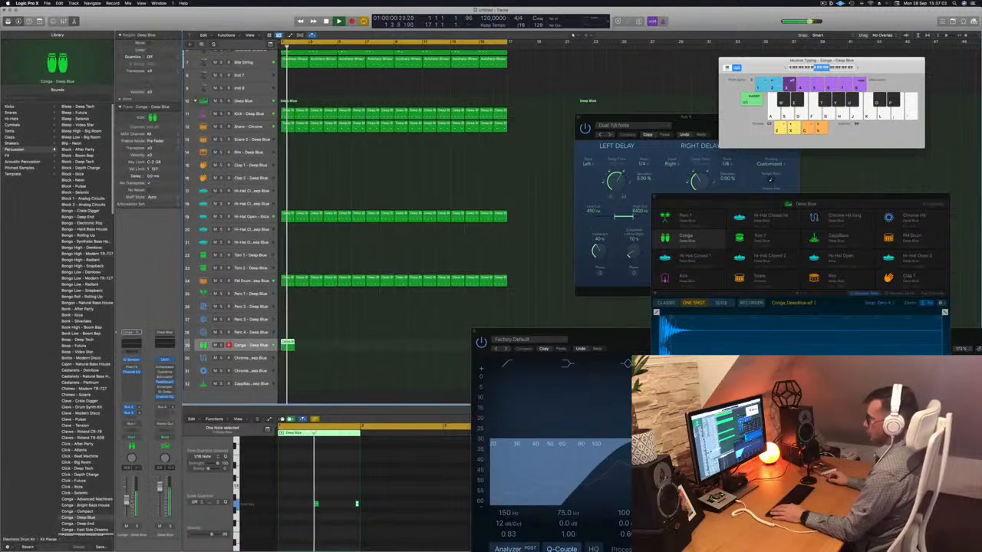
key("space")
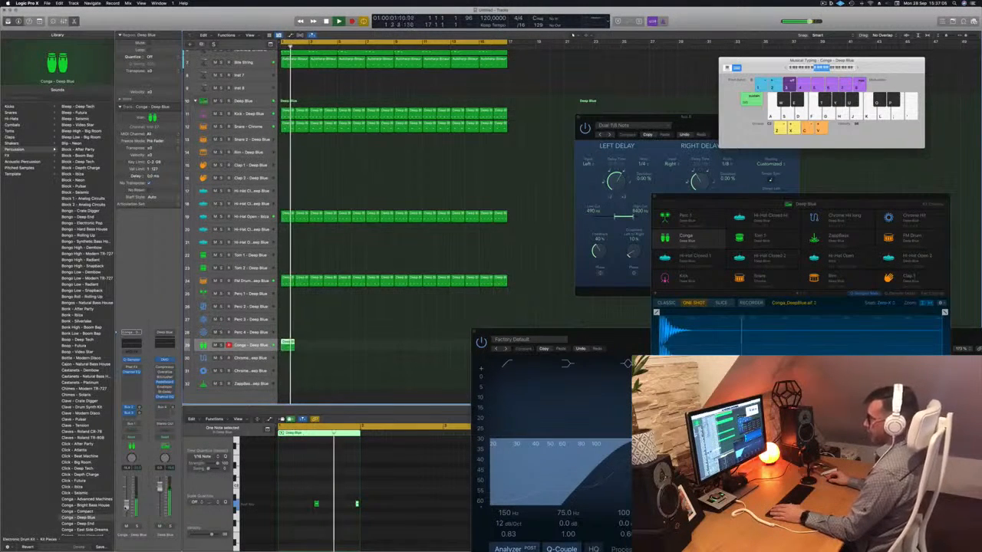
- Fill the Conga track up to bar 17 with copies of its one-bar region
left_click_drag(290, 346, 380, 349)
left_click(244, 346)
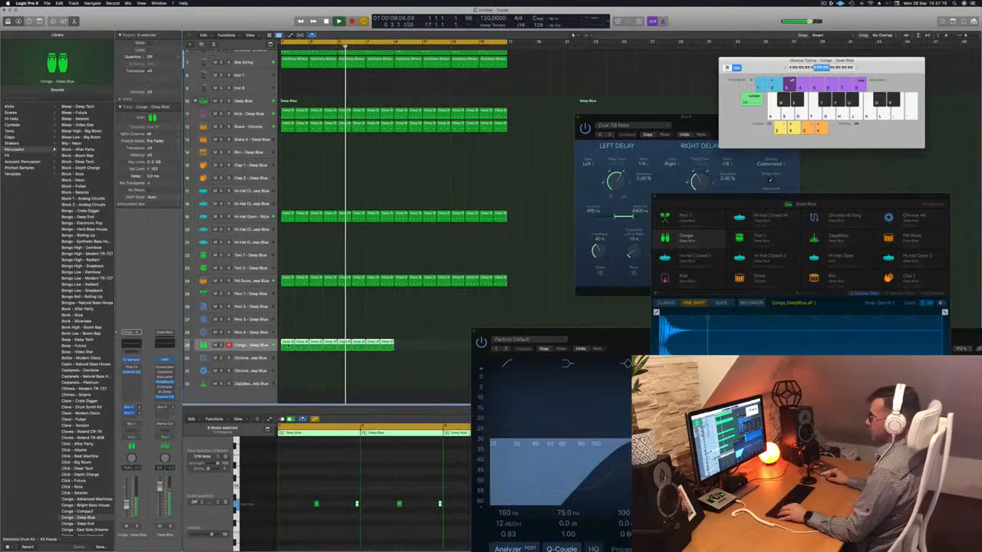
left_click_drag(284, 346, 395, 350)
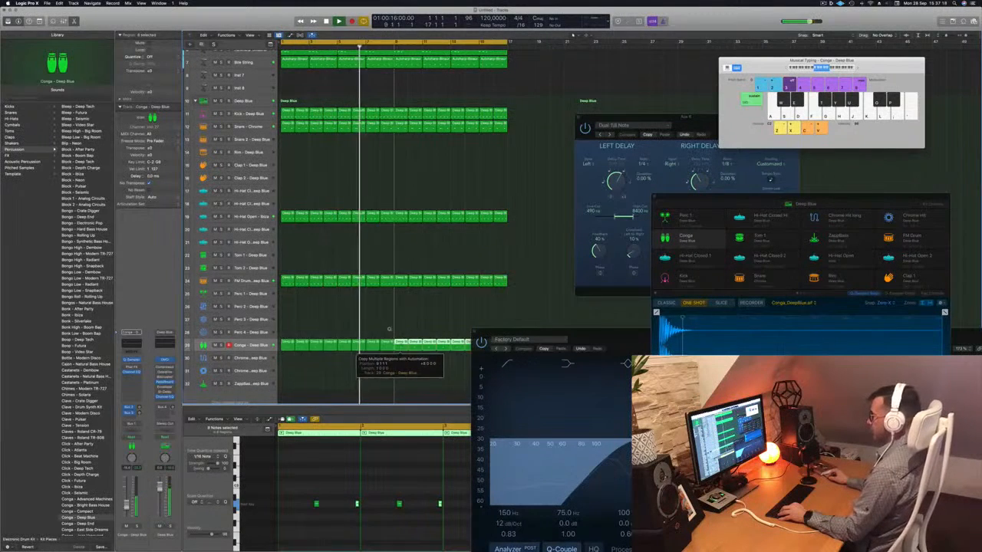
left_click(386, 329, "ctrl+alt")
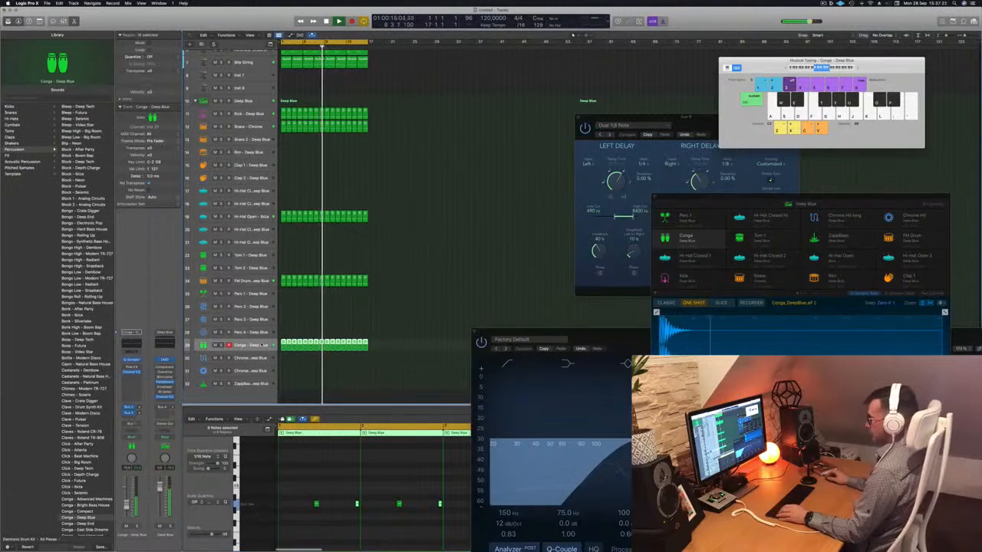
- Replay from the start and repeat the regions on all tracks three times, extending the arrangement to bar 65
key("Return")
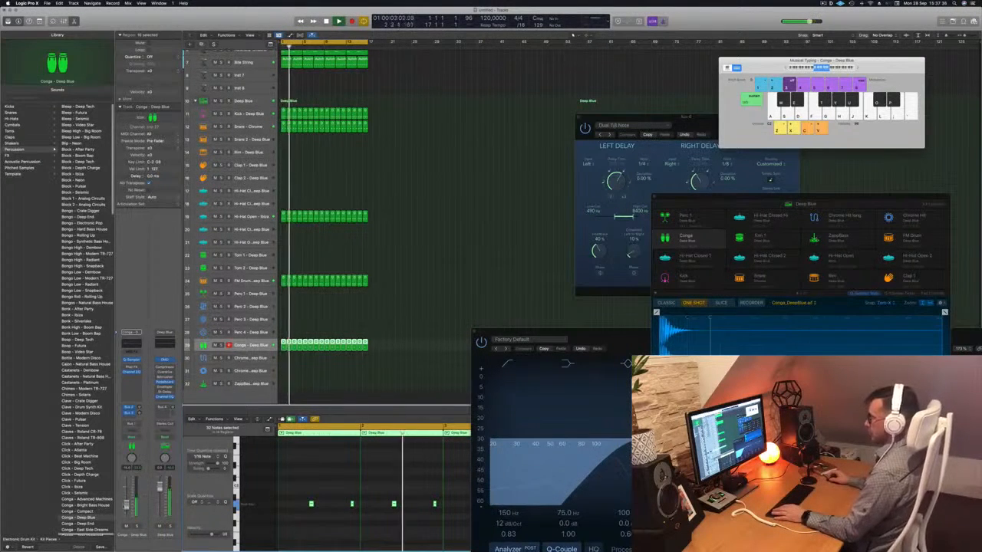
scroll(388, 244, "up", 5)
scroll(388, 244, "up", 5)
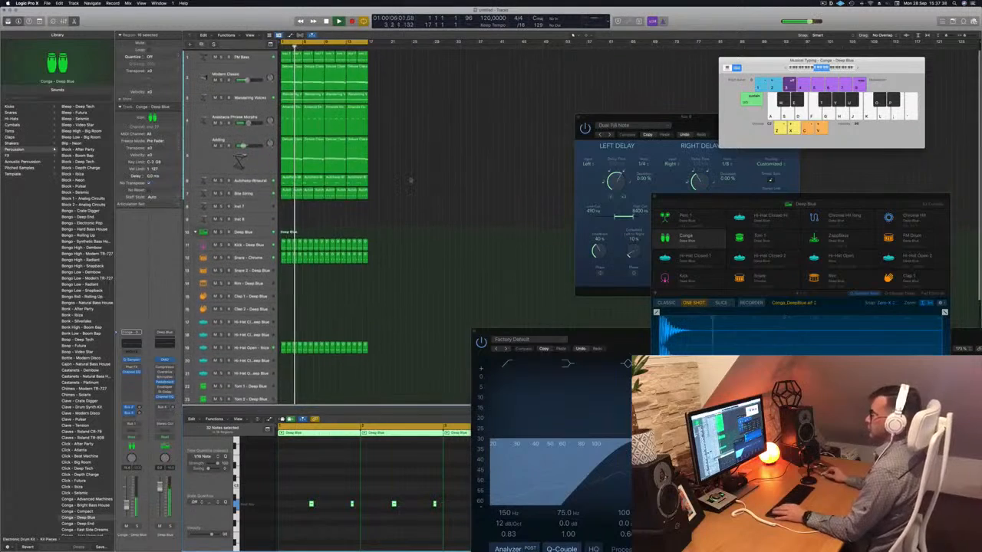
scroll(409, 178, "up", 3)
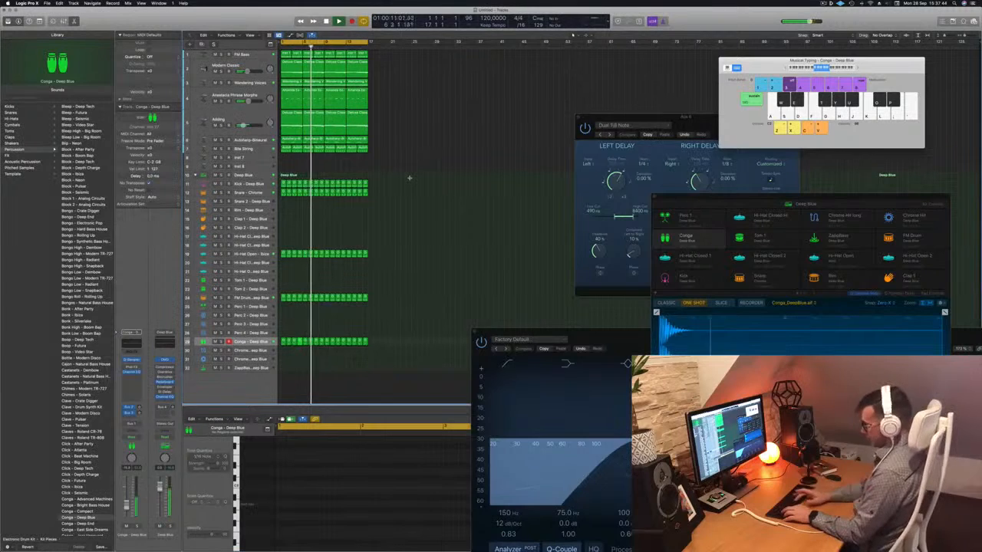
key("super+r")
key("super+r")
key("super+r")
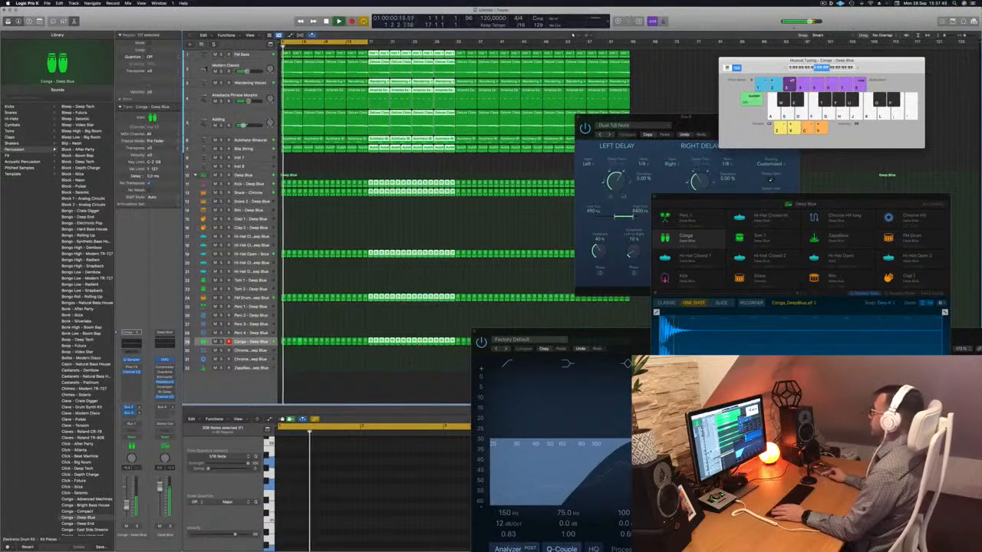
- Show the secondary time ruler, and extend the cycle range to the end of the repeated regions at bar 65
left_click(250, 36)
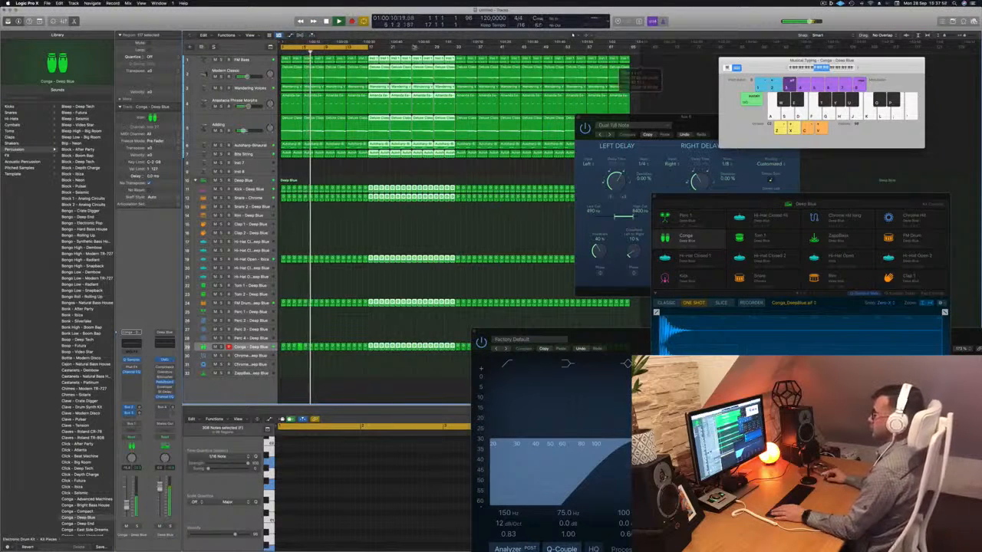
left_click_drag(368, 47, 630, 49)
key("Return")
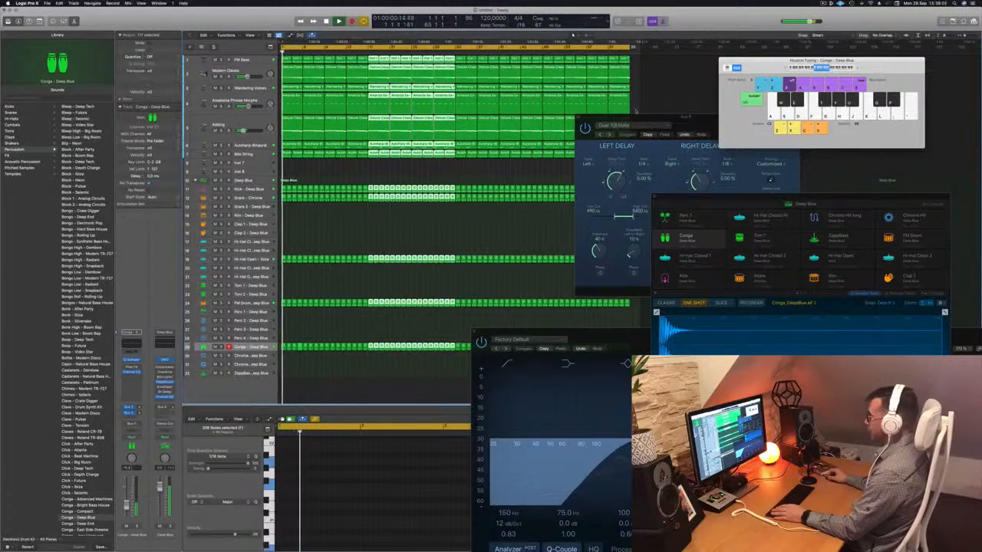
- Move the Stereo Delay window clear of the arrangement and deselect all regions
left_click_drag(636, 116, 833, 172)
key("space")
left_click(348, 175)
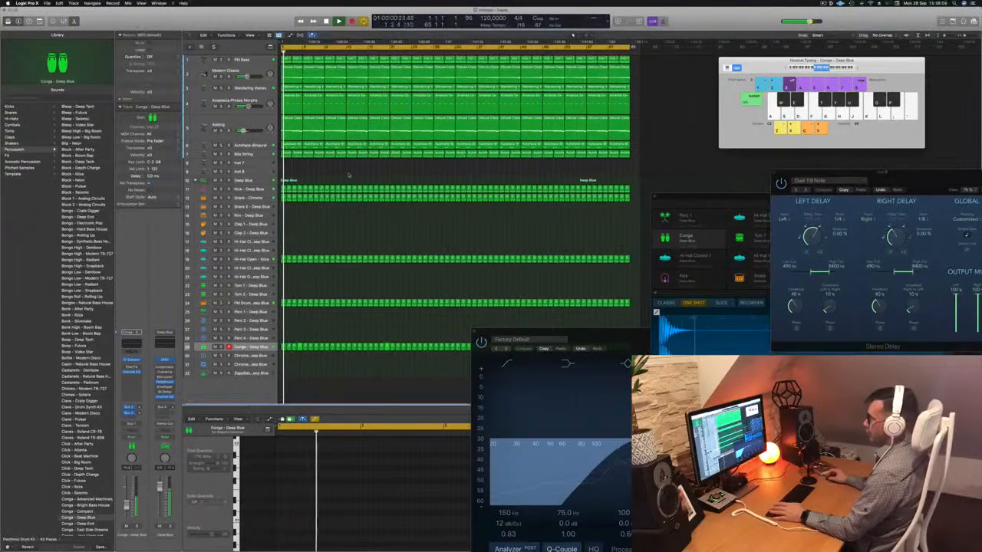
- Mute the Modern Classic, Anastasia Phrase Morphs and Wandering Voices tracks, and select the Adding track
left_click(215, 77)
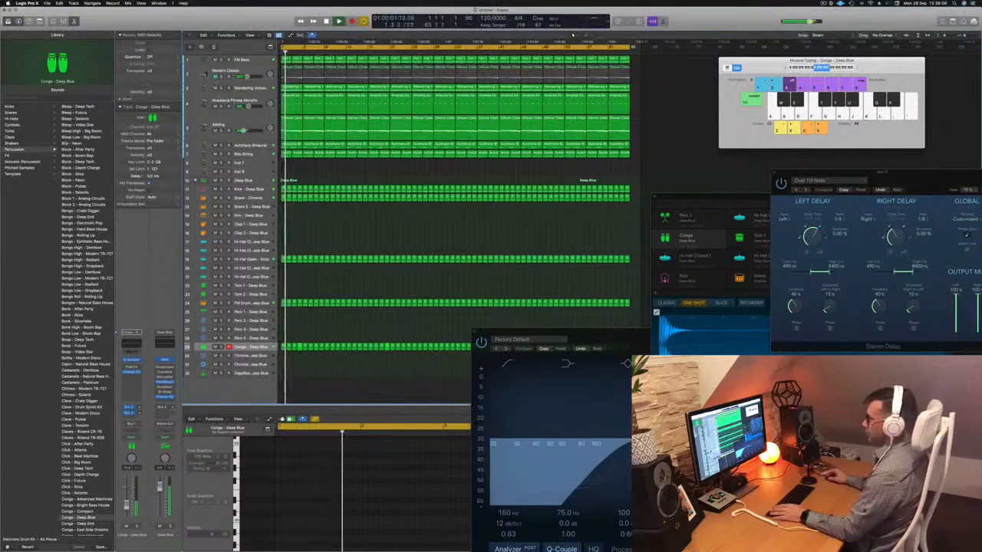
left_click(216, 106)
left_click(215, 88)
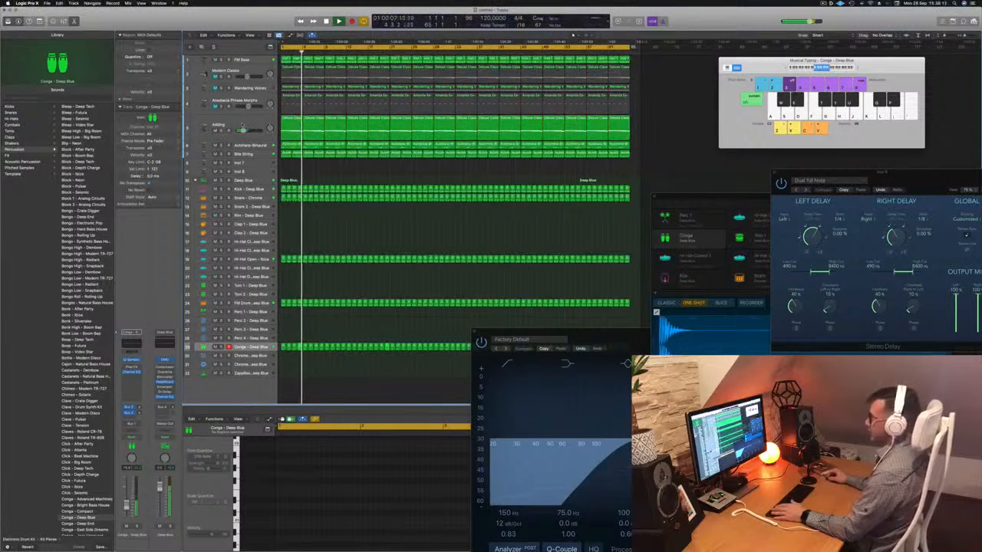
left_click(246, 121)
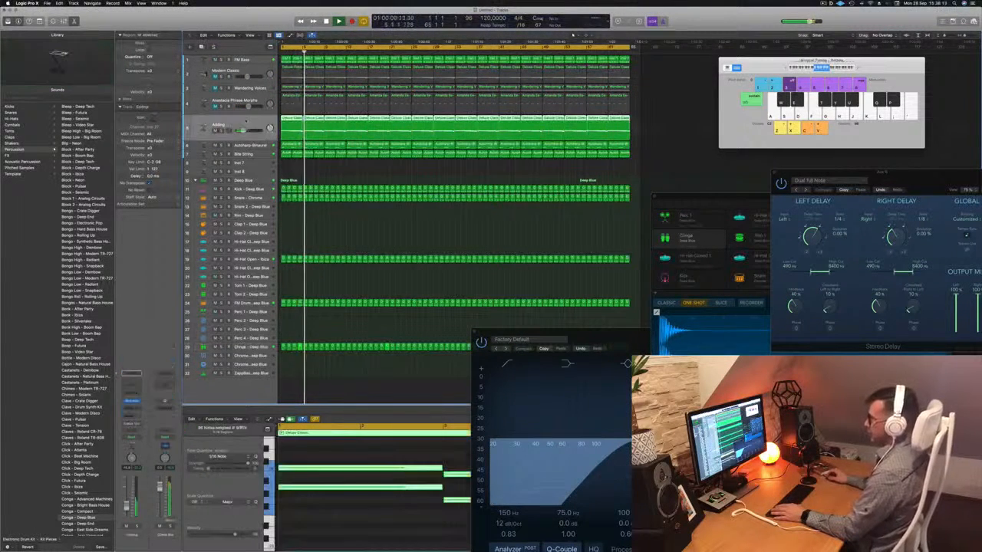
left_click(484, 238)
key("super+Right")
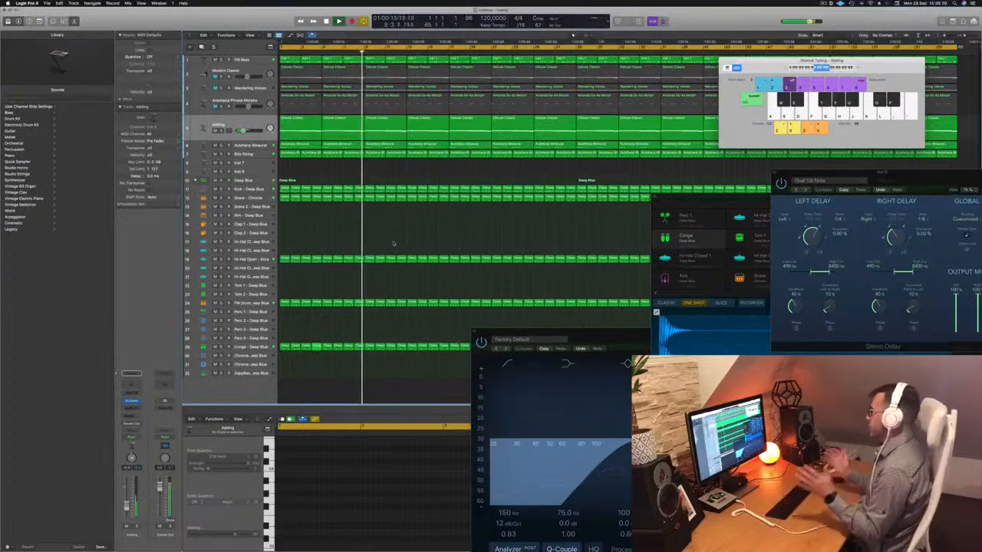